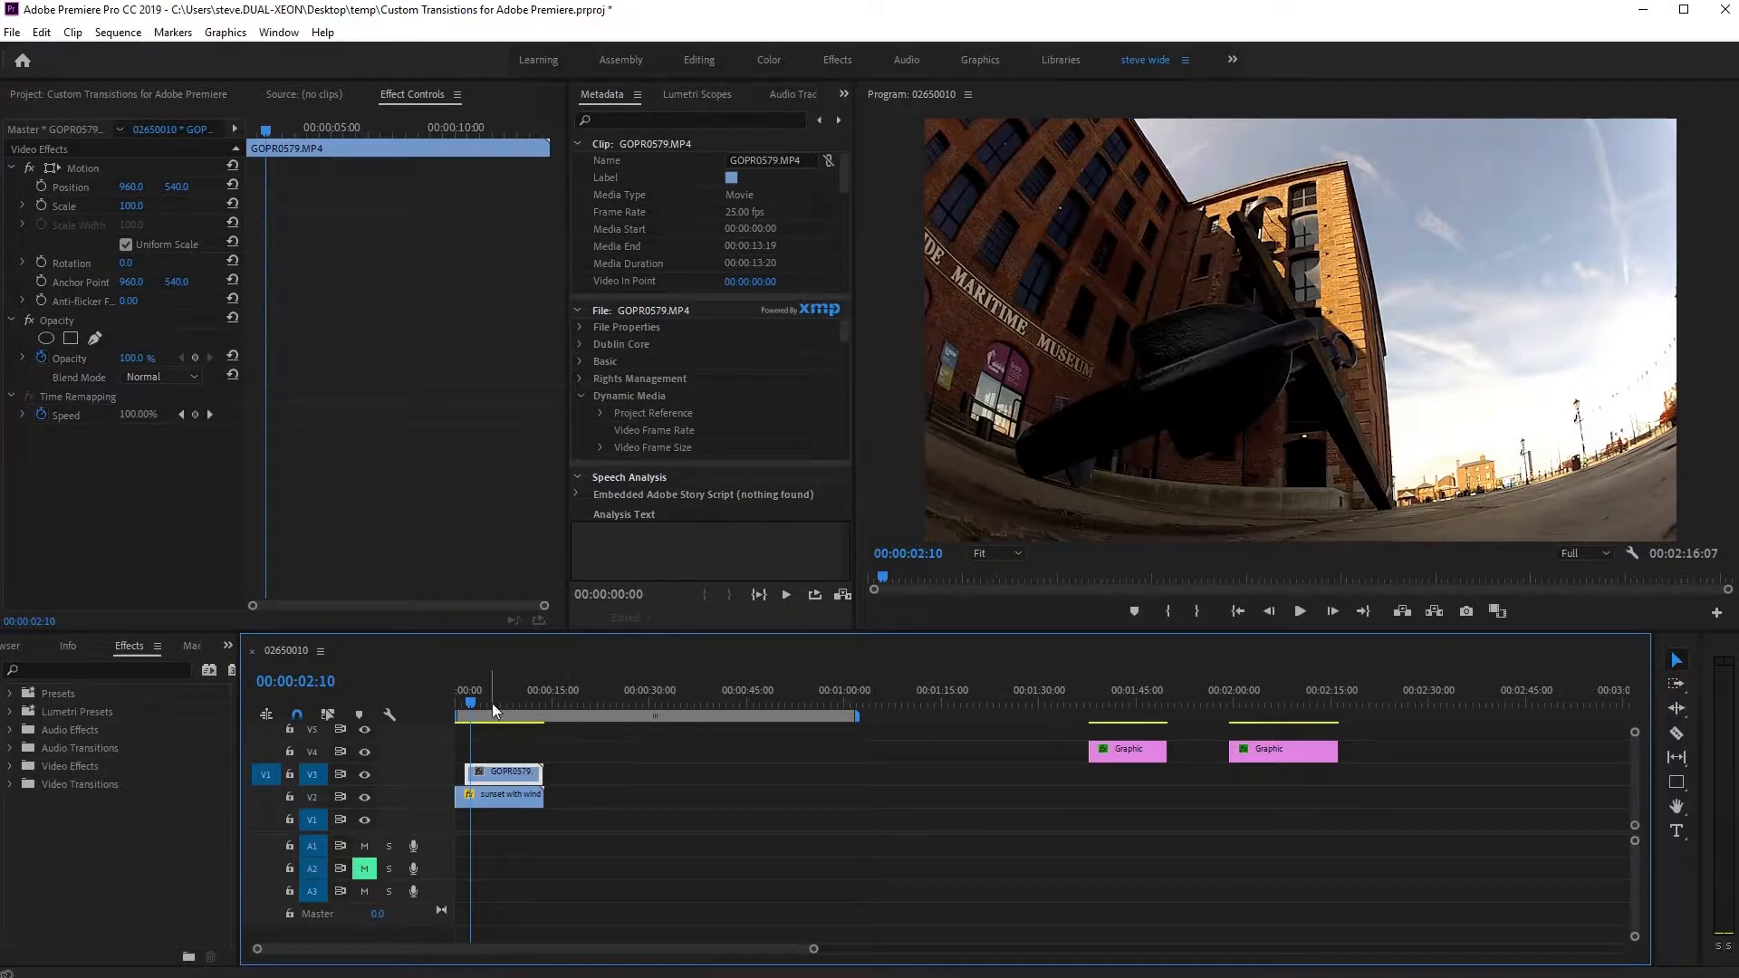
- Apply the Cross Dissolve video transition to the start of the GOPR0579 clip on V3 and play it back
left_click(11, 785)
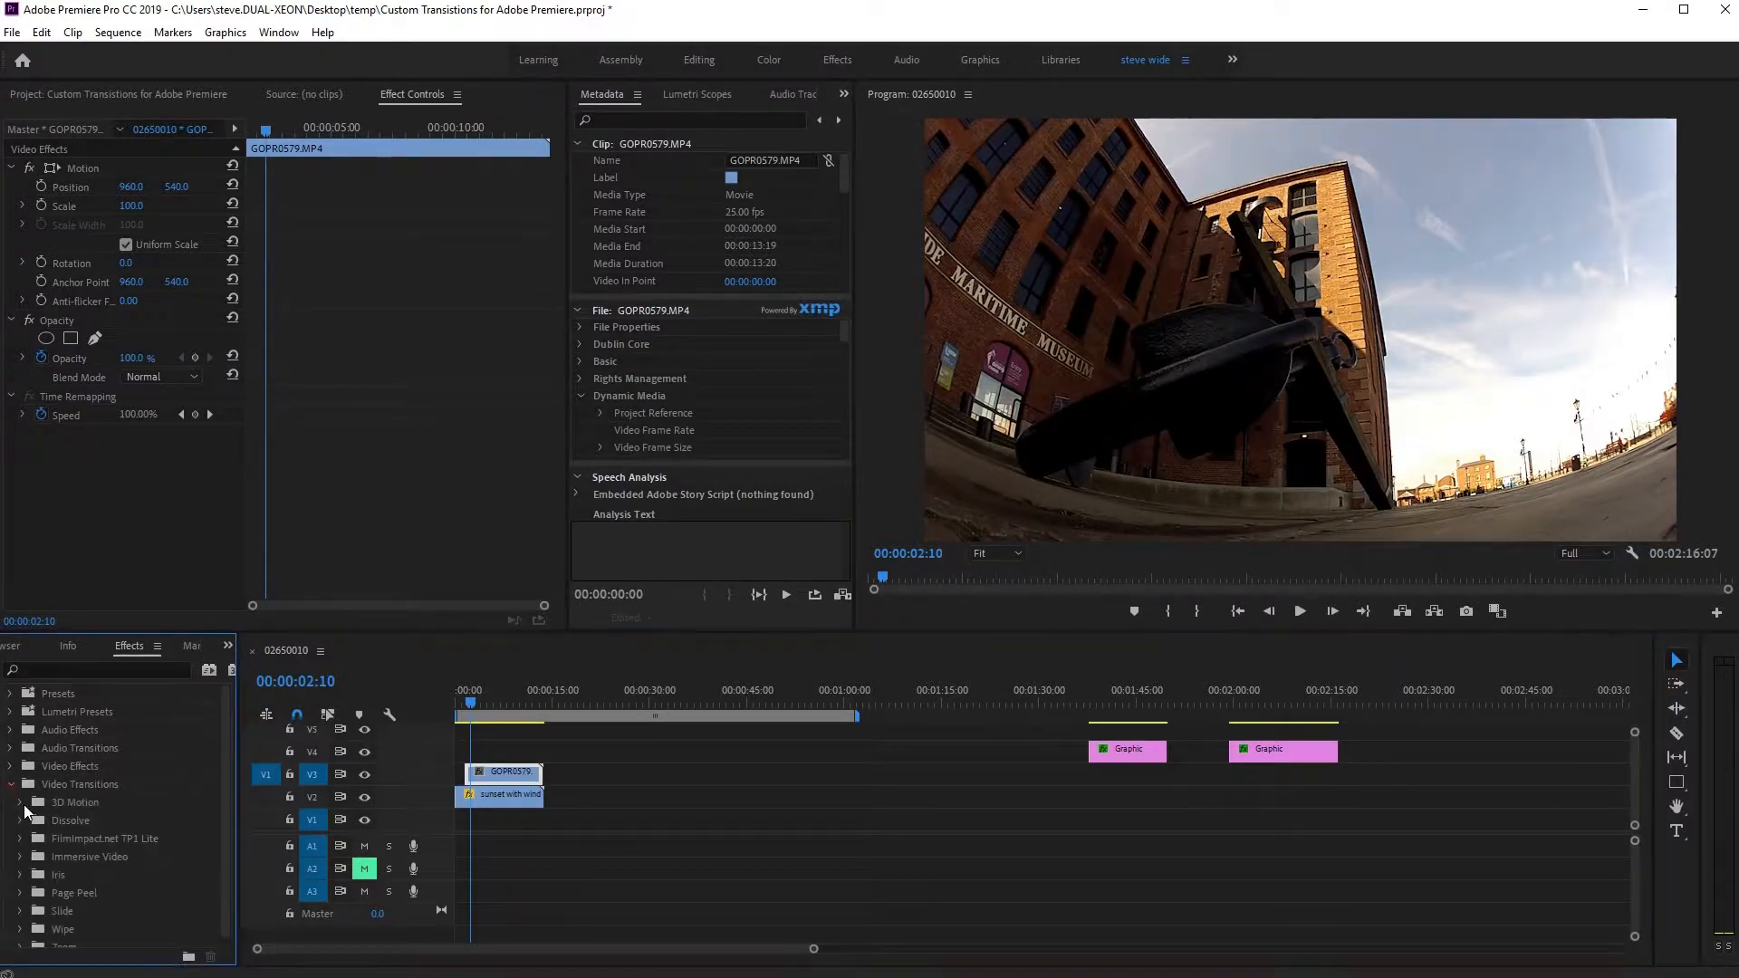
left_click(20, 820)
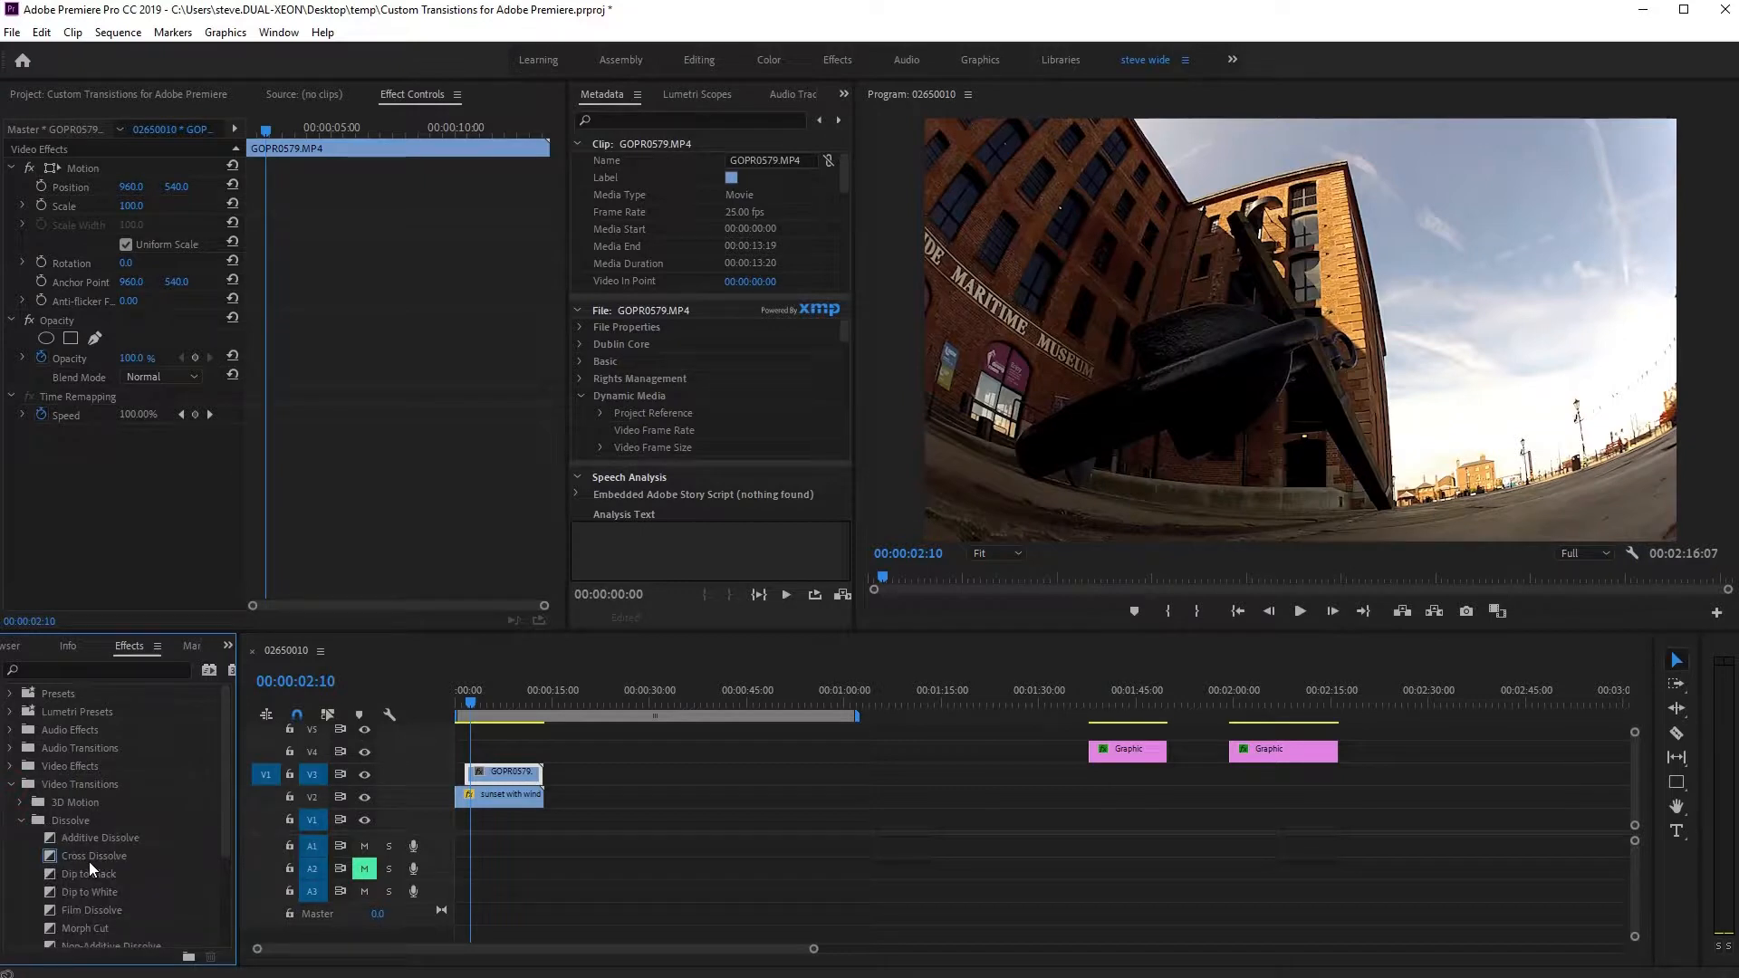
left_click_drag(88, 857, 470, 775)
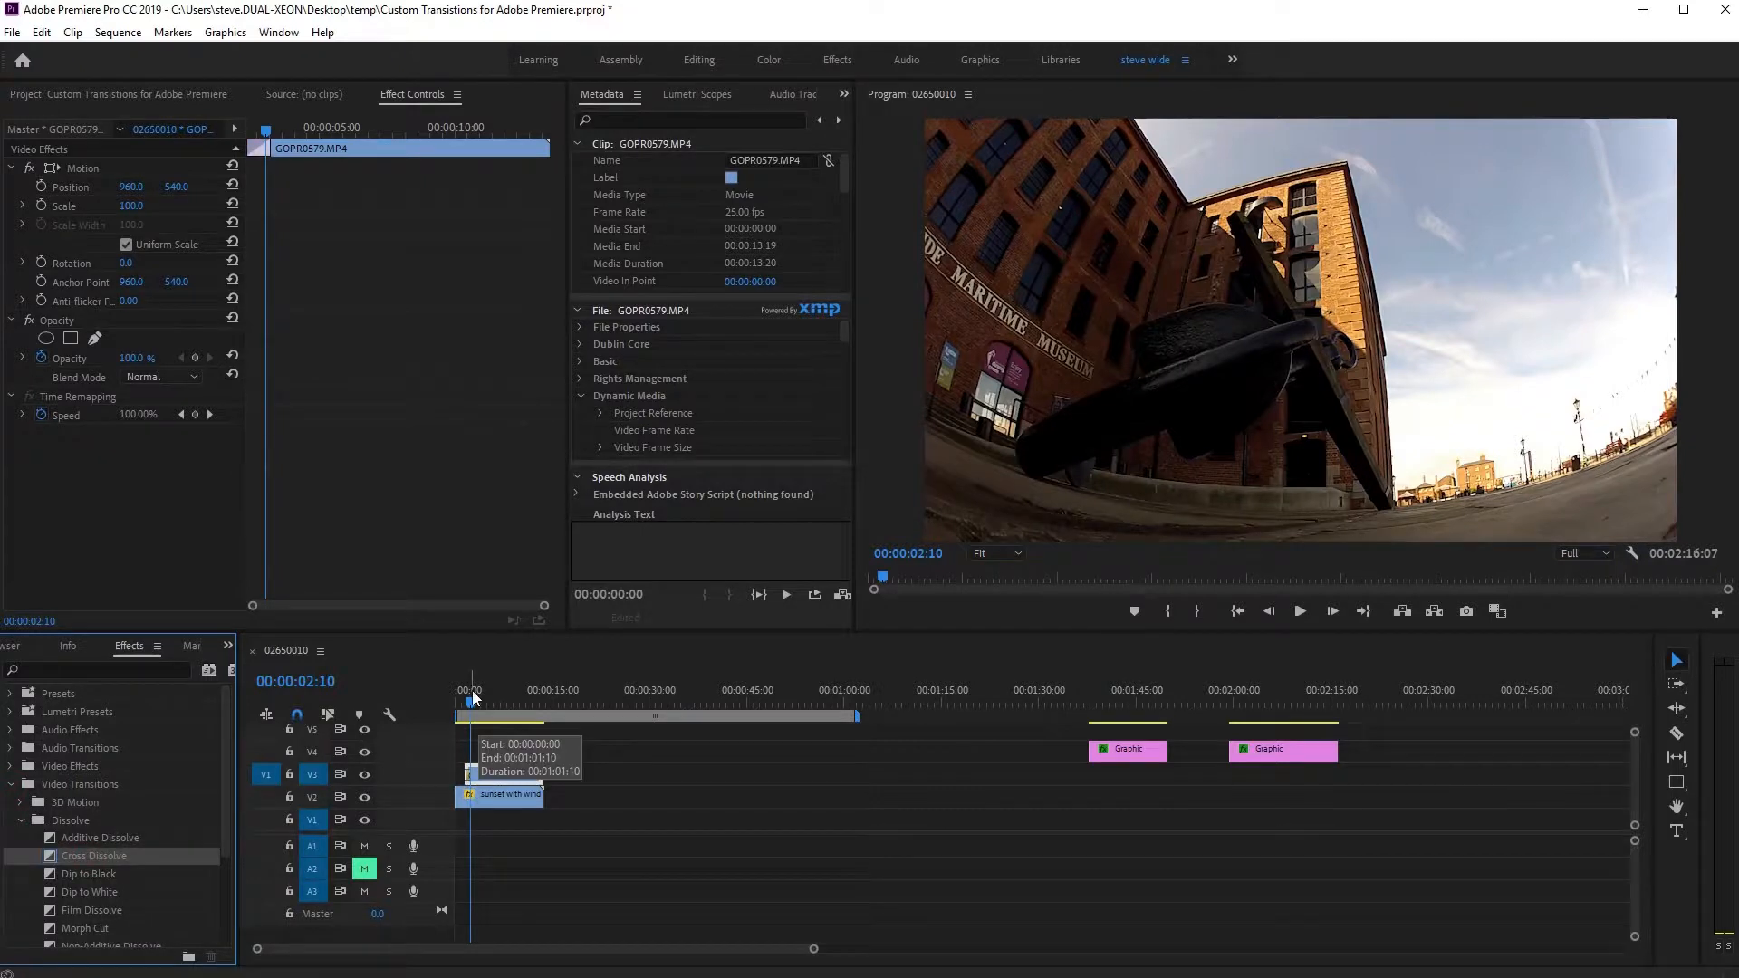
left_click(465, 698)
key("space")
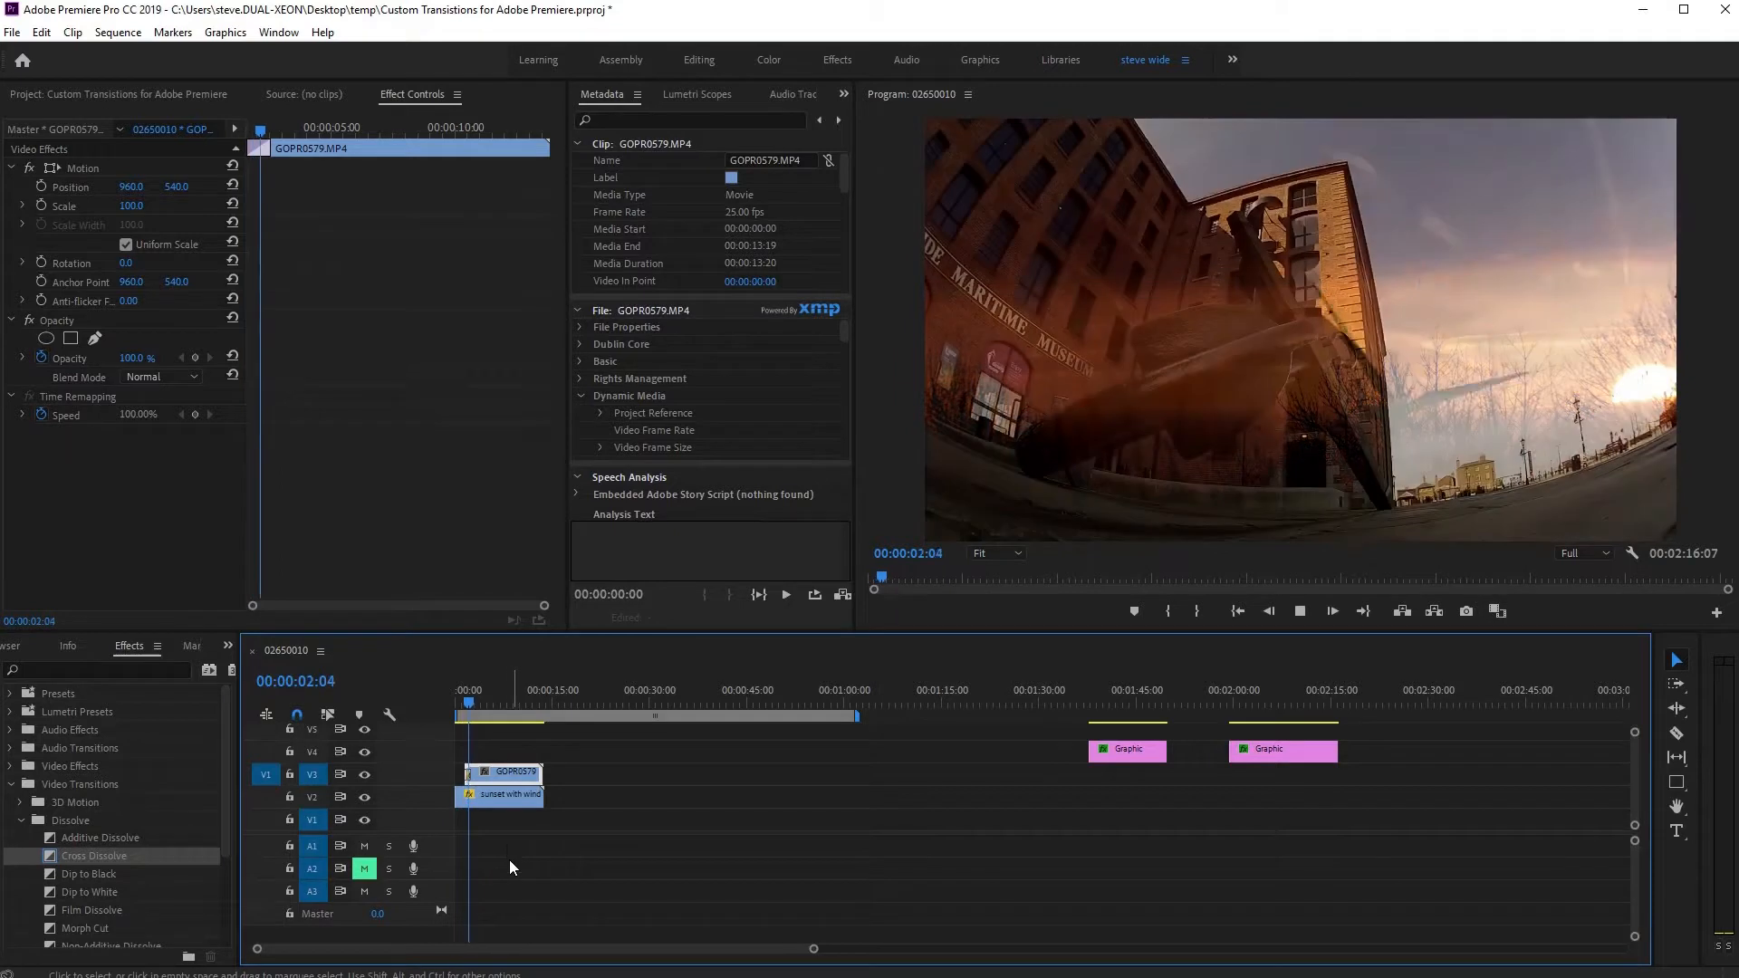
key("space")
- Lengthen the Cross Dissolve to 00:00:03:09 and play the extended transition back
left_click_drag(813, 948, 643, 946)
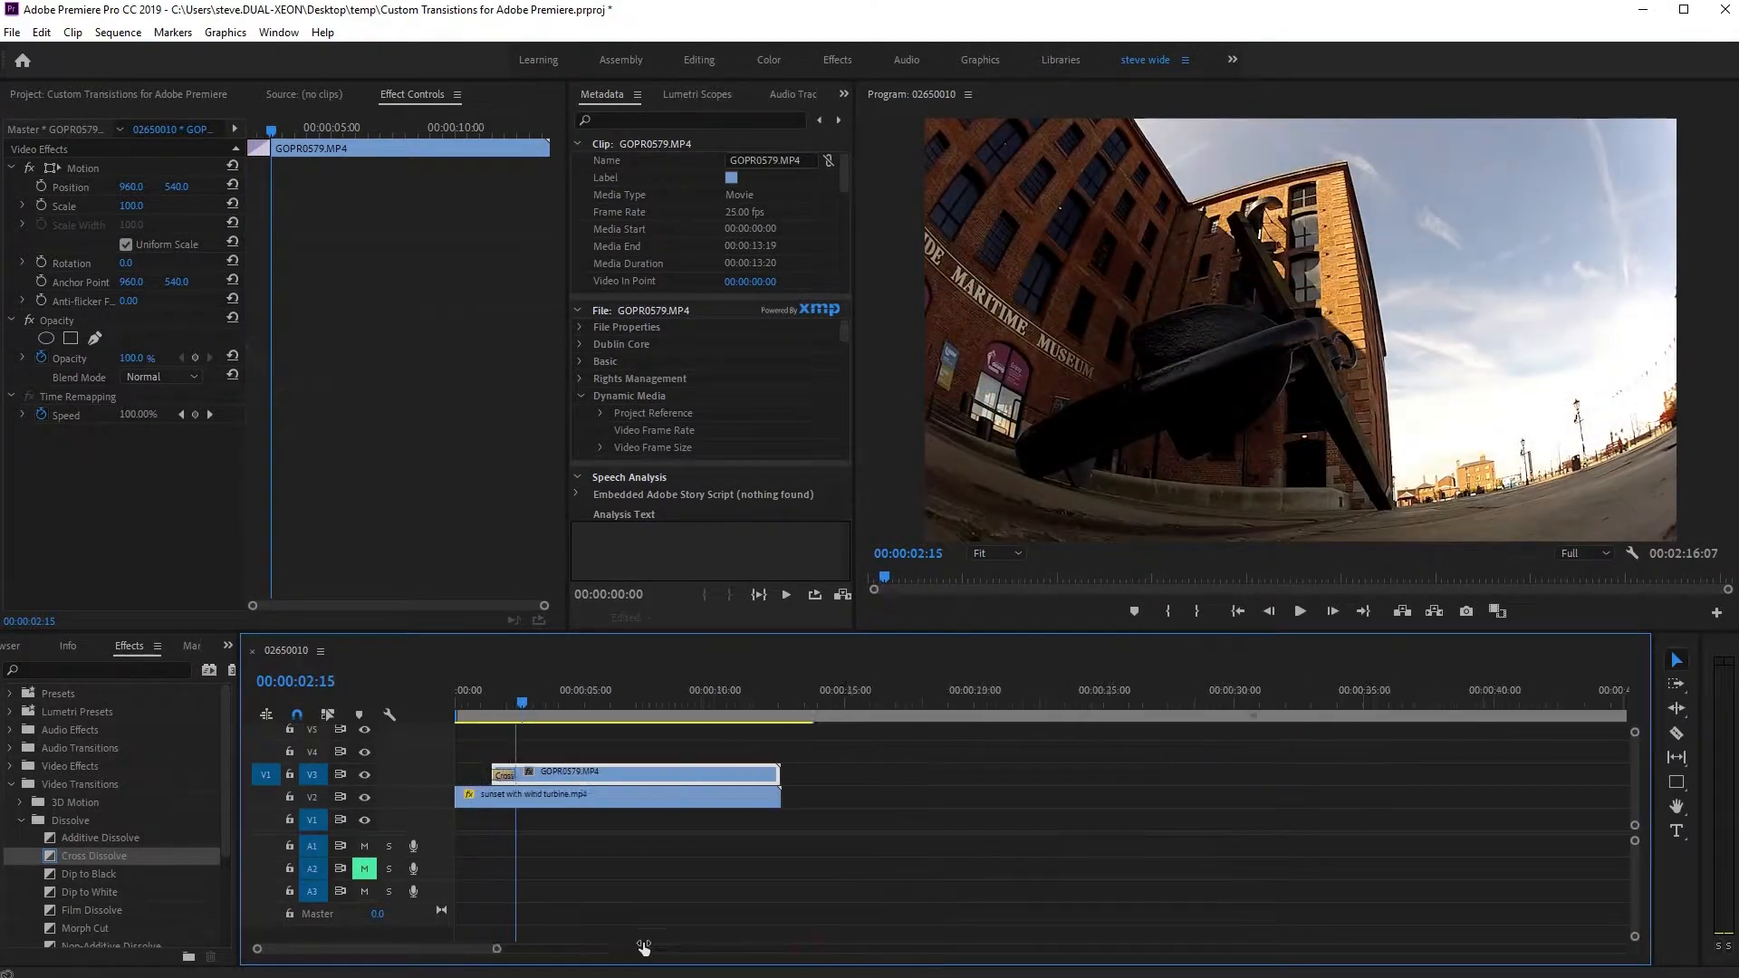
left_click(616, 776)
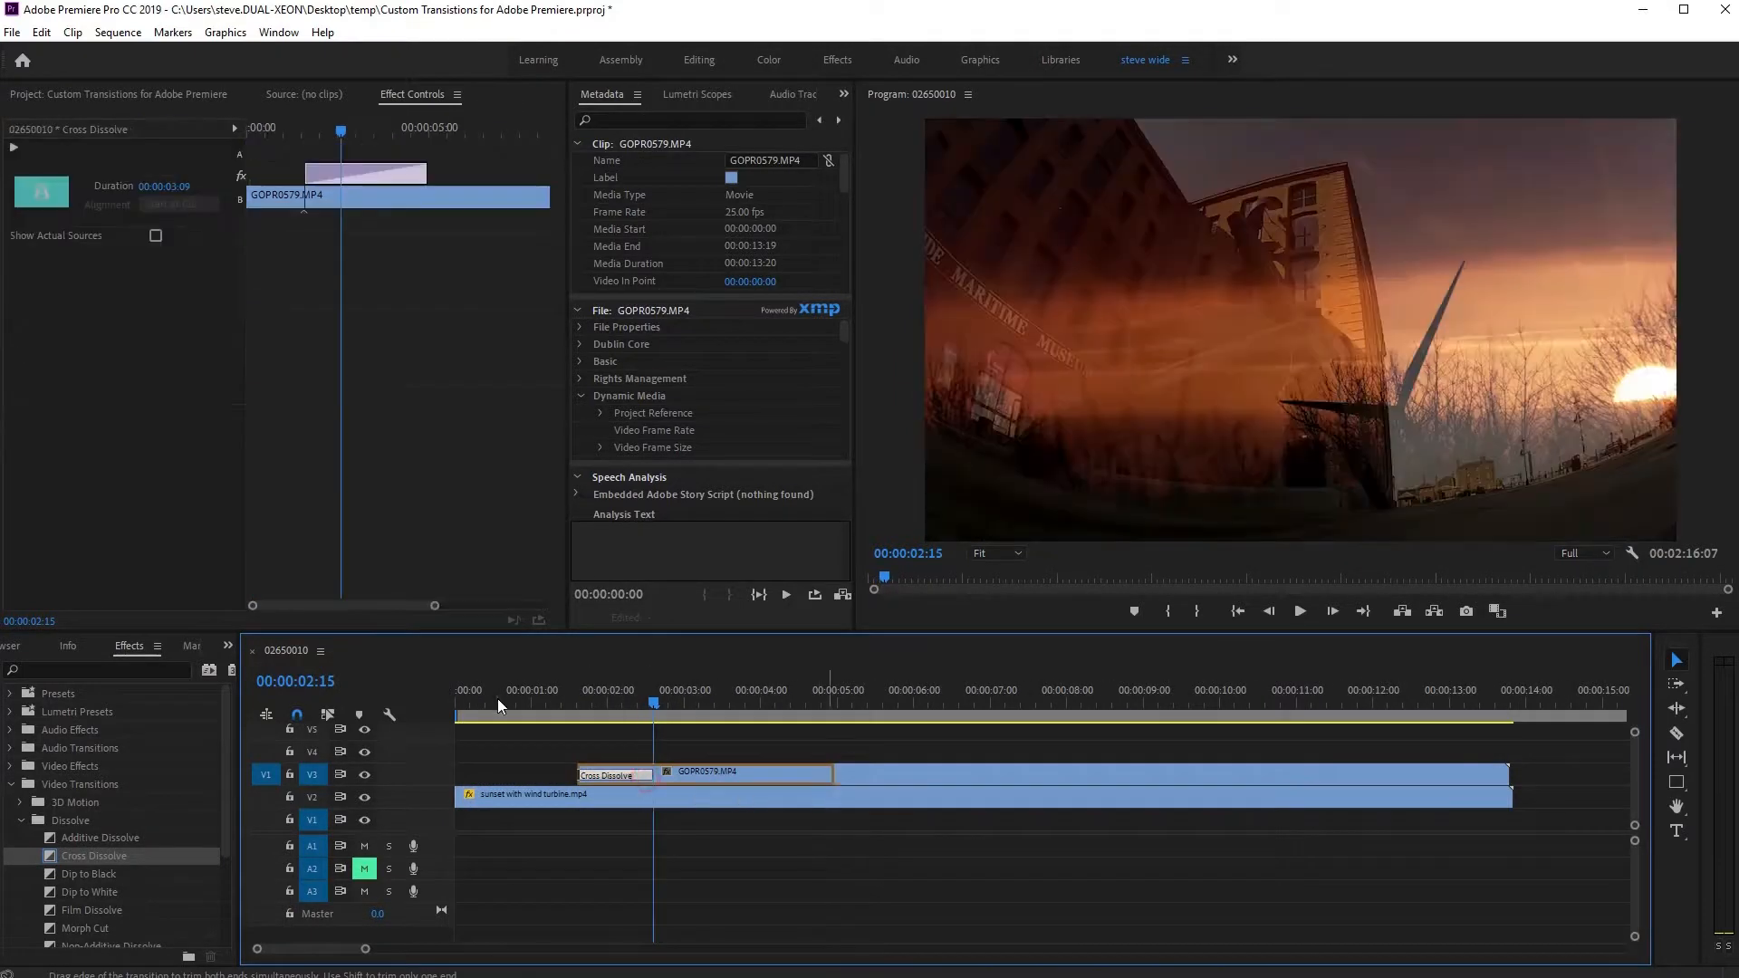
left_click(553, 698)
key("space")
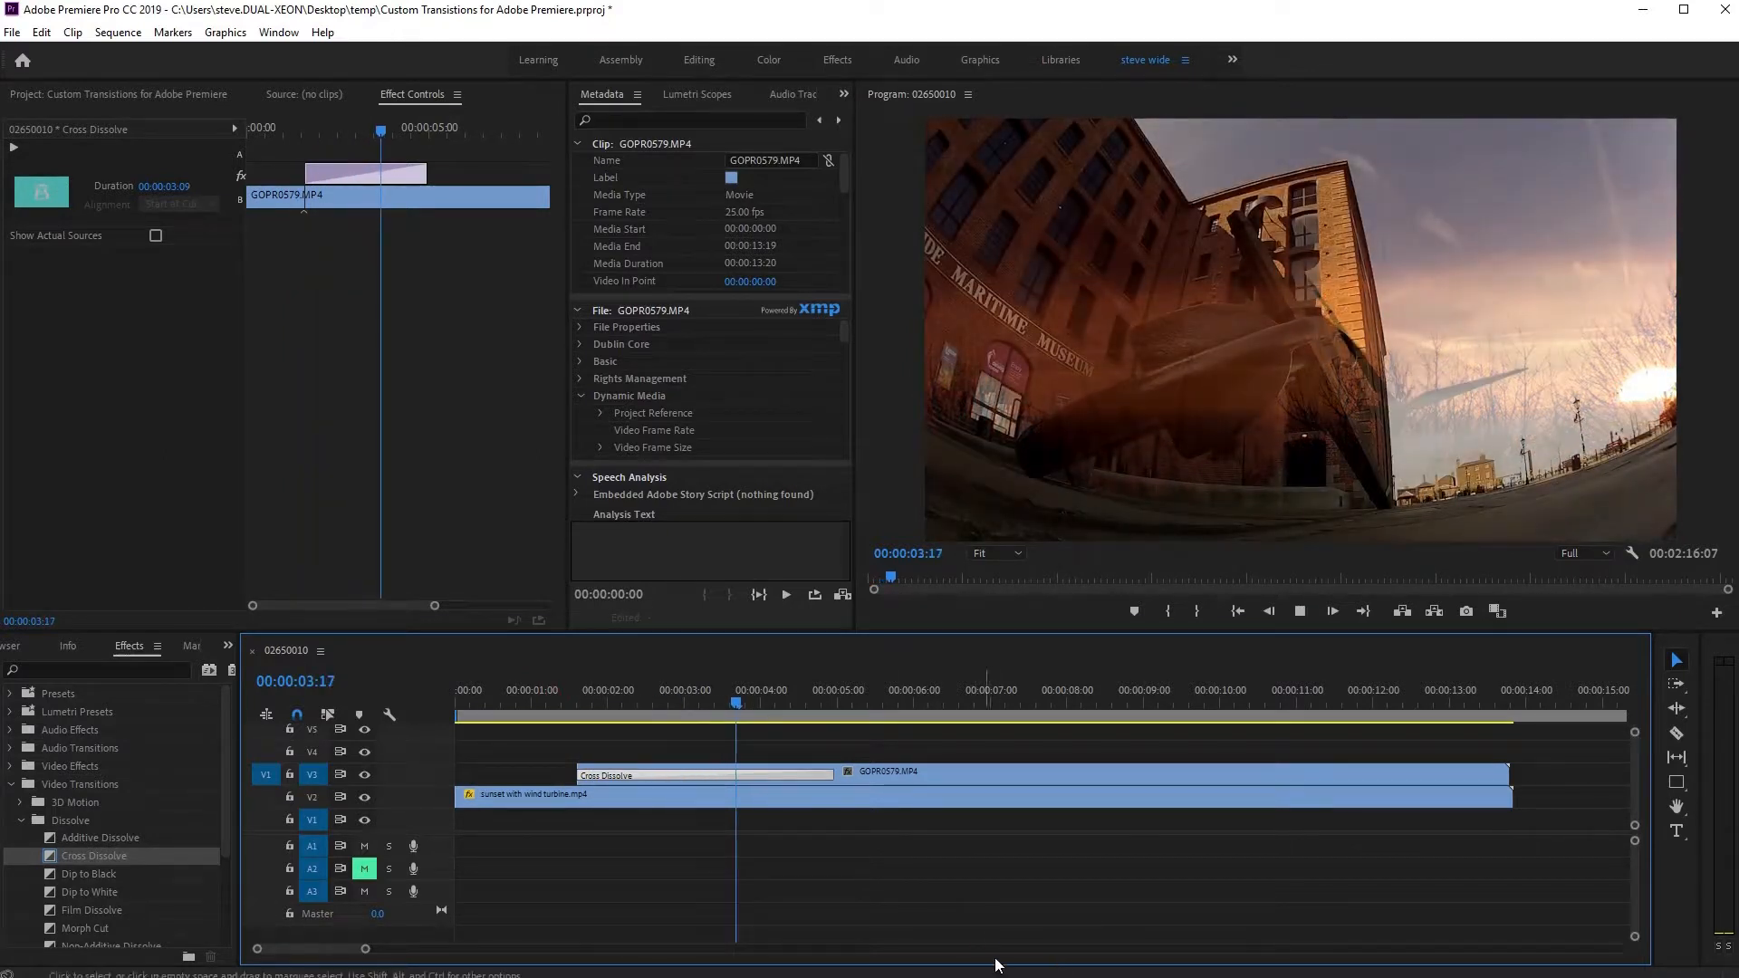
key("space")
- Delete the Cross Dissolve from the start of the GOPR0579 clip
left_click_drag(368, 949, 601, 953)
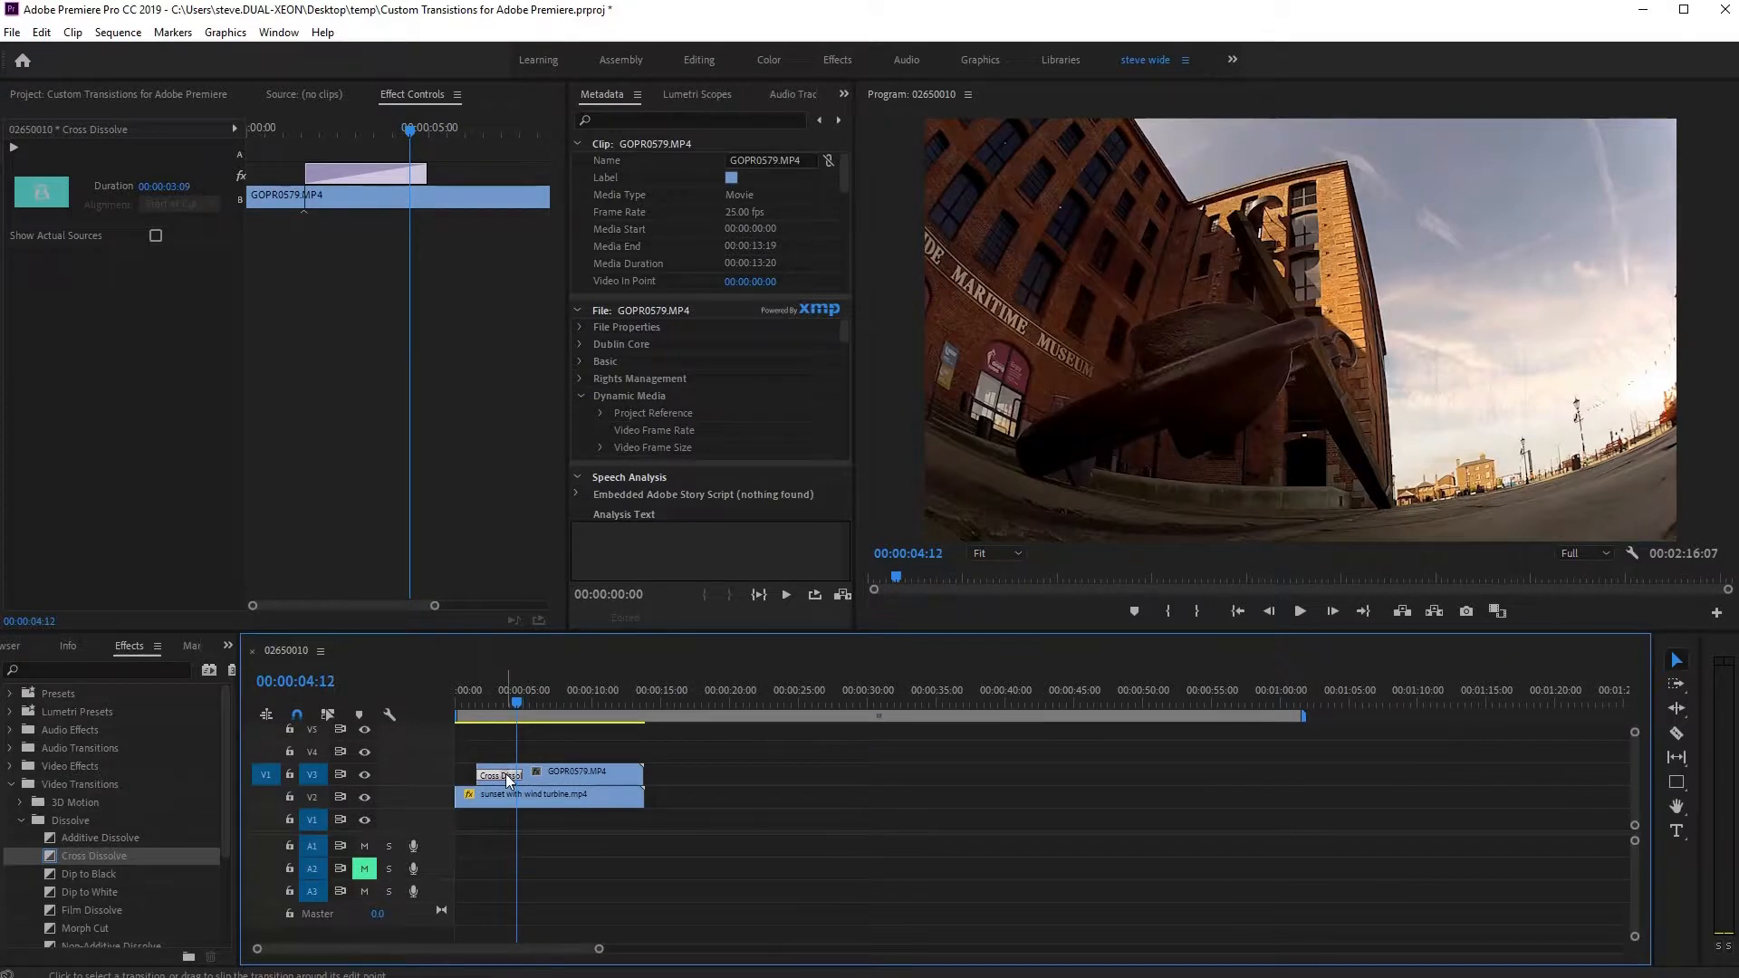
key("Delete")
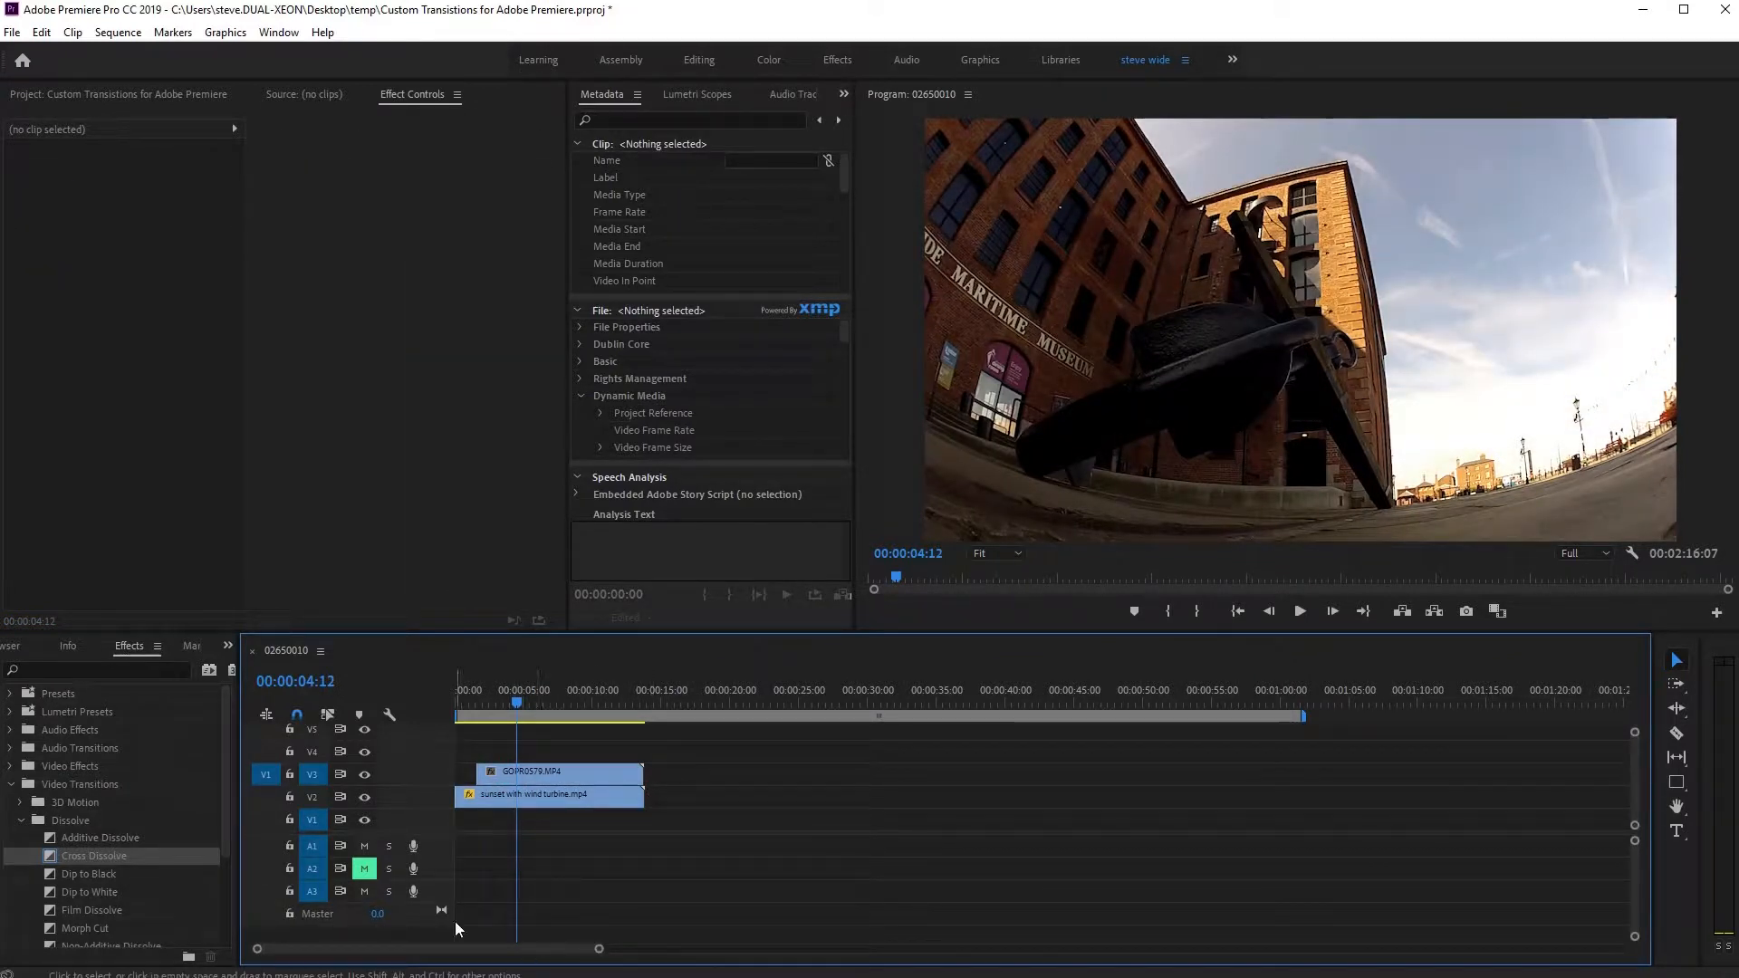
left_click_drag(598, 948, 806, 949)
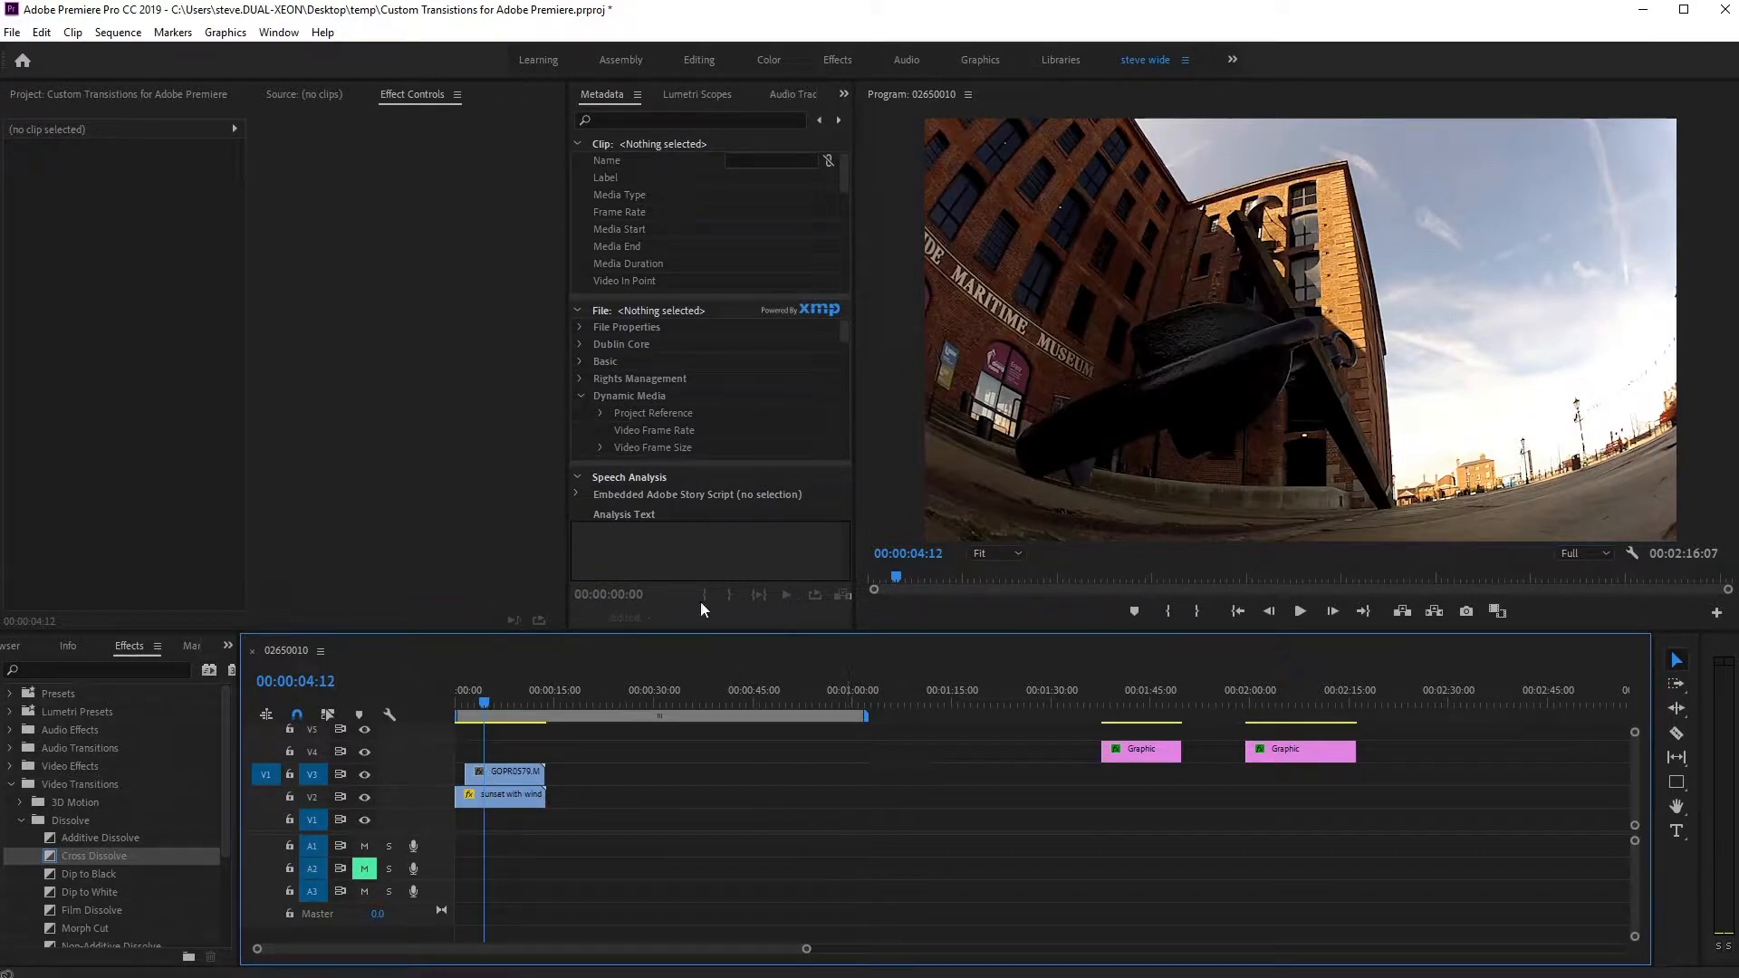
- Place the playhead at 00:00:05:12 over the two overlapping clips, leaving no clip selected
left_click_drag(551, 703, 471, 699)
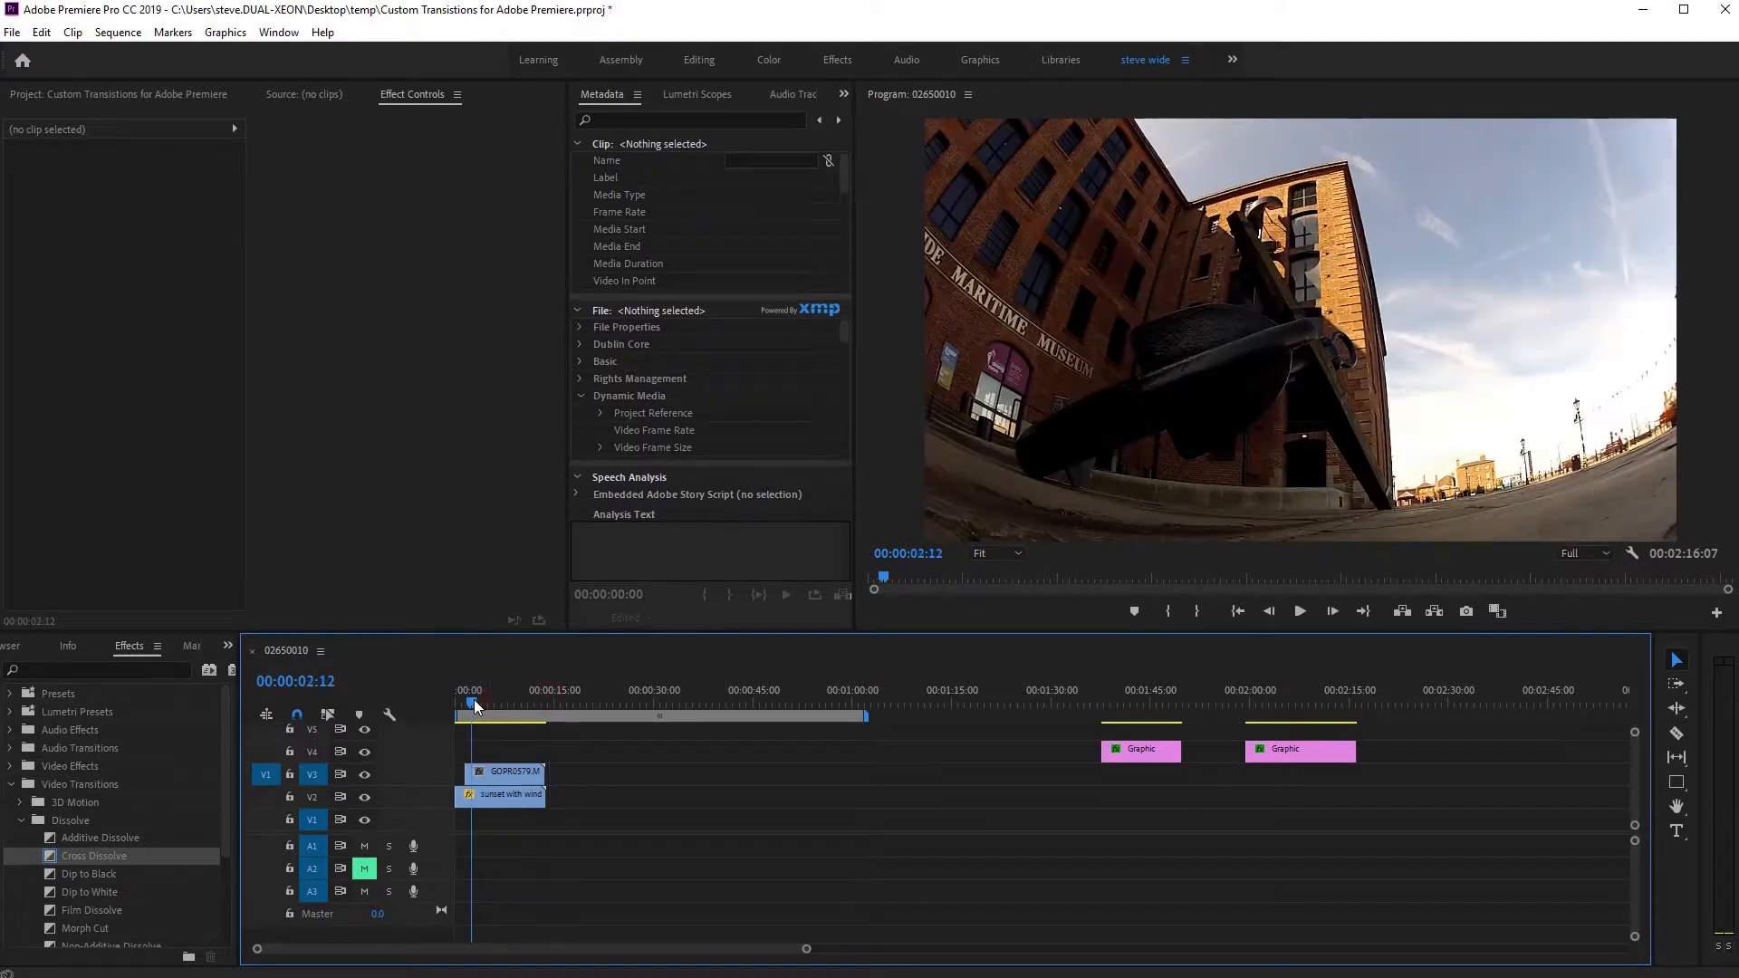
left_click(496, 773)
left_click(501, 793)
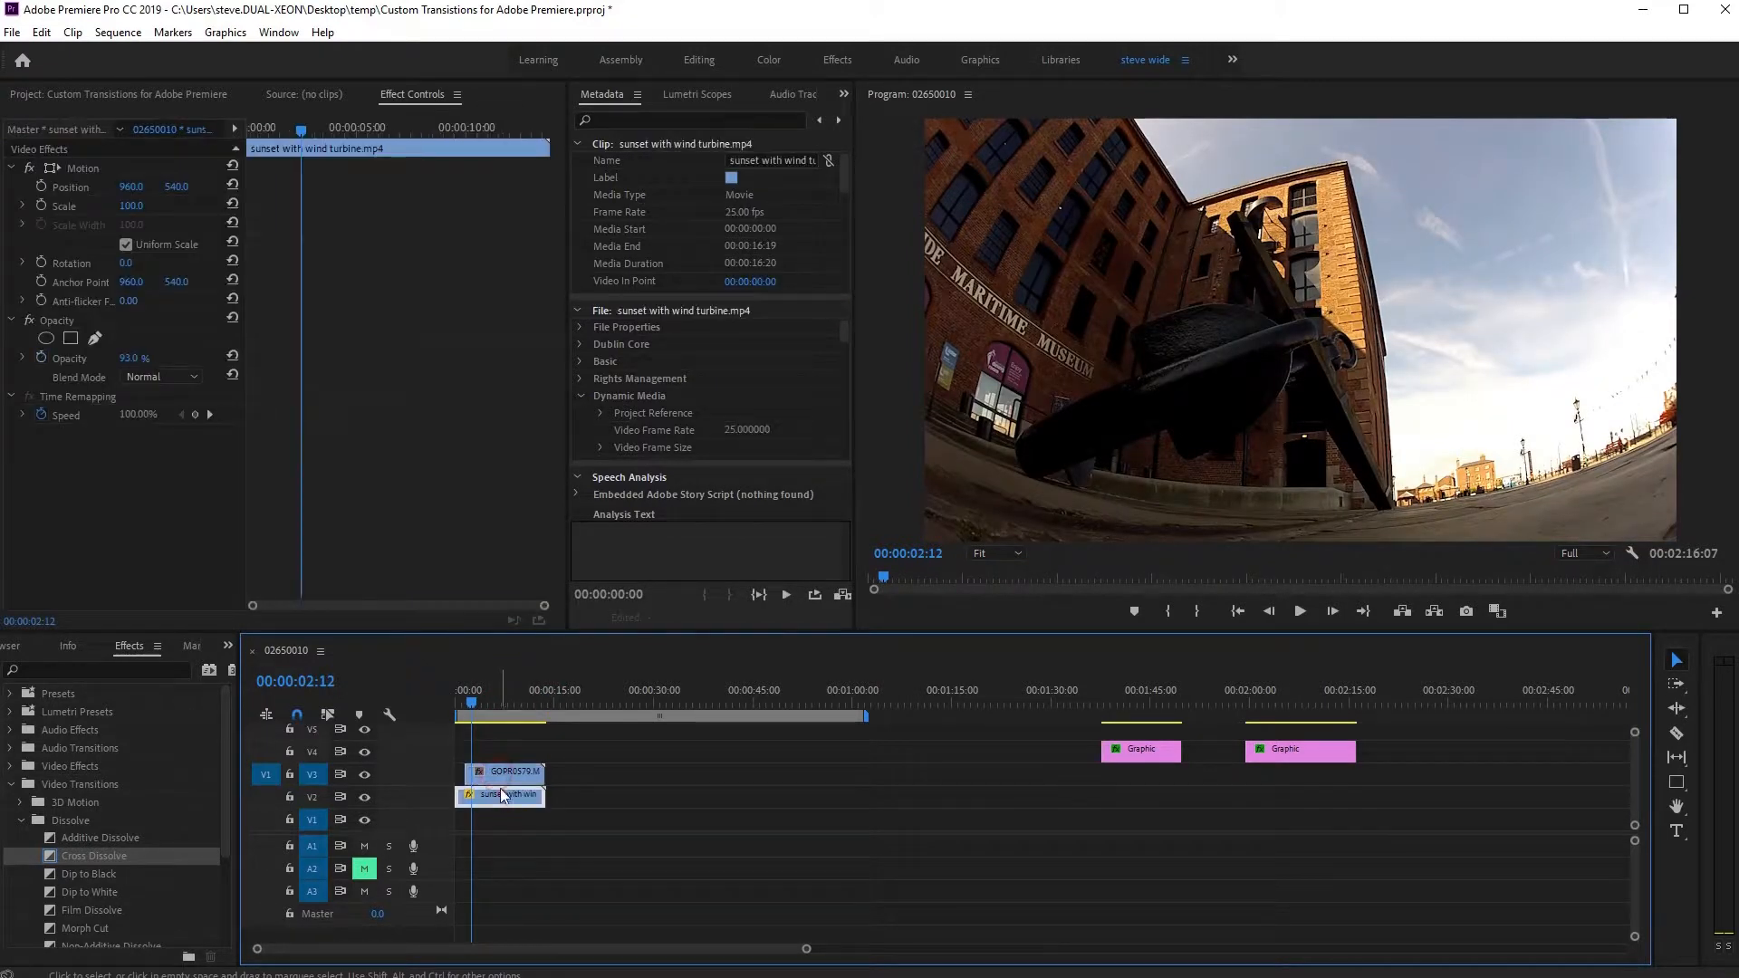
left_click(502, 739)
left_click(492, 697)
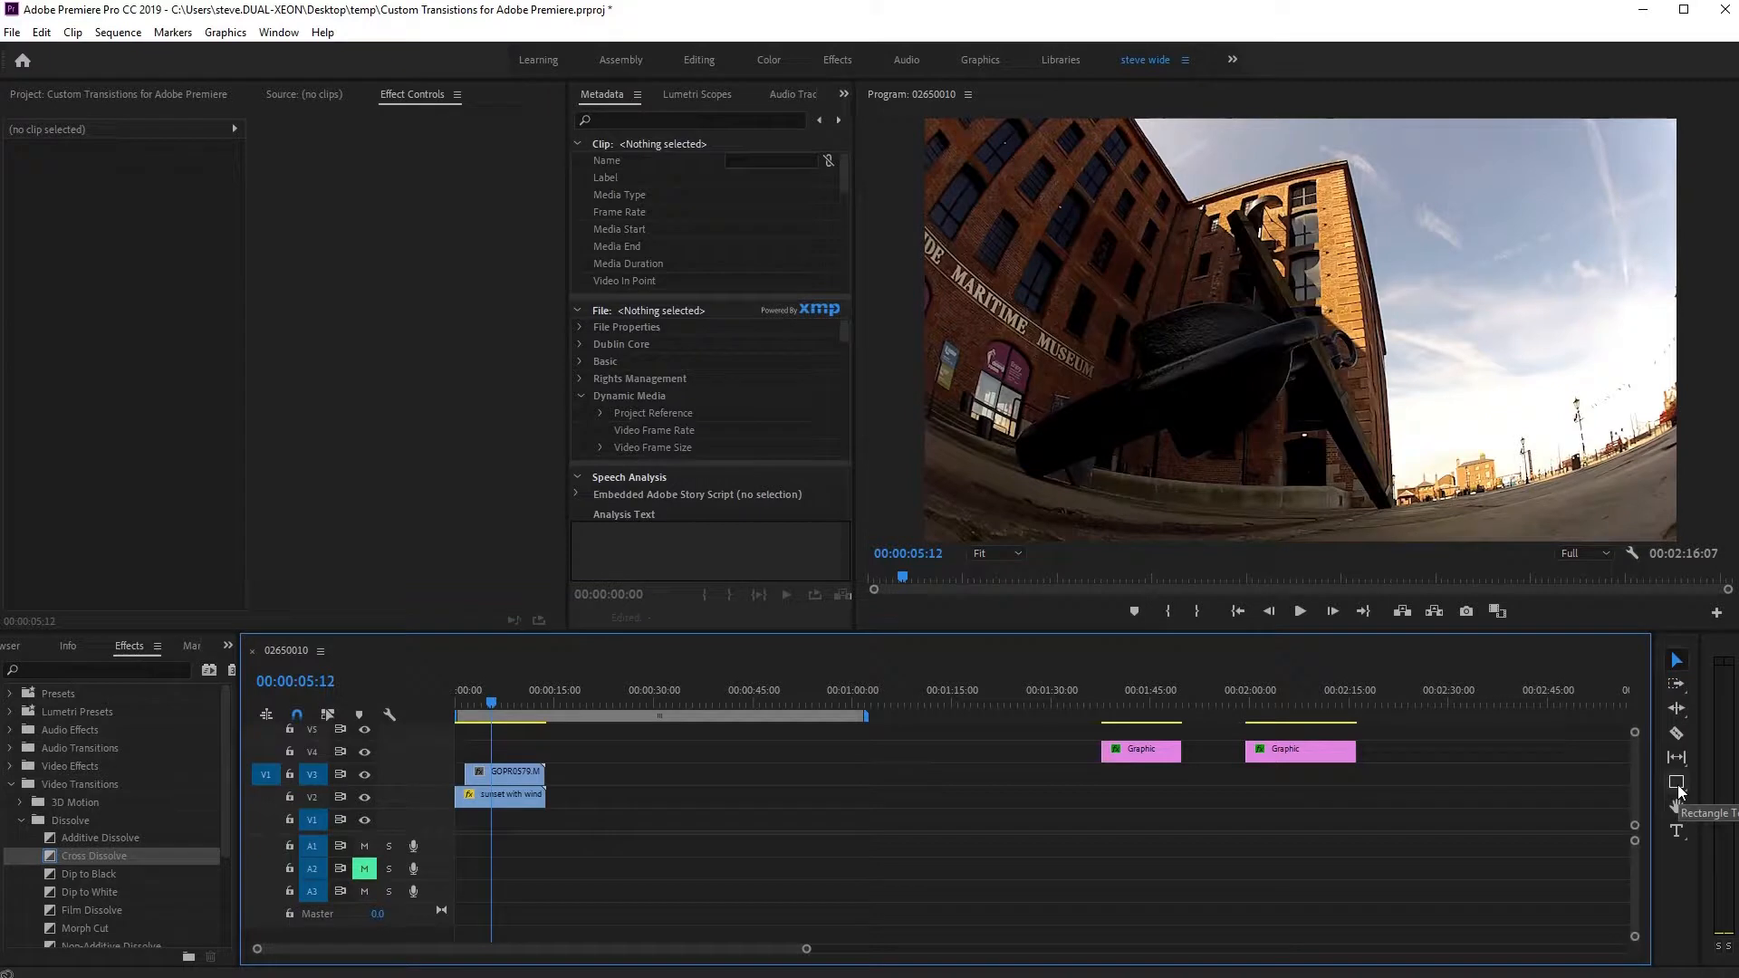
- Set the program preview's zoom to 25% and show the safe margins
left_click(1012, 557)
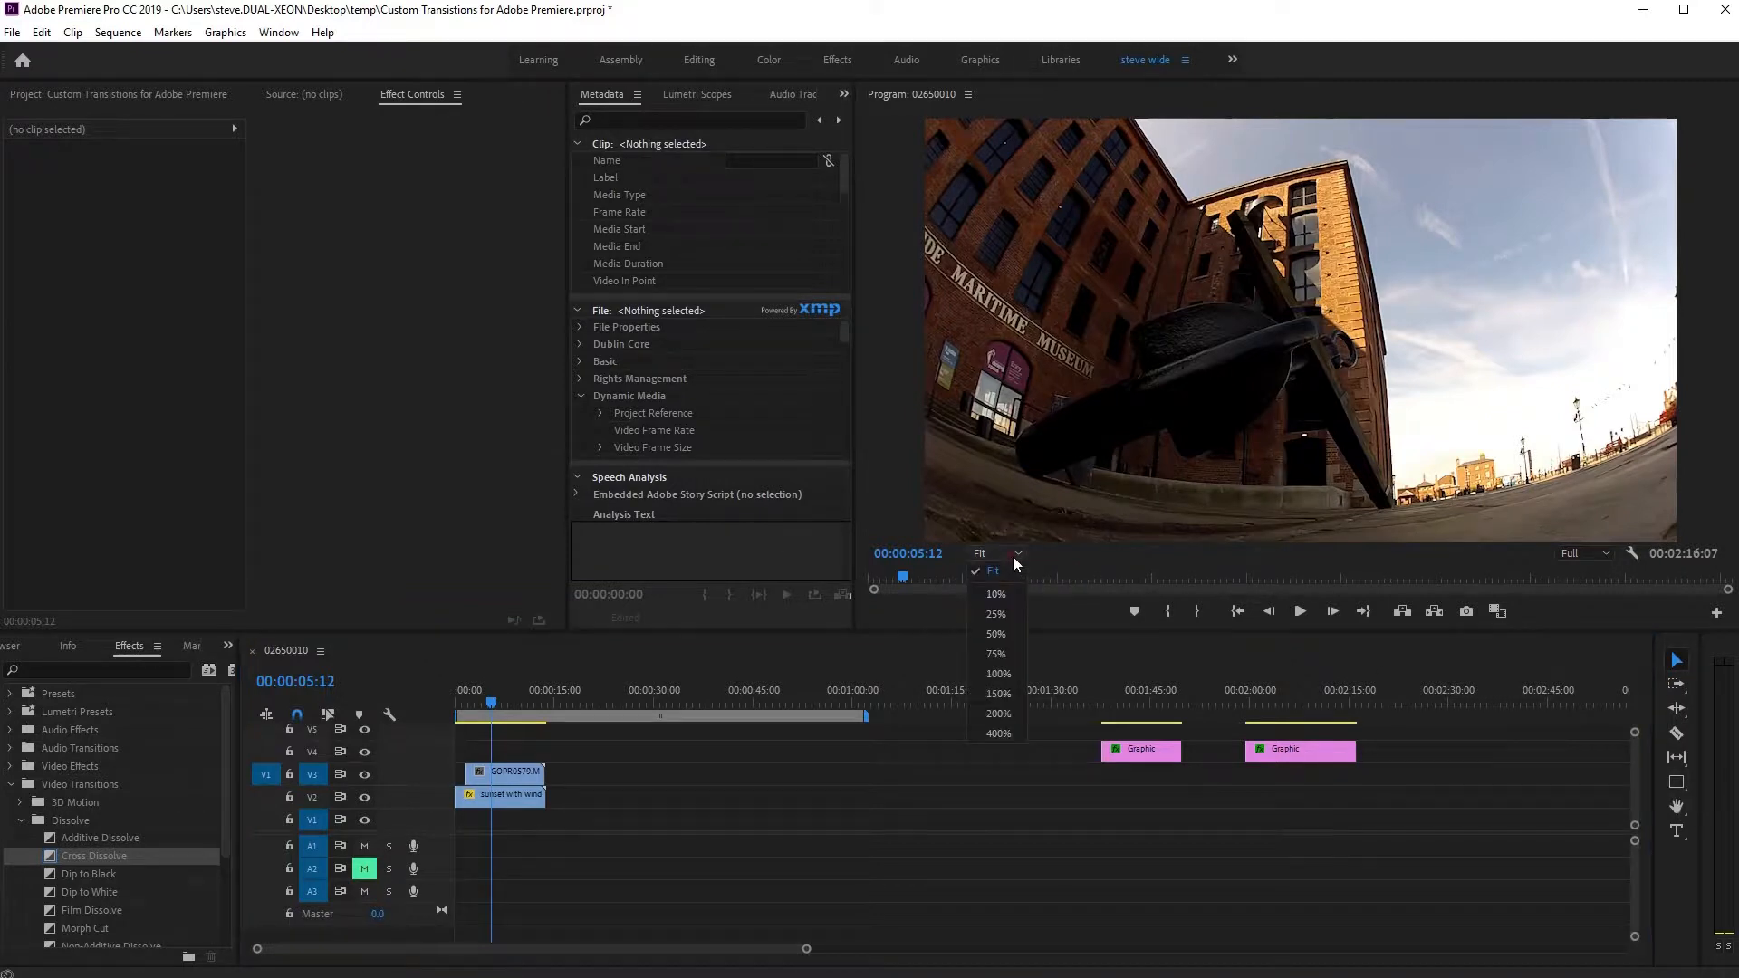
left_click(996, 615)
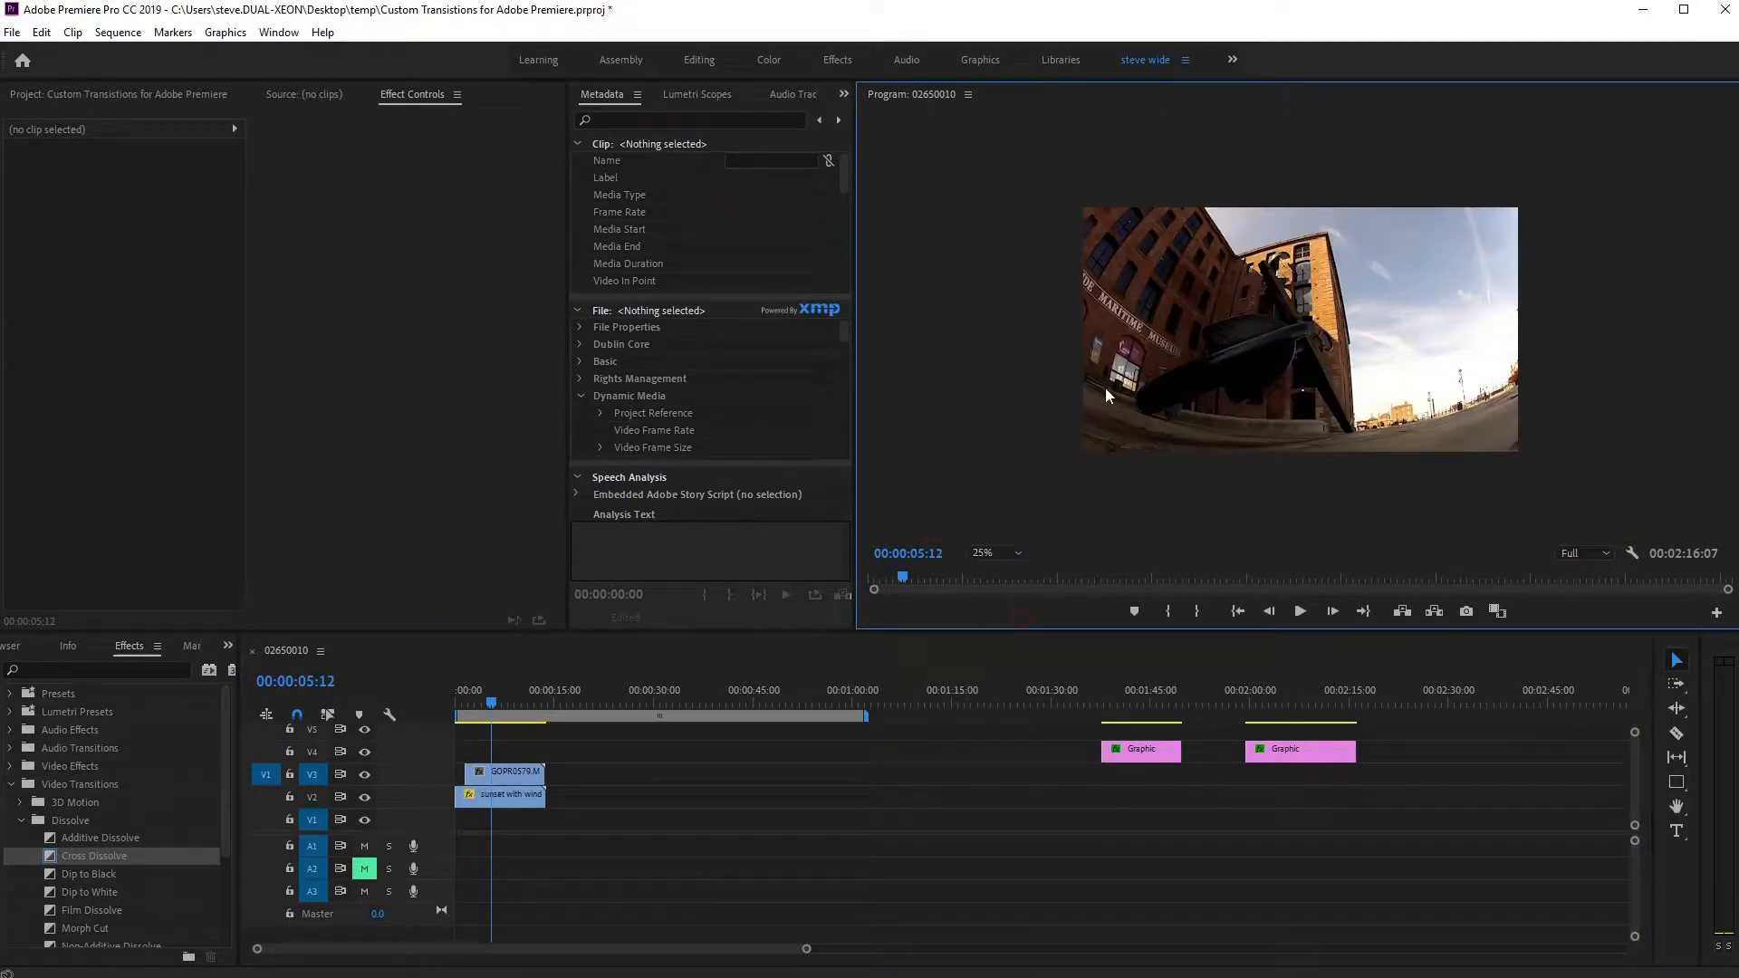
right_click(1237, 323)
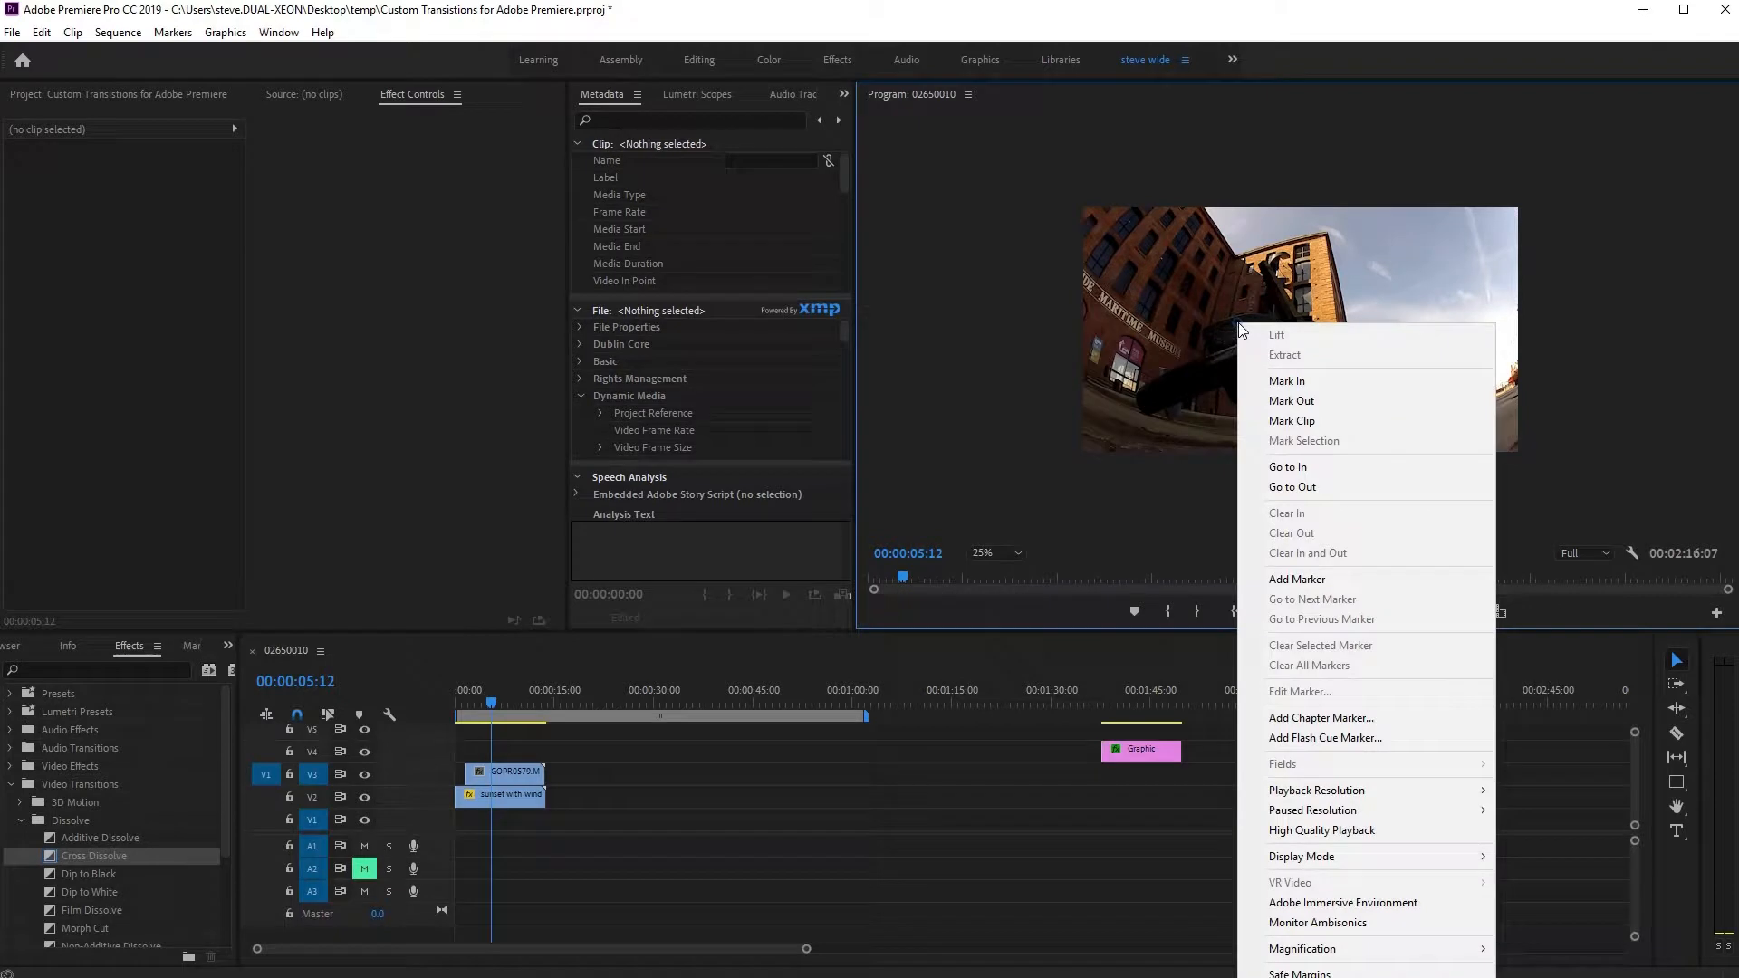
left_click(1373, 974)
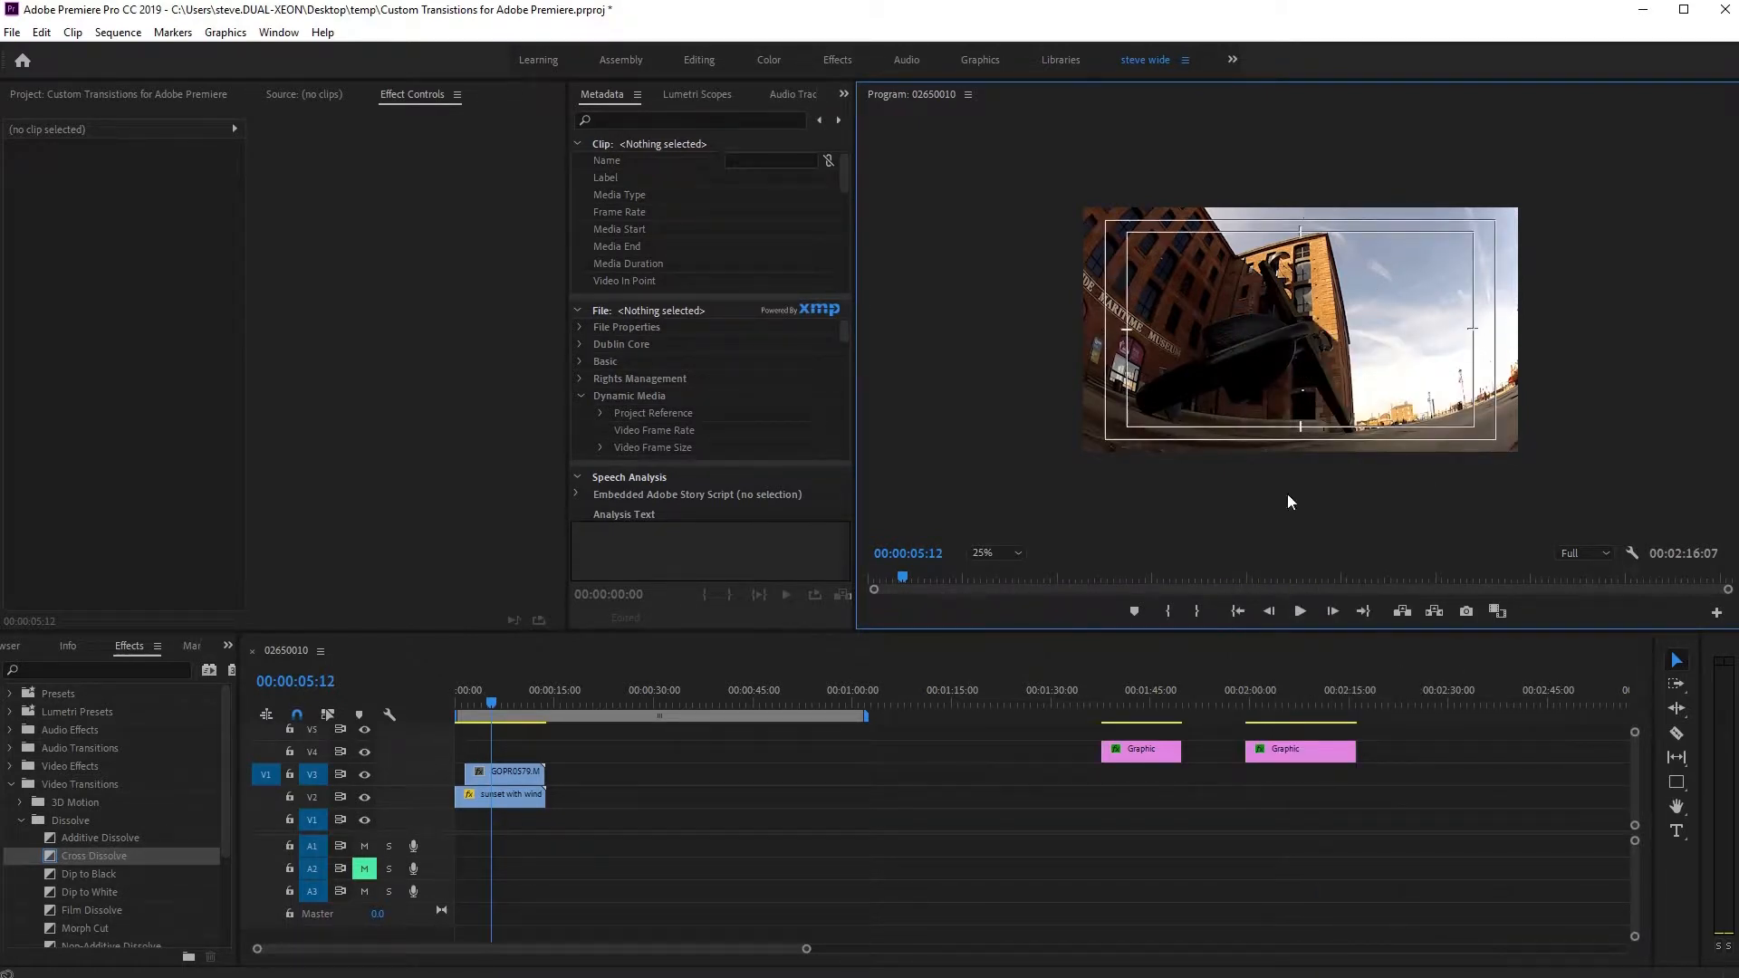
right_click(1345, 308)
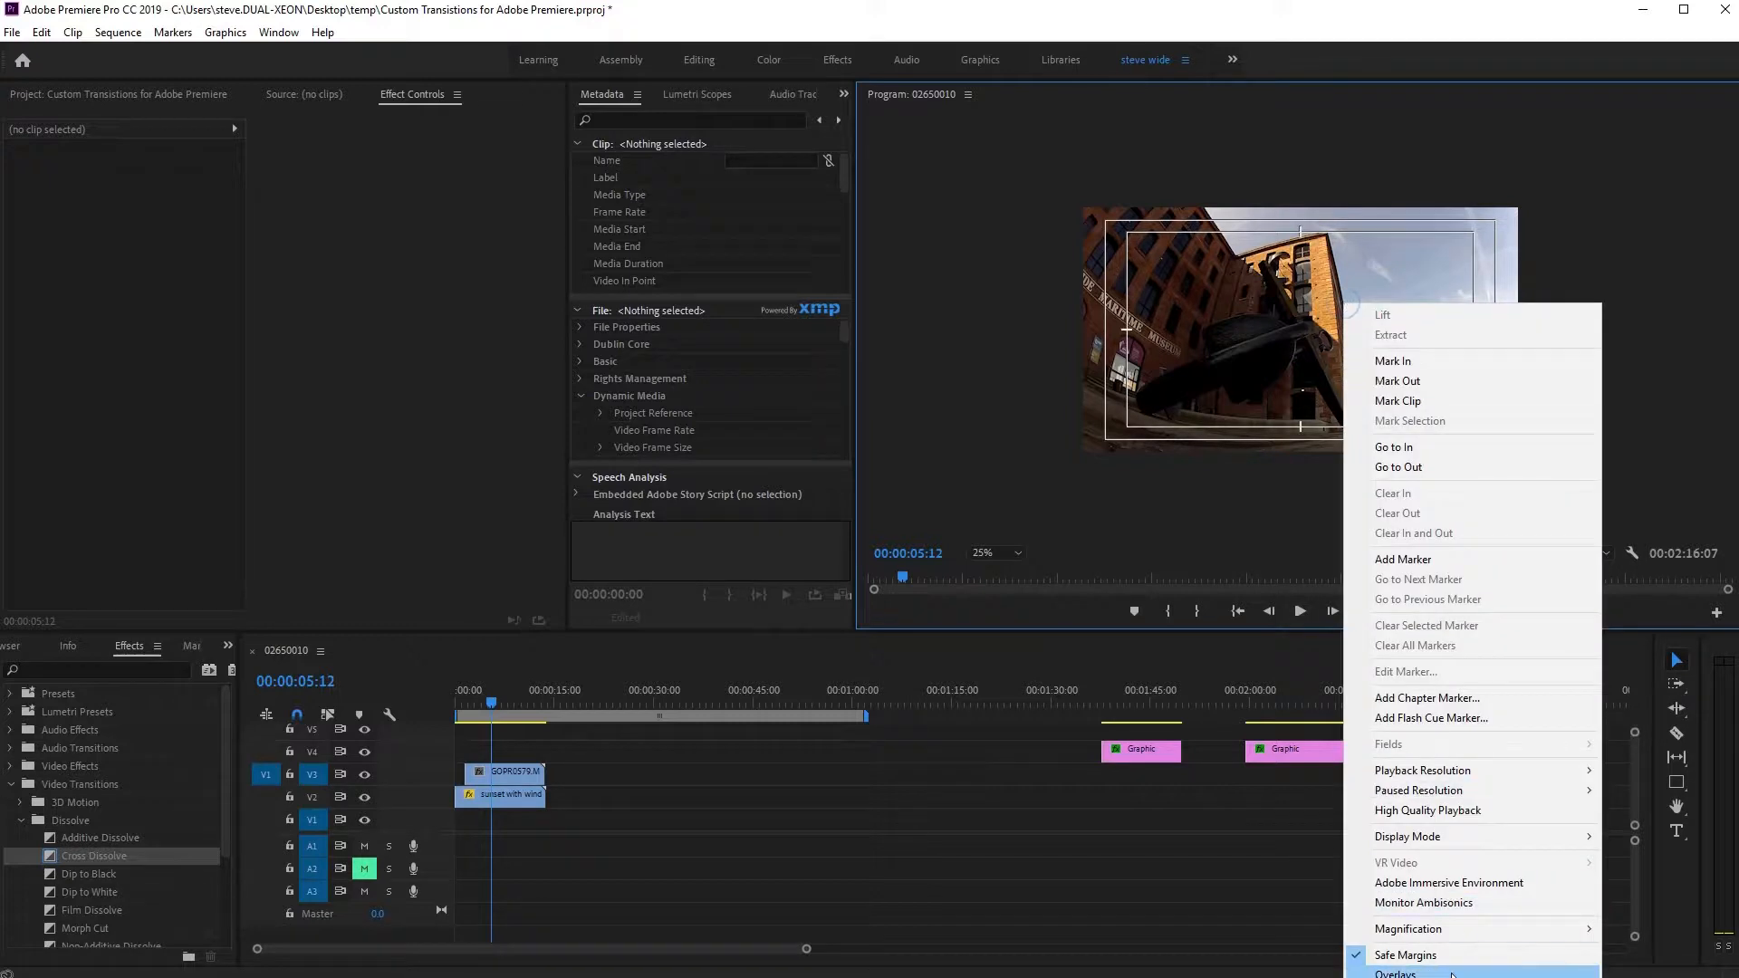
left_click(974, 443)
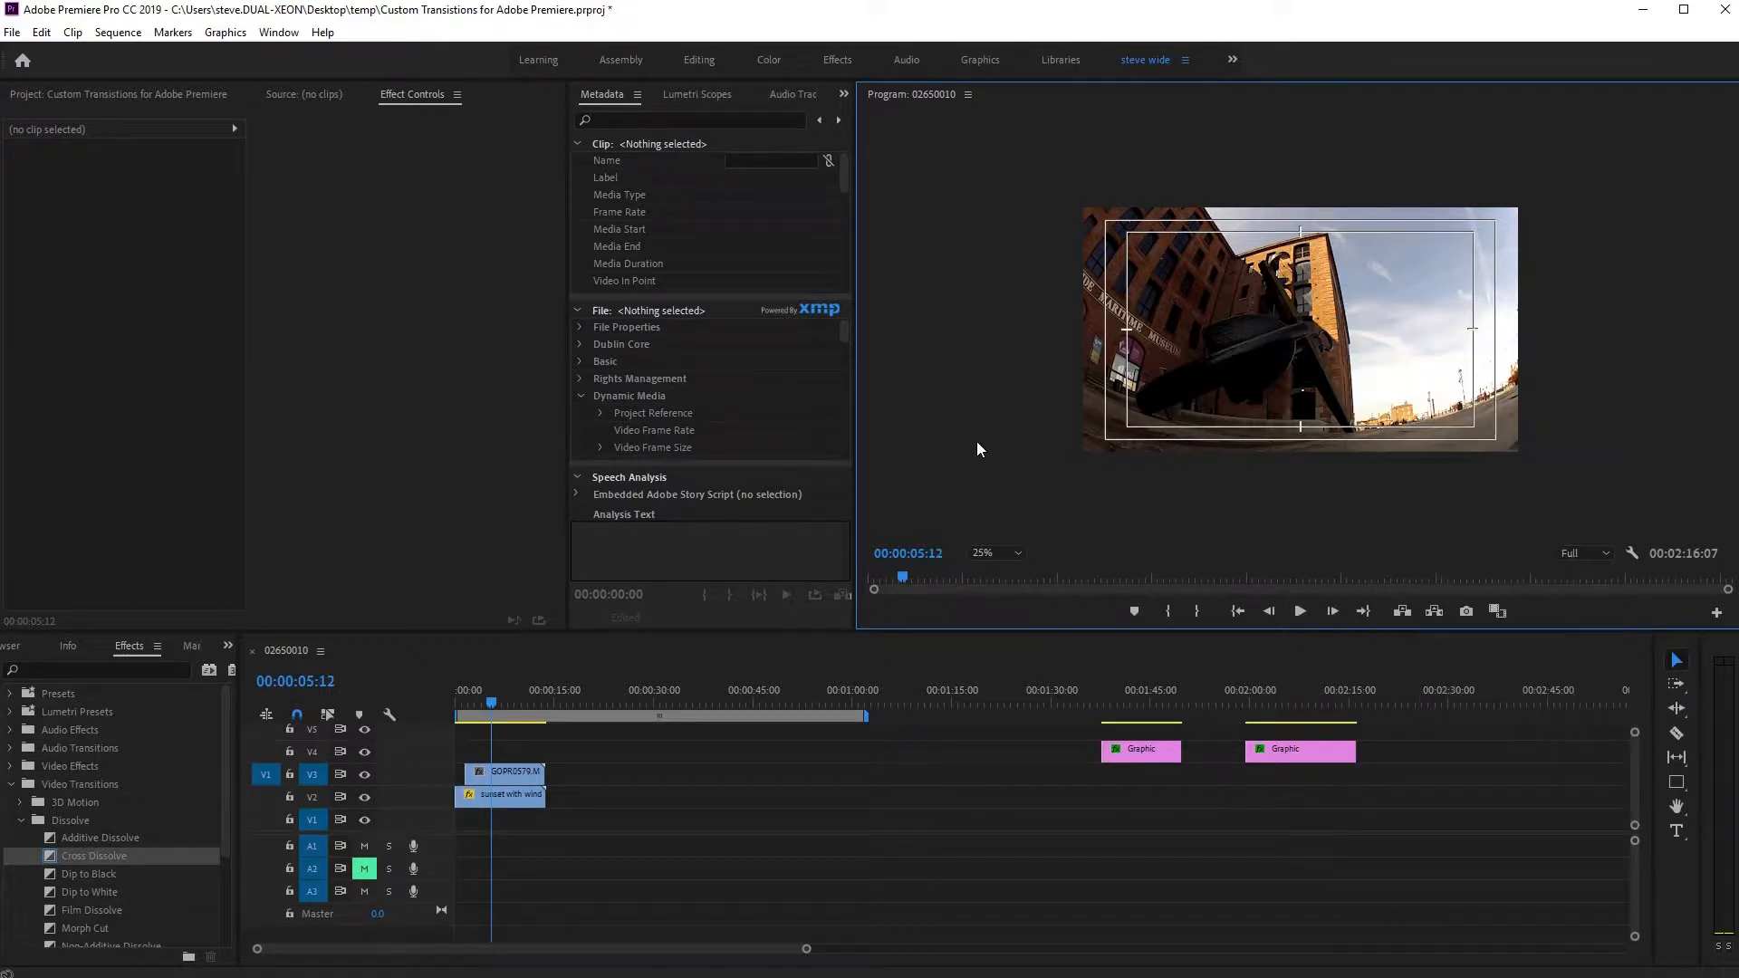
- Draw a tall, narrow rectangle, extend it beyond the frame's upper edge and align it with the frame's left edge
left_click(1676, 784)
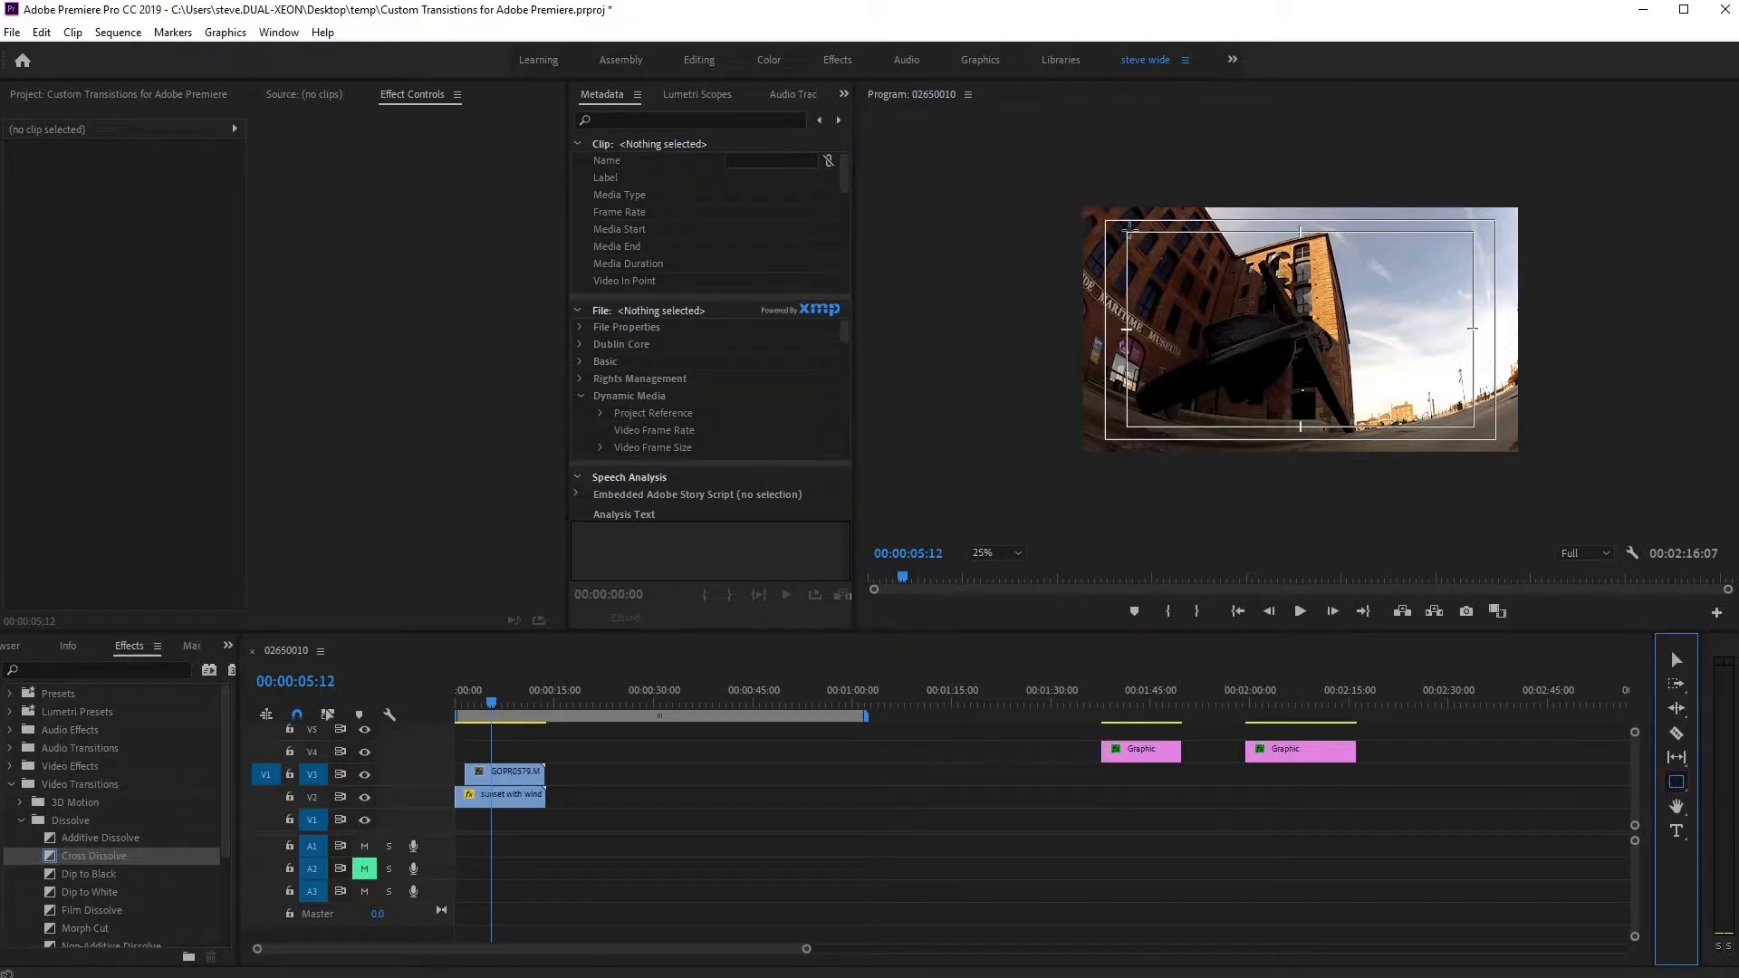
left_click_drag(1100, 221, 1158, 452)
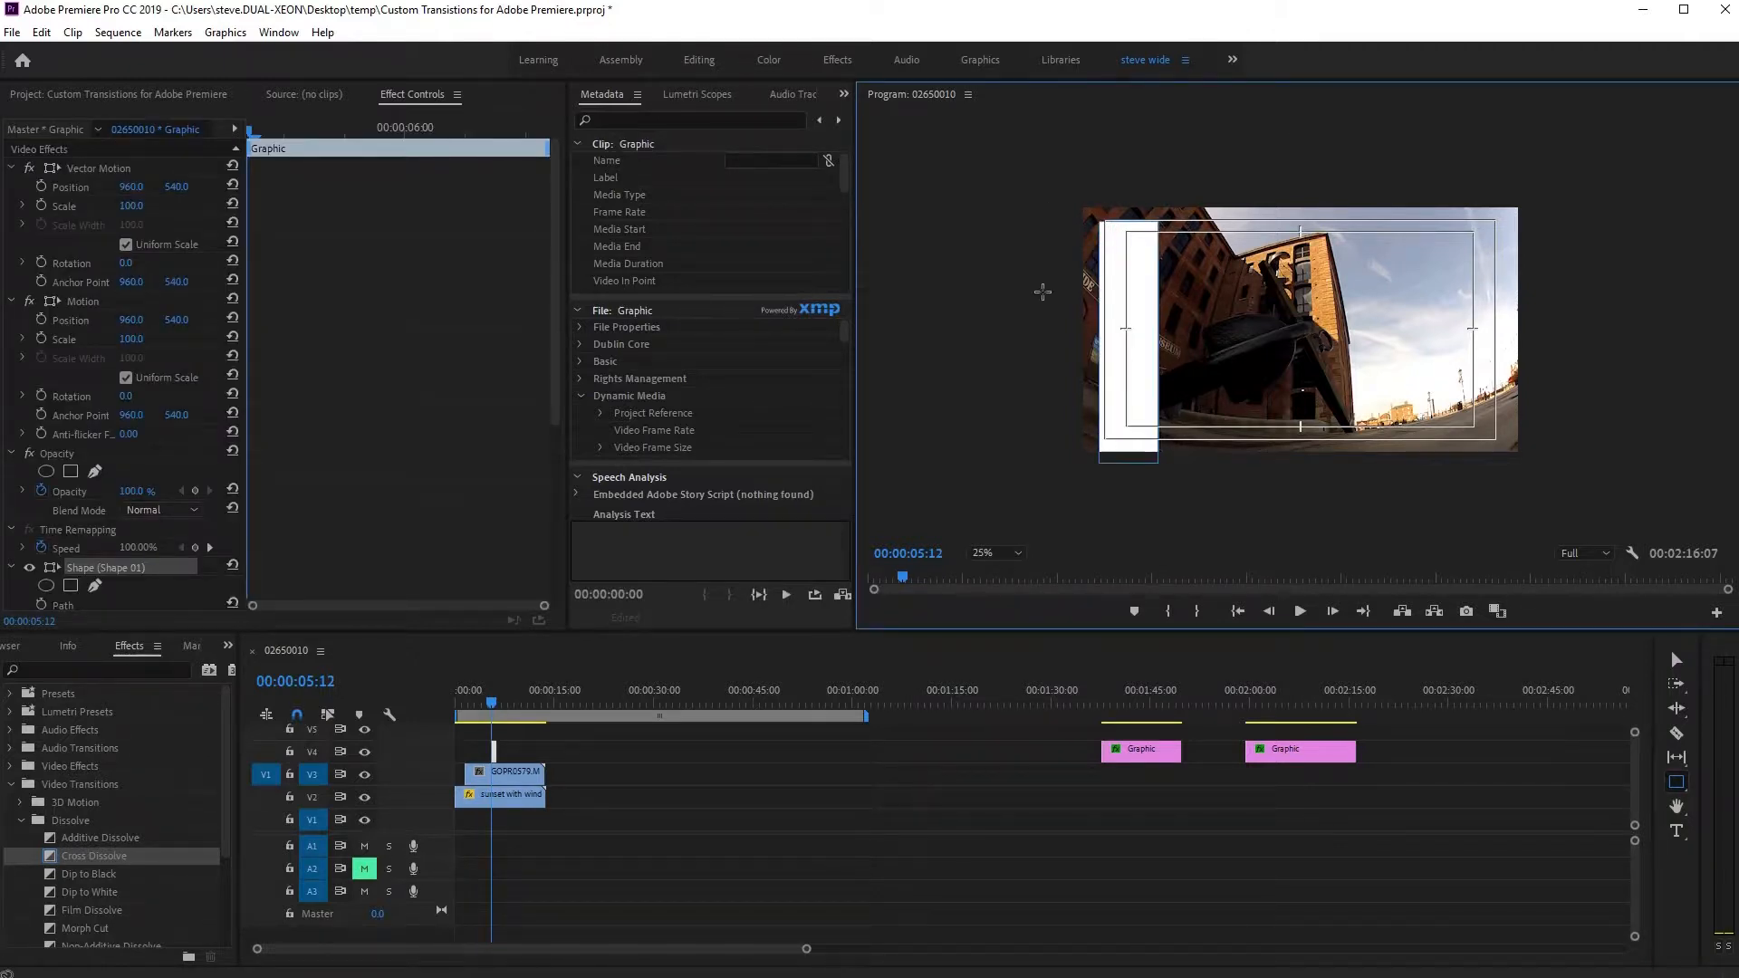
left_click(1676, 661)
left_click_drag(1128, 221, 1128, 198)
left_click_drag(1126, 323, 1107, 323)
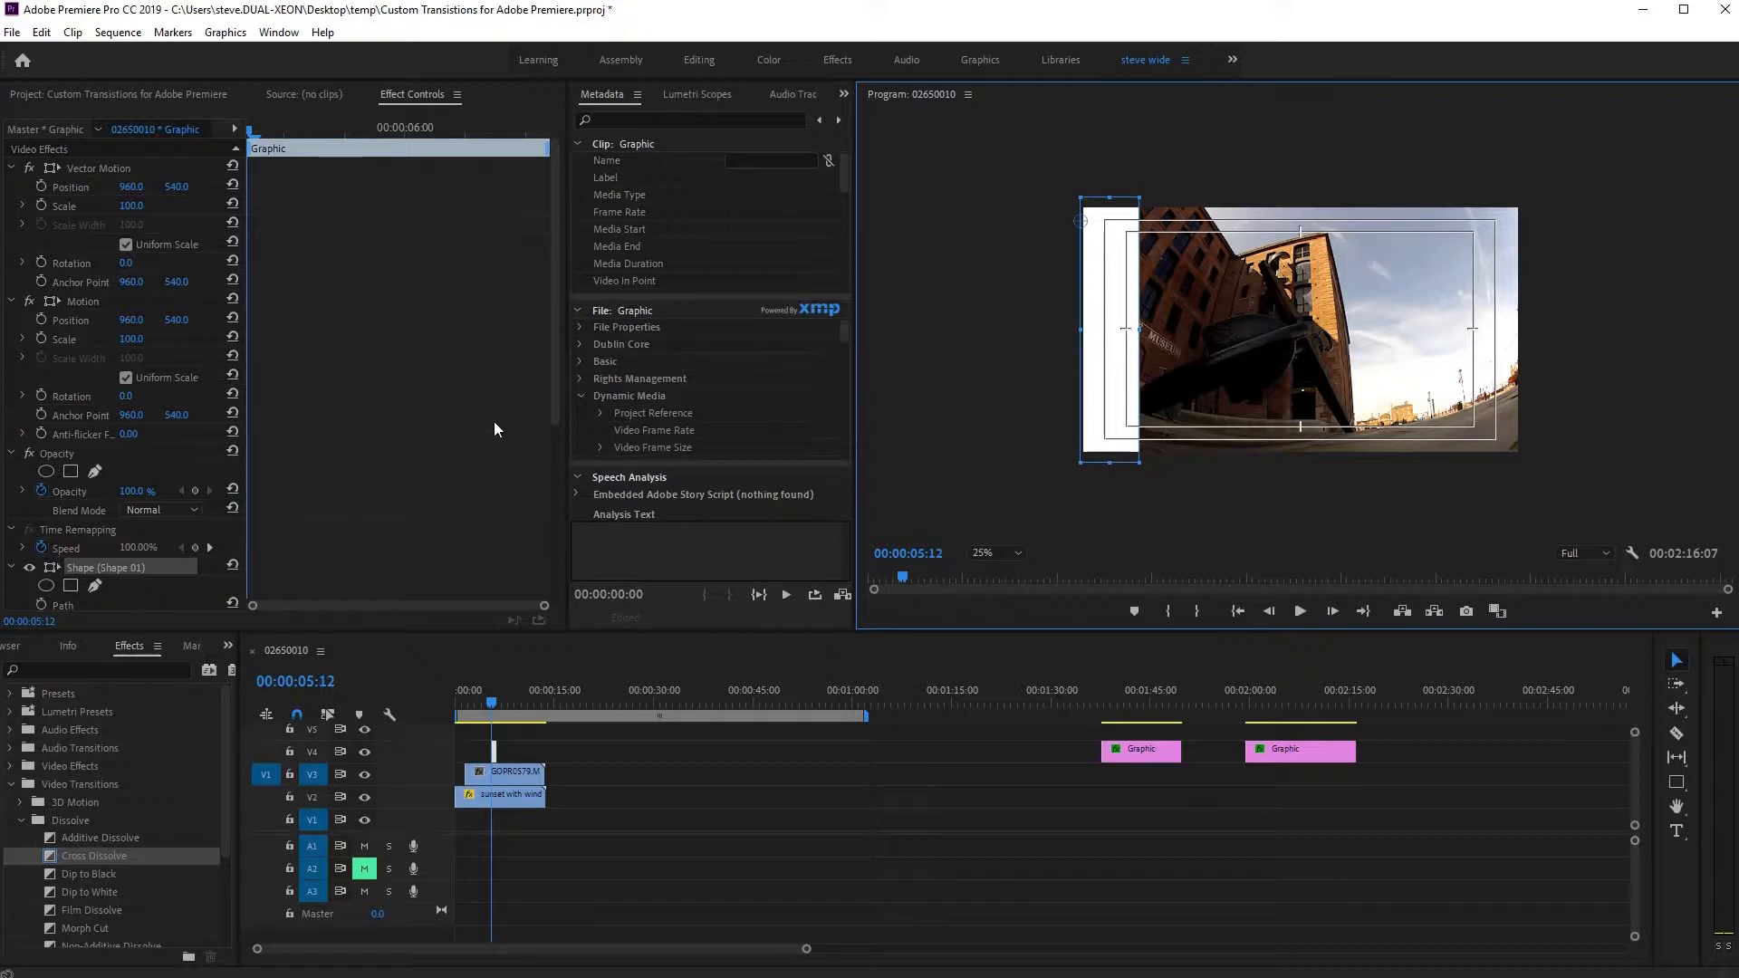
- Change the rectangle's fill colour to black
left_click_drag(556, 379, 545, 554)
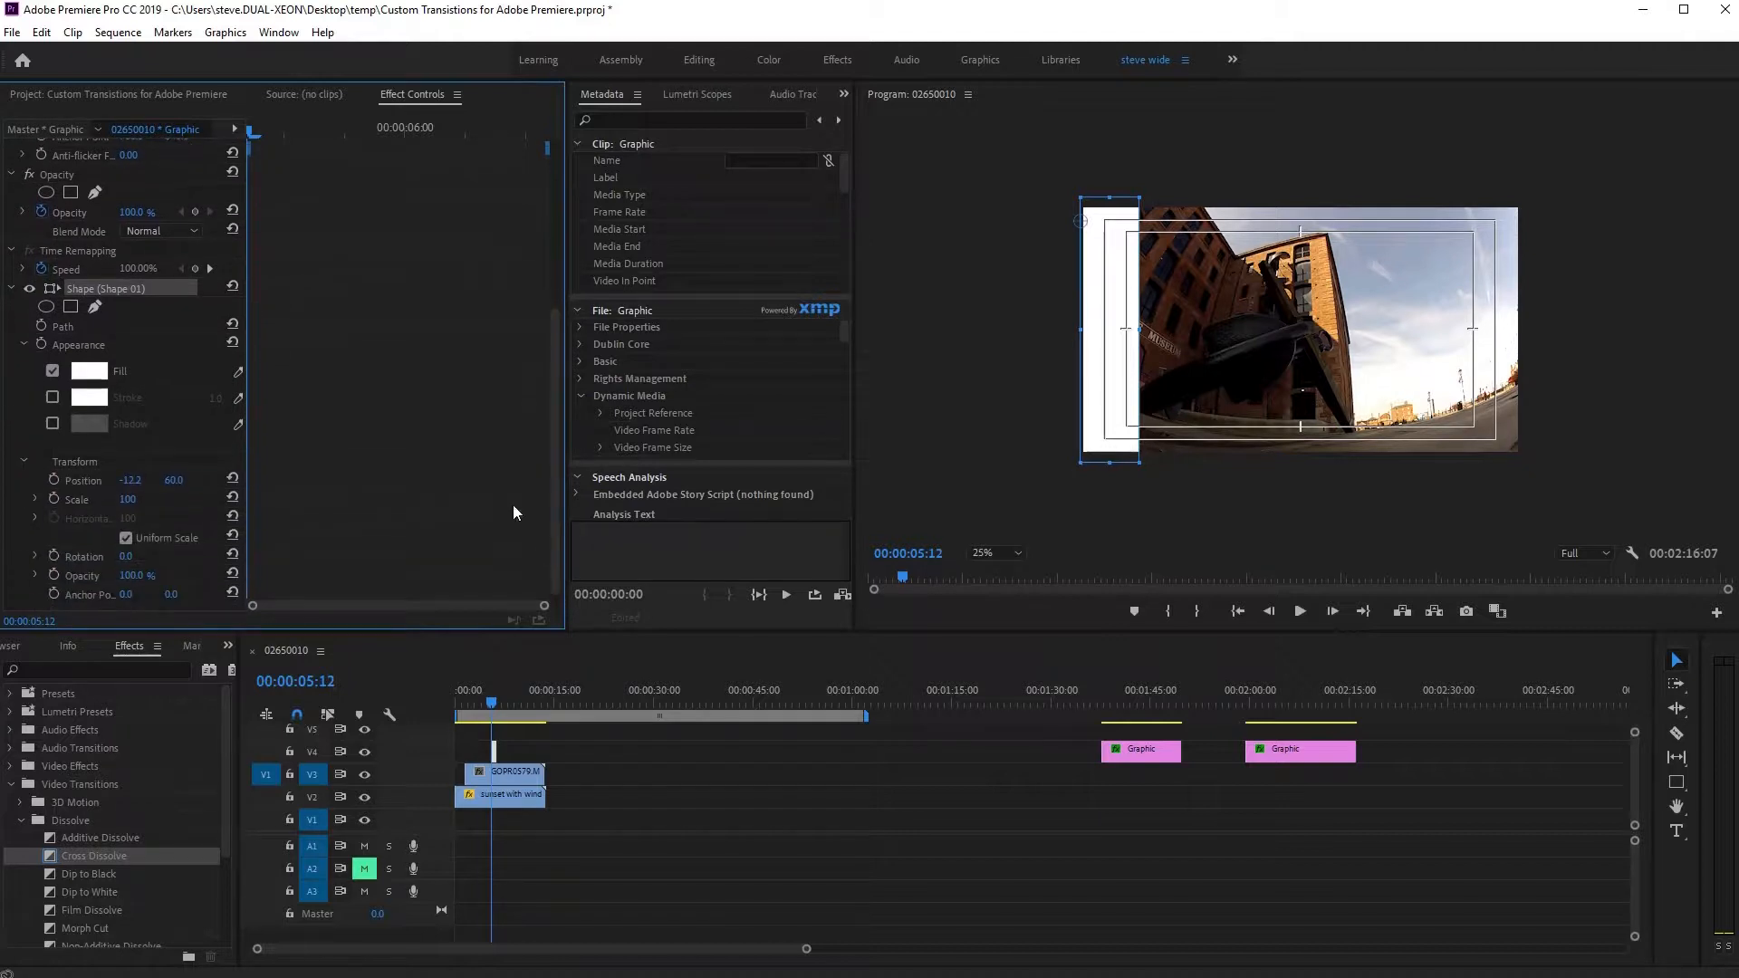
left_click(106, 379)
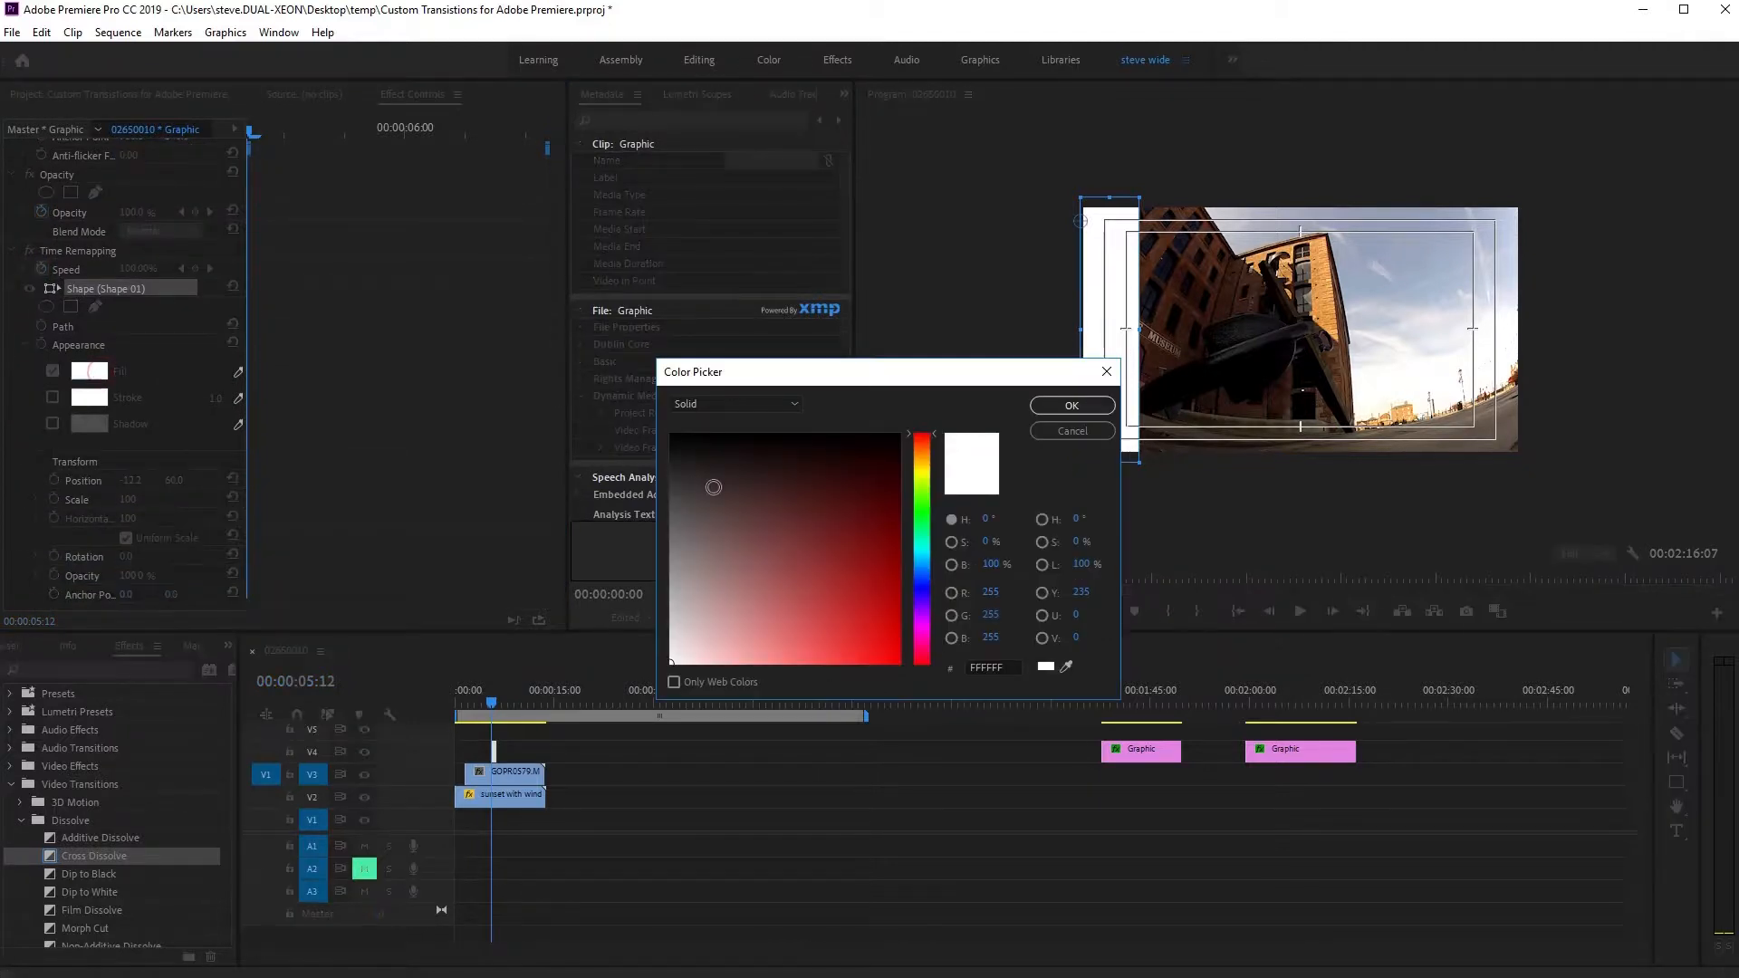
left_click_drag(713, 487, 660, 401)
left_click(1092, 410)
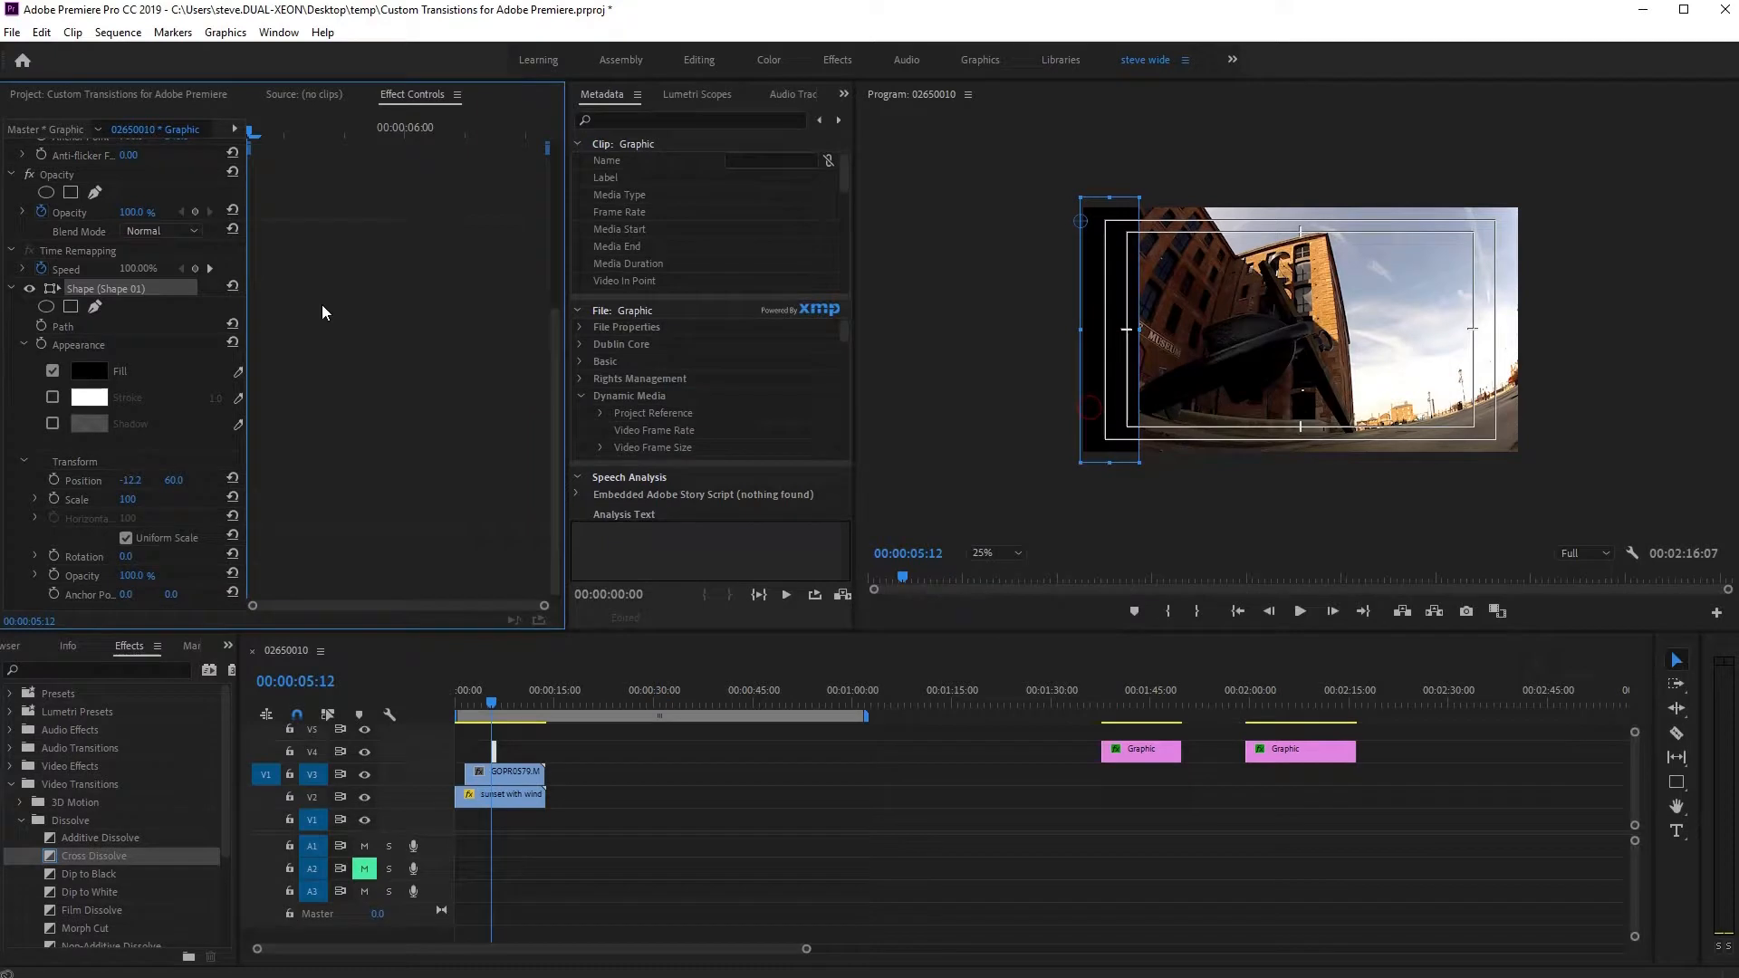
- Duplicate the black rectangle within the graphic and place the copy directly to its right, slightly overlapping it
right_click(89, 290)
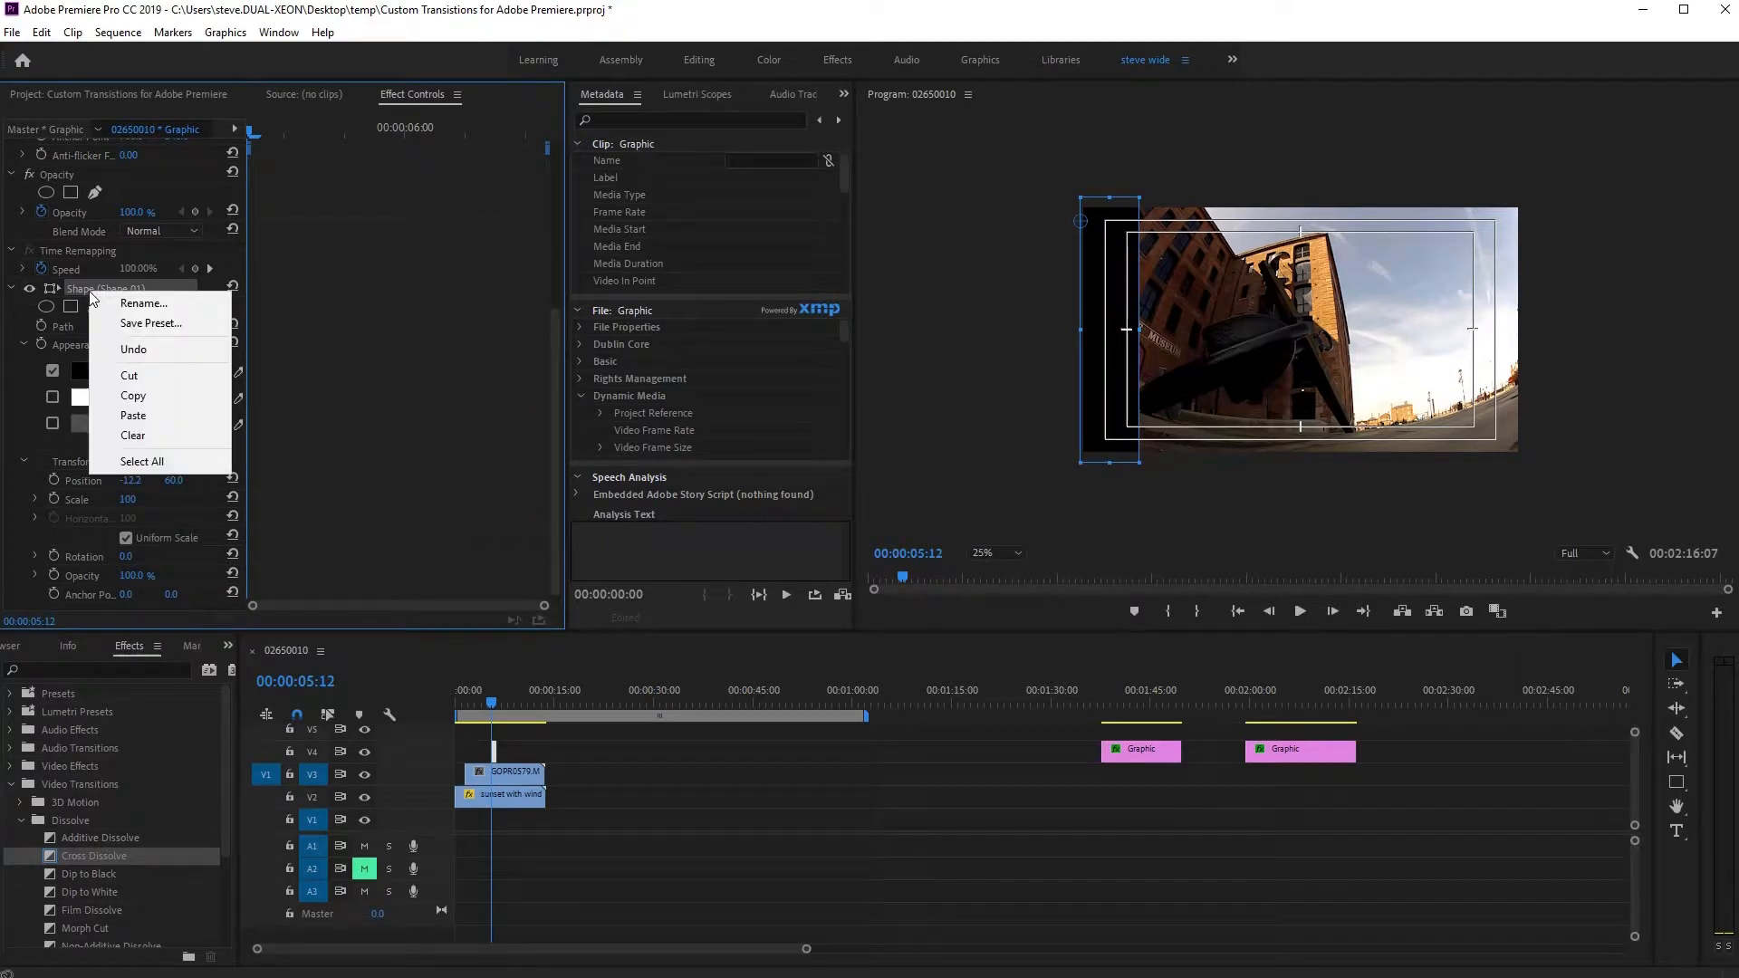
left_click(9, 287)
left_click(10, 287)
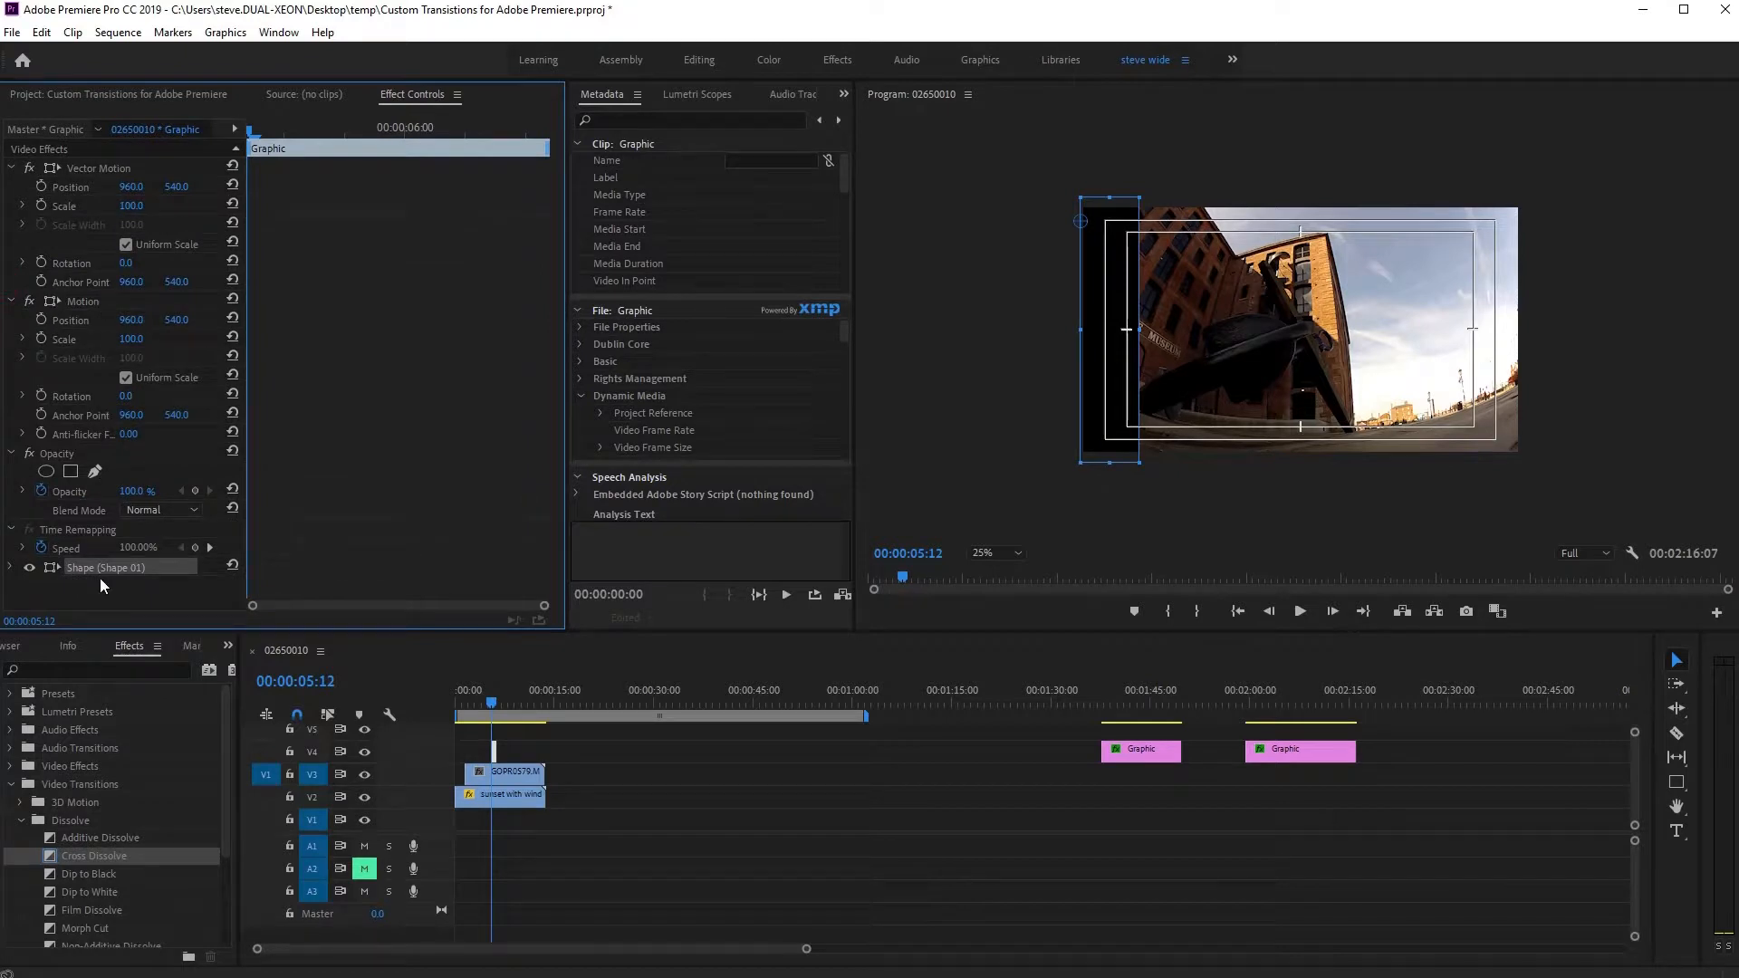
key("ctrl+v")
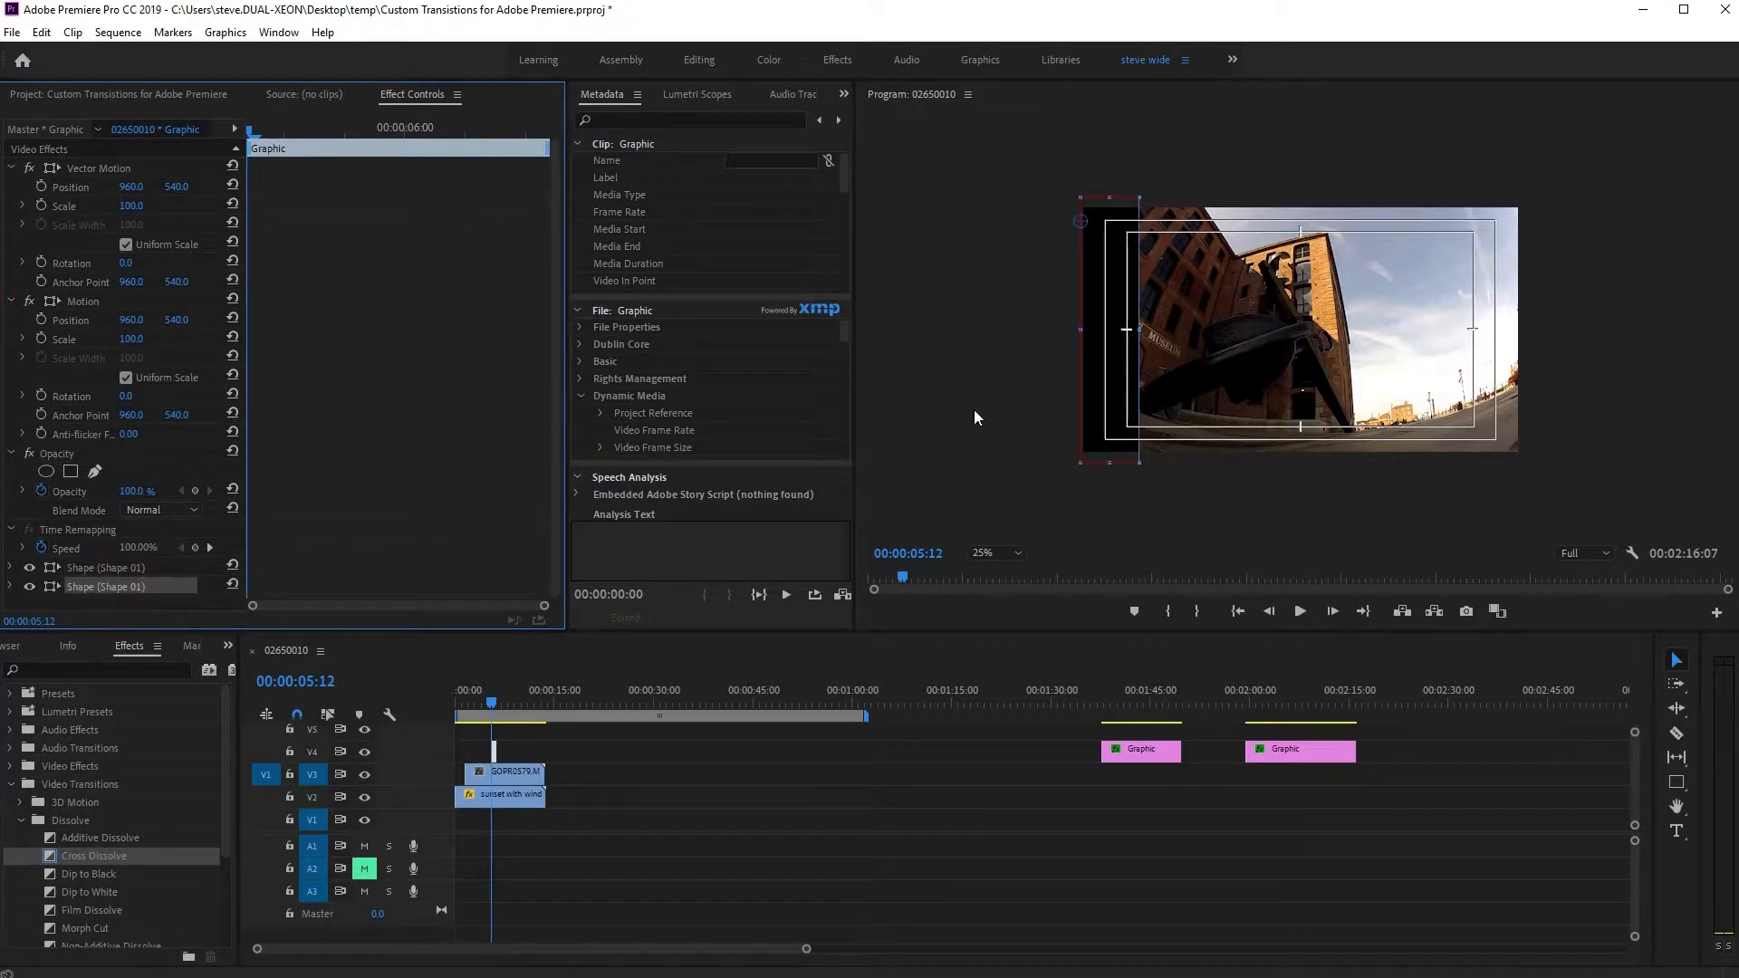
left_click_drag(1129, 401, 1170, 399)
- Set the second rectangle's fill to dark grey (333333)
left_click(11, 586)
scroll(138, 469, "down", 3)
left_click(88, 542)
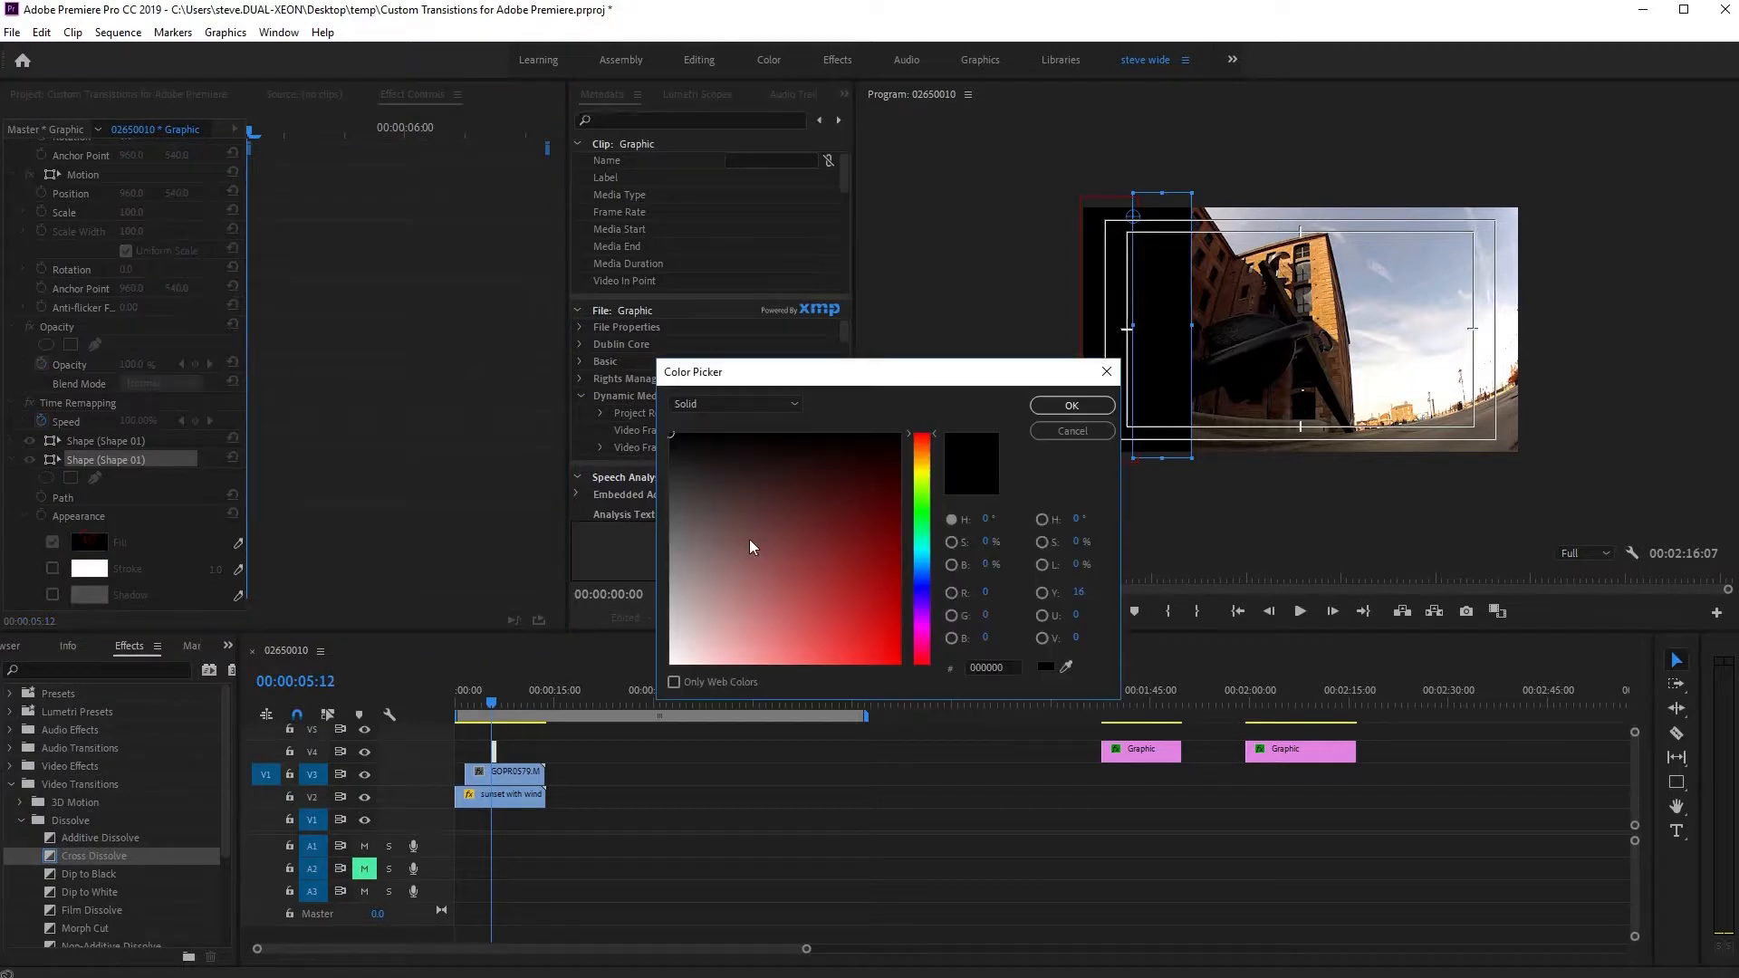
left_click_drag(672, 500, 669, 483)
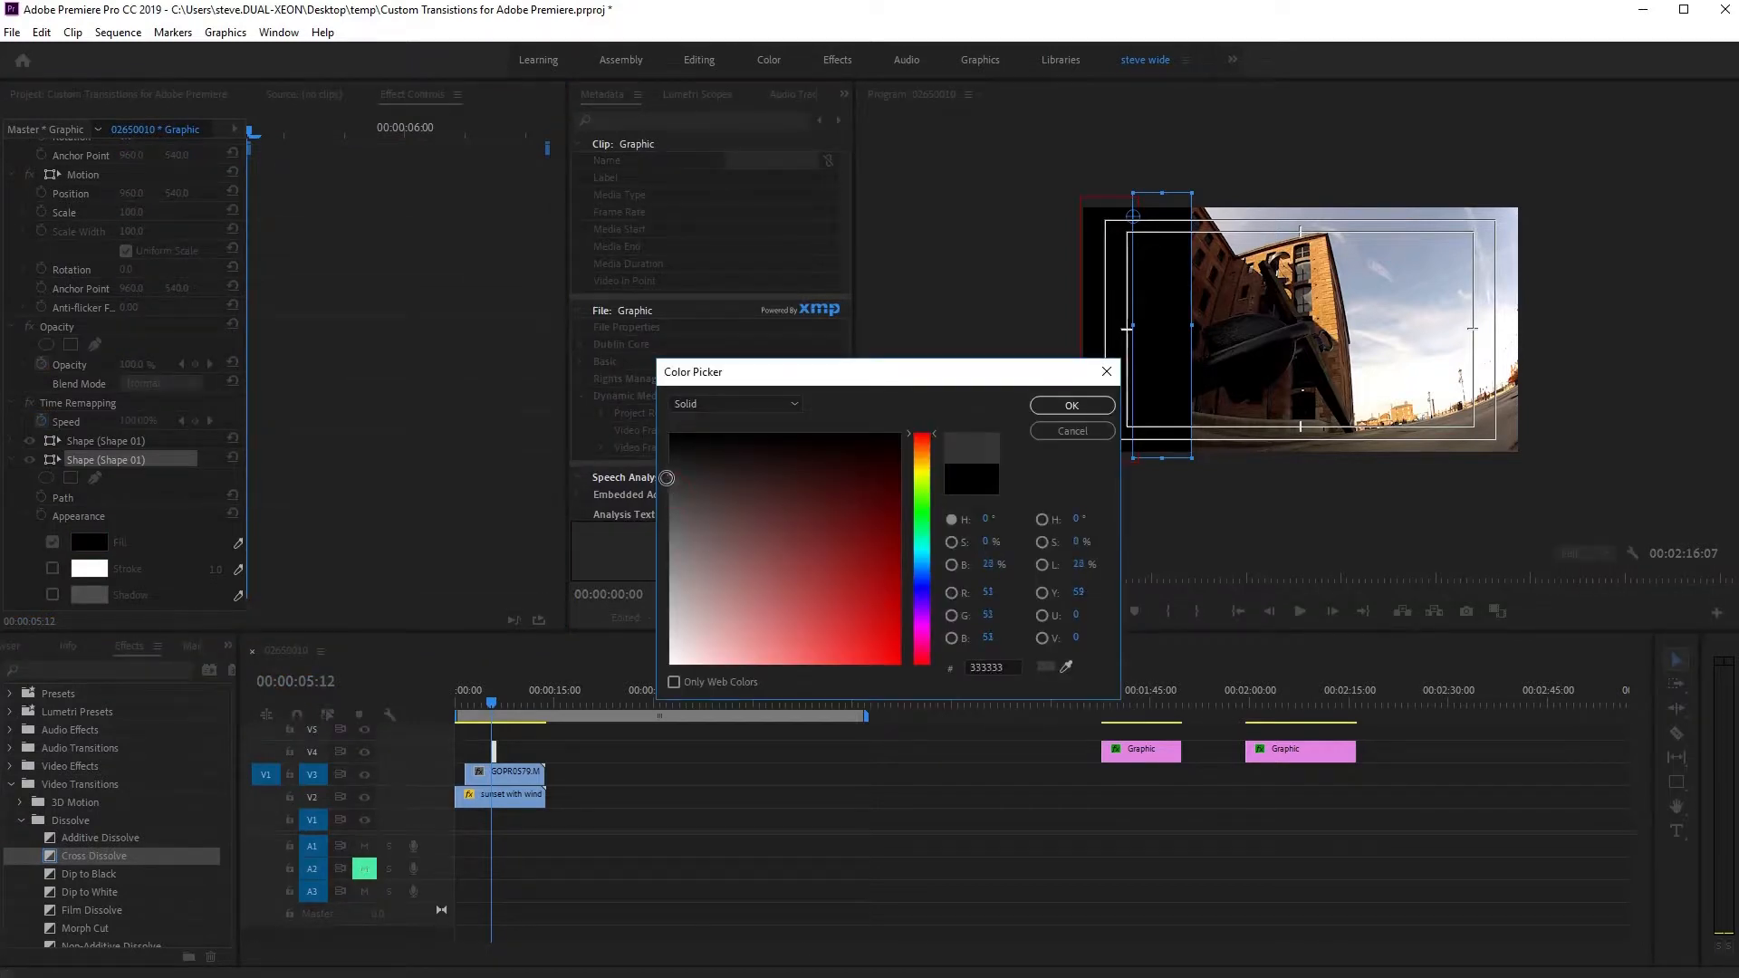
left_click(1072, 406)
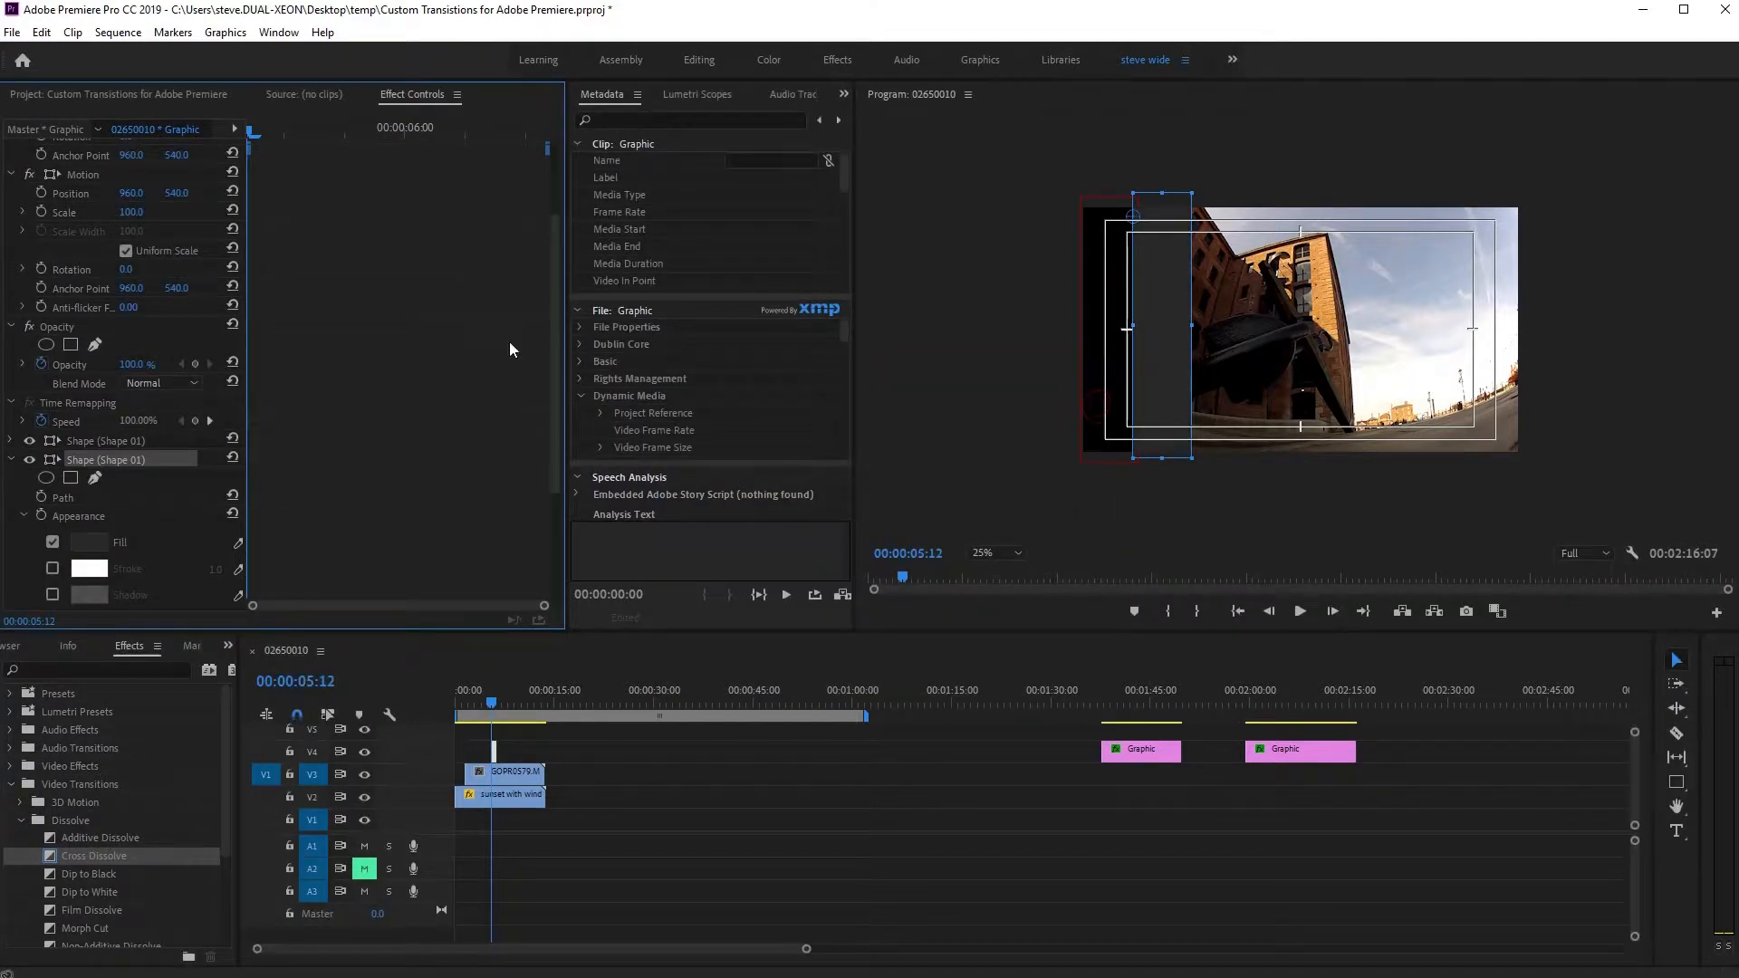
- Duplicate the black and dark grey bars together and place the copies directly to the right of the originals
left_click(12, 463)
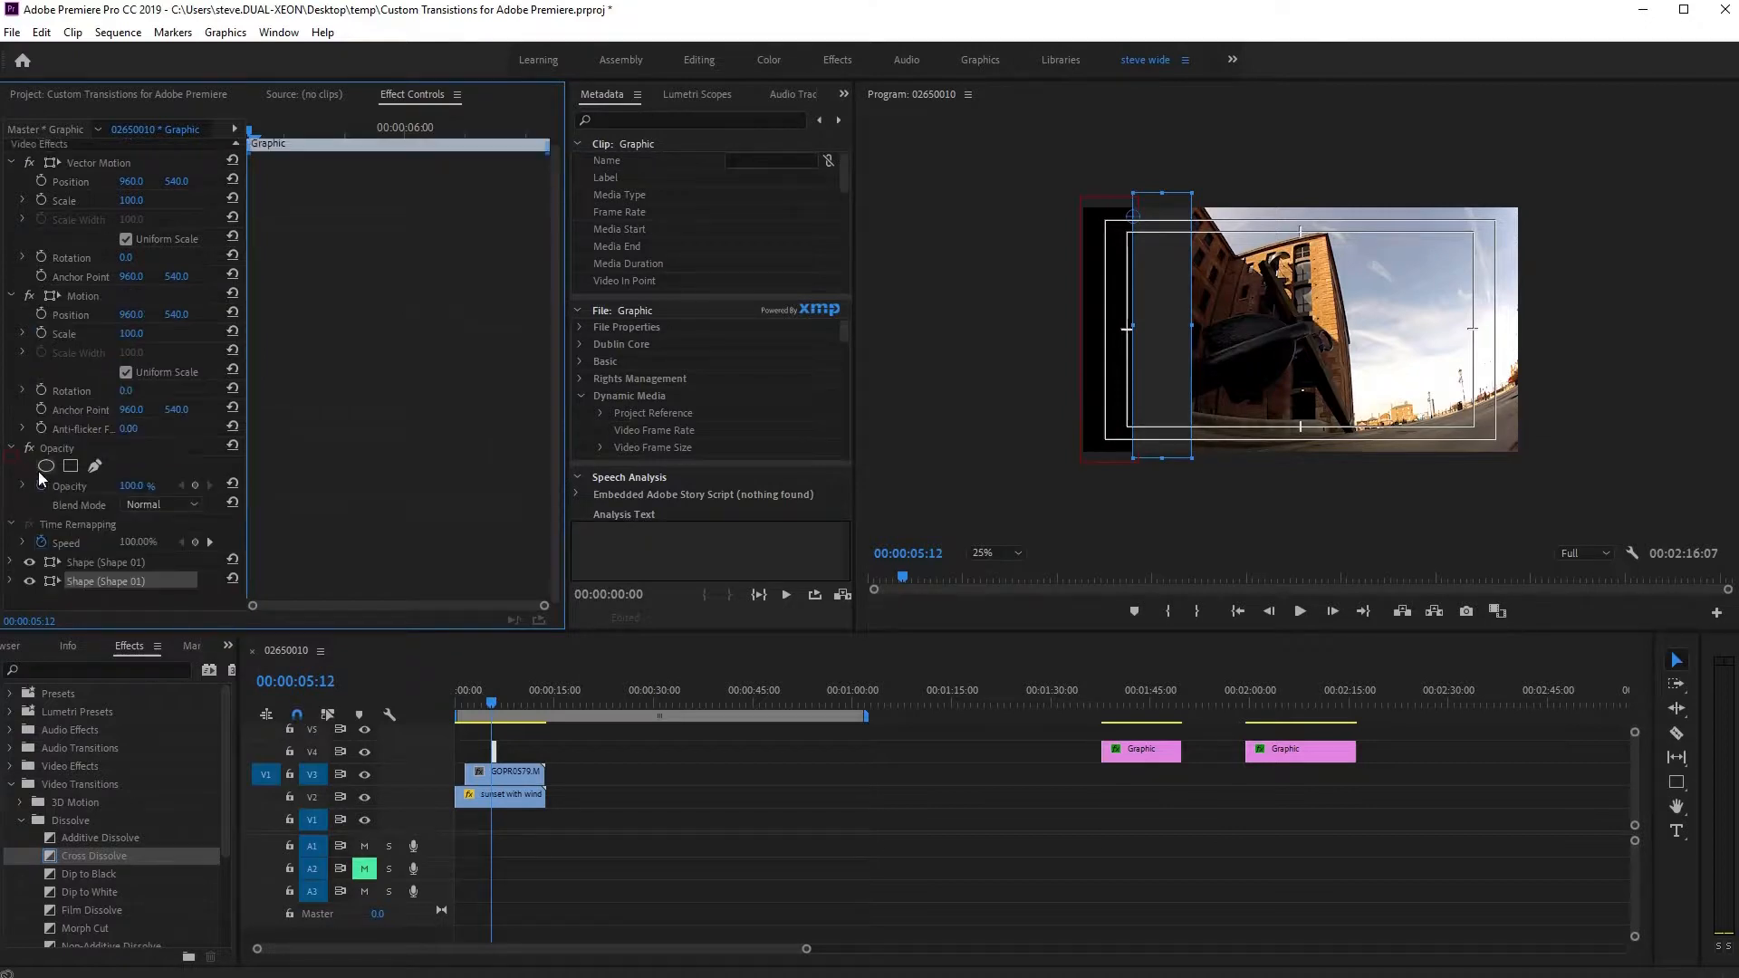
left_click(136, 566, "shift")
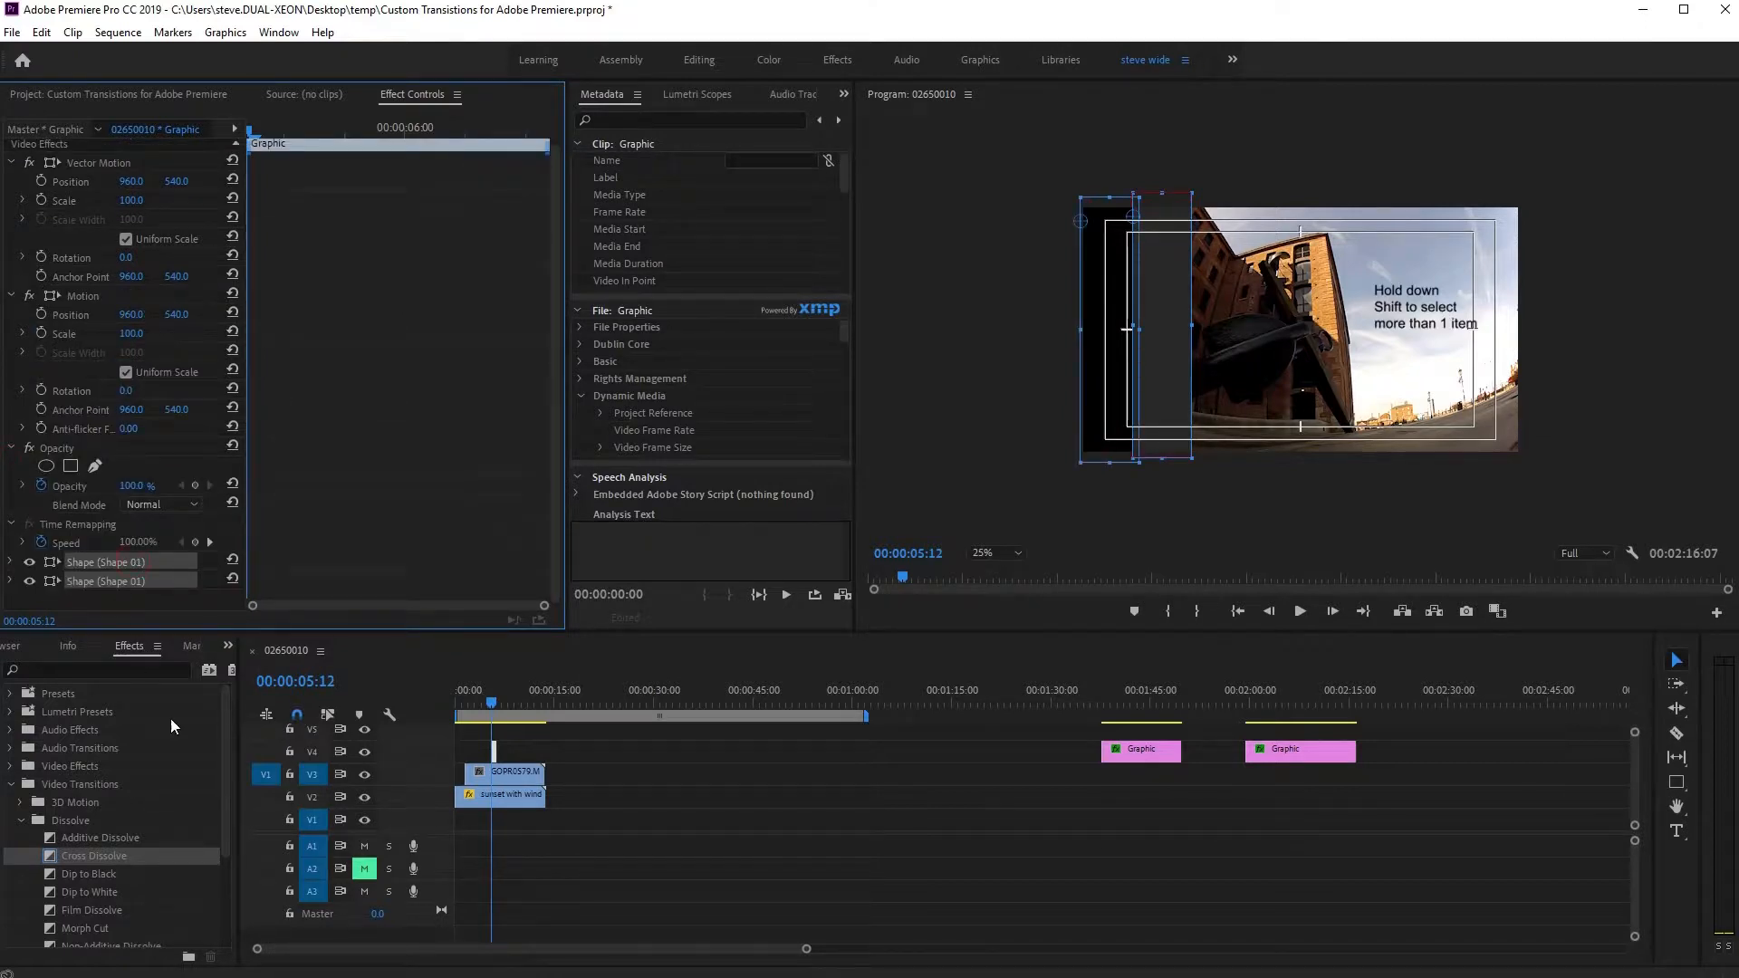
key("ctrl+c")
key("ctrl+v")
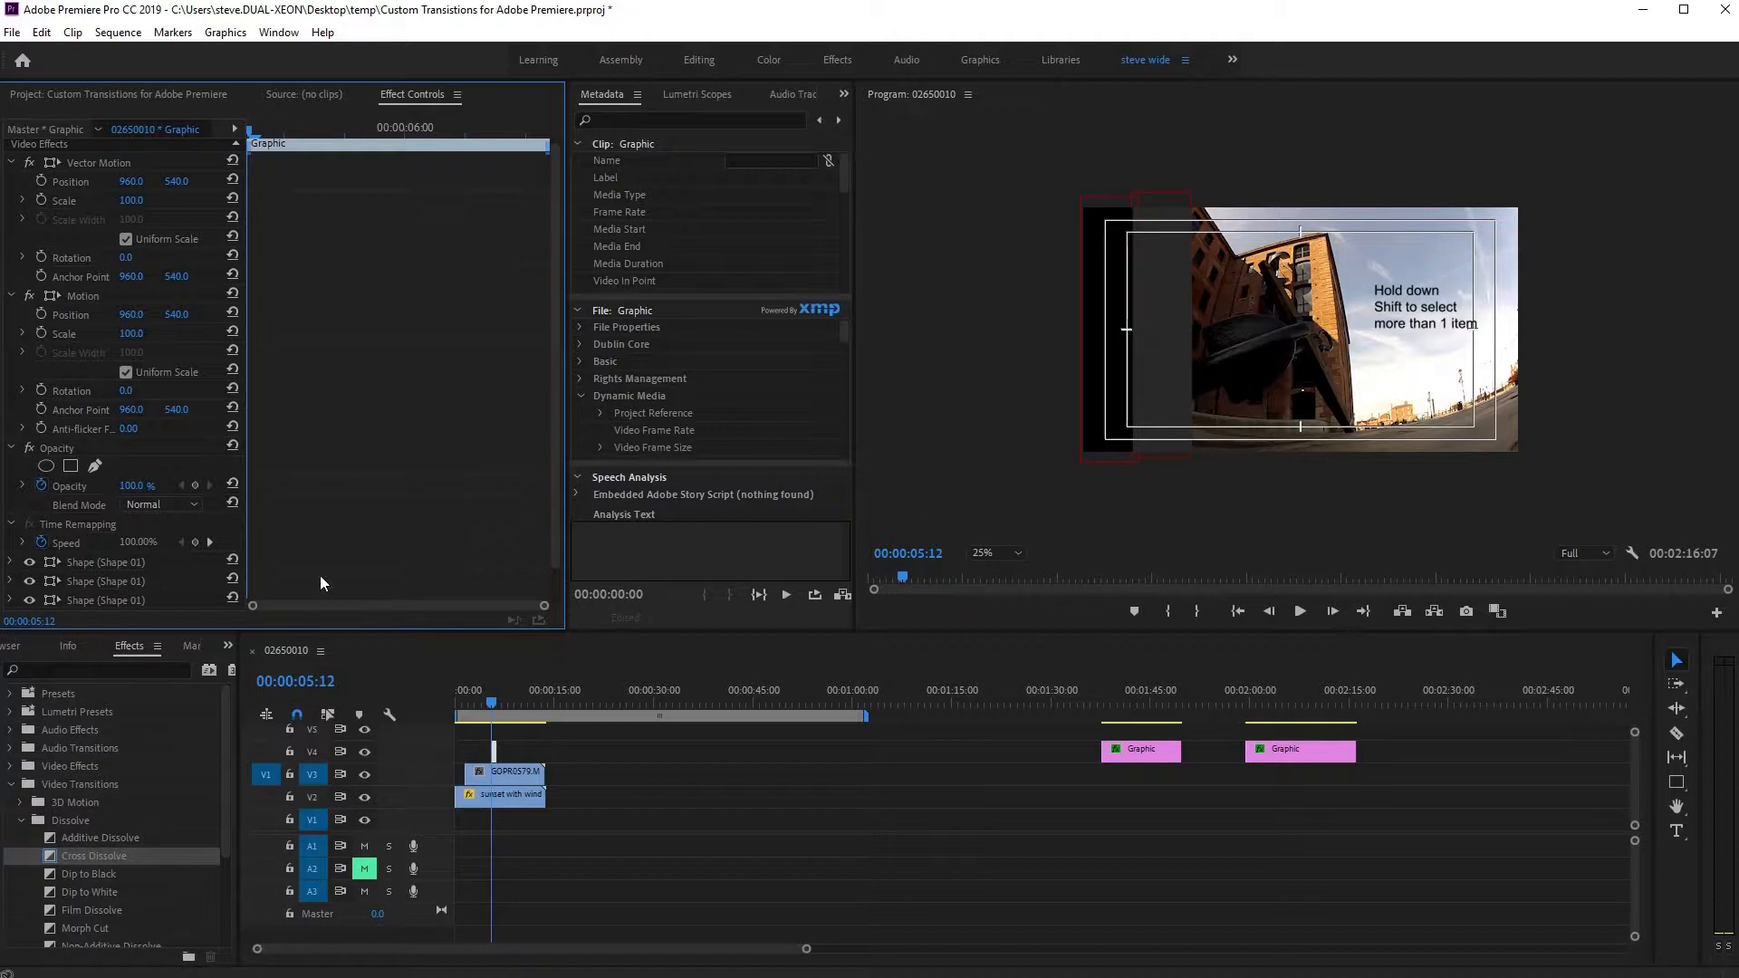
scroll(210, 514, "down", 1)
left_click(122, 562)
left_click(119, 581, "shift")
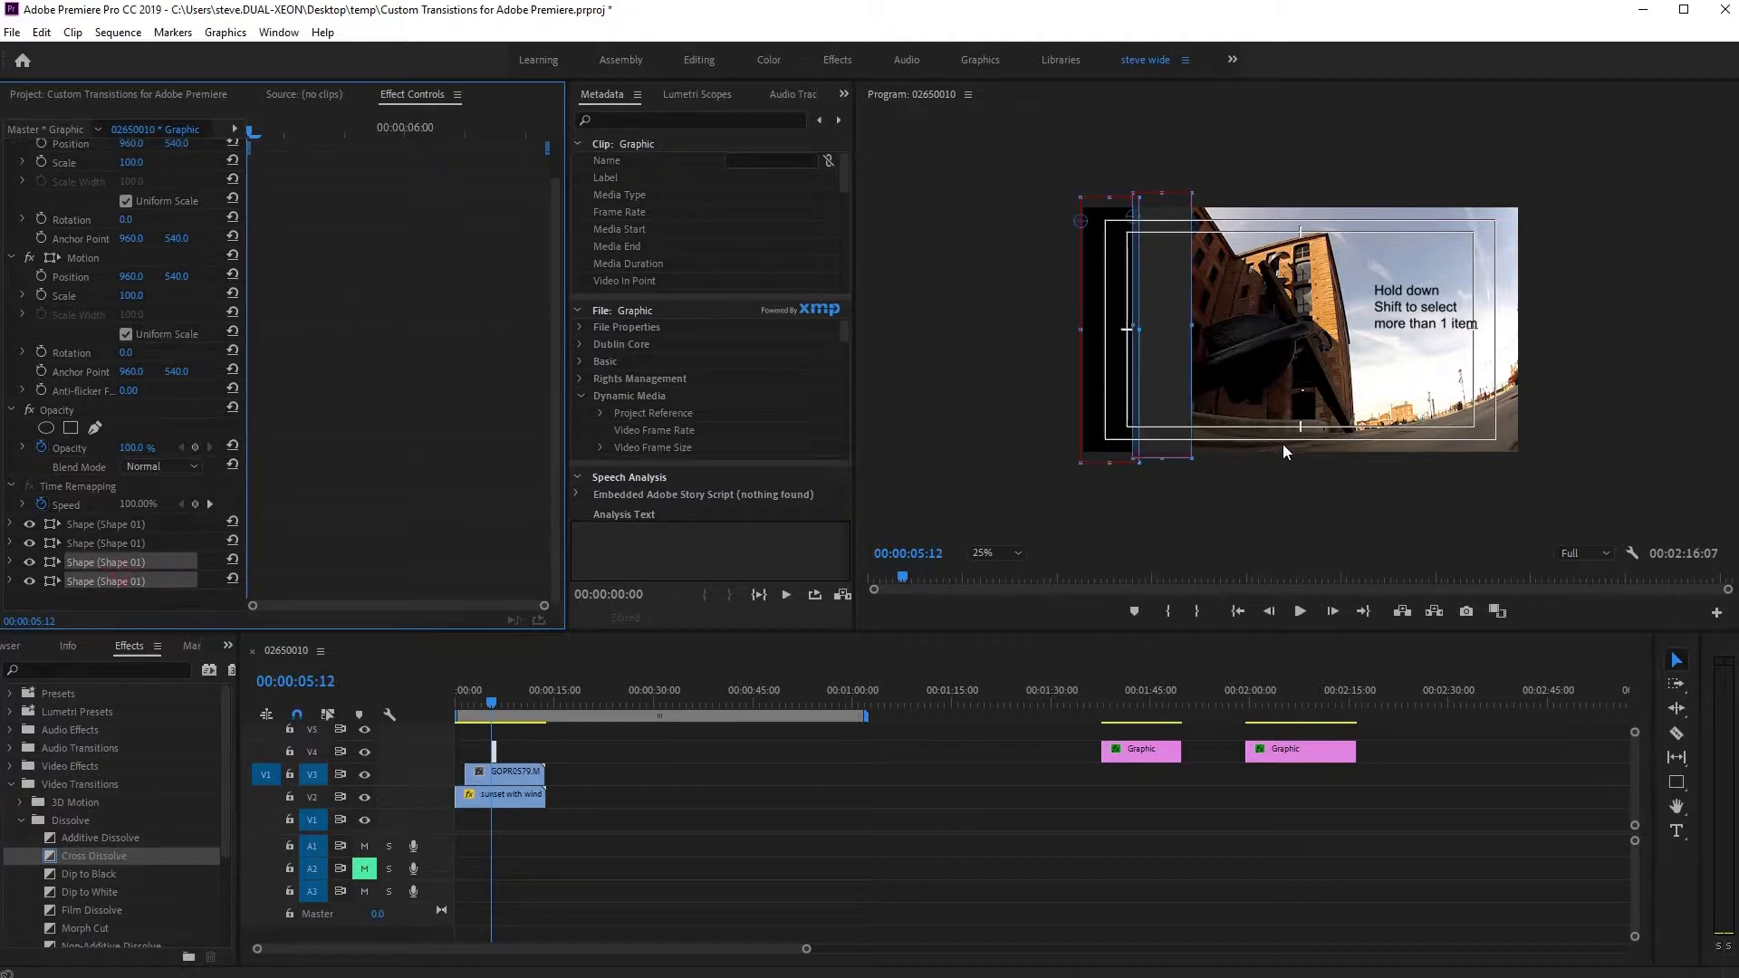
left_click_drag(1178, 402, 1282, 404)
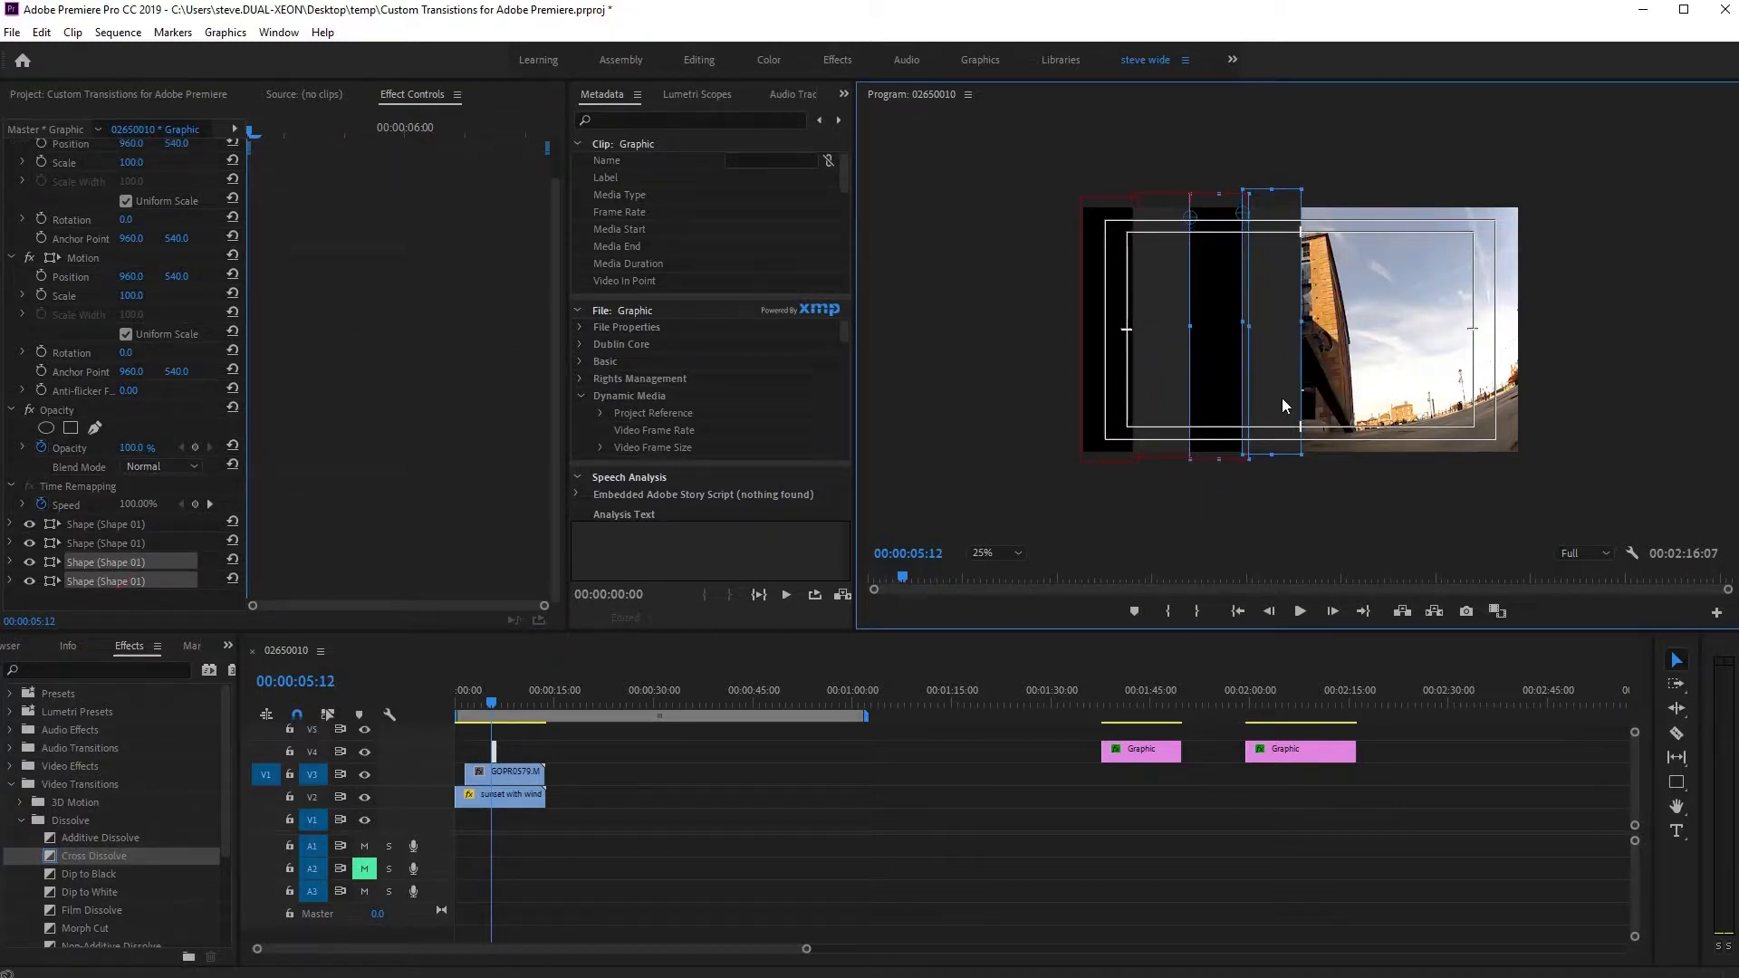
left_click(1285, 470)
left_click(1273, 417)
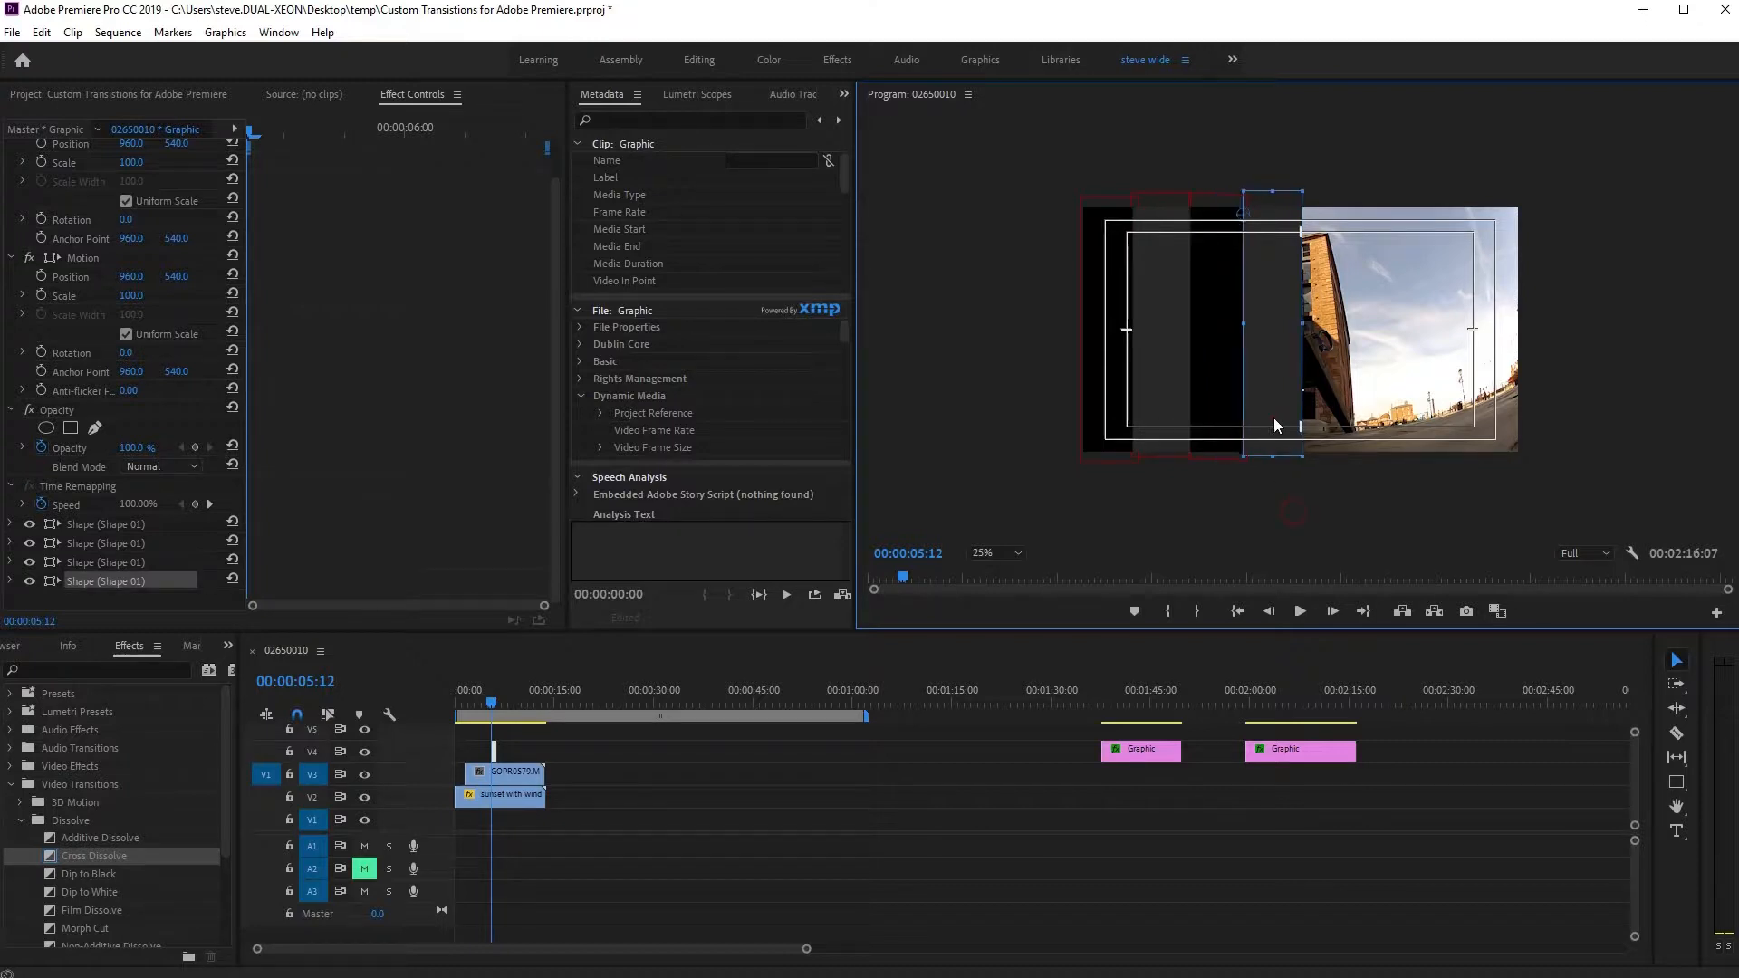
- Set the third bar's fill to a slightly lighter dark grey (434141)
left_click(1225, 395)
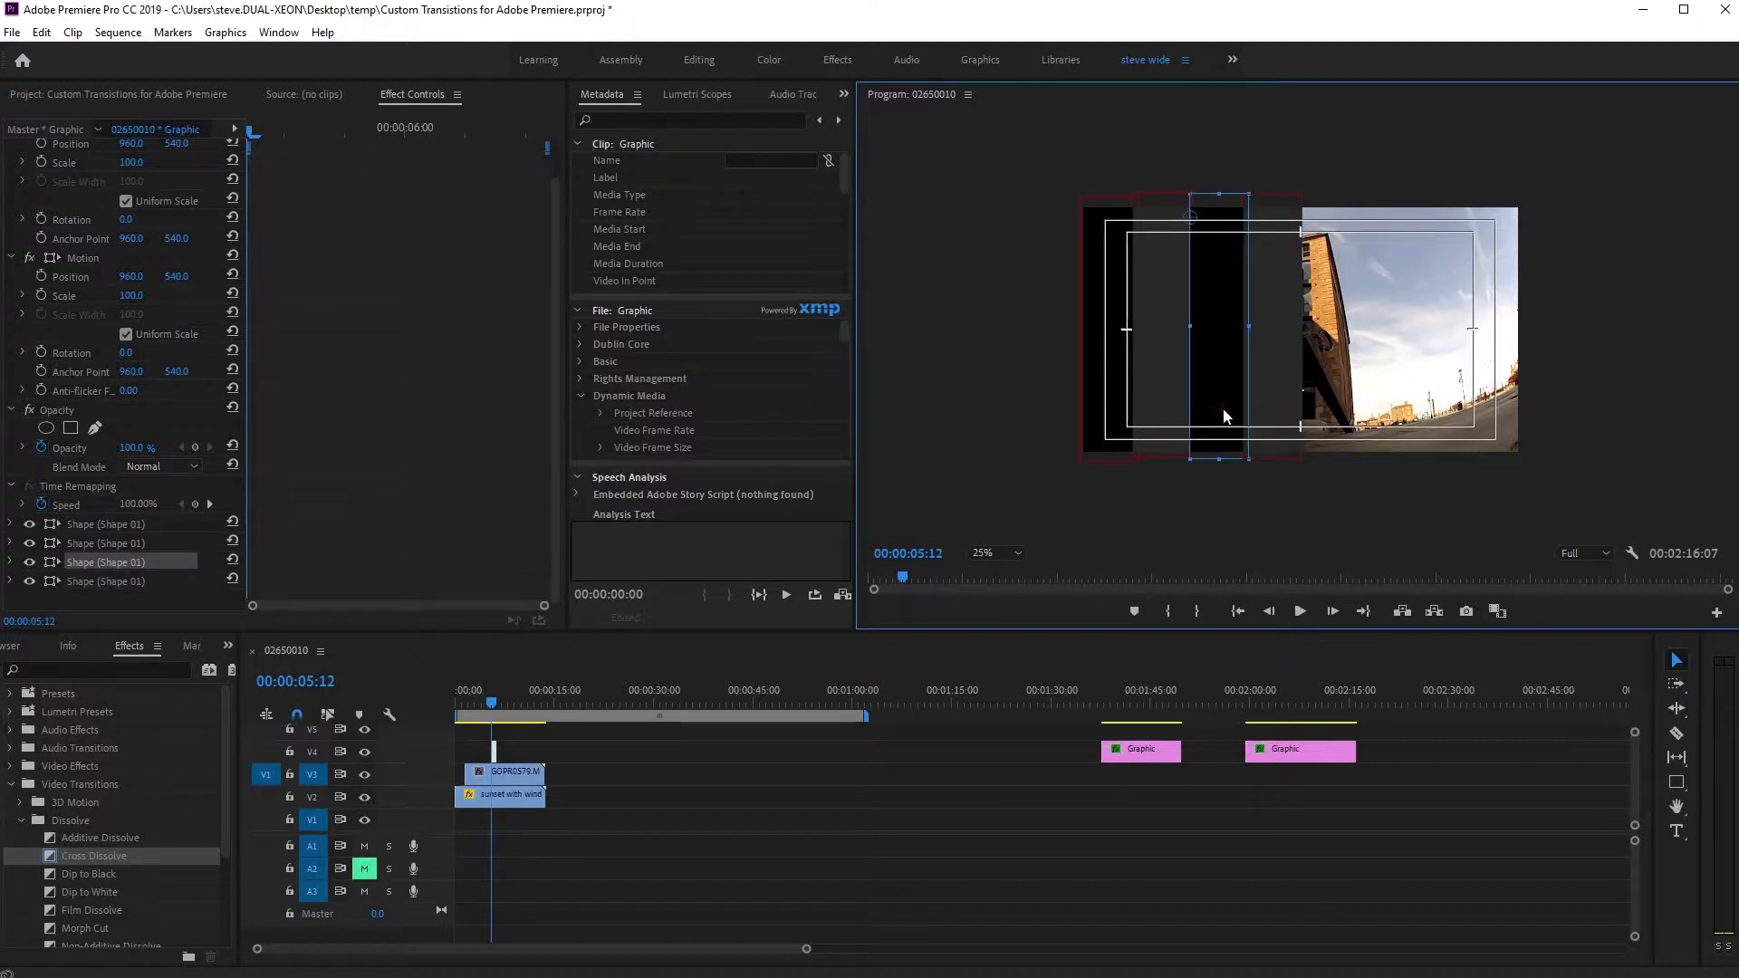
left_click(10, 563)
scroll(217, 471, "down", 4)
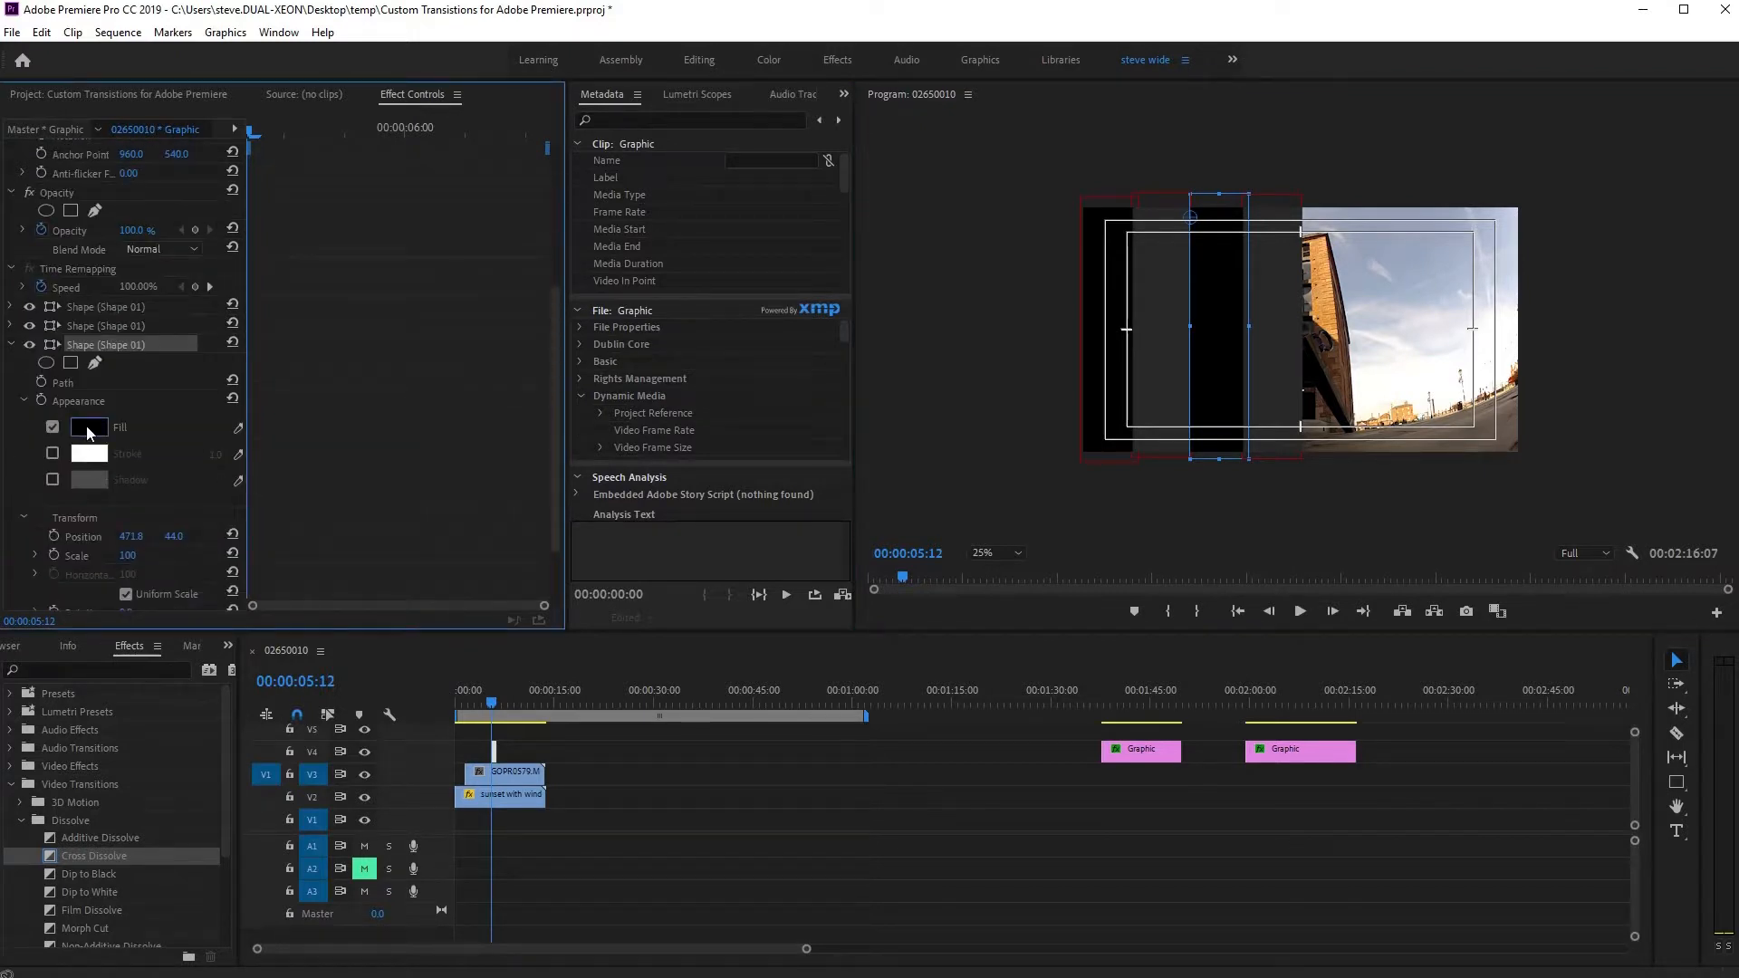
left_click(84, 433)
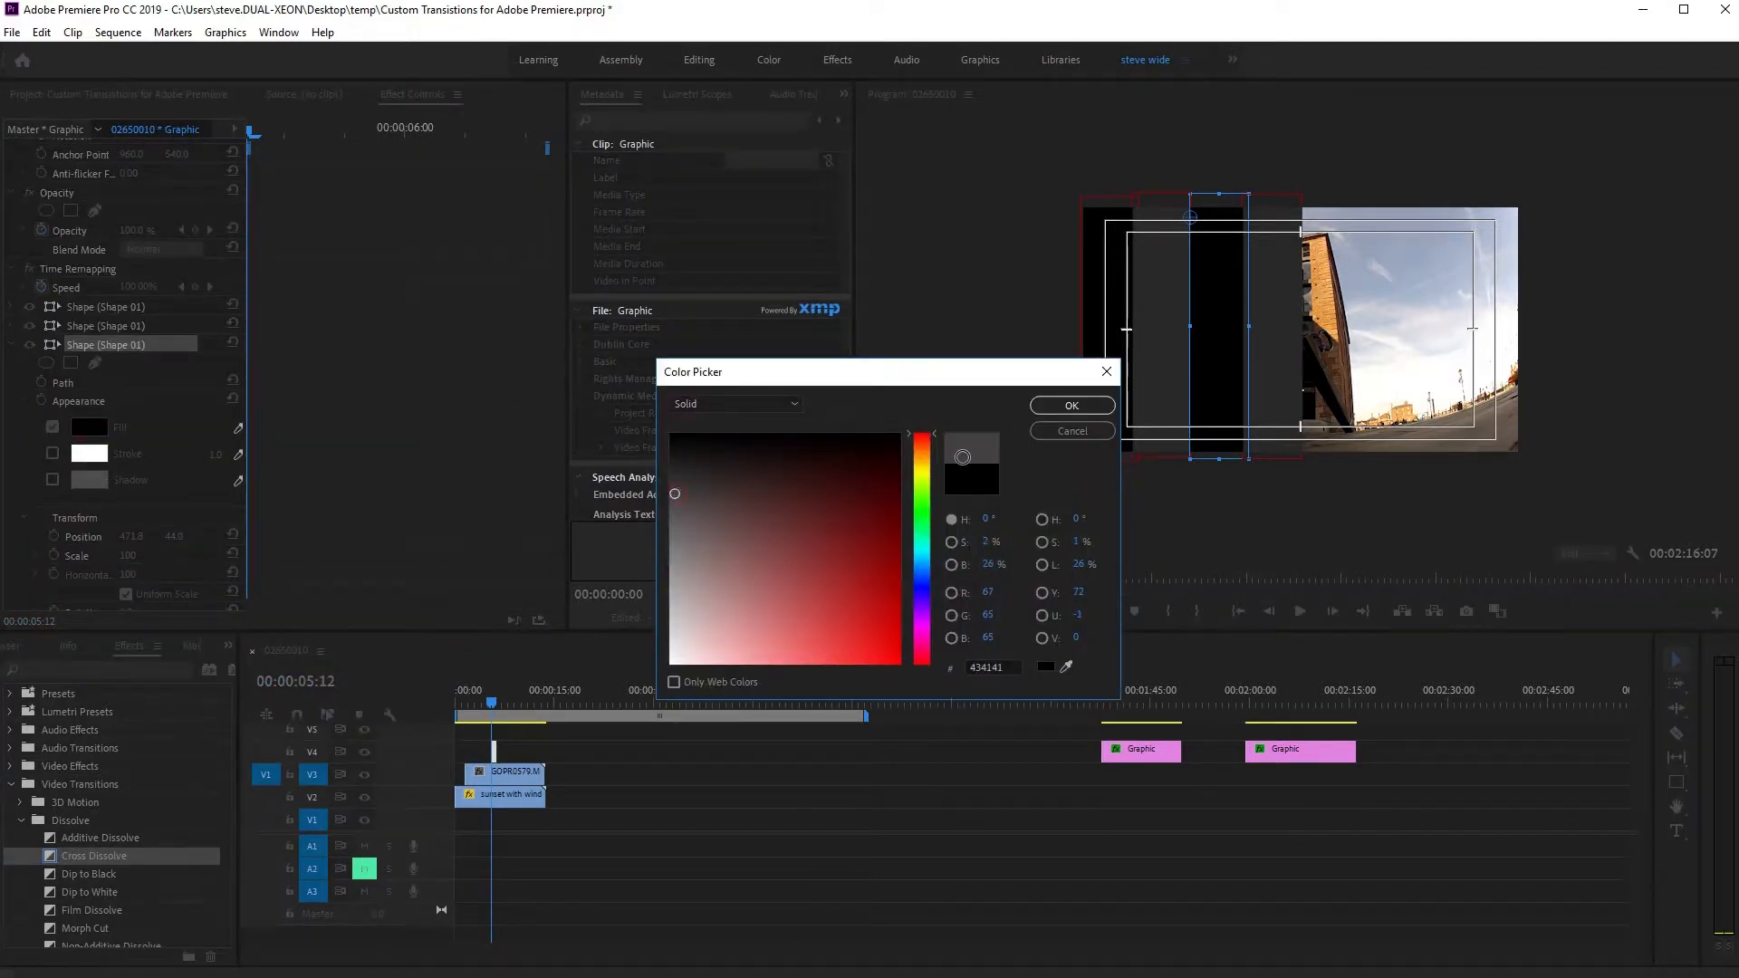
left_click(1072, 406)
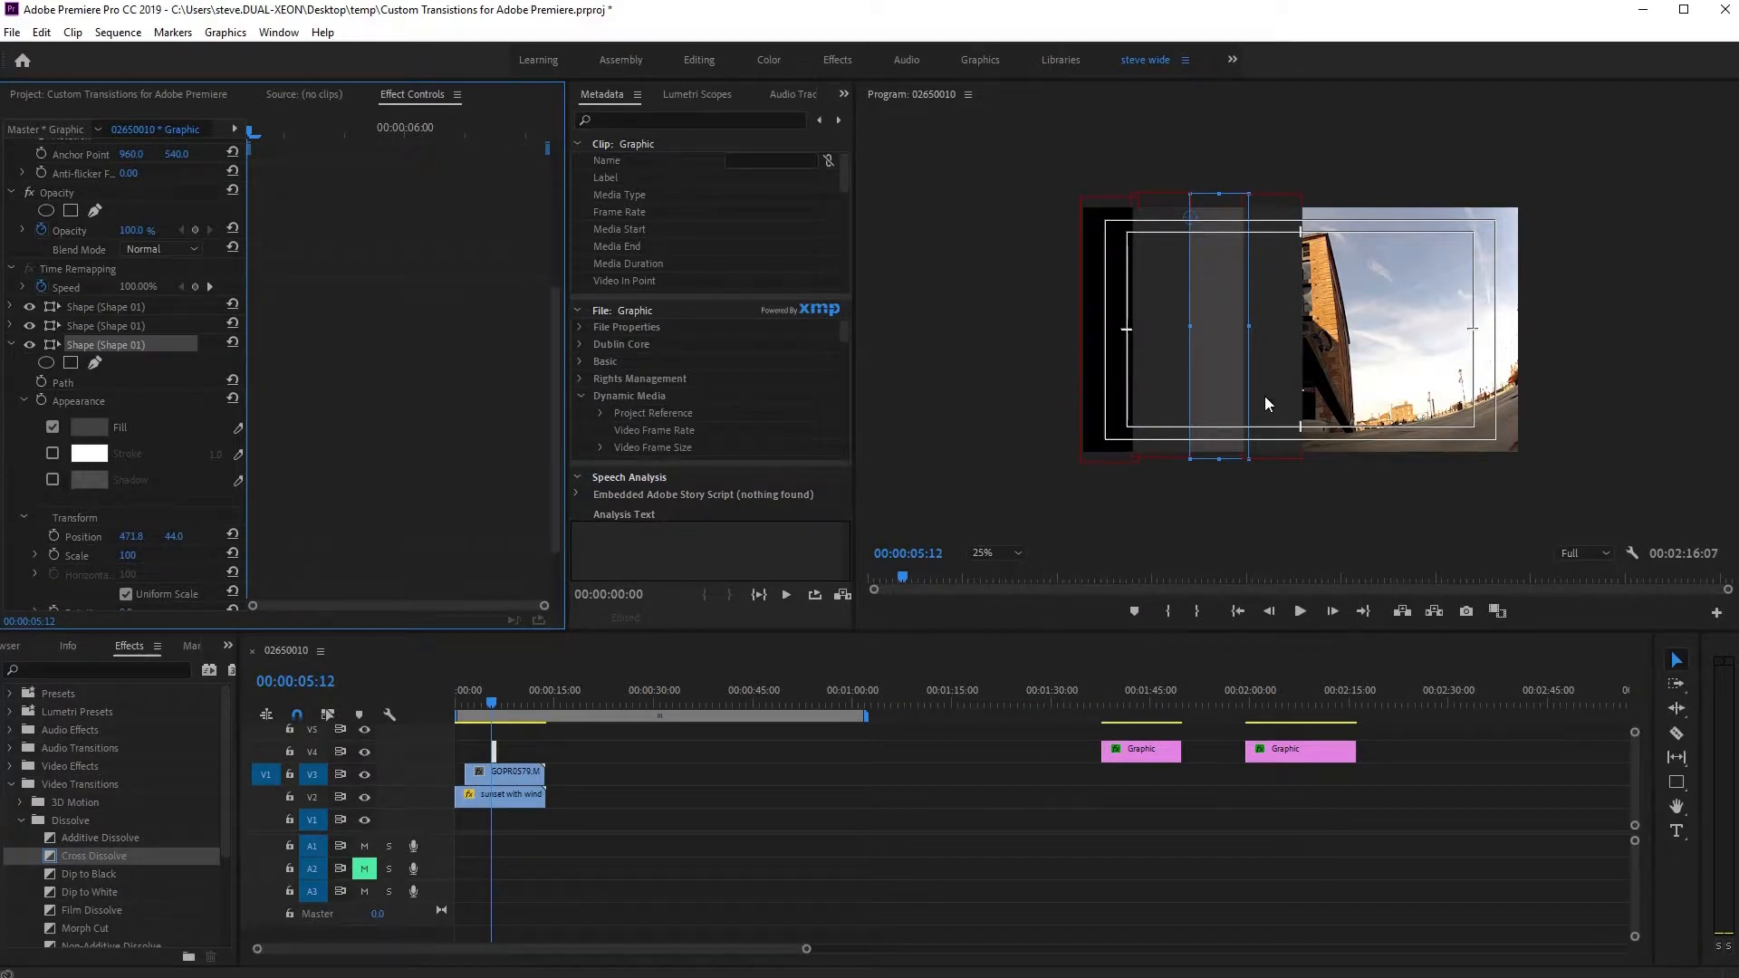
left_click(10, 346)
- Set the fourth bar's fill to mid grey (7A7A7A)
key("ctrl+v")
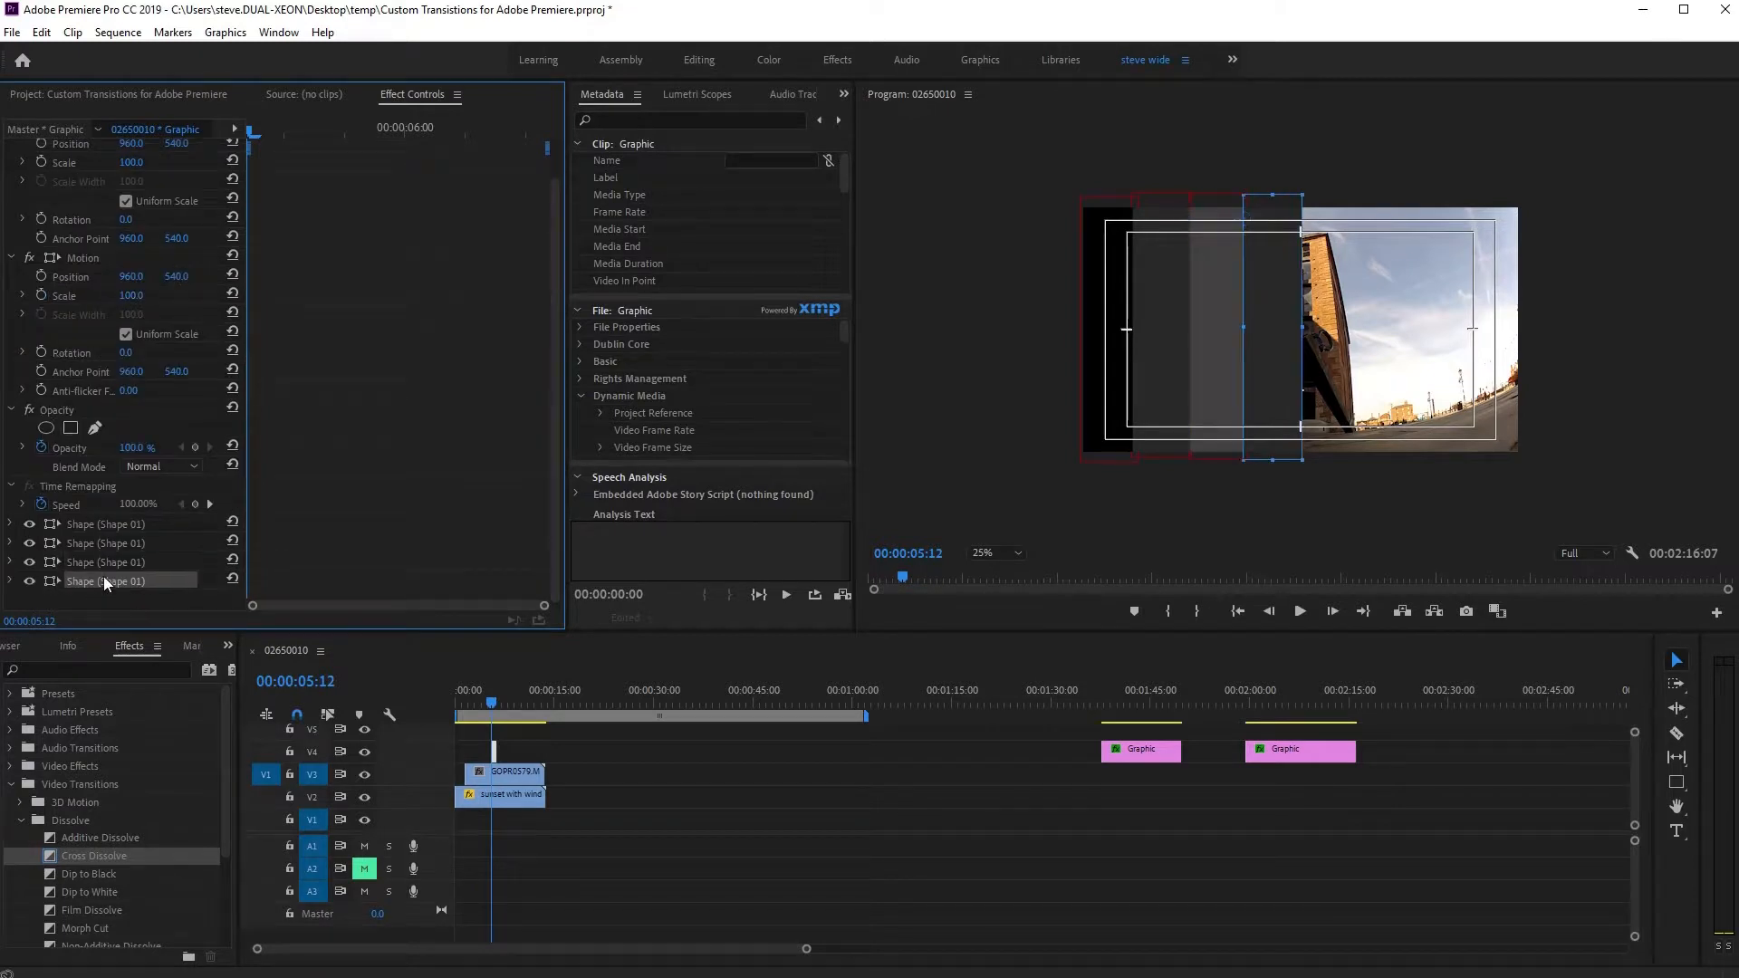
left_click(10, 580)
scroll(161, 517, "down", 2)
scroll(123, 511, "down", 4)
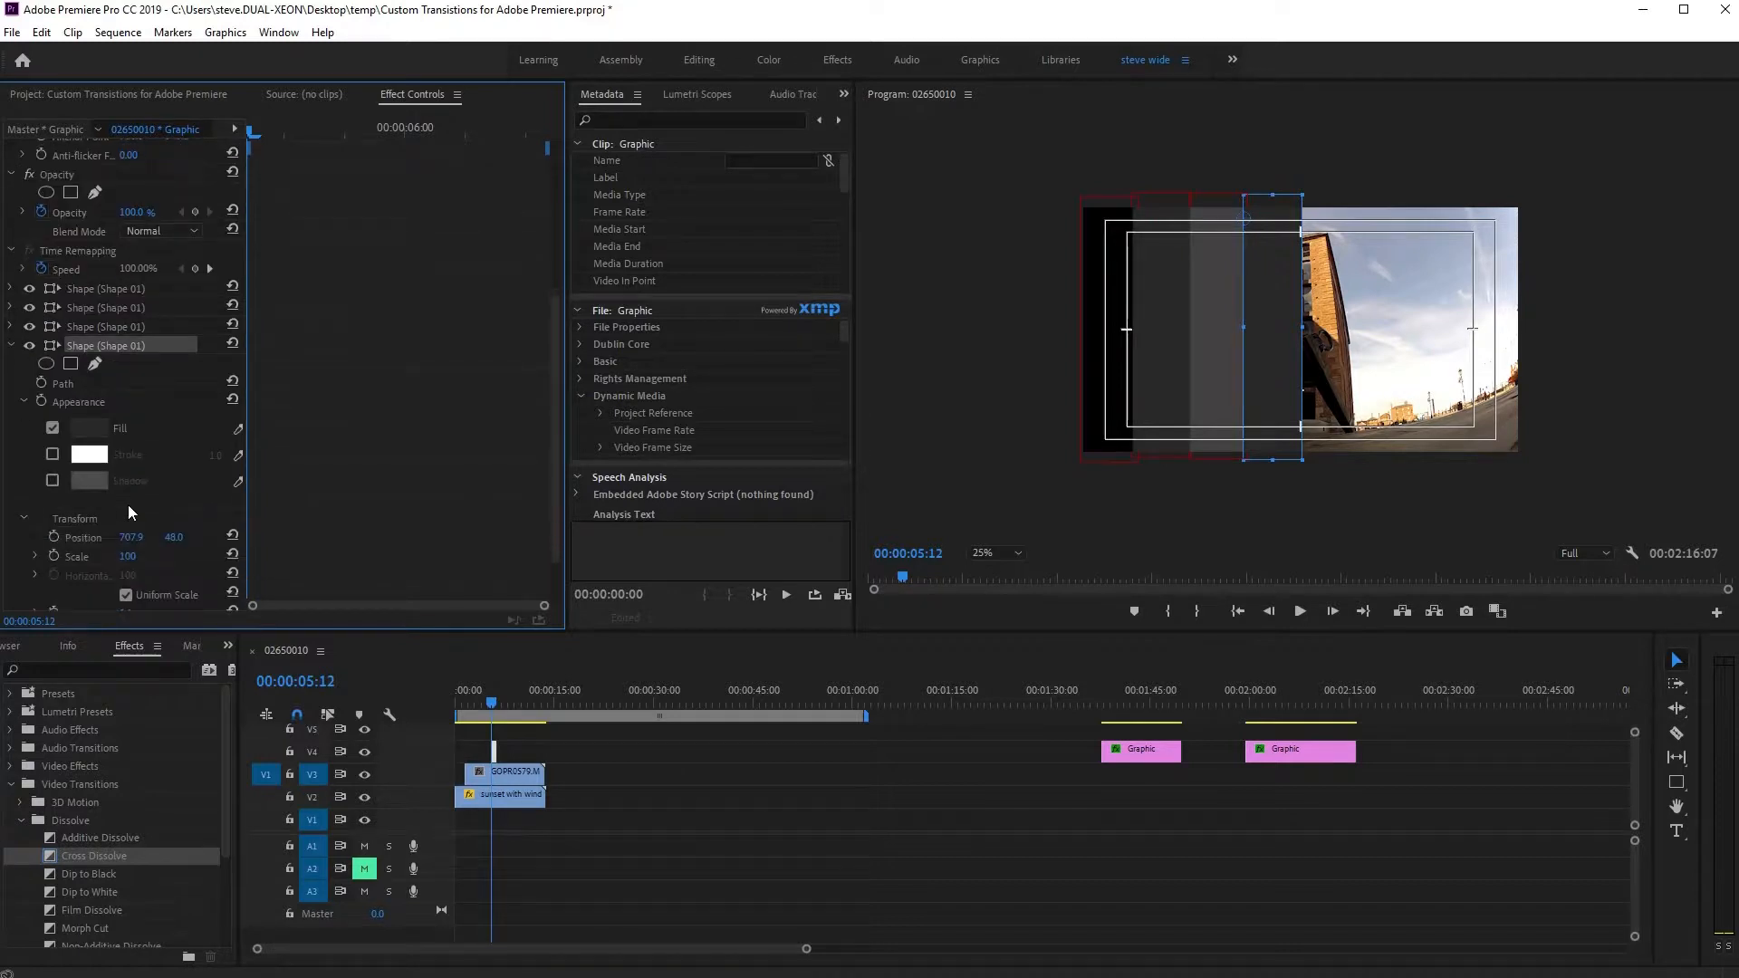
left_click(88, 427)
left_click(668, 538)
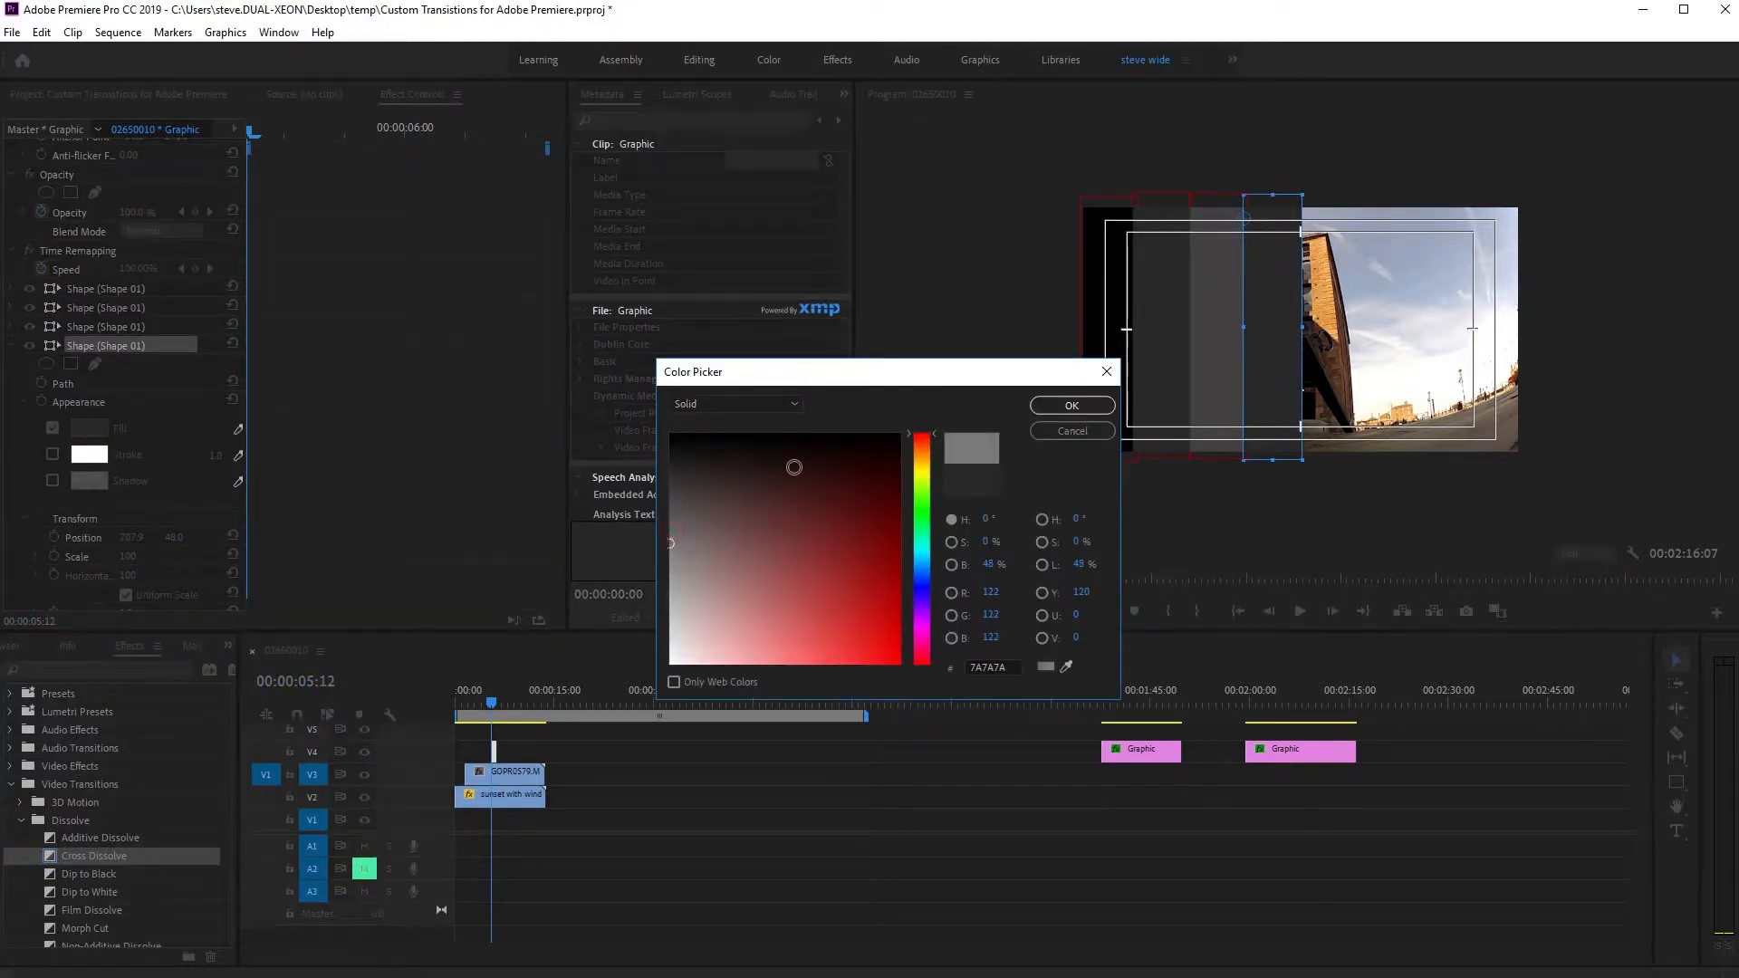
left_click(1067, 410)
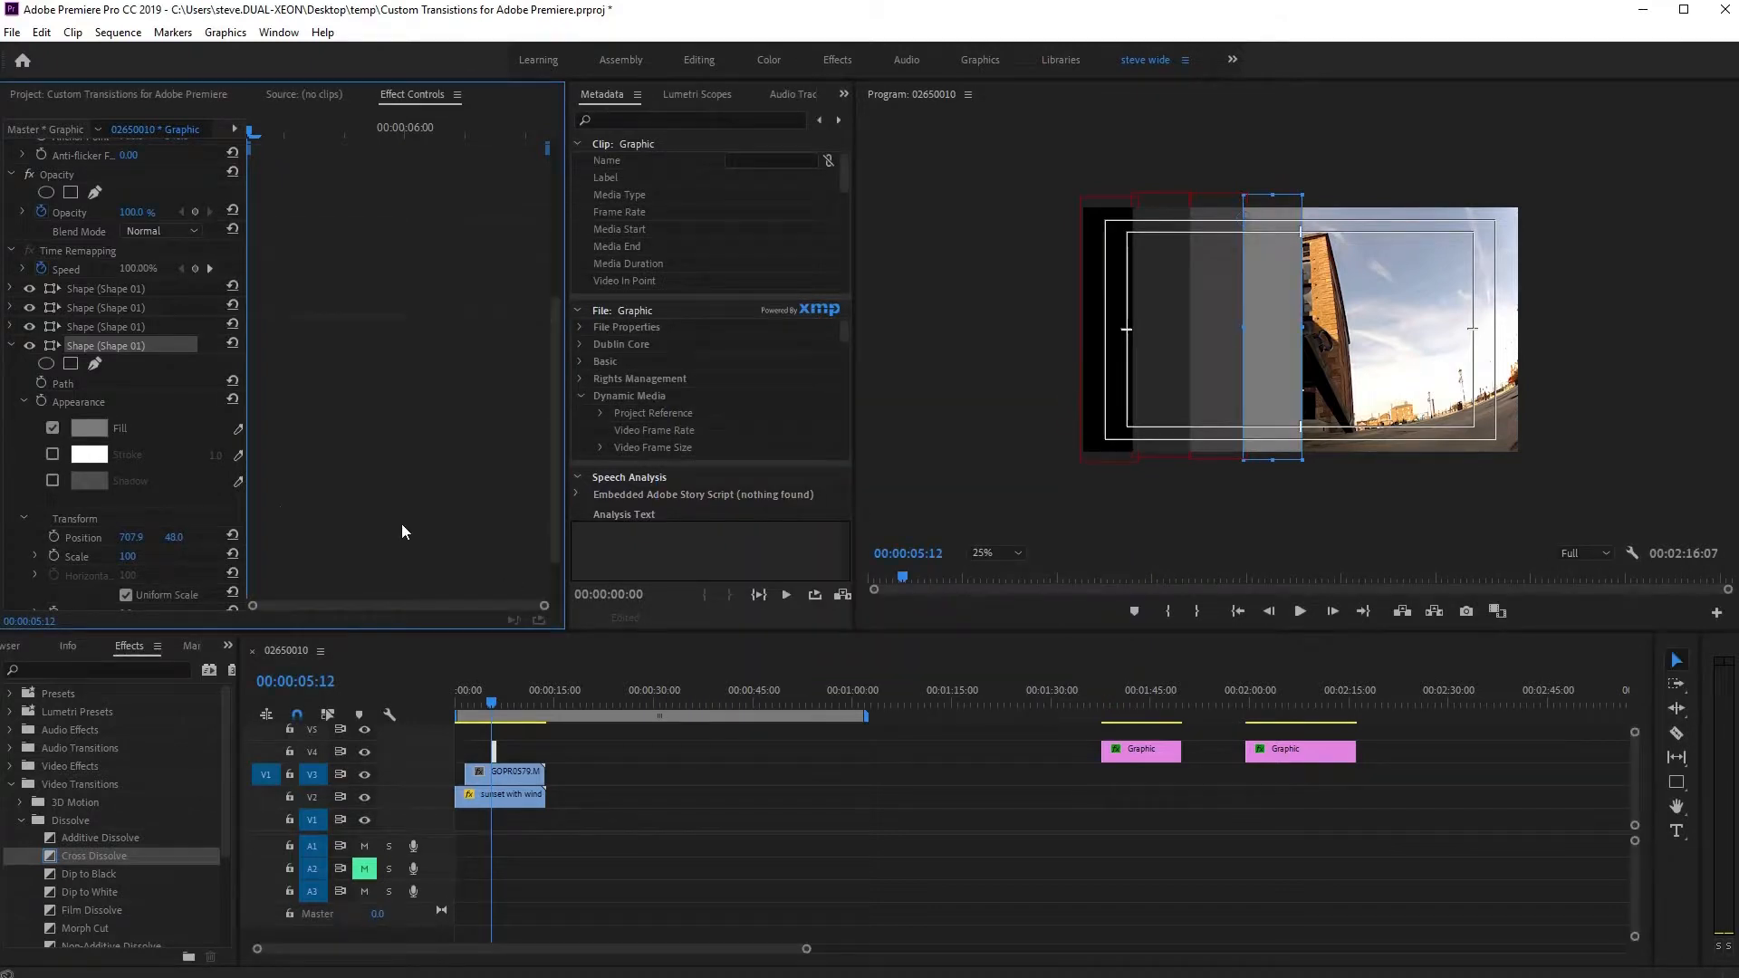
left_click(12, 346)
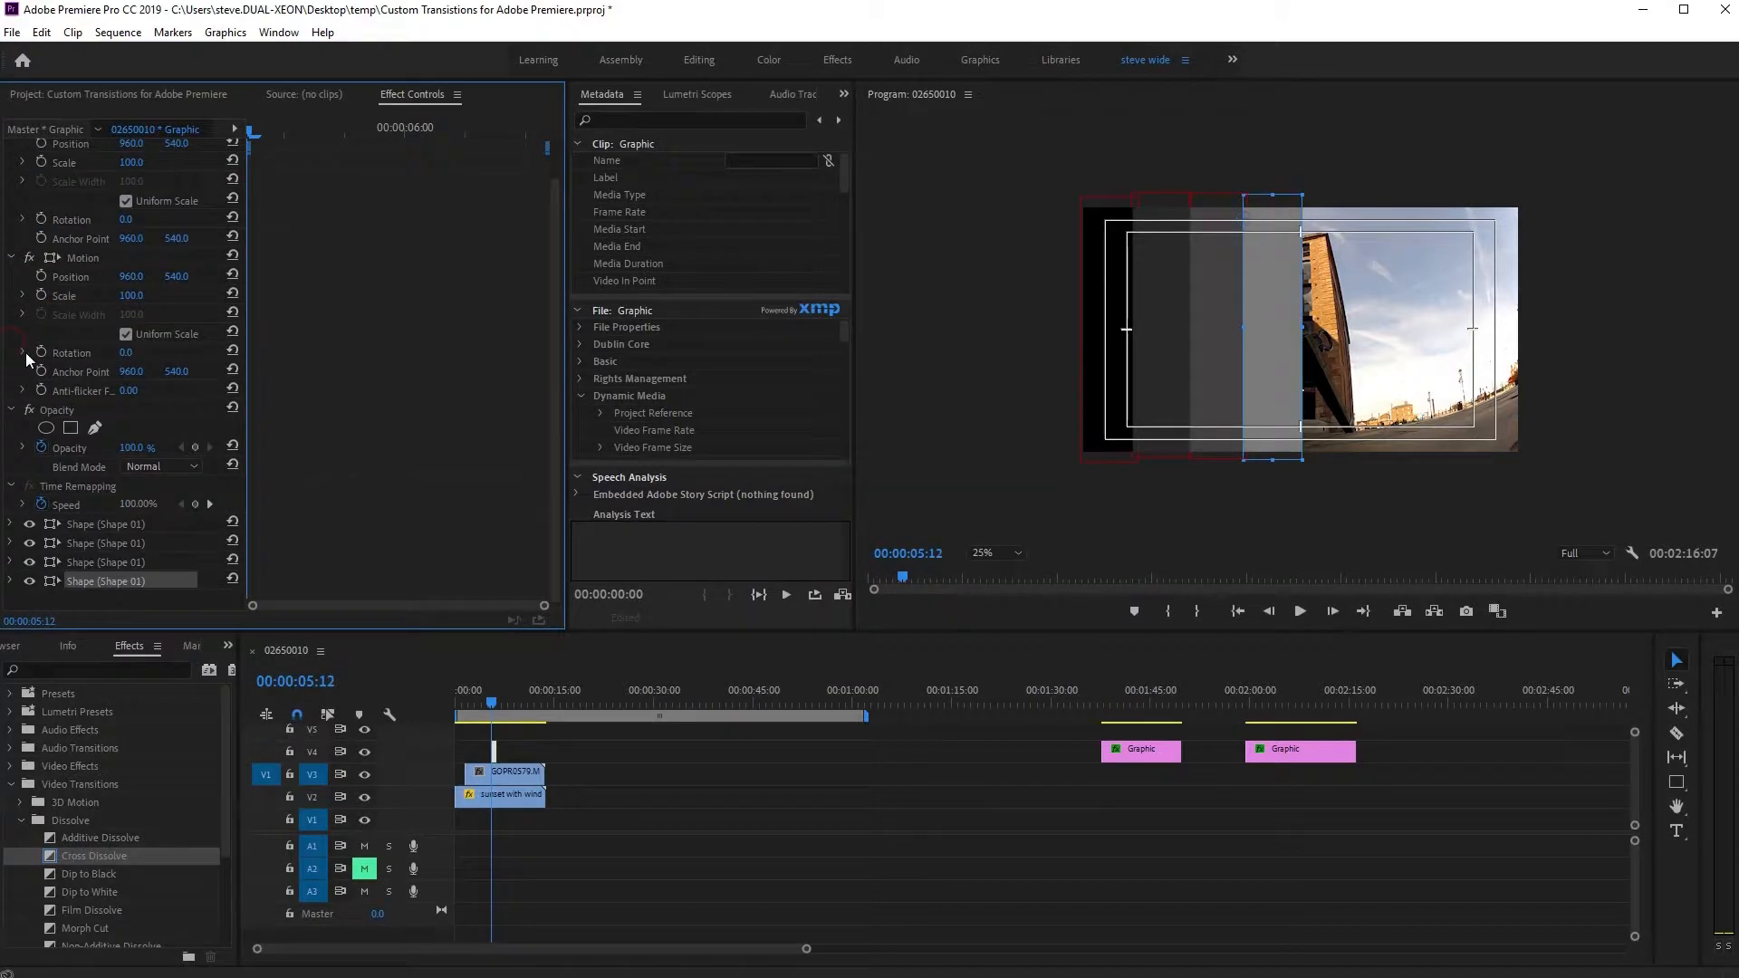
- Duplicate all four bars and move the copies right to fill the other half of the frame
left_click(125, 523)
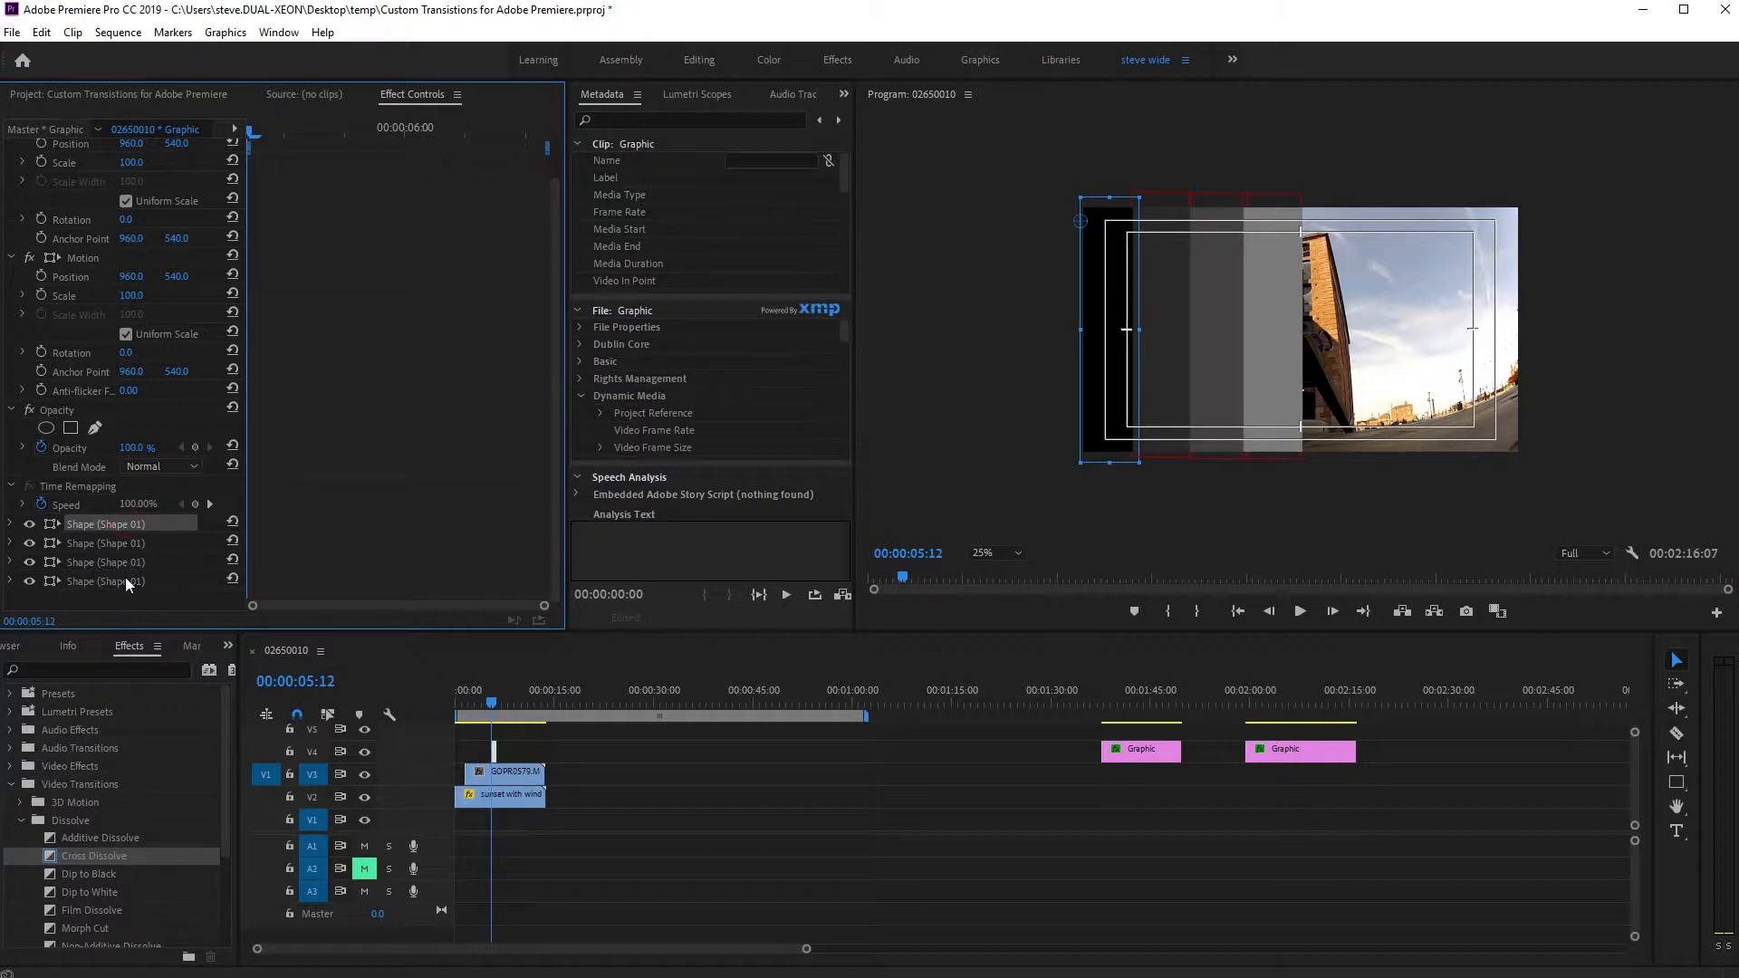
left_click(125, 579, "shift")
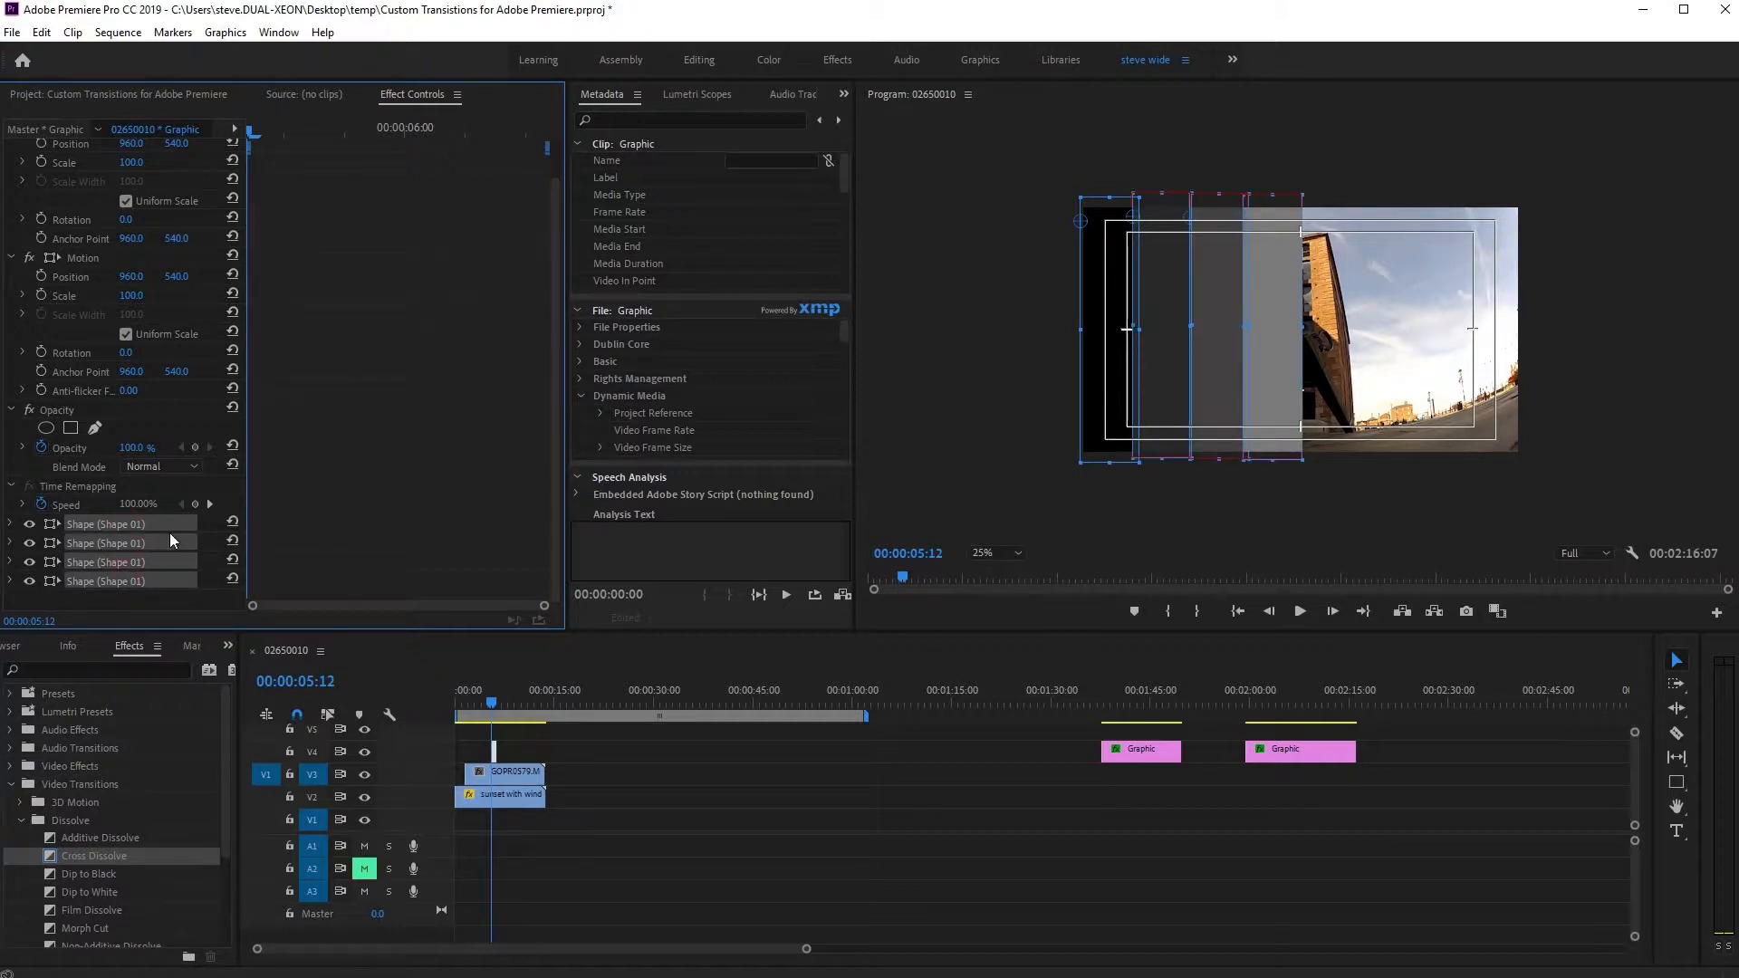
key("ctrl+v")
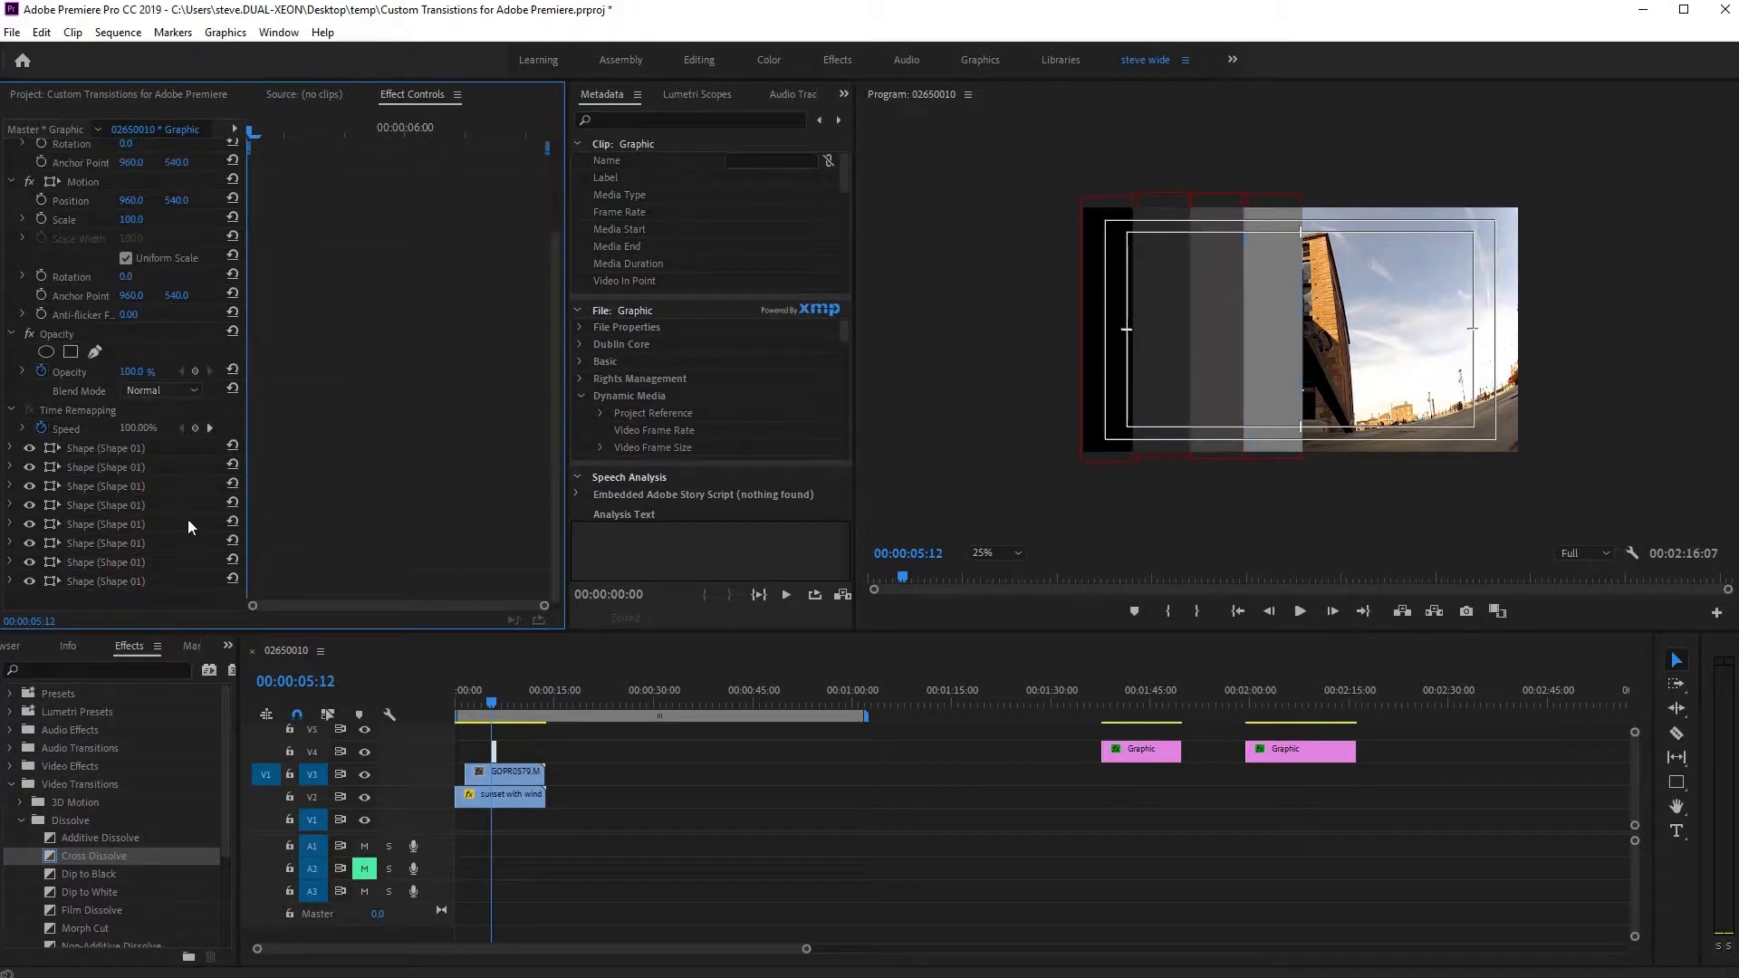
left_click(122, 525)
left_click(112, 578, "shift")
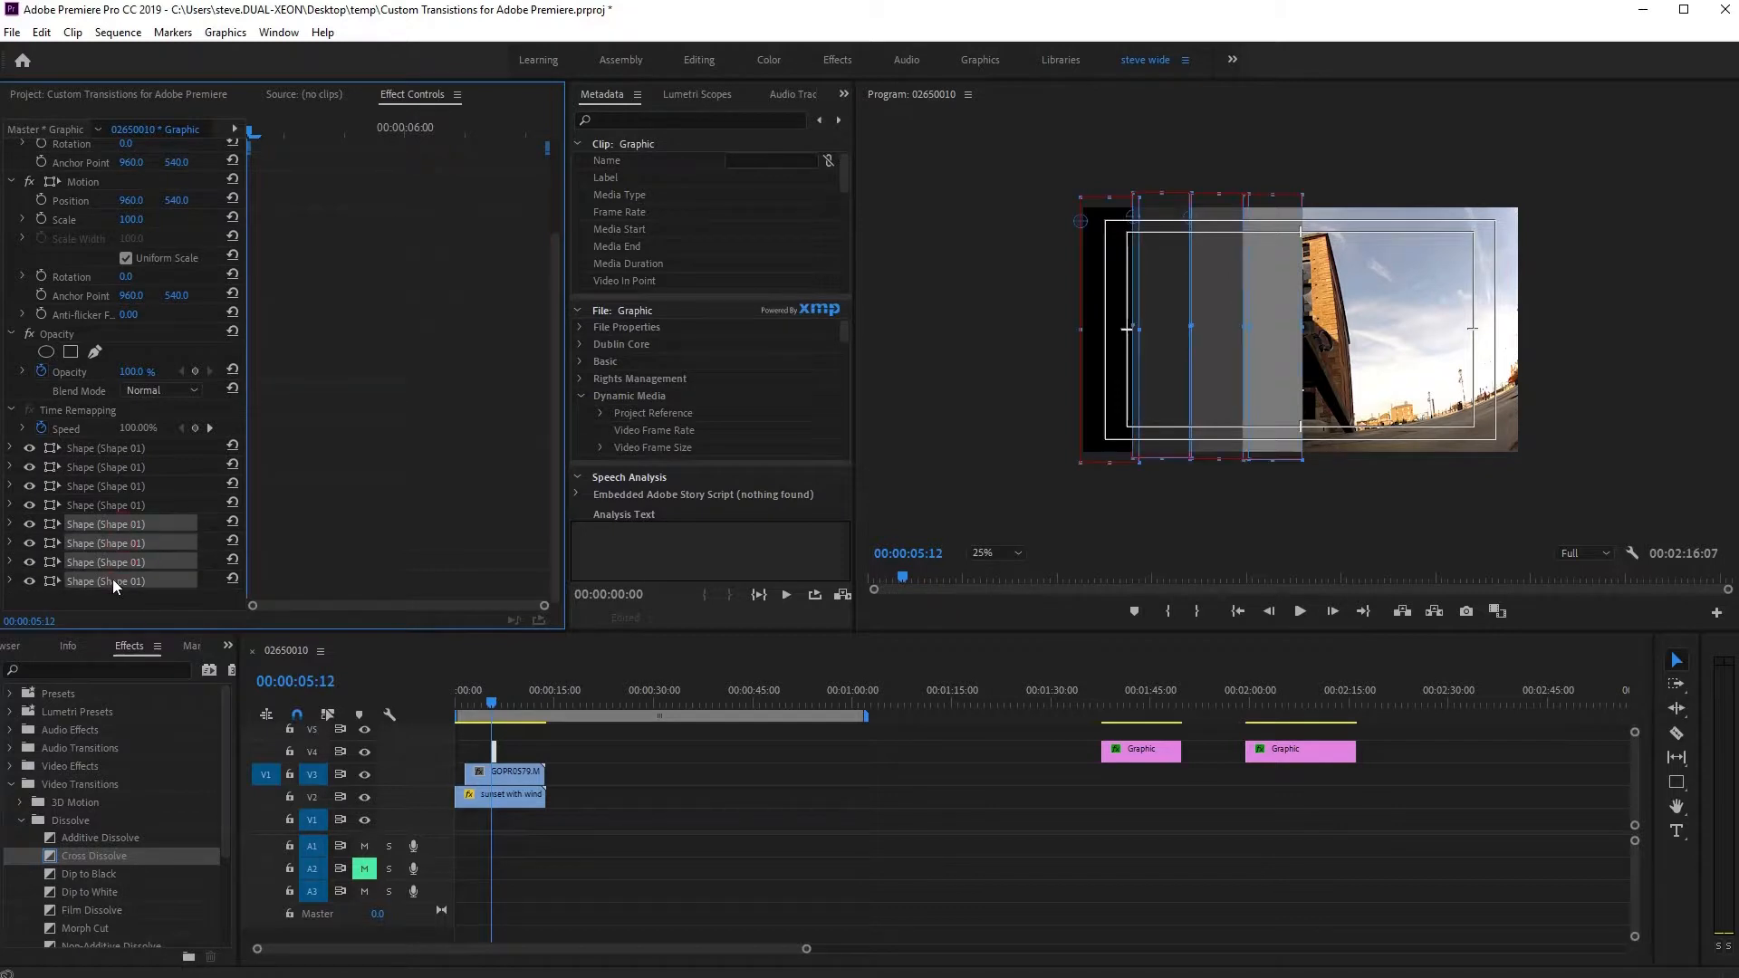
left_click_drag(1175, 402, 1393, 405)
left_click(1576, 448)
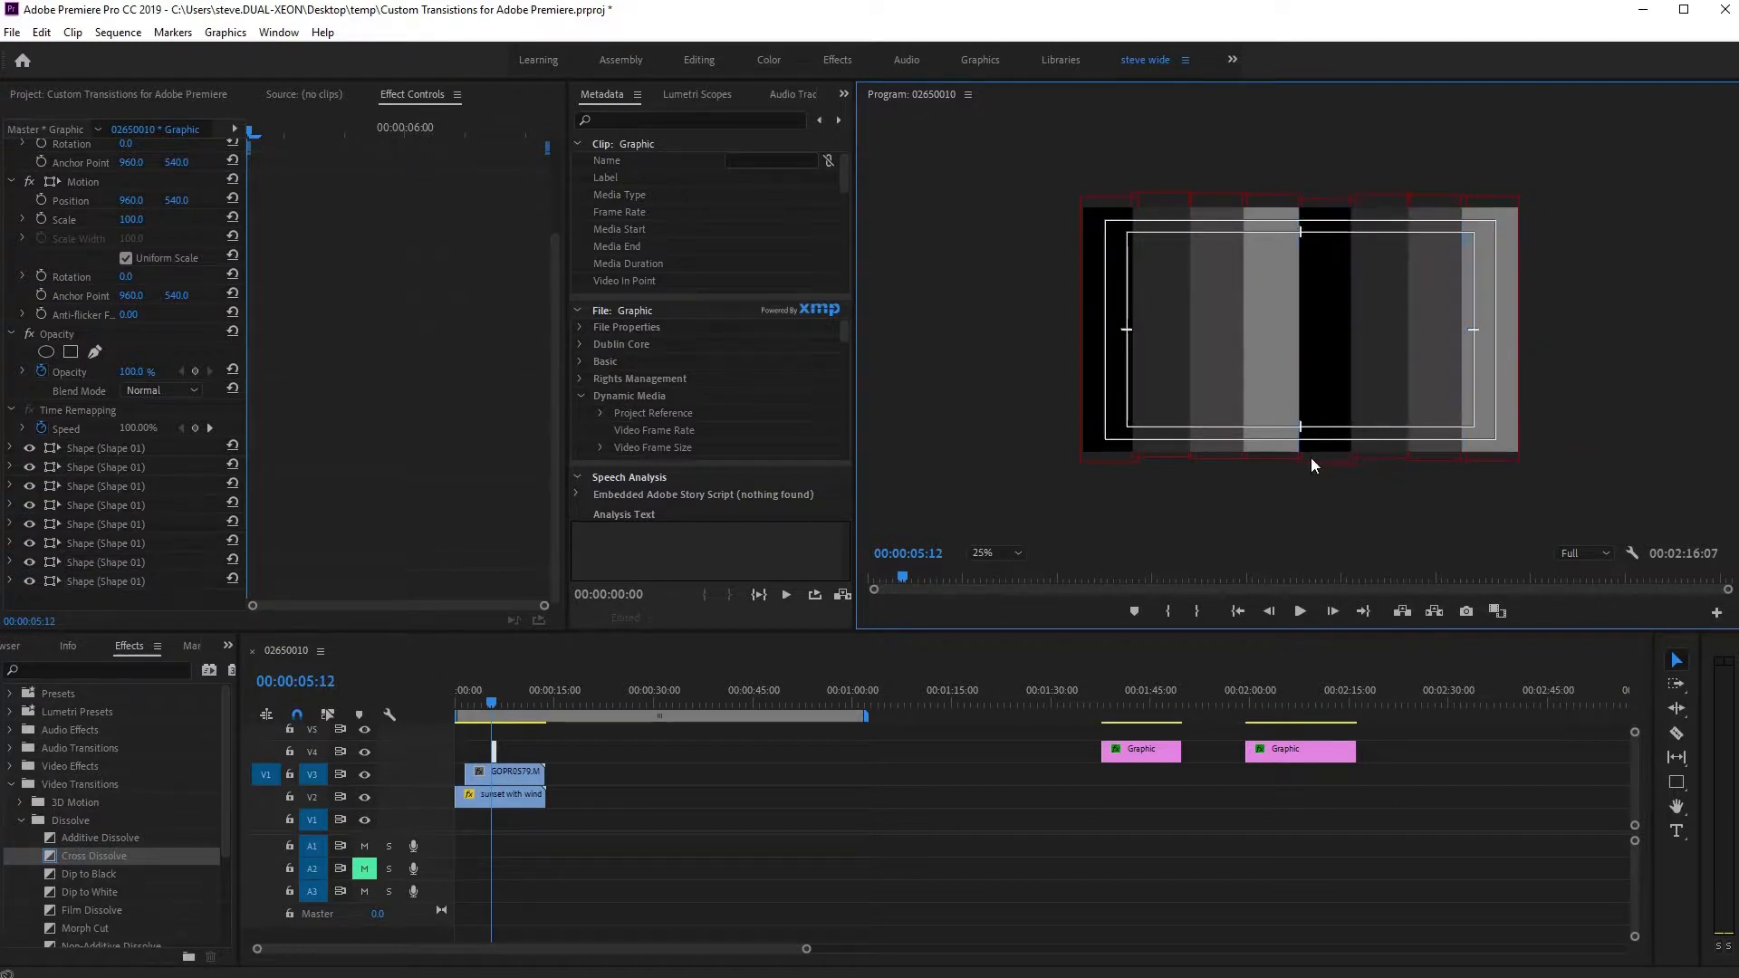
- Change the fifth bar's fill from black to a grey slightly lighter than the fourth bar
left_click(121, 526)
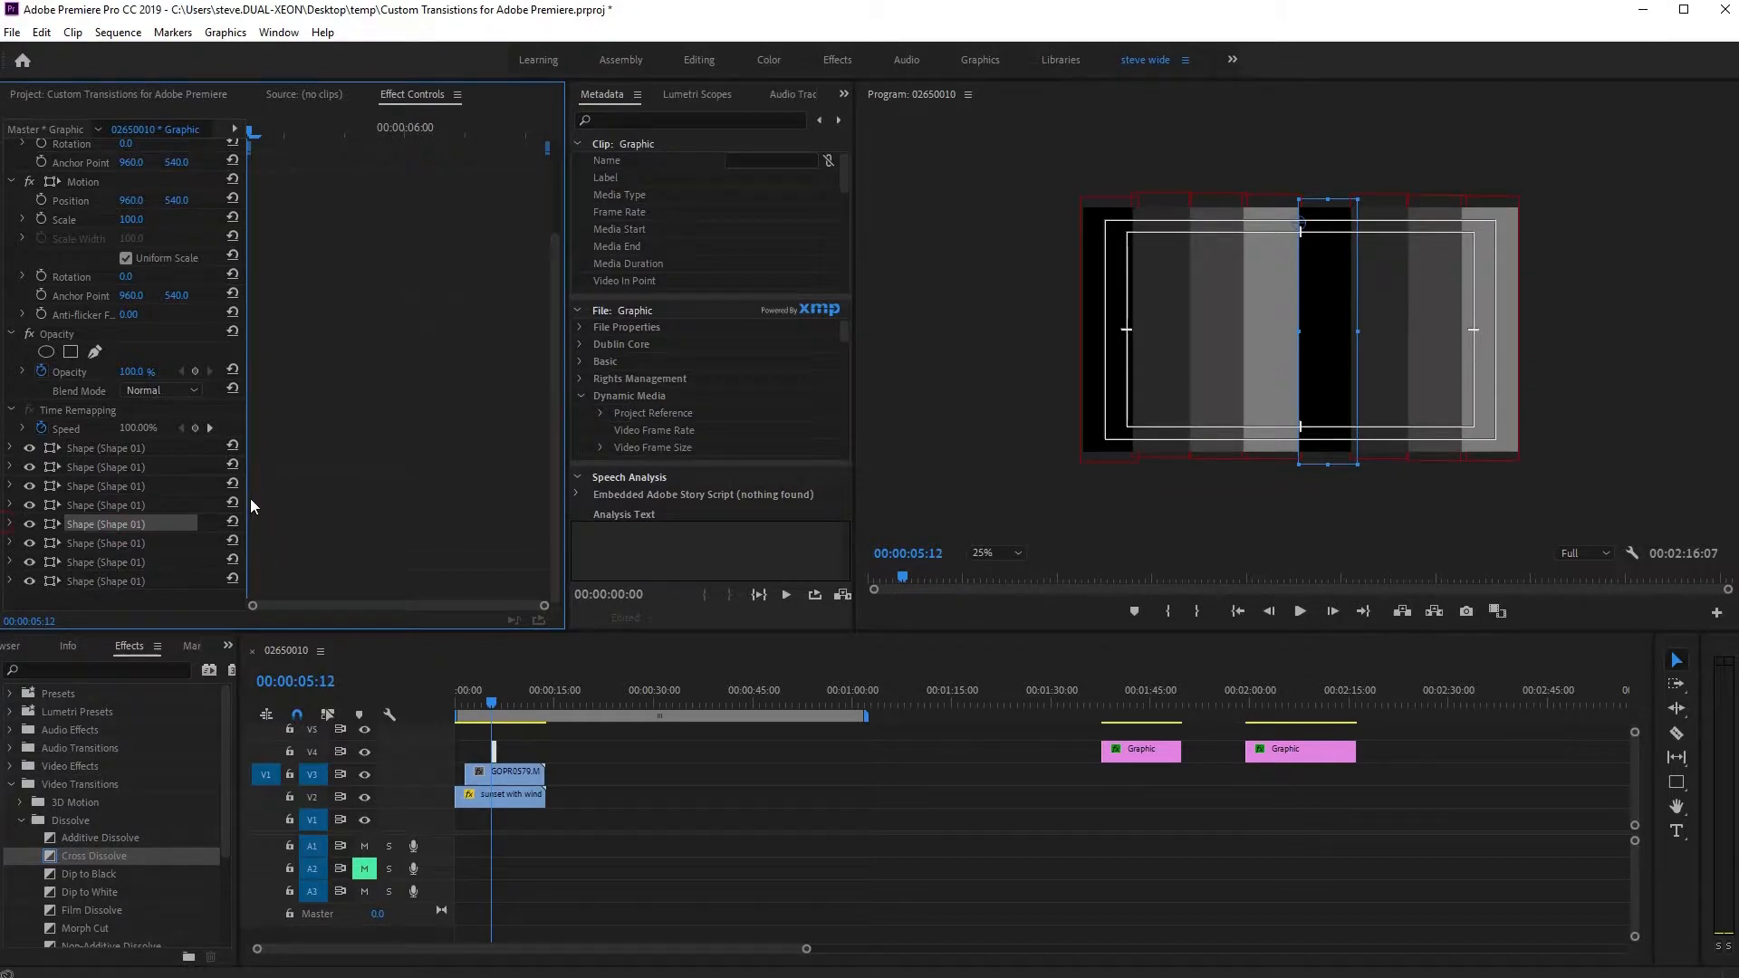
left_click(8, 524)
scroll(54, 498, "down", 3)
left_click(89, 462)
left_click_drag(684, 578, 625, 638)
left_click(1073, 405)
left_click(8, 380)
- Change the sixth bar's fill to a light grey, one shade lighter than the fifth bar
left_click(1378, 398)
left_click(8, 543)
scroll(139, 542, "down", 4)
left_click(89, 480)
left_click(1072, 405)
scroll(43, 558, "down", 4)
- Change the seventh bar's fill to a very light, near-white grey
left_click(43, 559)
left_click(8, 562)
scroll(101, 520, "down", 4)
left_click(89, 445)
left_click(1071, 405)
left_click(10, 362)
- Set the eighth, rightmost bar's fill to white and collapse the shape settings
left_click(10, 581)
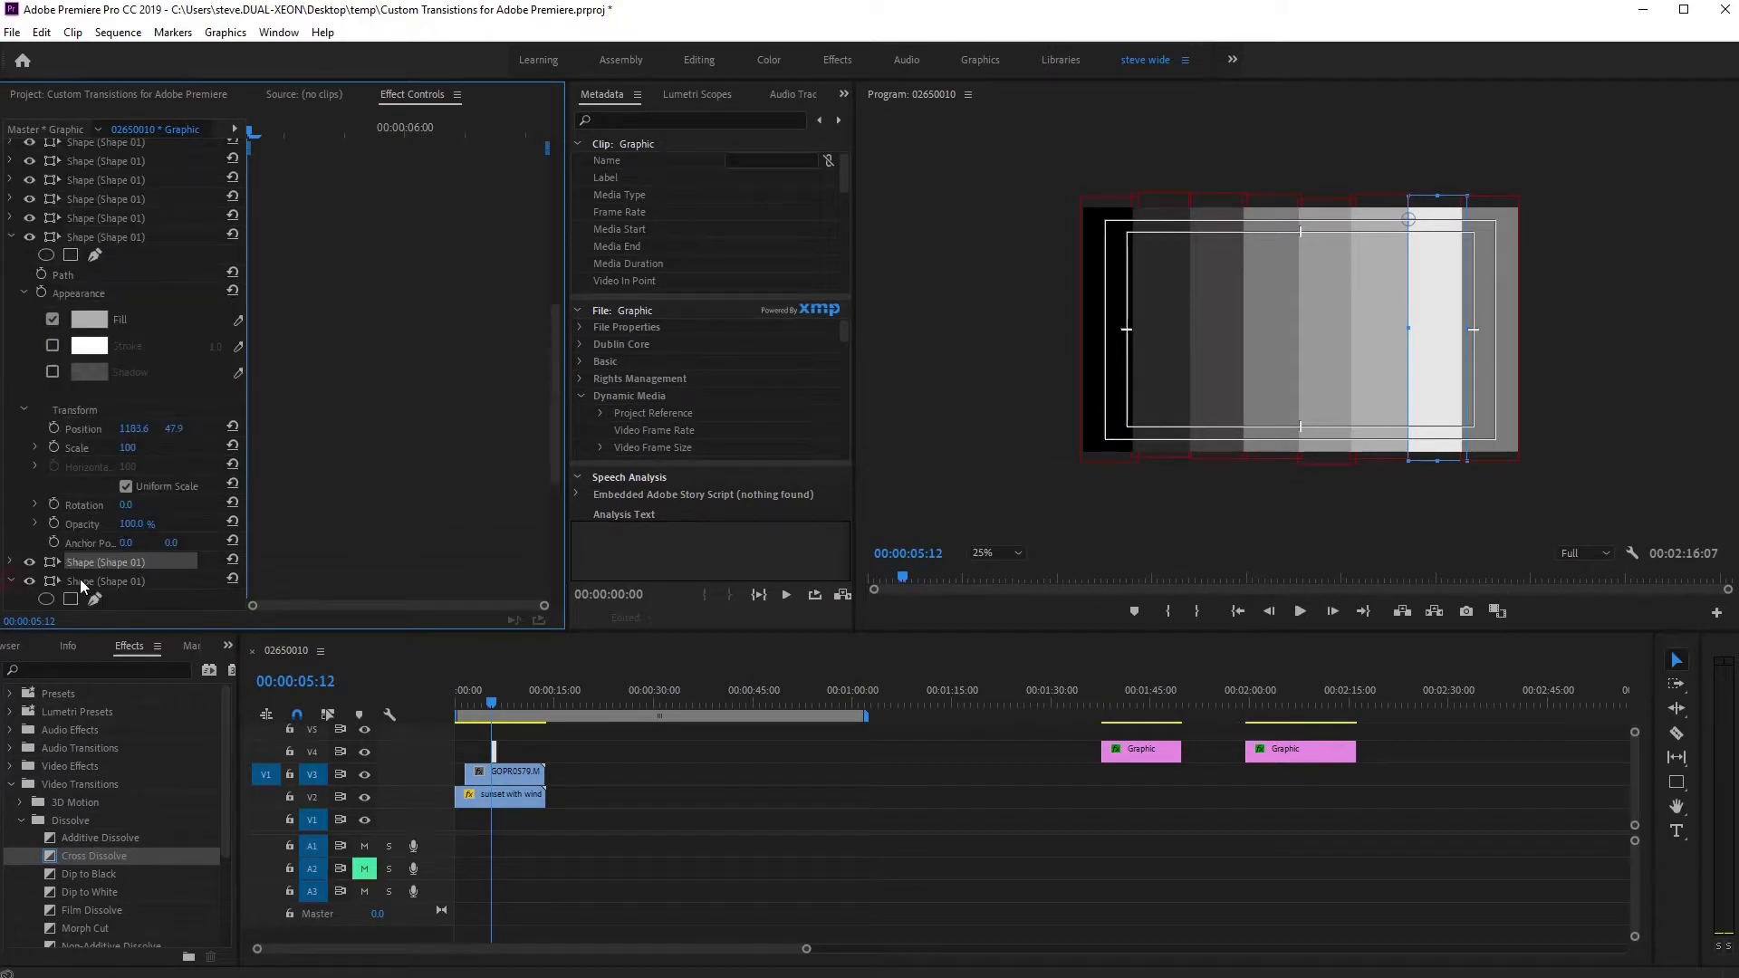
scroll(54, 543, "down", 3)
left_click(89, 519)
left_click_drag(827, 601, 658, 424)
left_click(1071, 405)
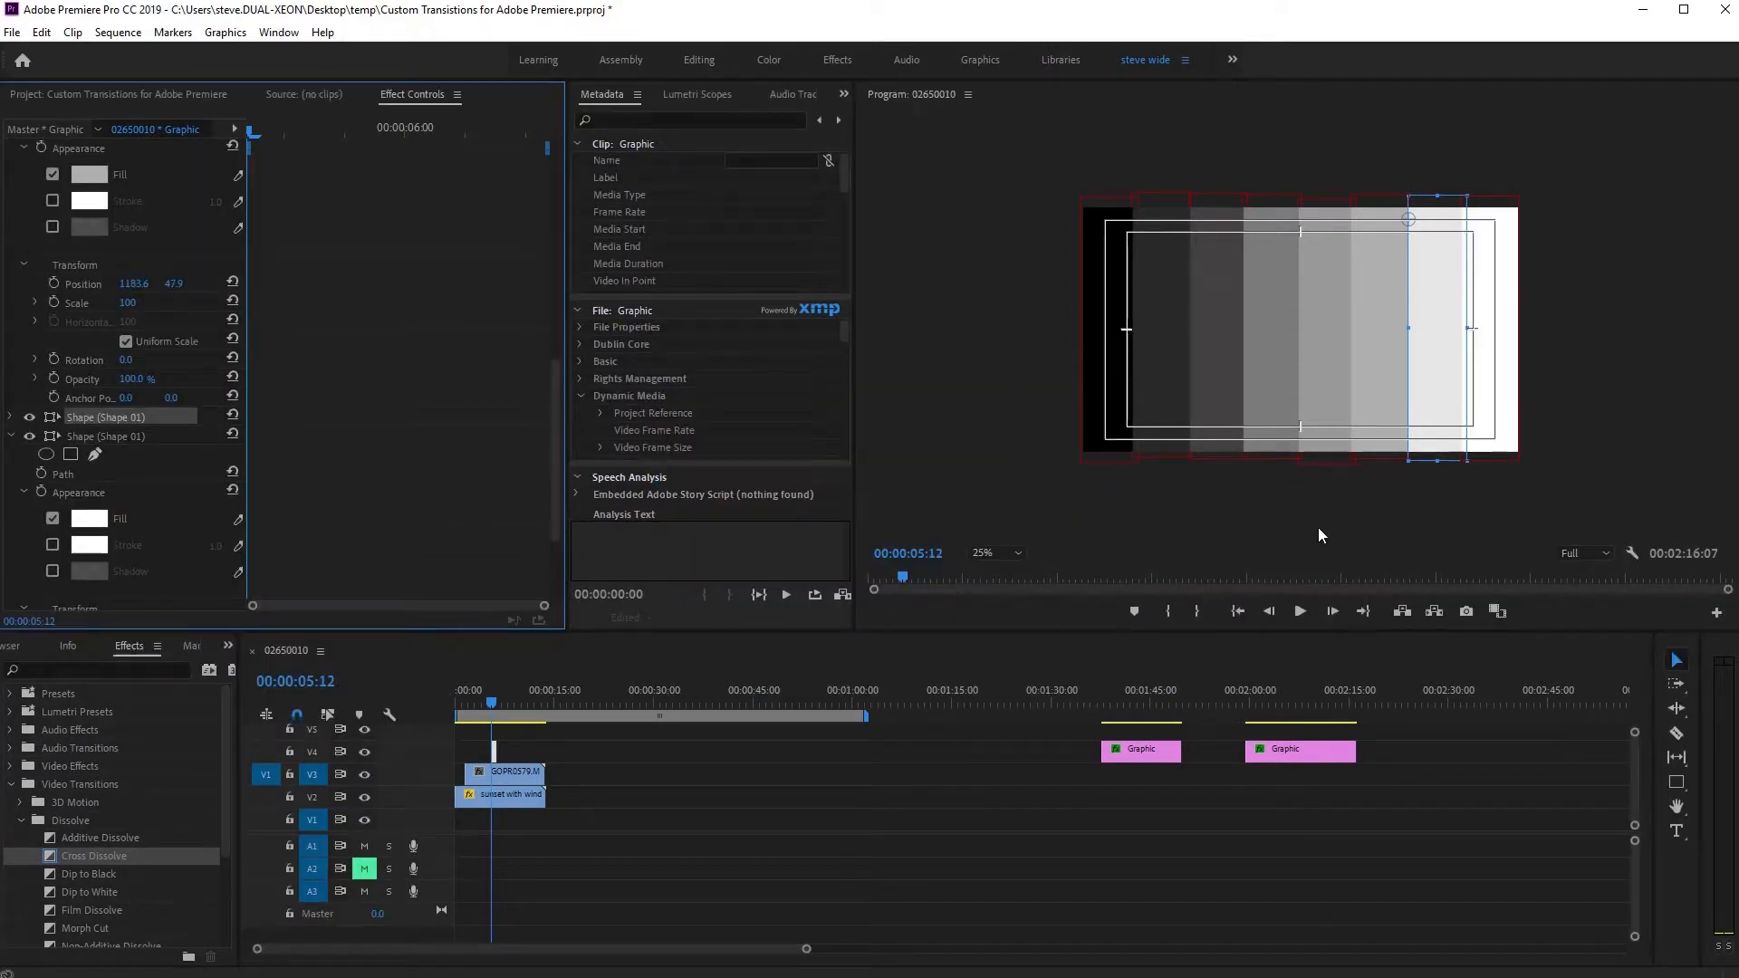
left_click(23, 148)
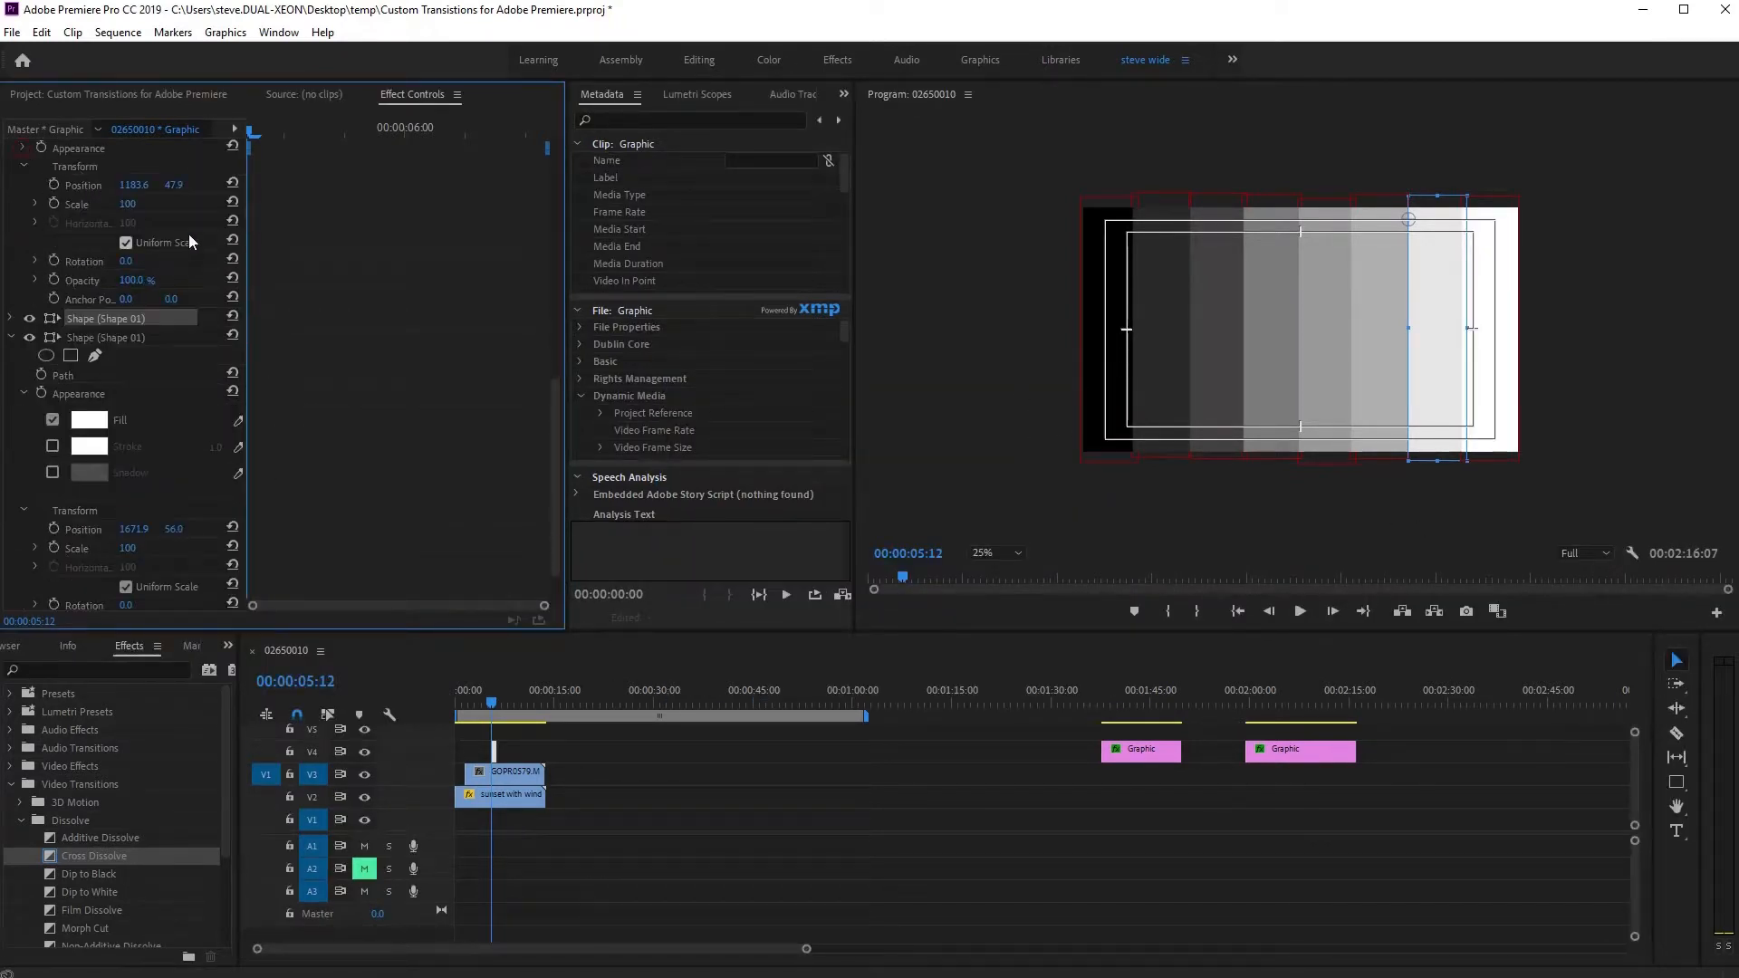
left_click(11, 337)
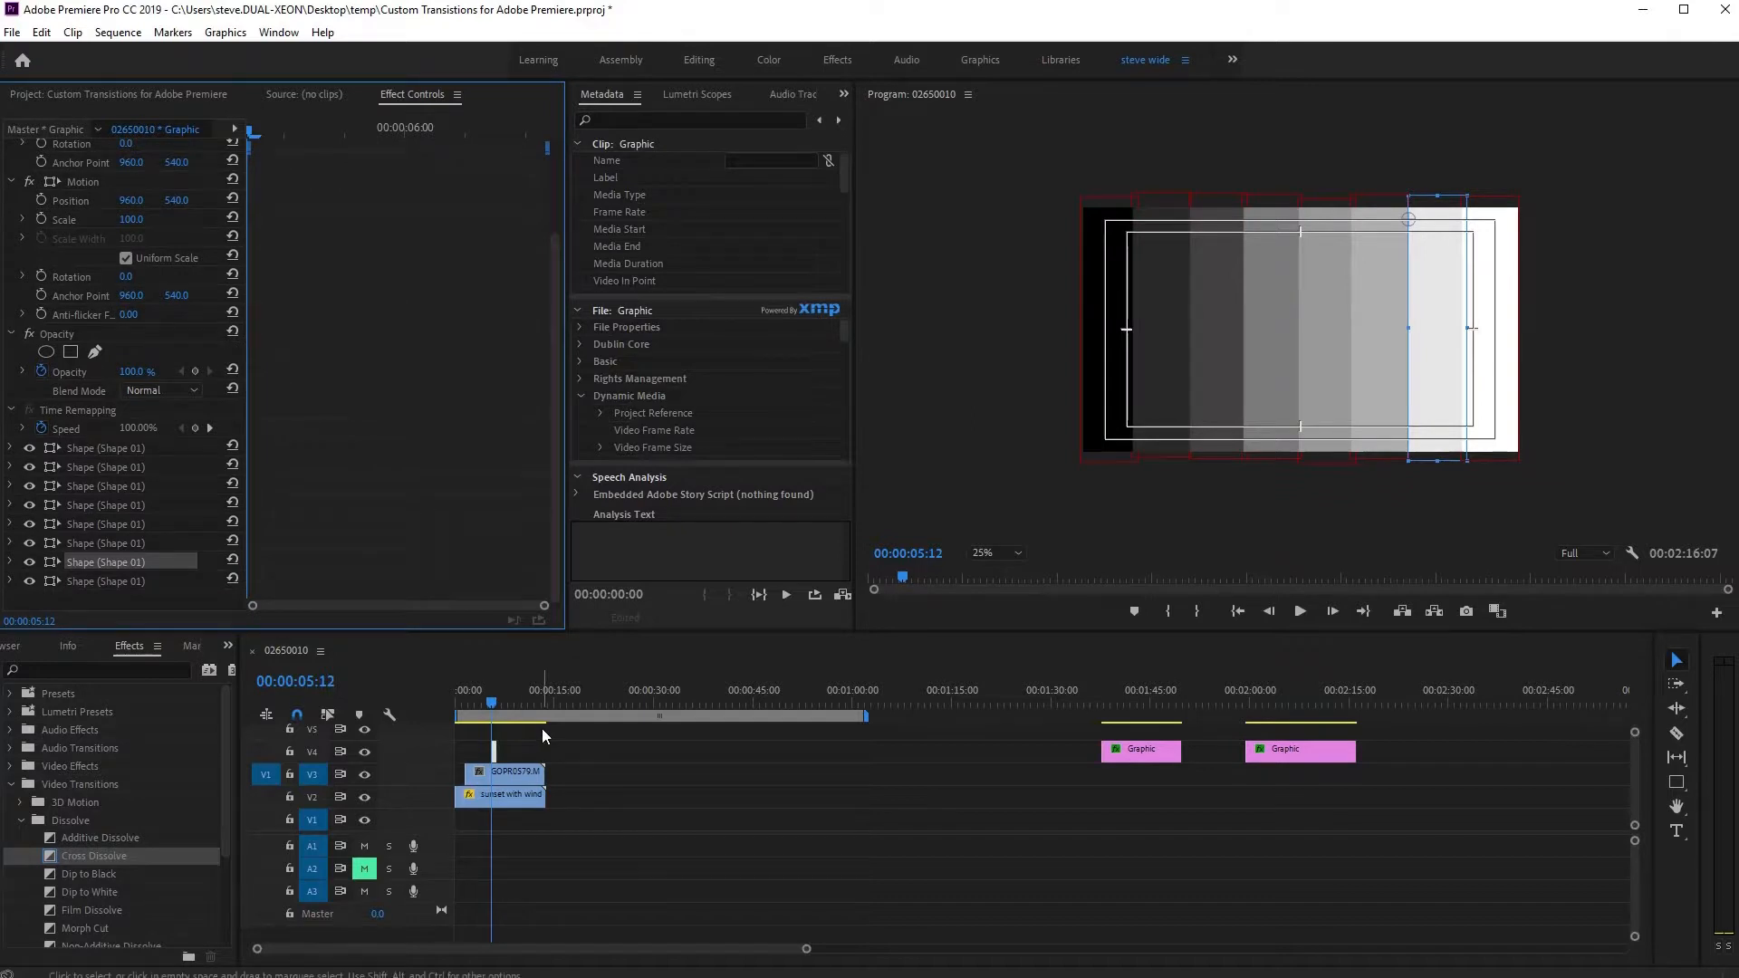
- Extend the bar graphic on V4 to span the full length of the GOPR0579 clip beneath it
mouse_move(495, 750)
left_mouse_down()
mouse_move(557, 749)
mouse_move(464, 746)
left_mouse_up()
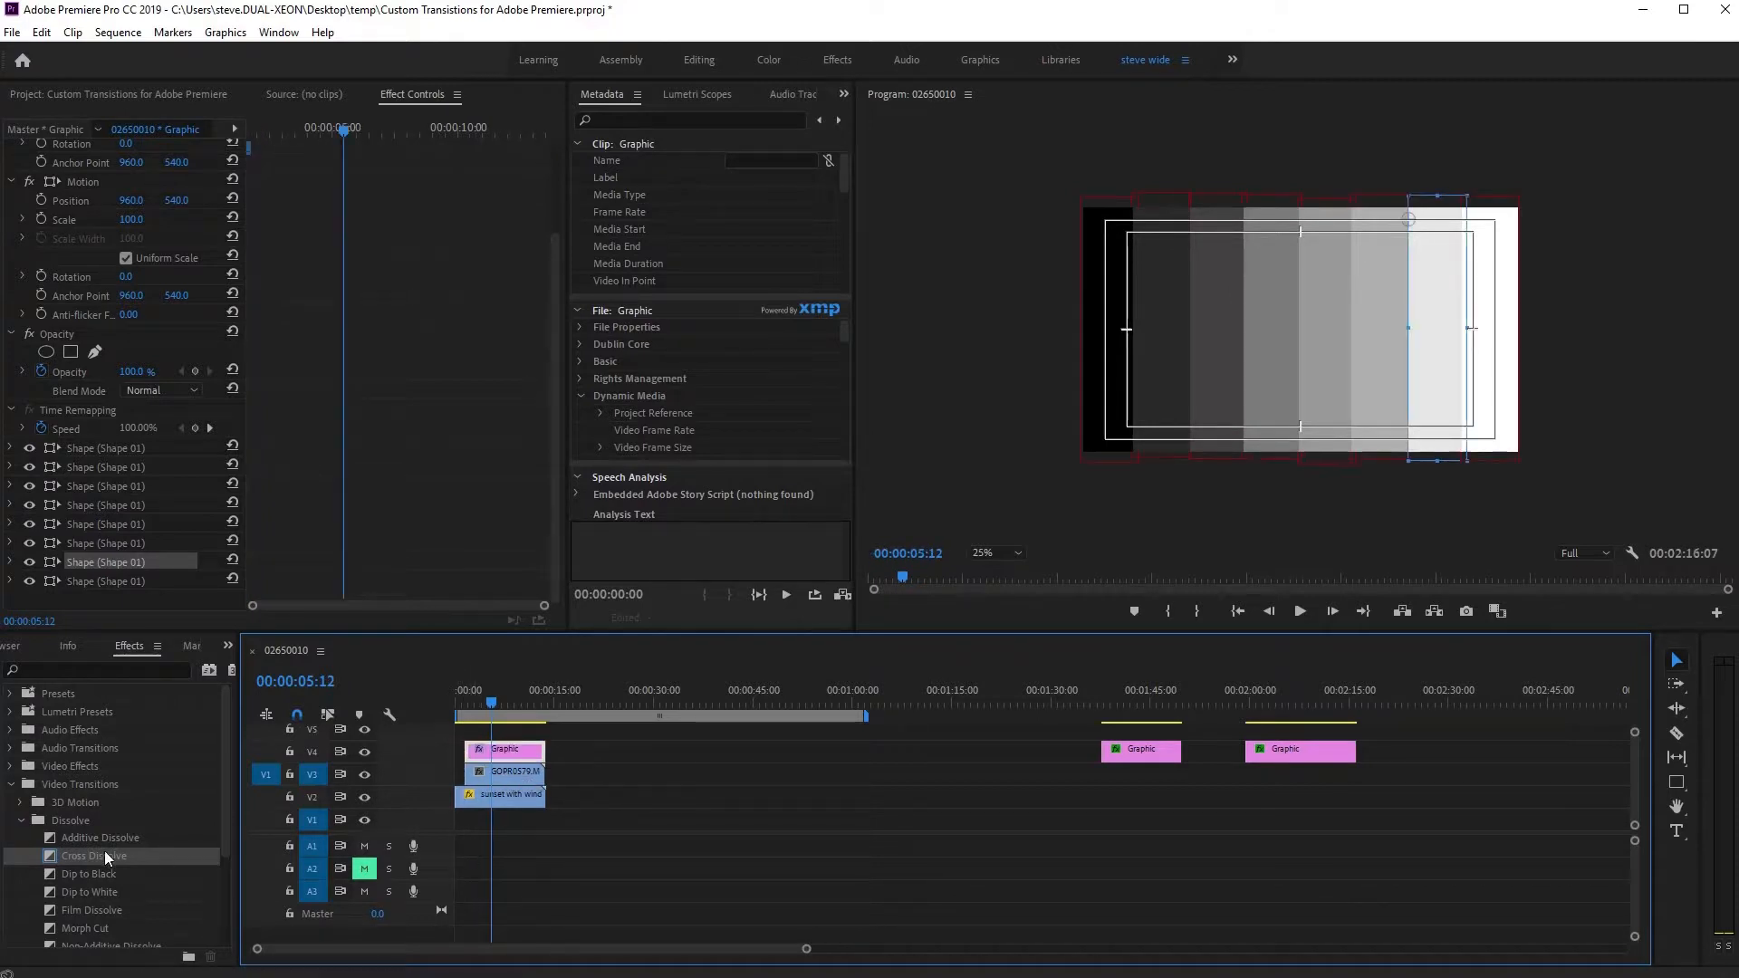
left_click(509, 775)
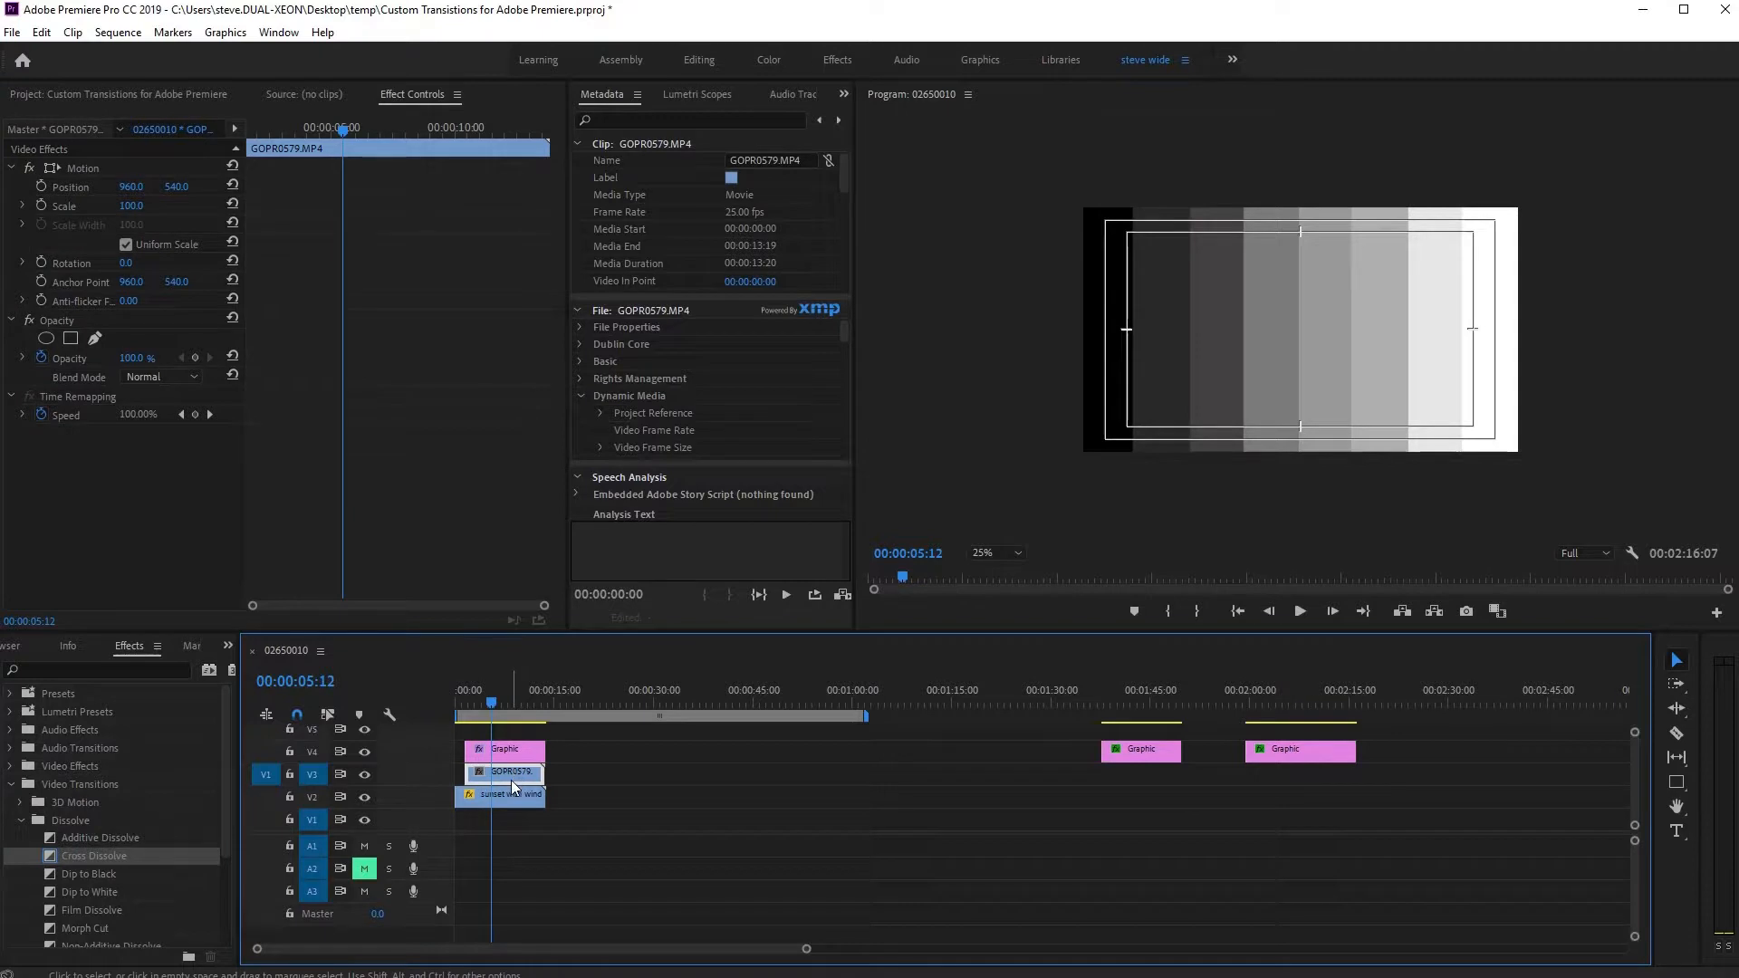
left_click(523, 753)
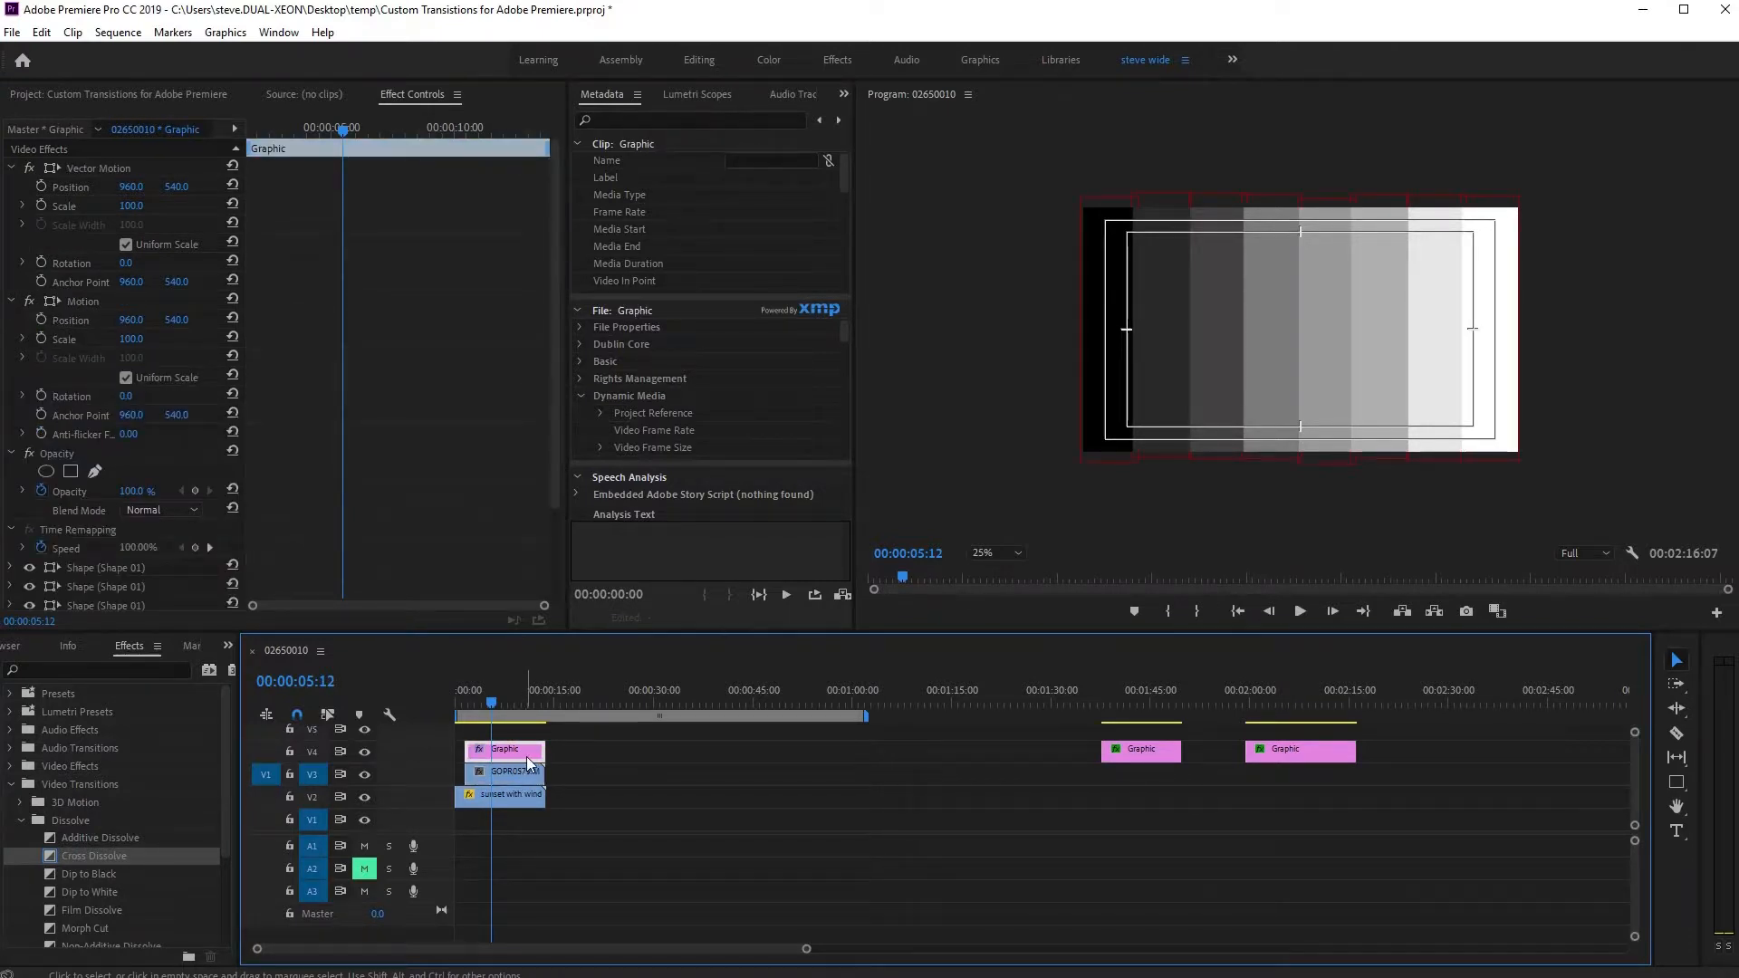
- Find the Track Matte Key effect and apply it to the GOPR0579 clip on V3
left_click(521, 774)
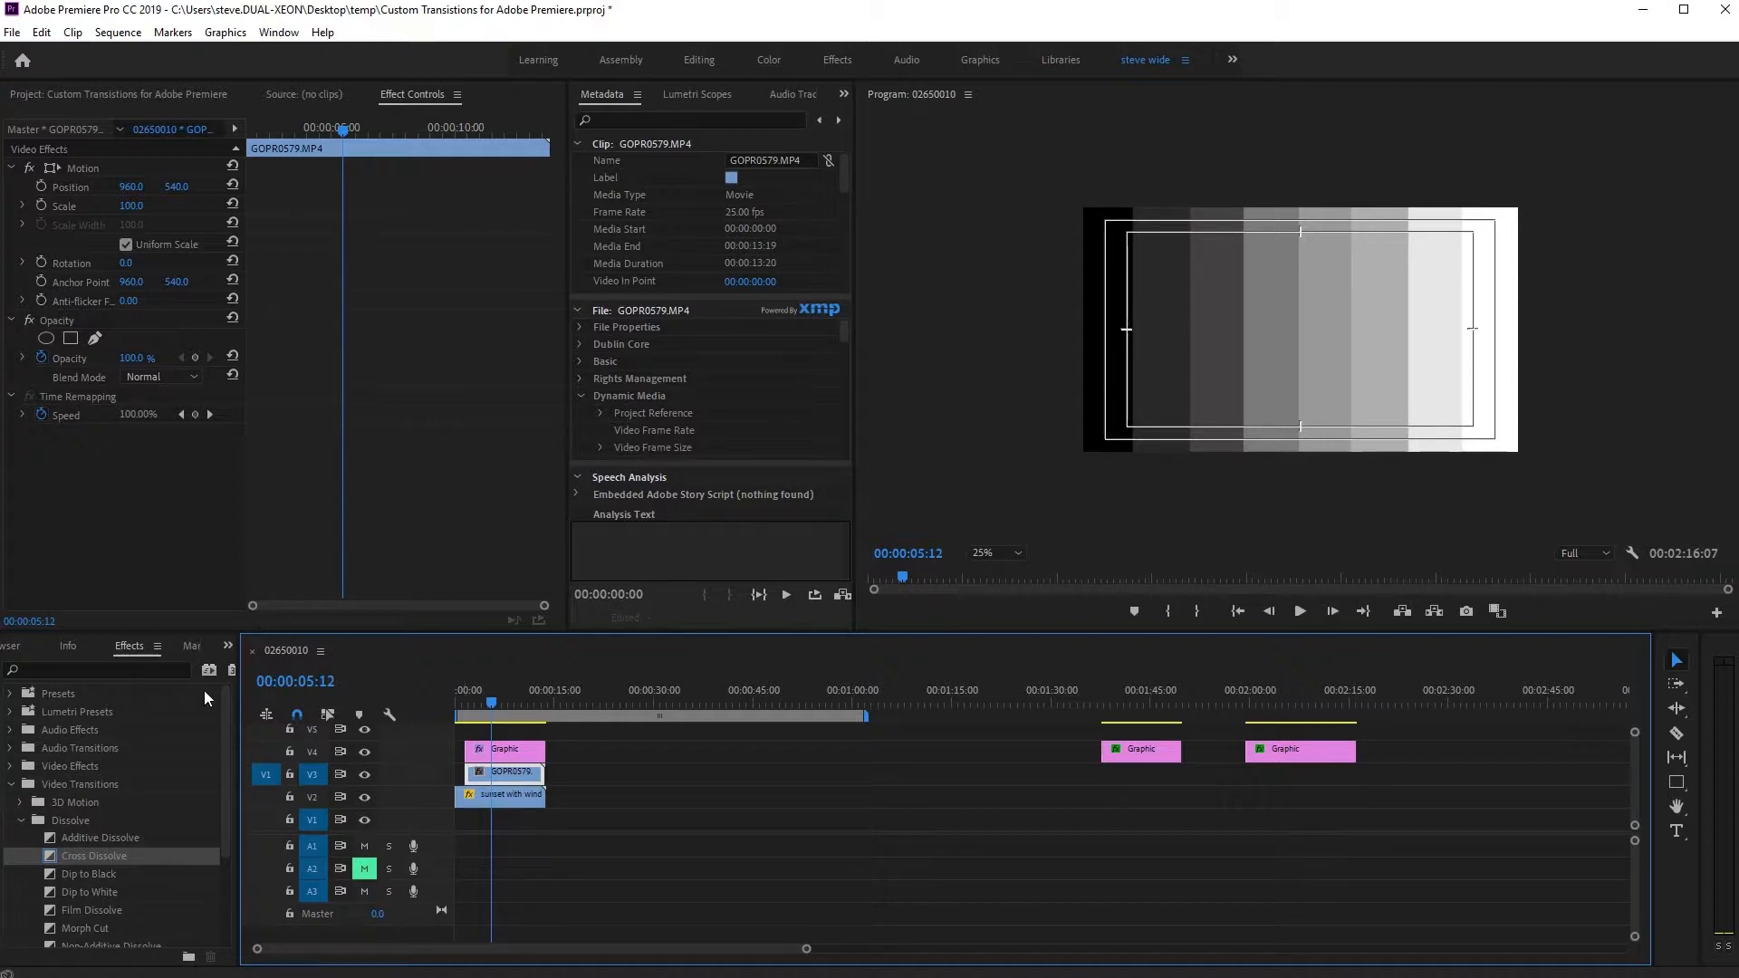
left_click(160, 670)
type("track")
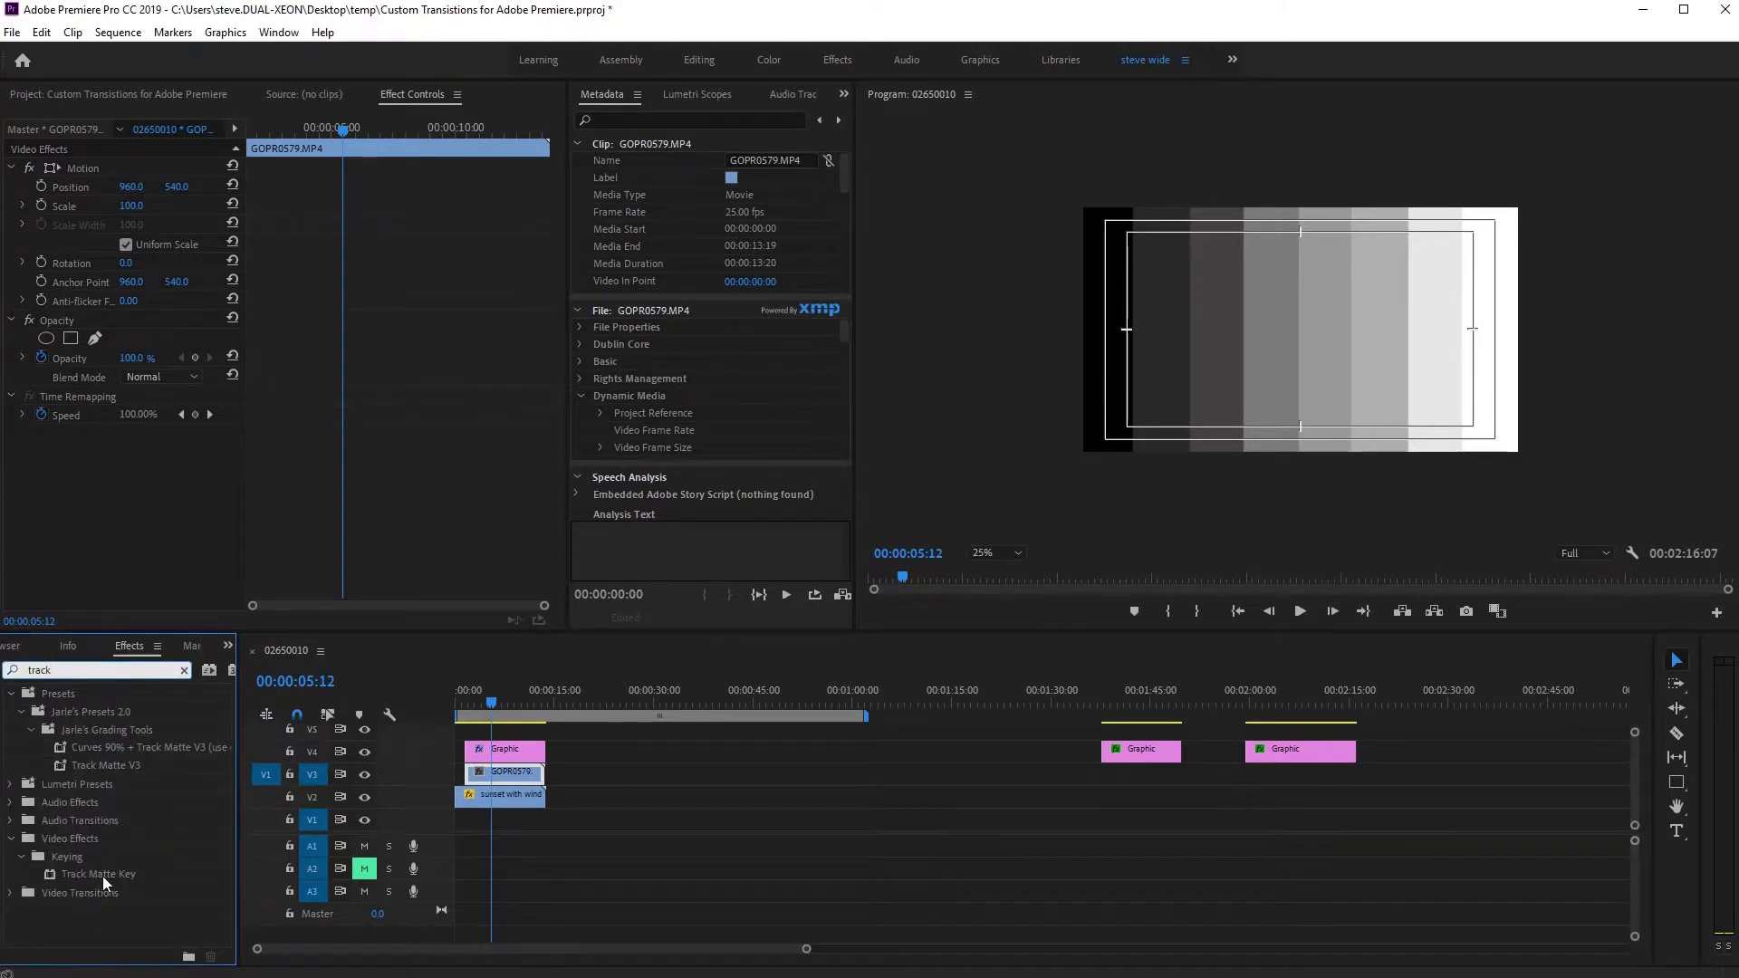
left_click_drag(104, 883, 518, 773)
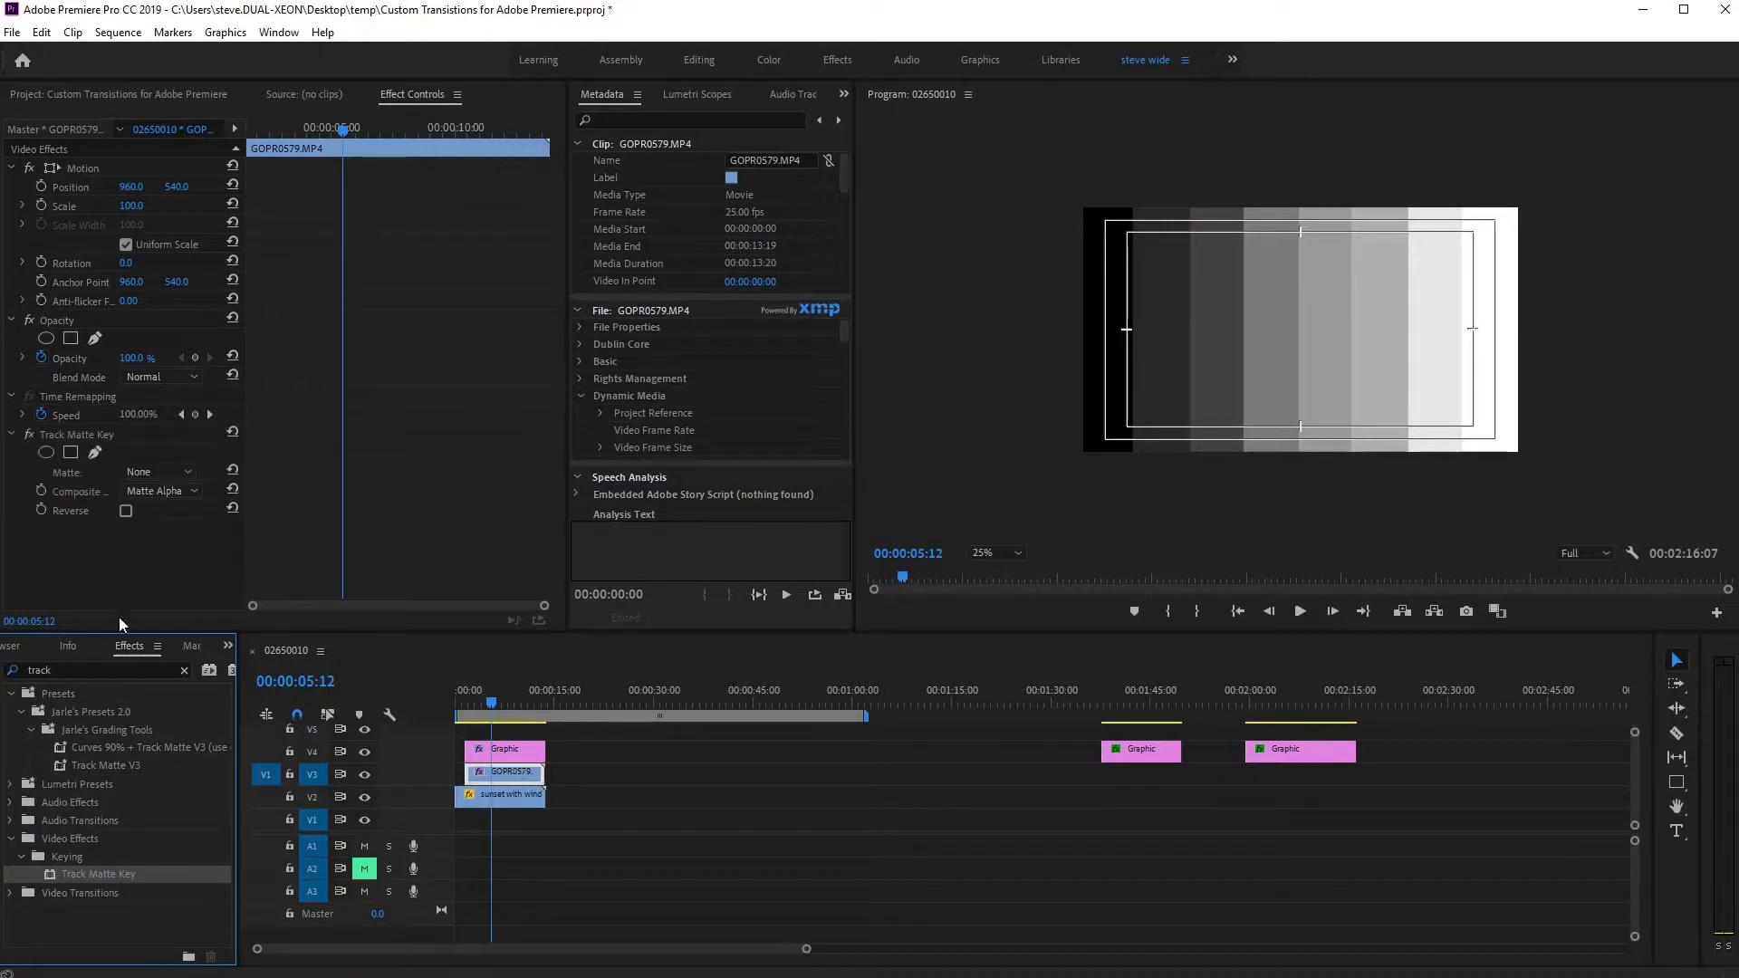
- Set the Track Matte Key's matte to Video 4 and its compositing mode to Matte Luma
left_click(182, 471)
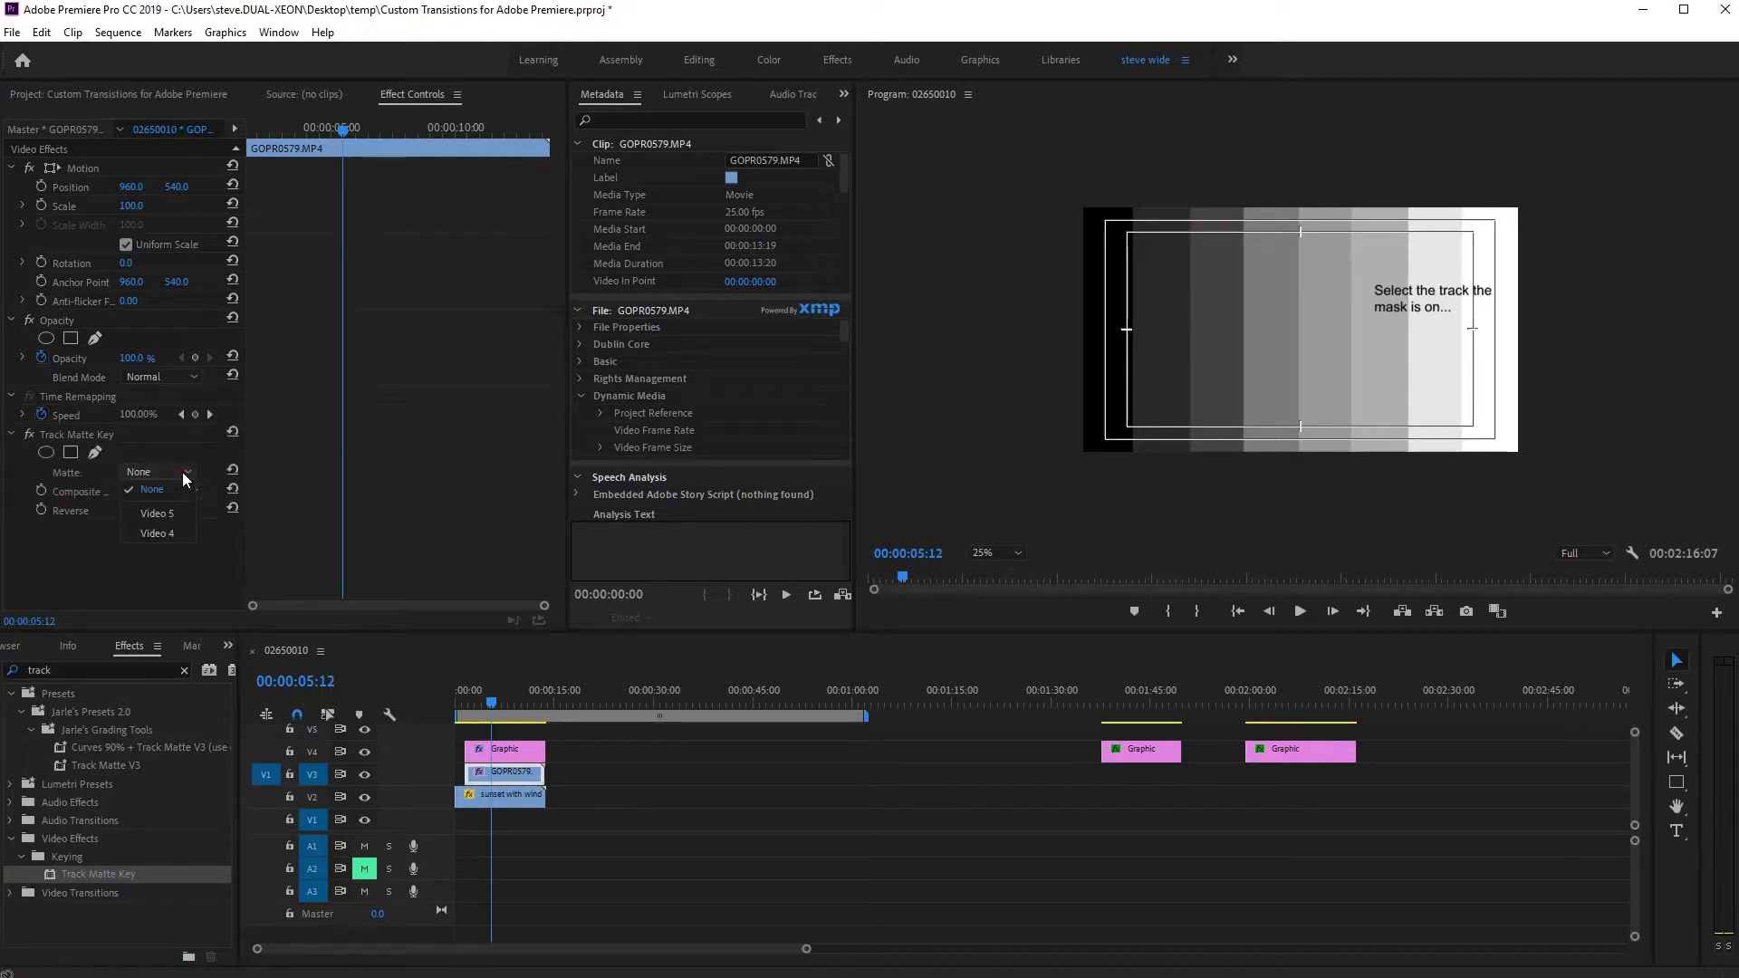
left_click(174, 531)
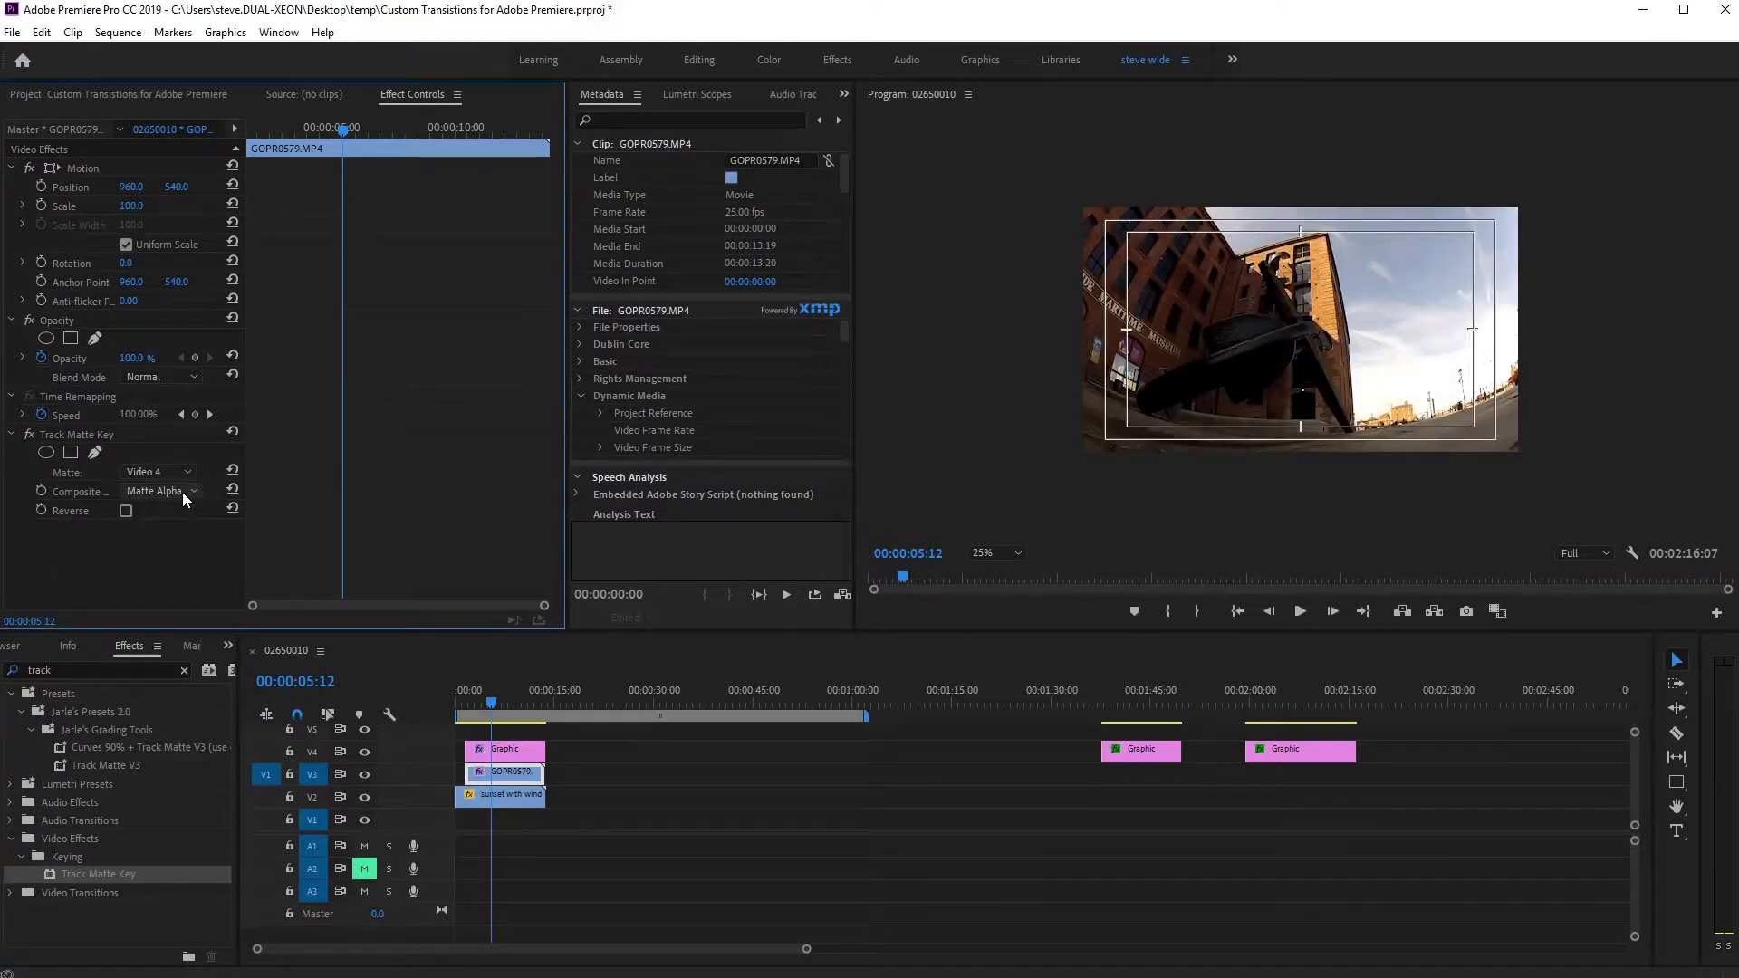
left_click(182, 491)
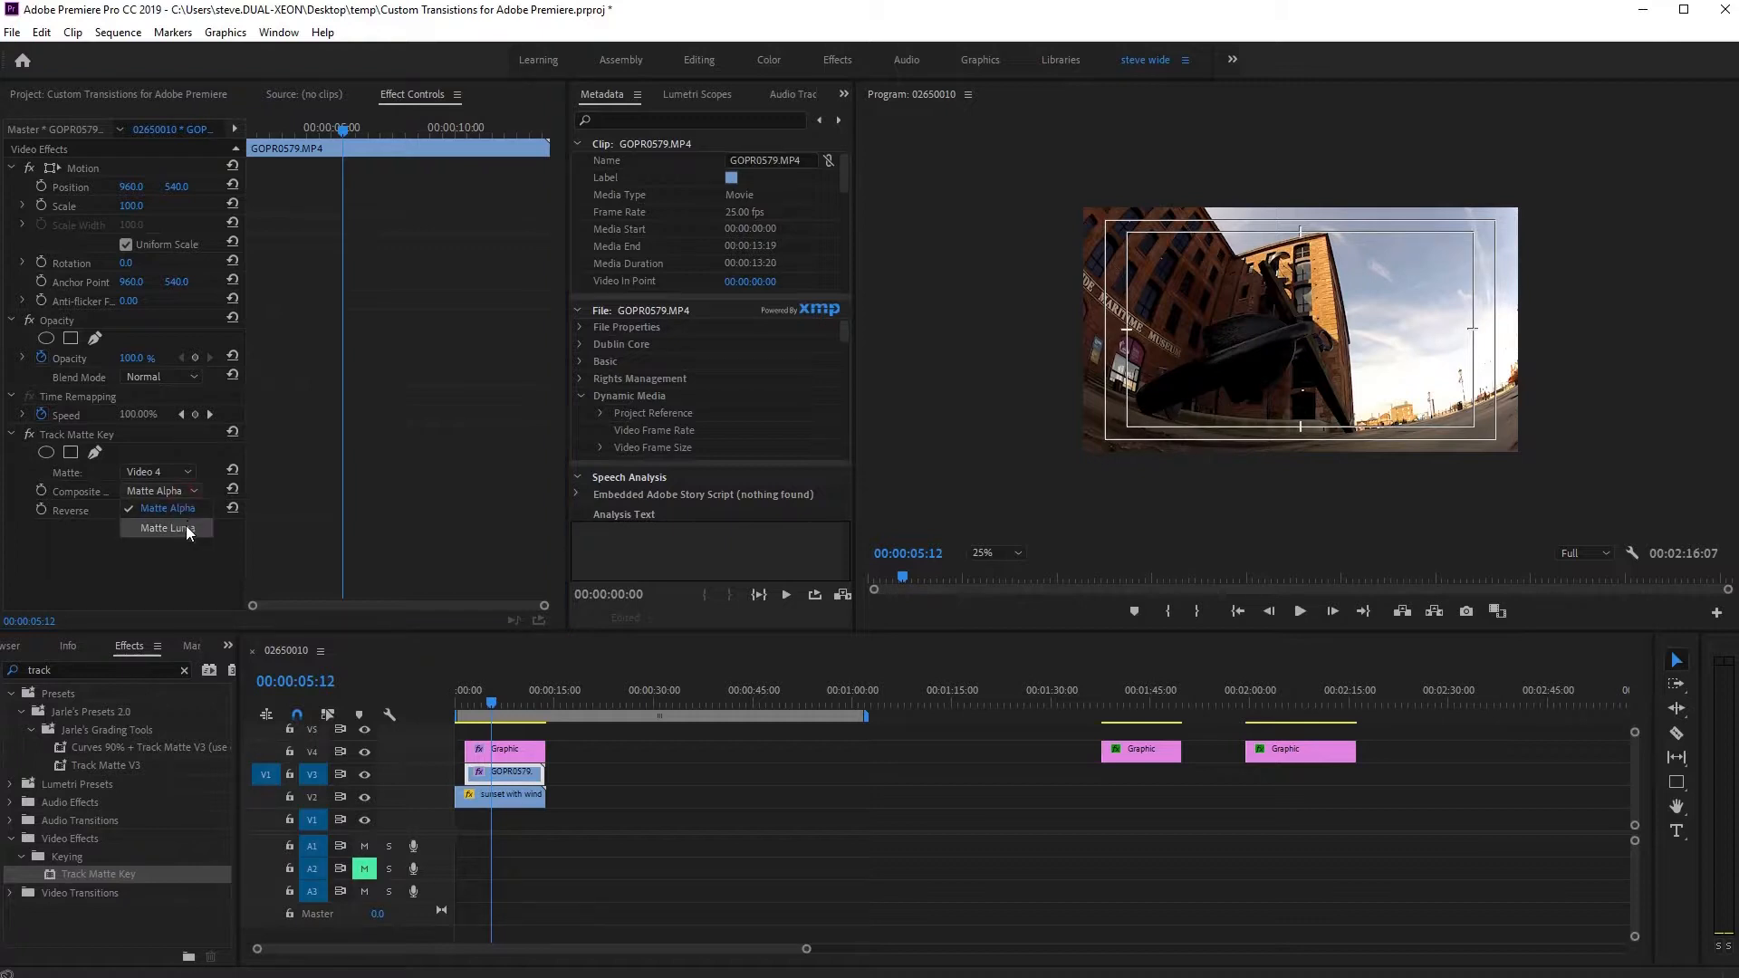
left_click(185, 529)
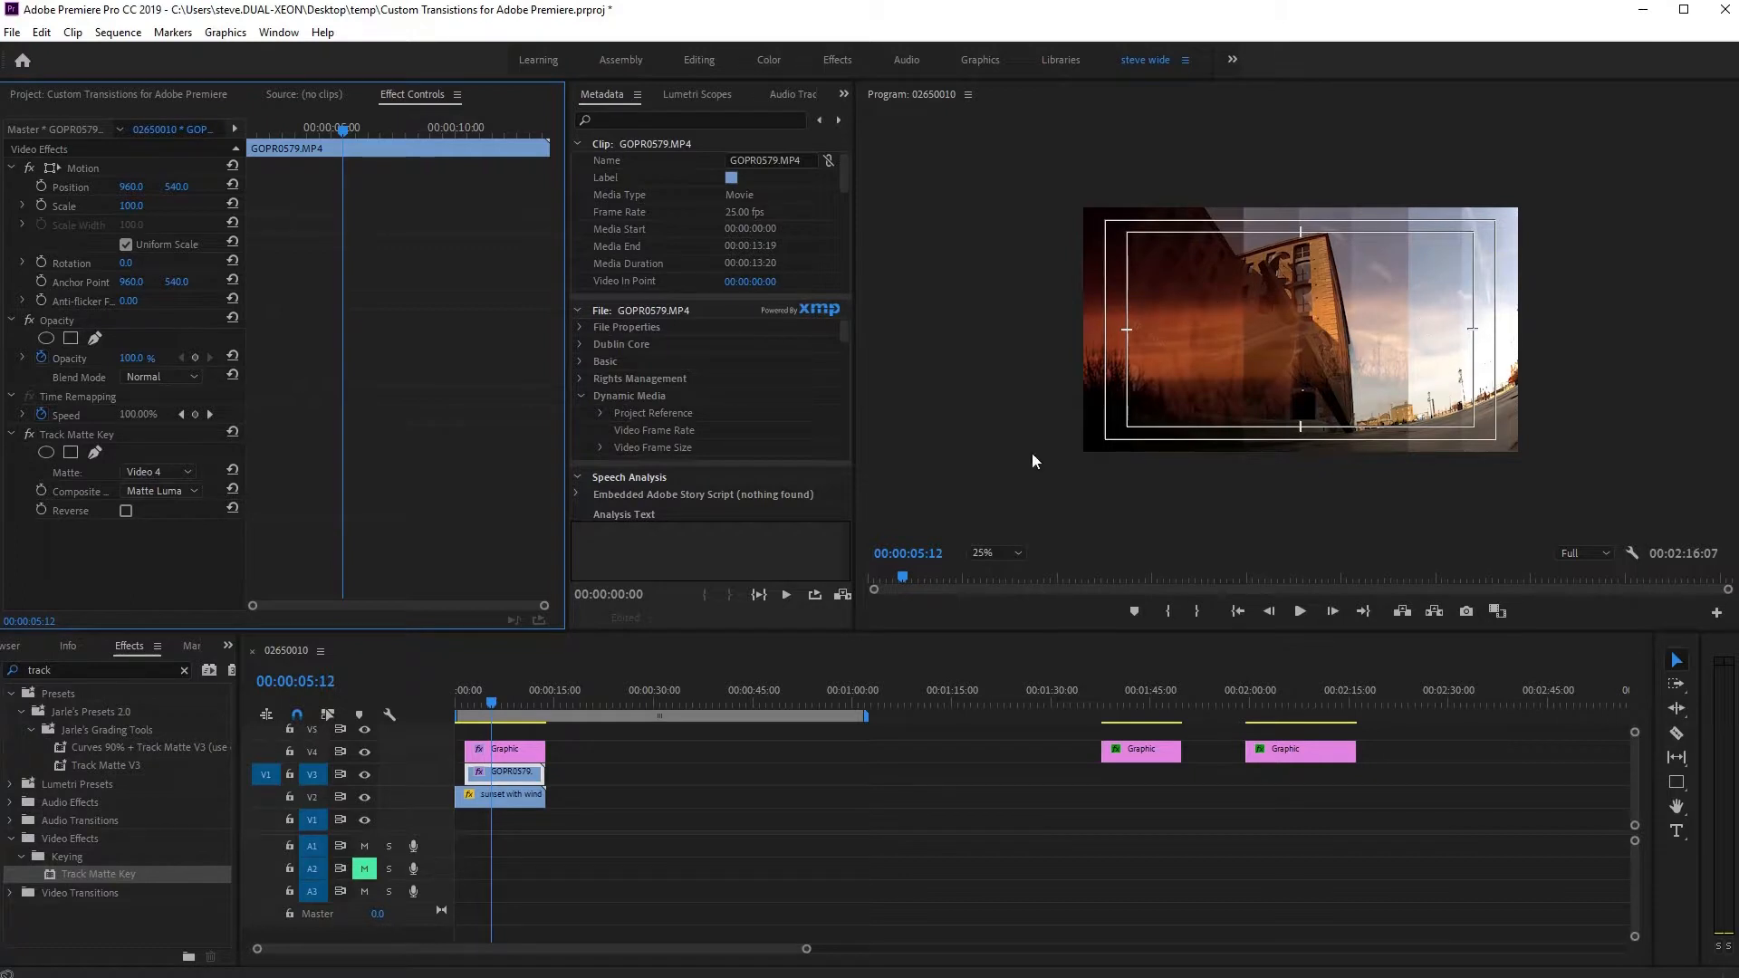
- Keyframe the V4 graphic's Vector Motion Position, from X 2914 at the clip start to beyond the frame's left edge at 00:00:02:06
left_click(466, 703)
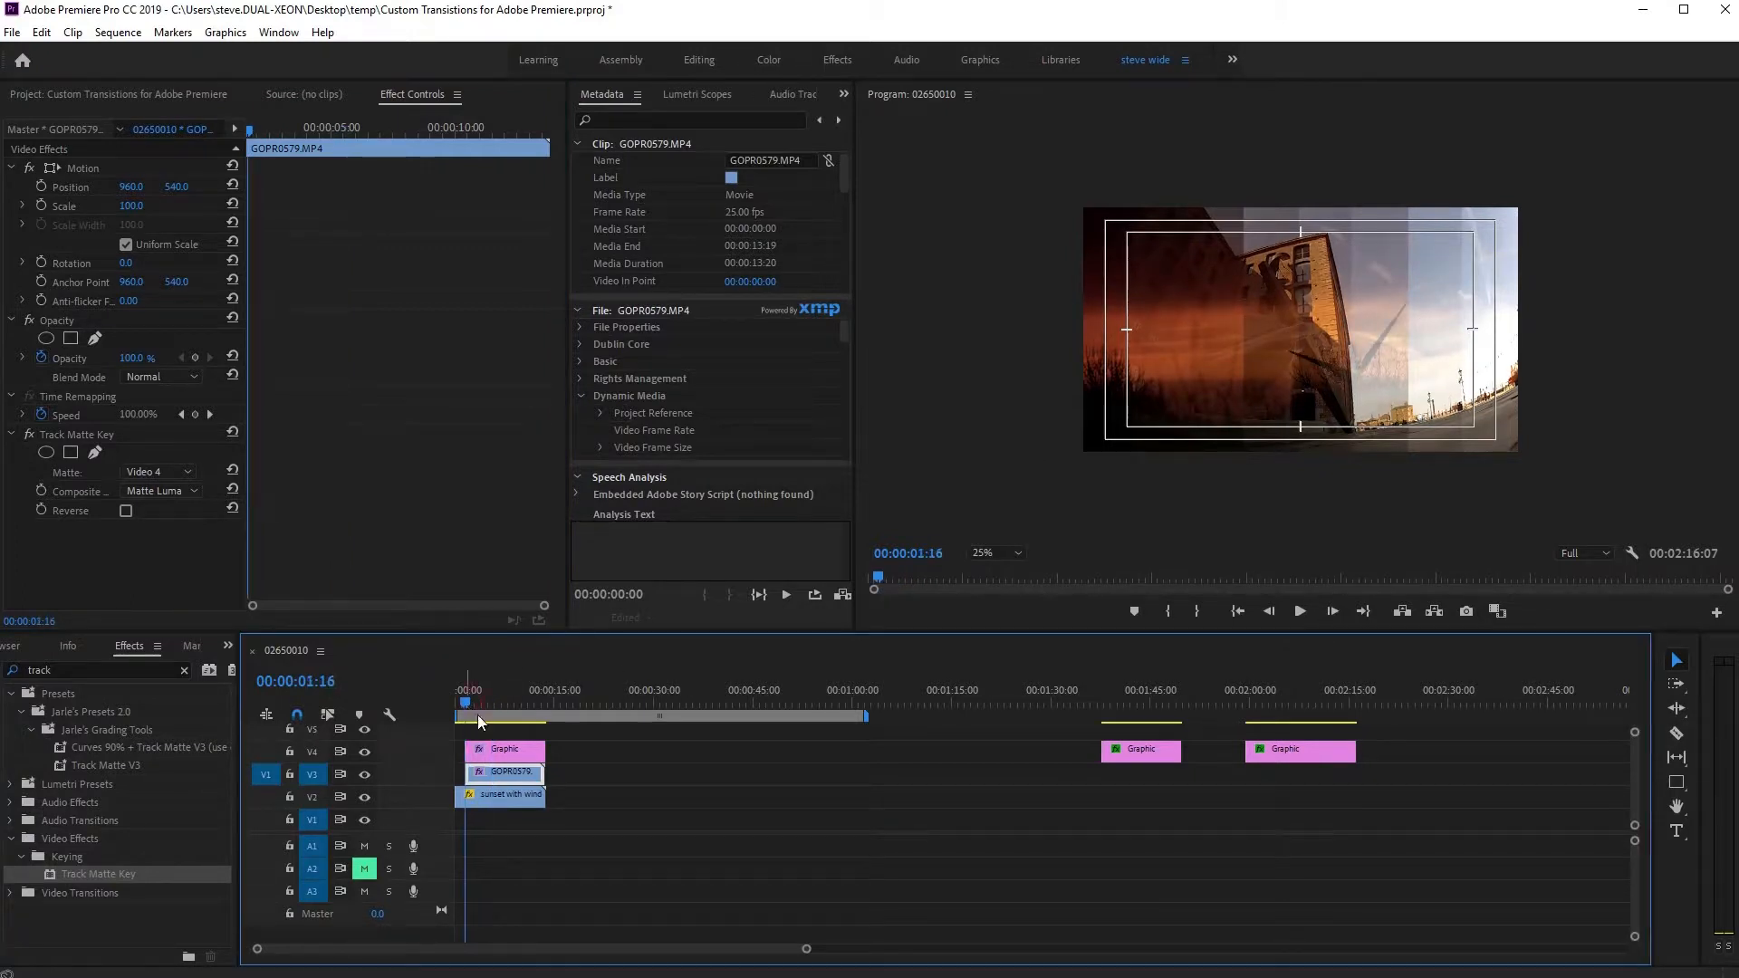
left_click(523, 751)
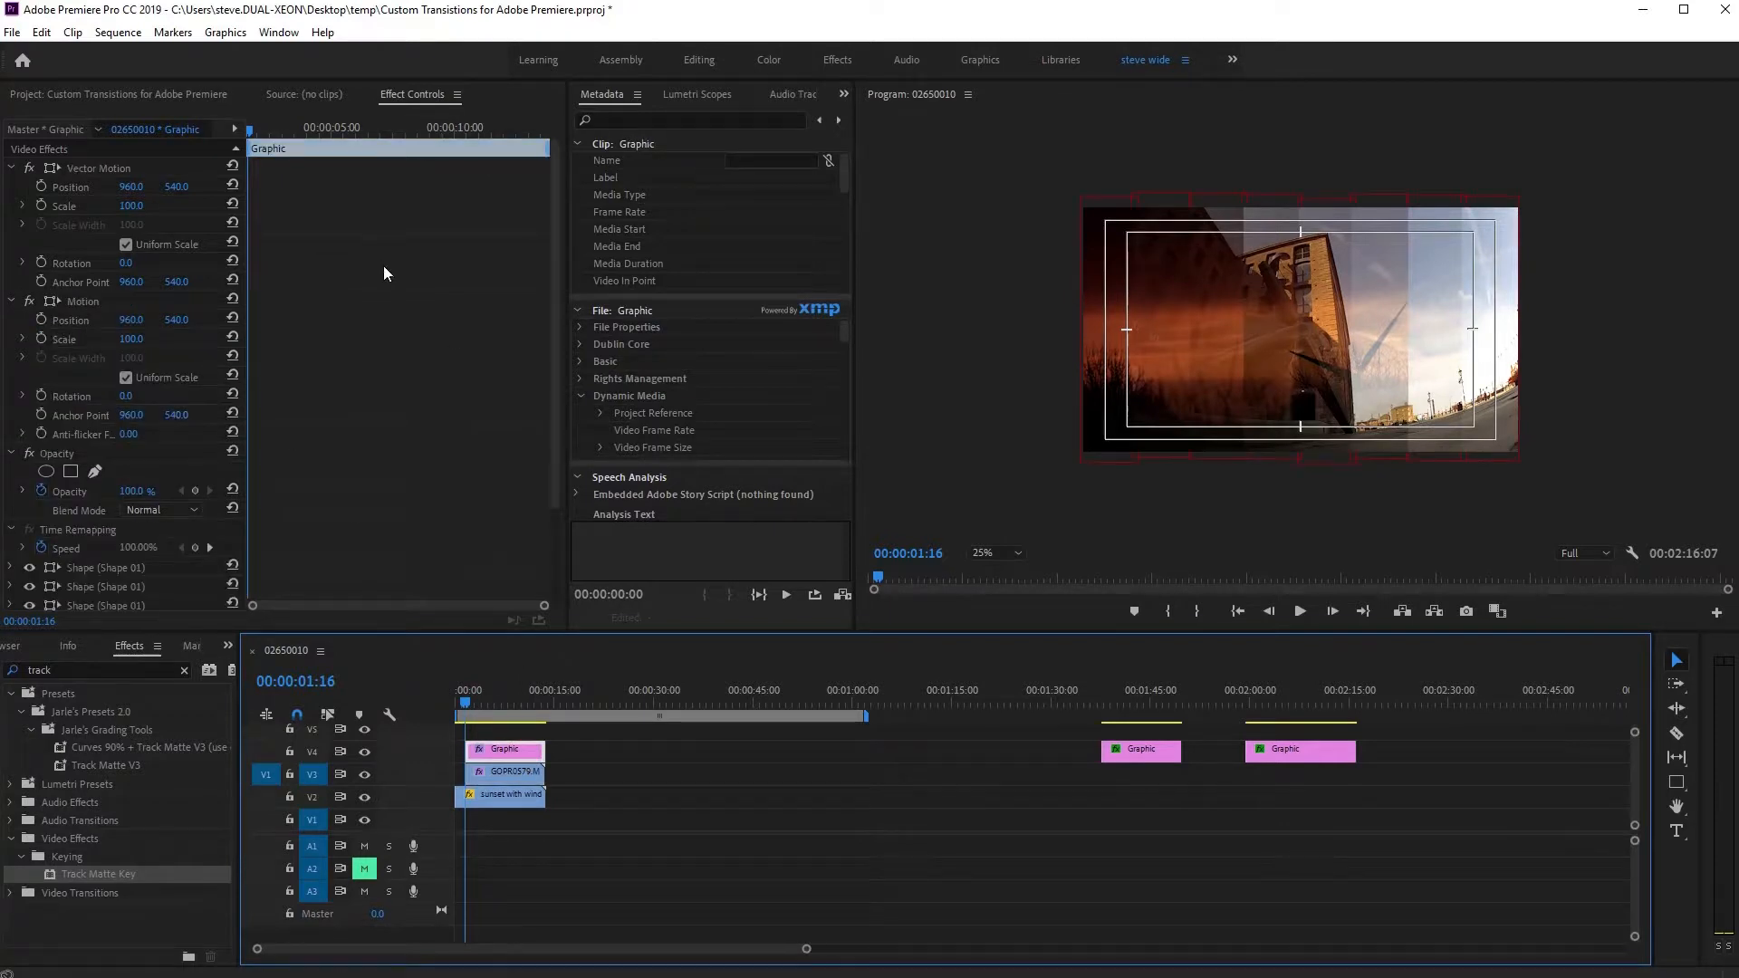
left_click(40, 186)
left_click_drag(139, 187, 544, 227)
left_click_drag(140, 187, 141, 188)
left_click_drag(255, 134, 266, 134)
left_click_drag(136, 188, 185, 193)
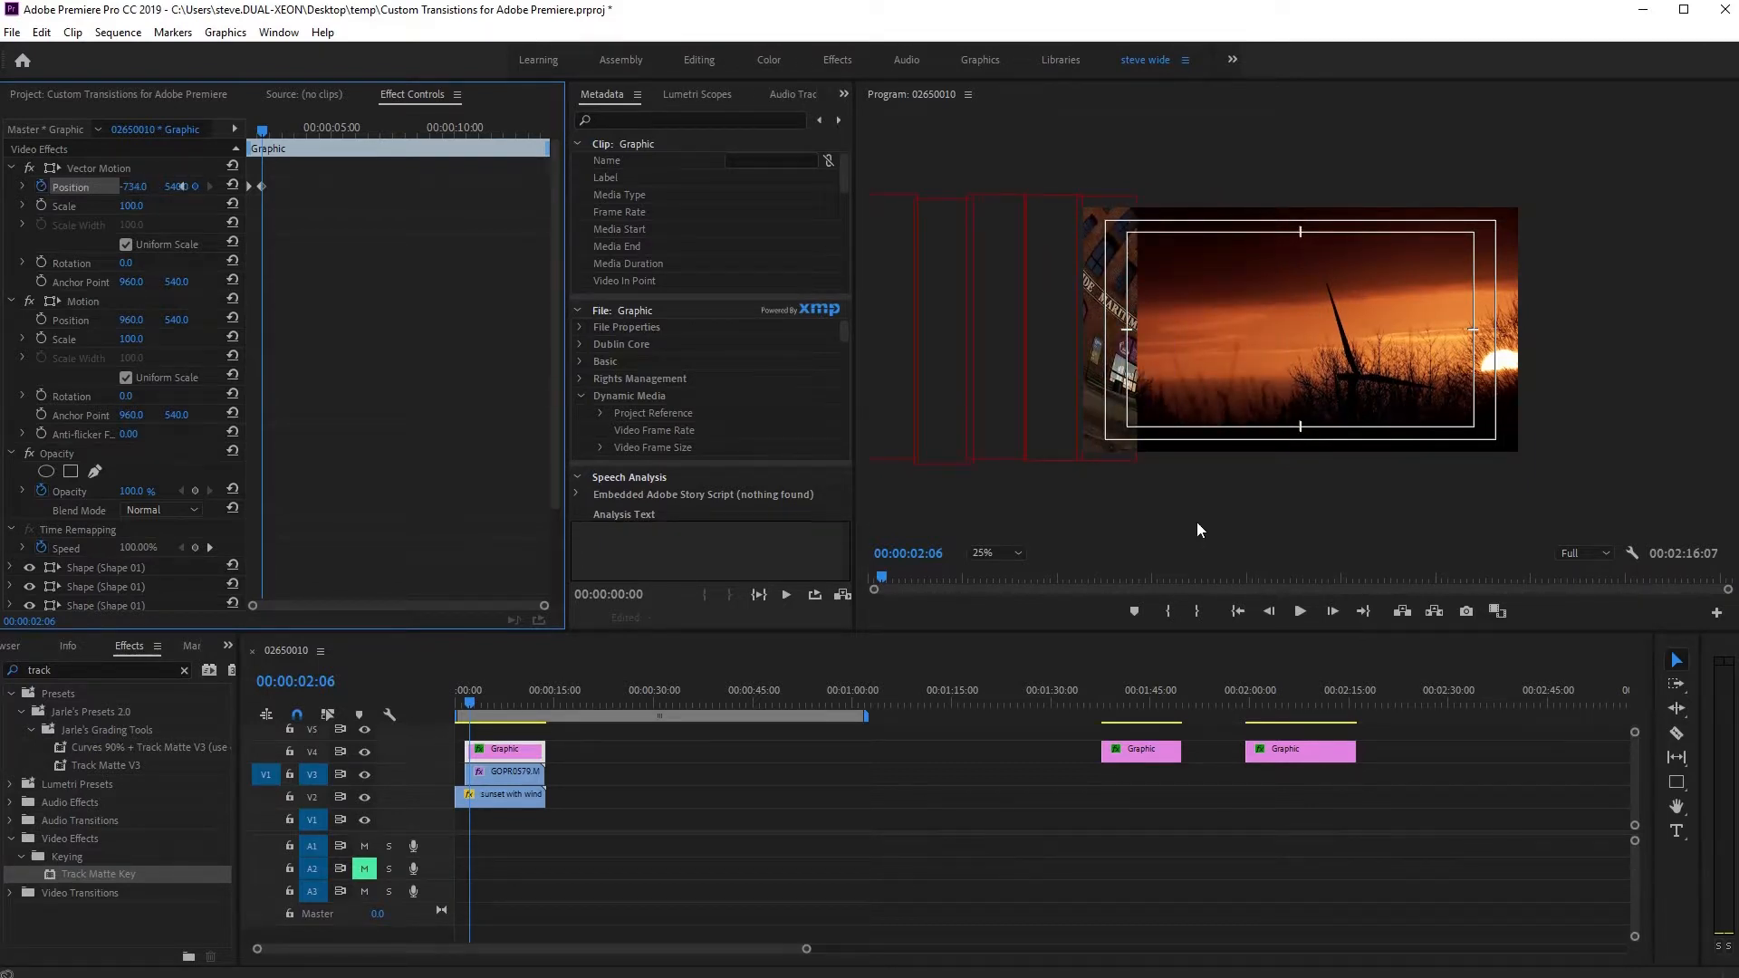
- Widen the graphic's last-listed shape, the white bar, rightward until it covers the whole video frame
left_click(801, 835)
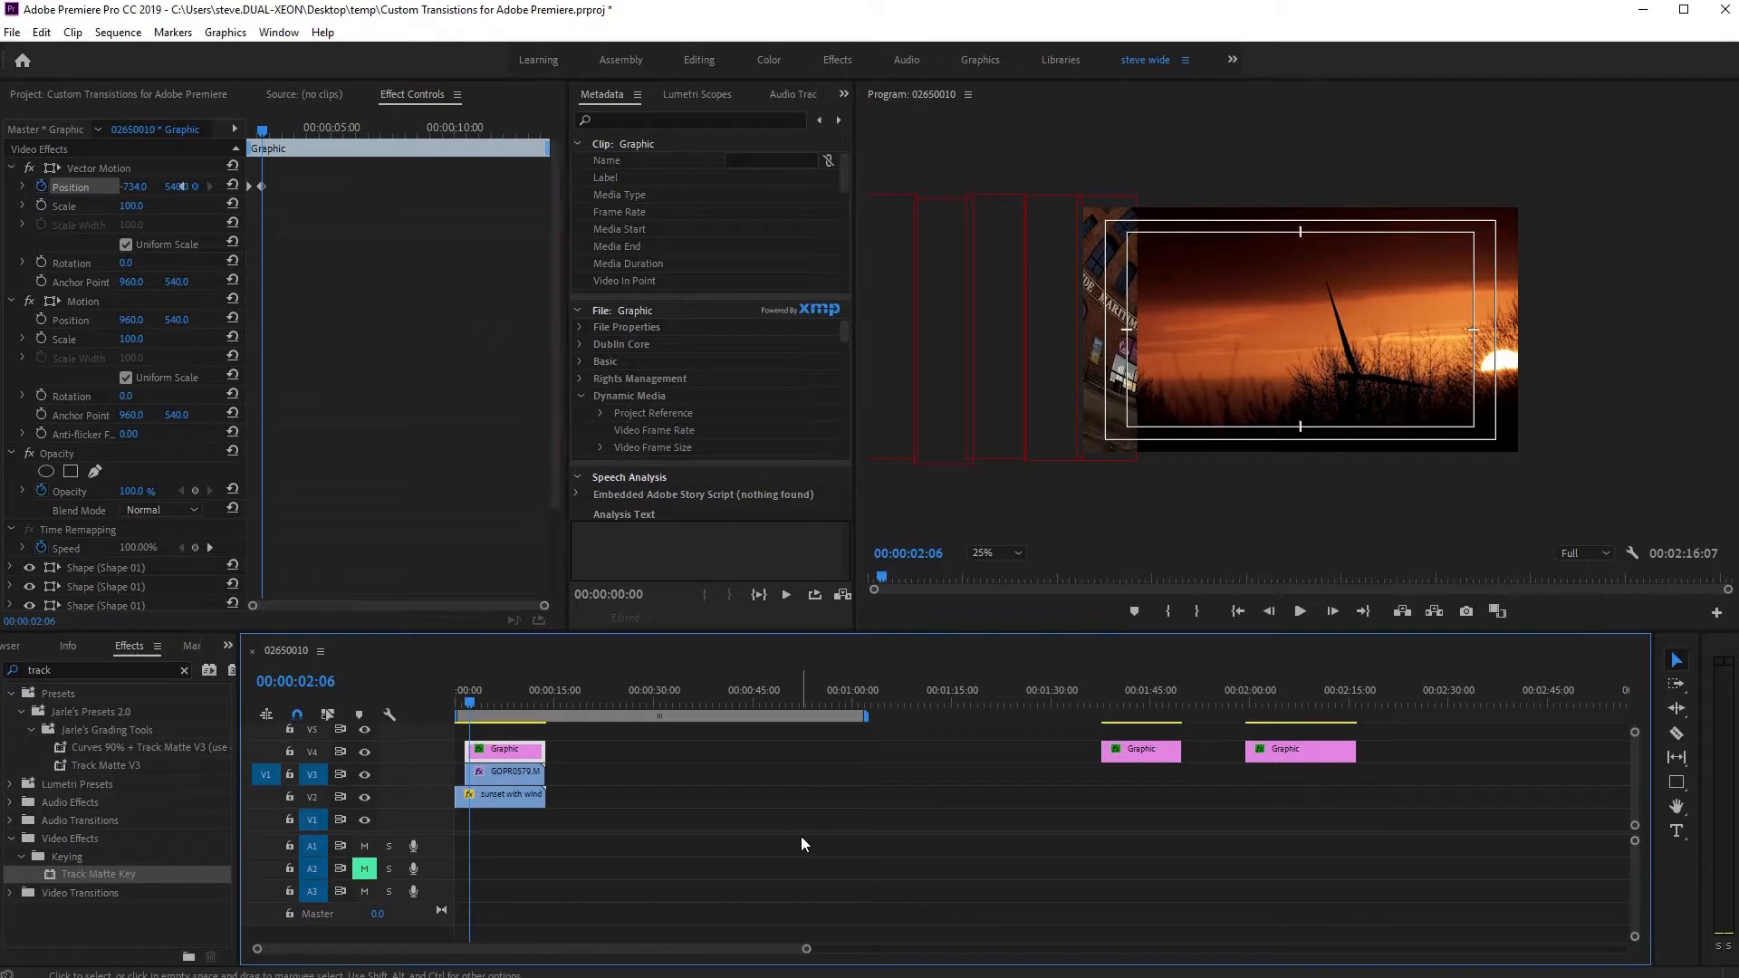
left_click(518, 753)
scroll(27, 489, "down", 3)
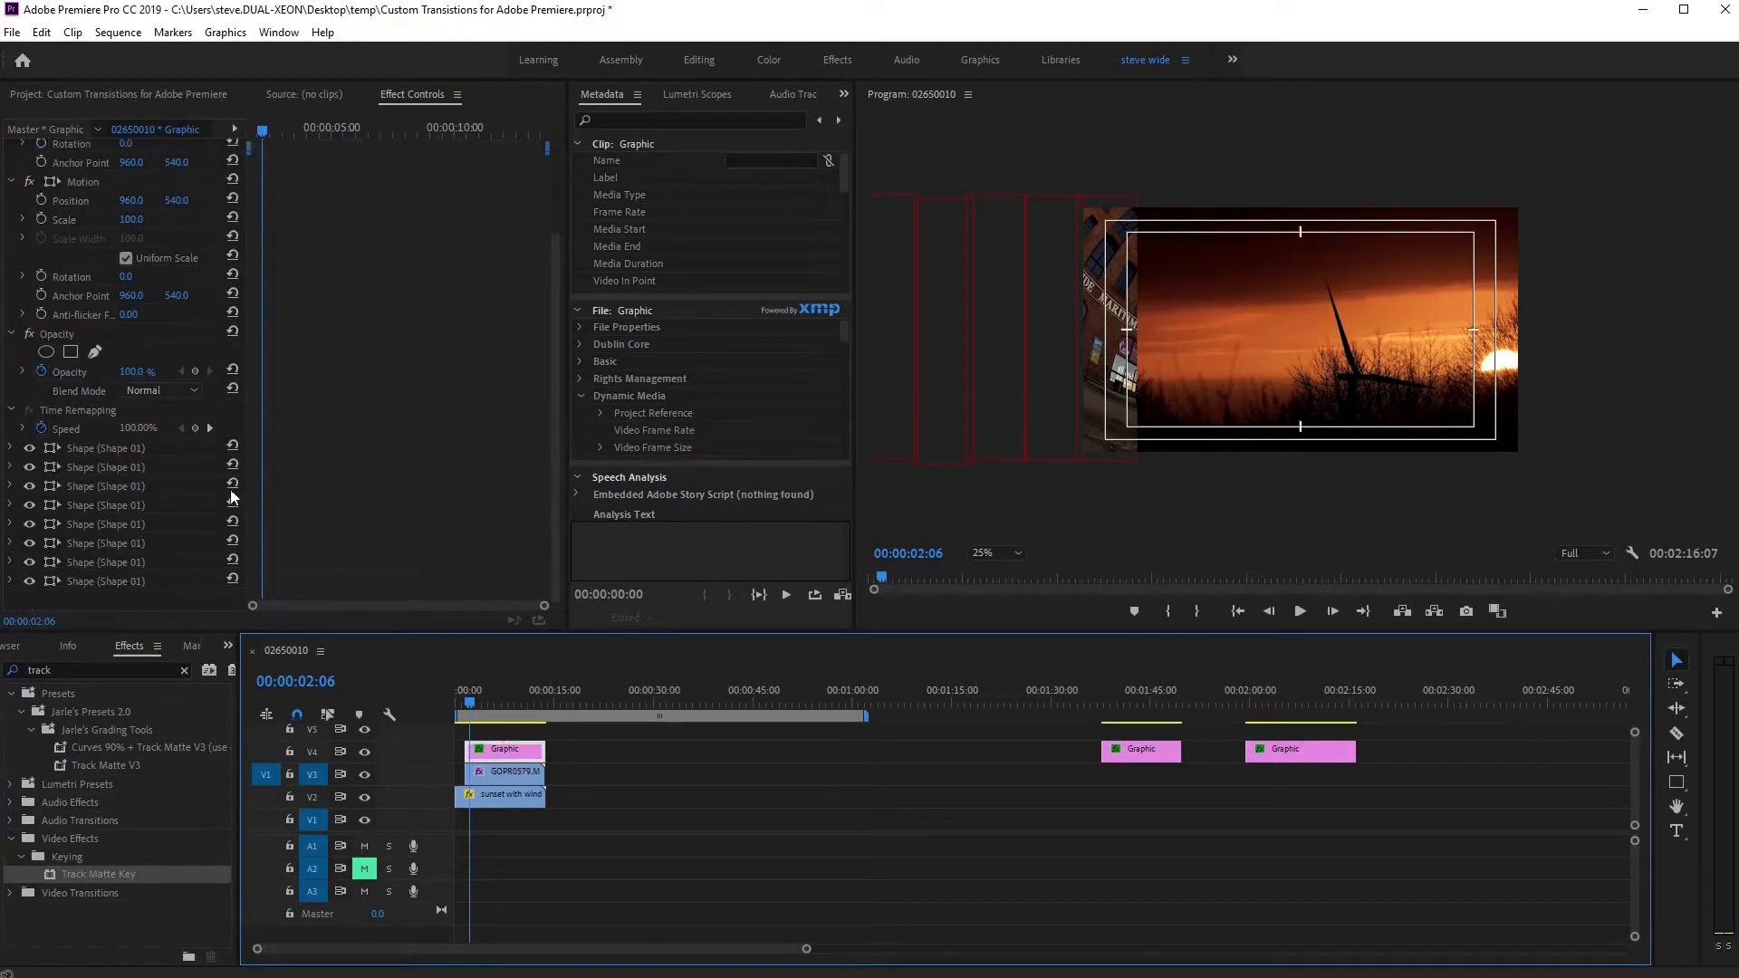
left_click(135, 580)
left_click_drag(1147, 322, 1531, 362)
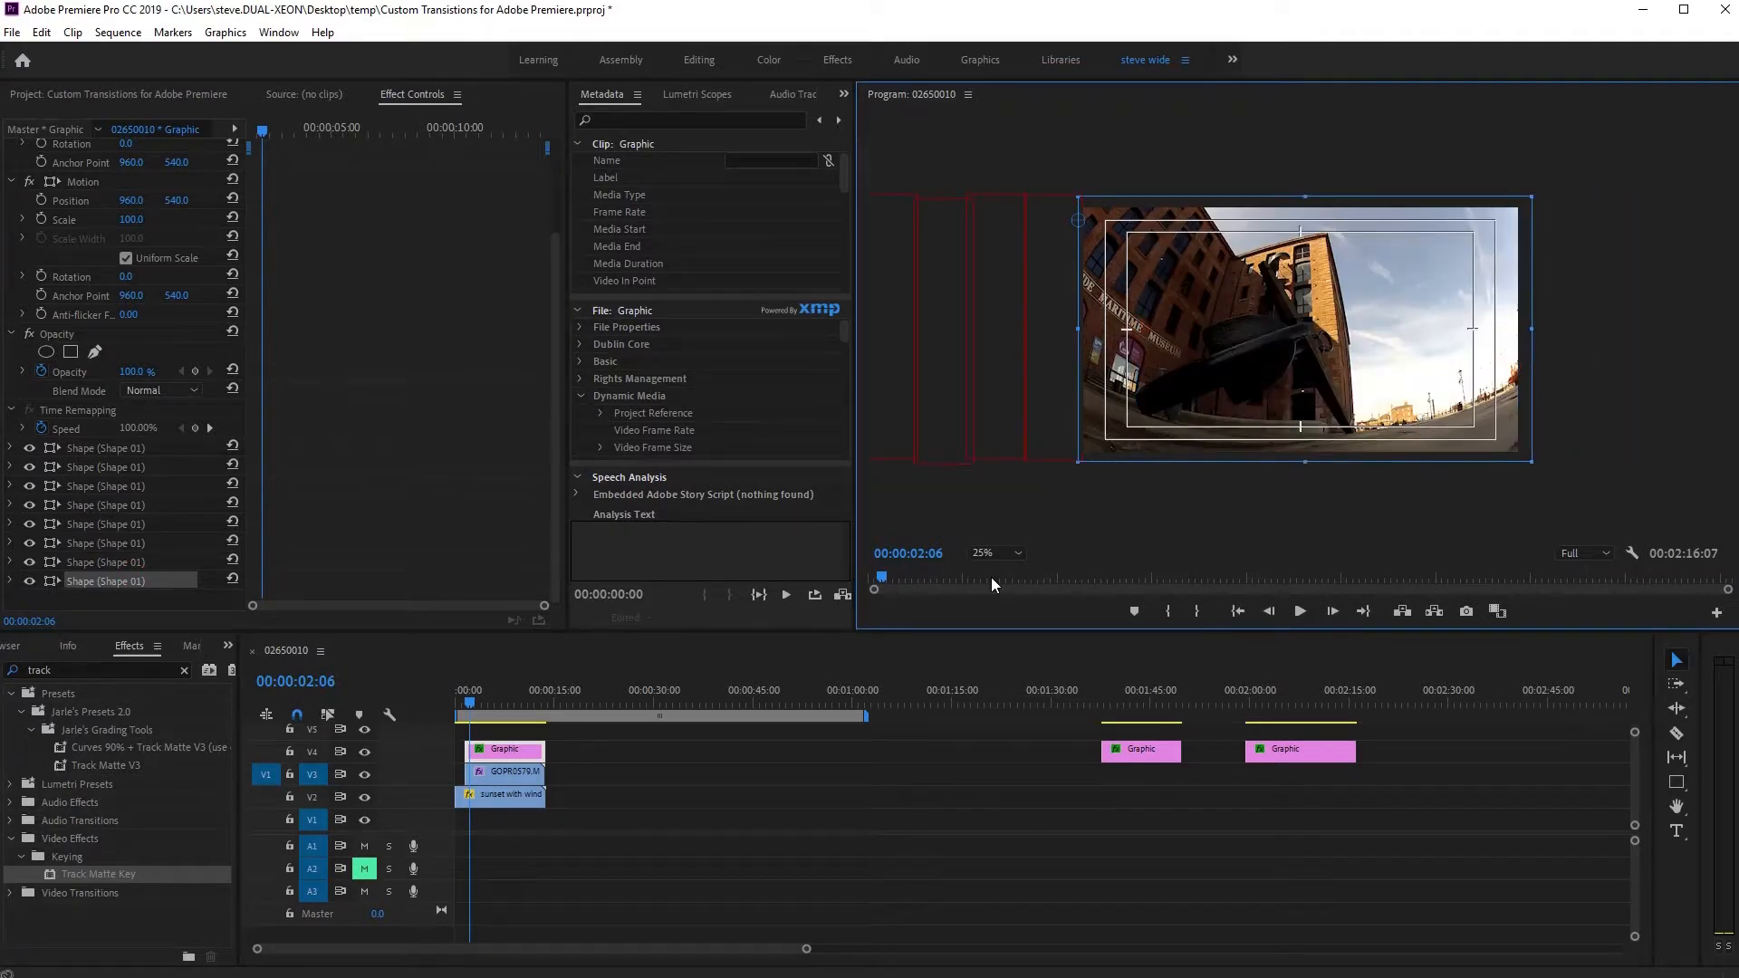
- Play the transition from its start to check the coverage of the widened white bar
left_click(464, 699)
key("space")
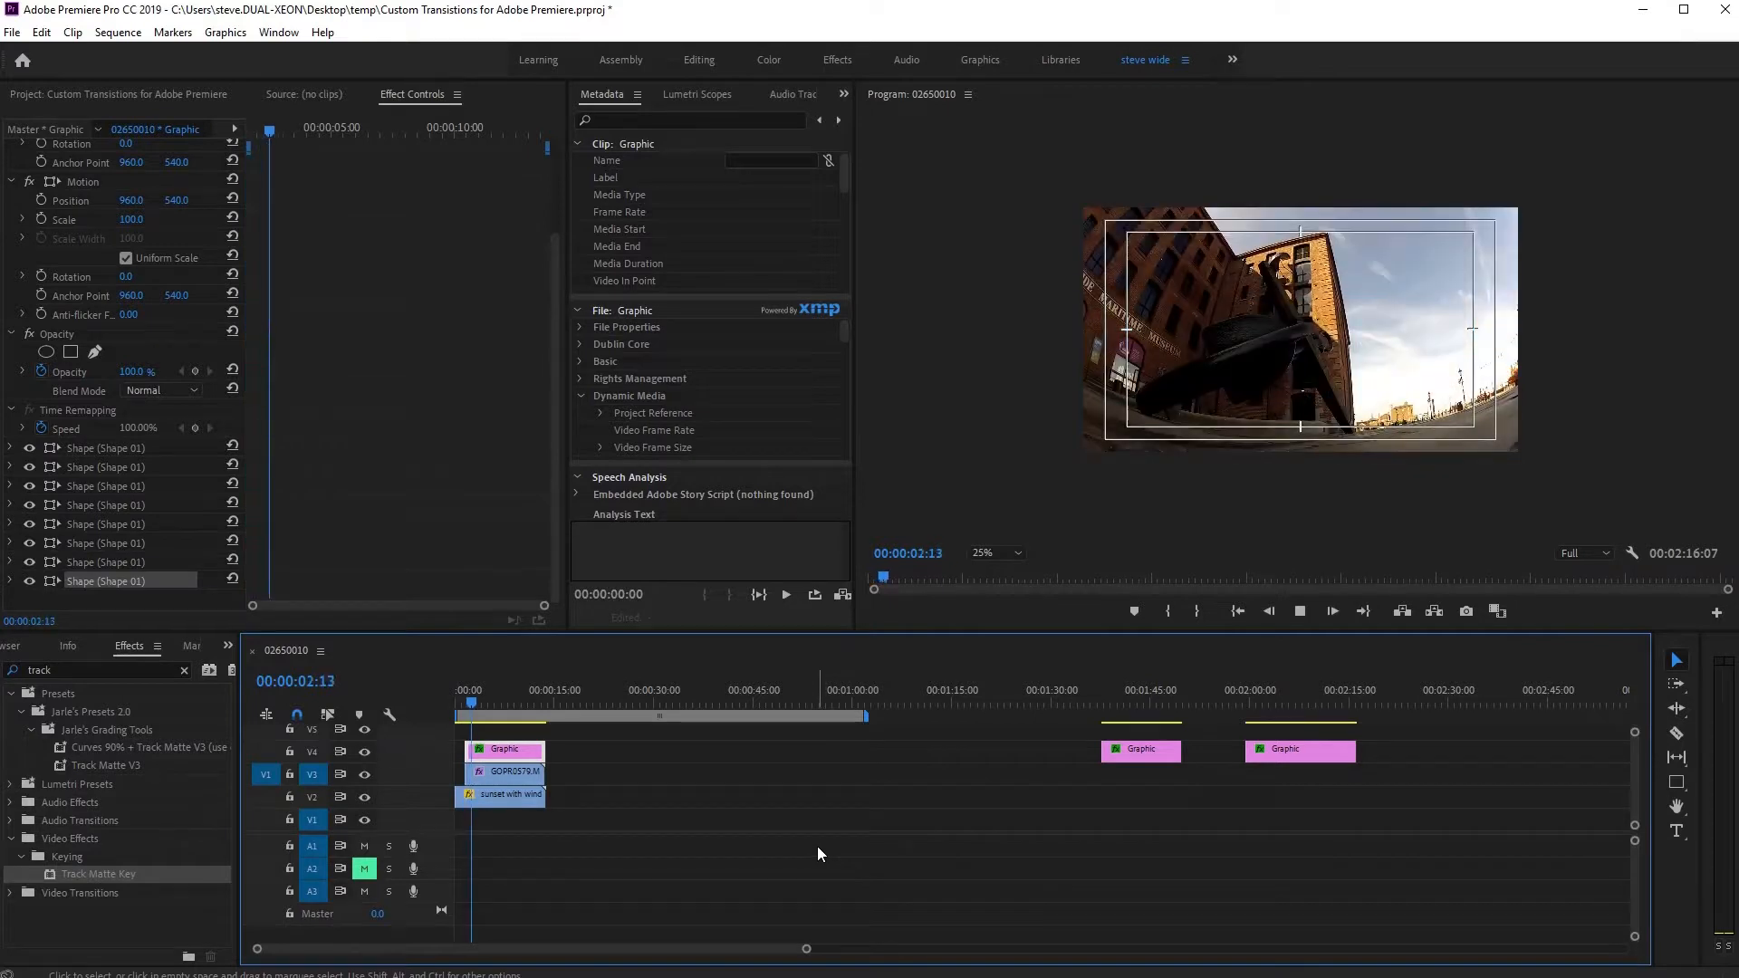
key("space")
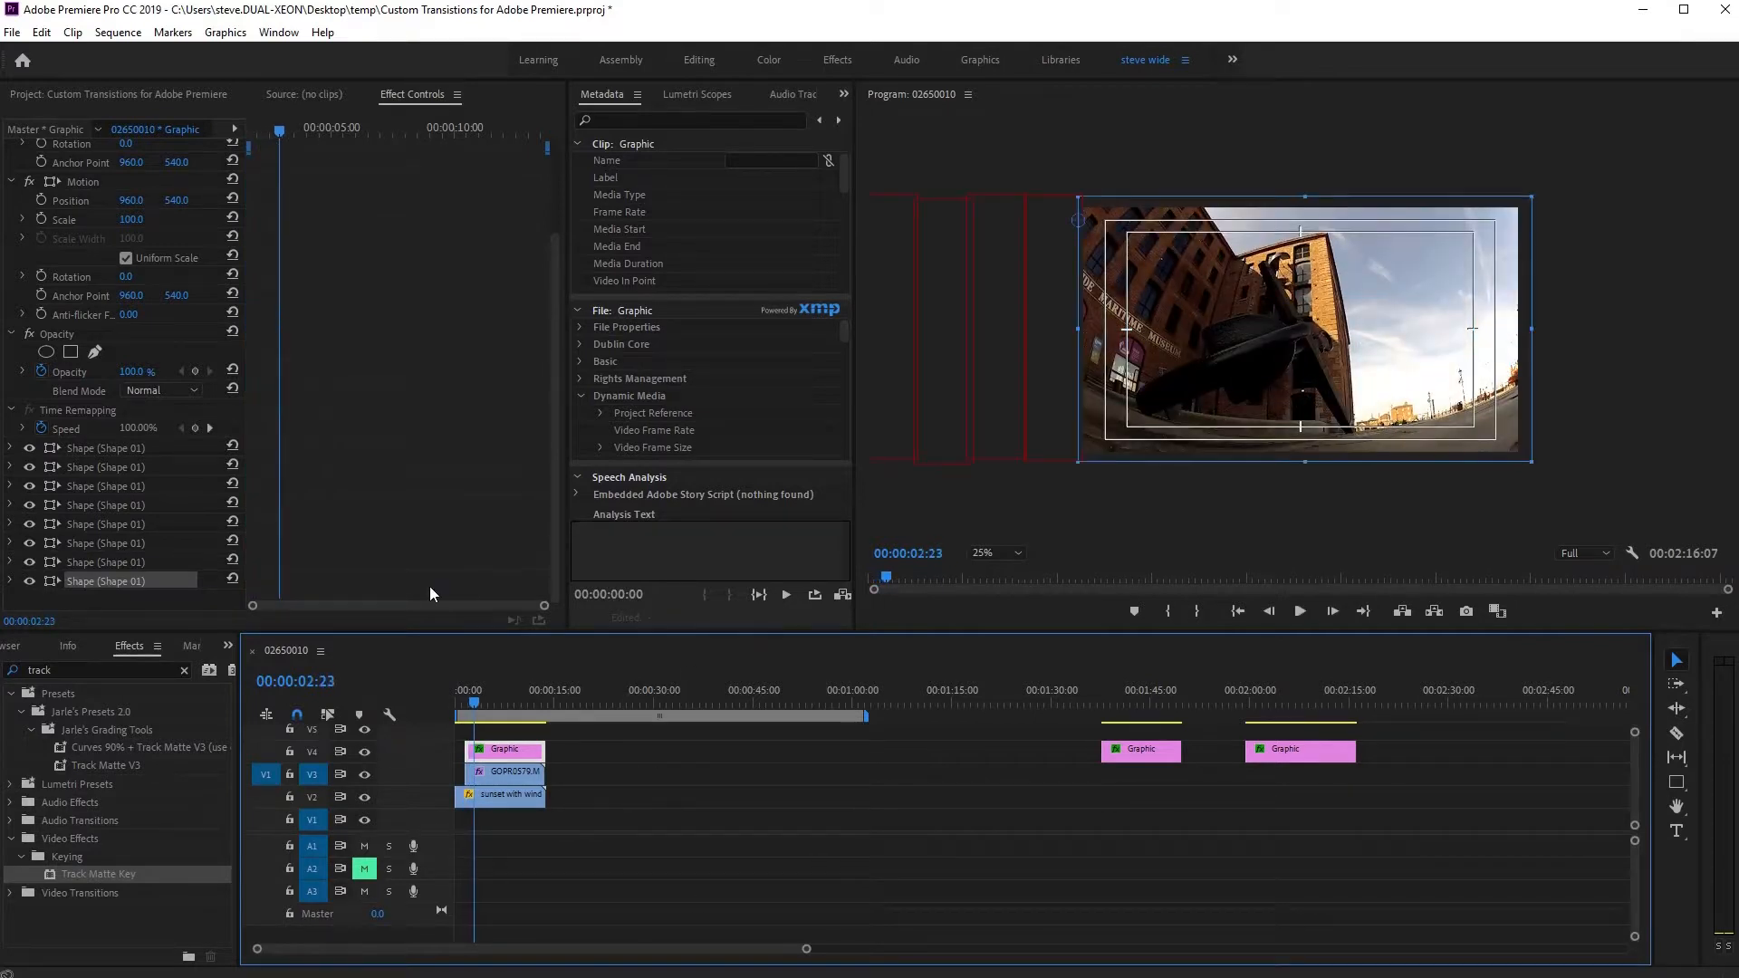
- Move the graphic's second Position keyframe slightly later to slow the wipe, and preview the transition from the clip start
left_click(603, 837)
left_click(524, 750)
left_click(275, 188)
left_click(265, 129)
left_click_drag(268, 129, 1, 134)
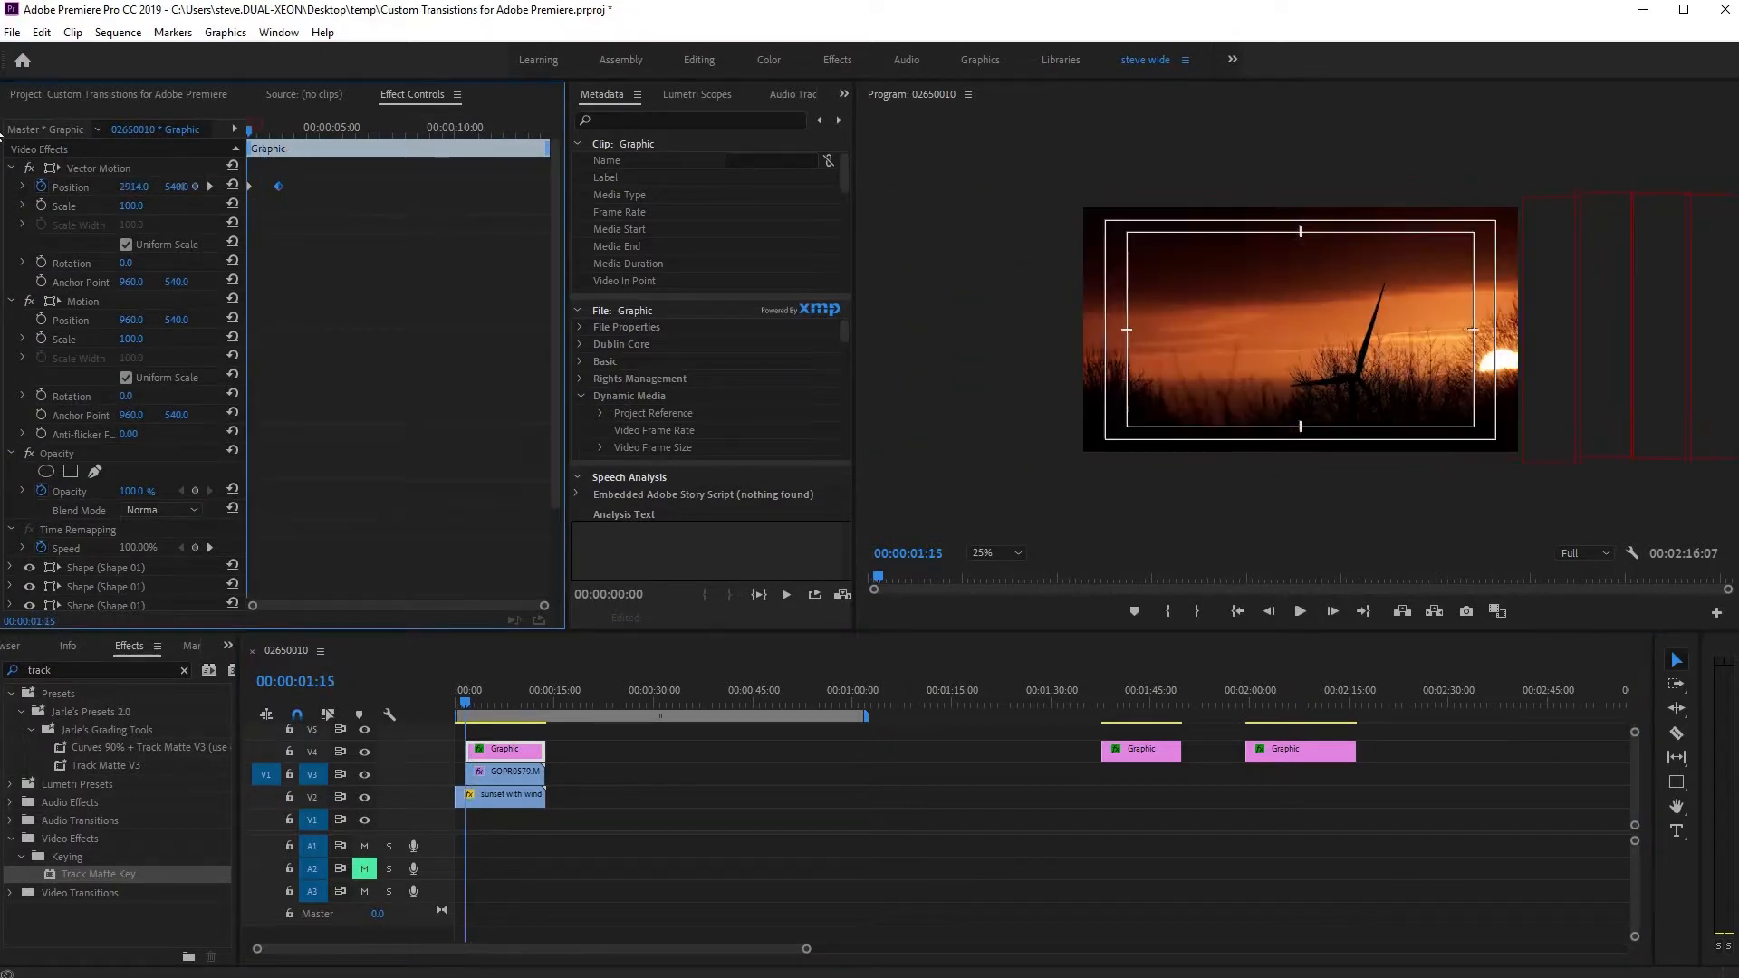
key("space")
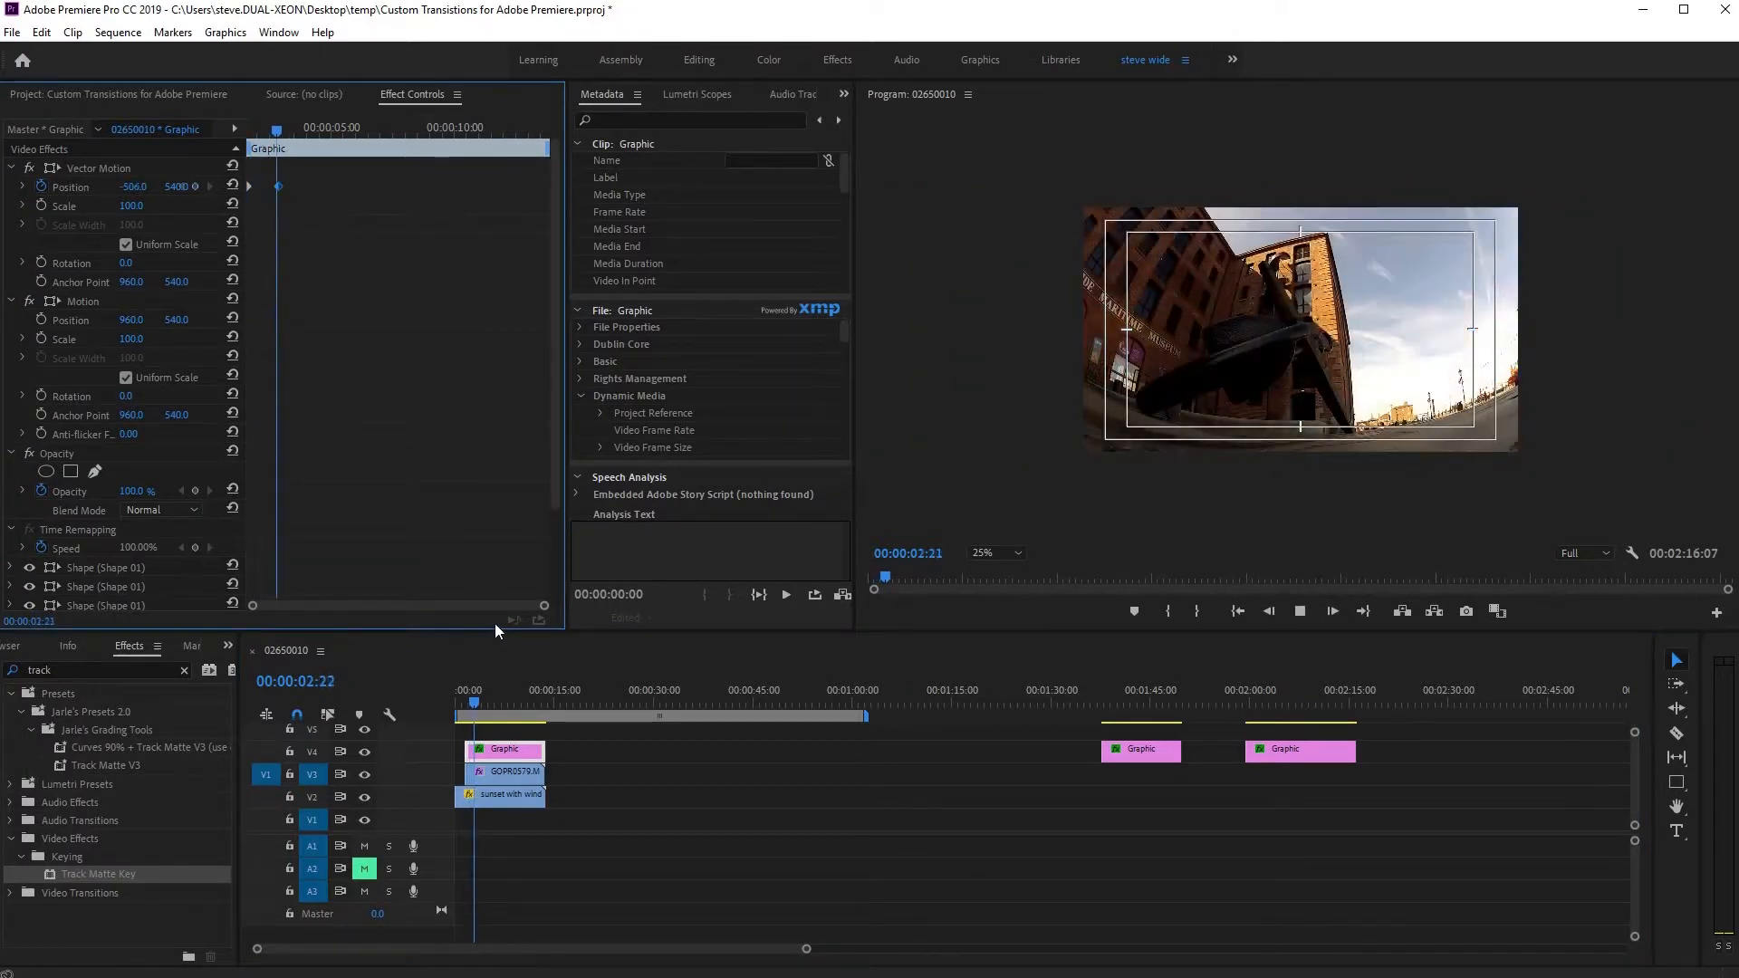
key("space")
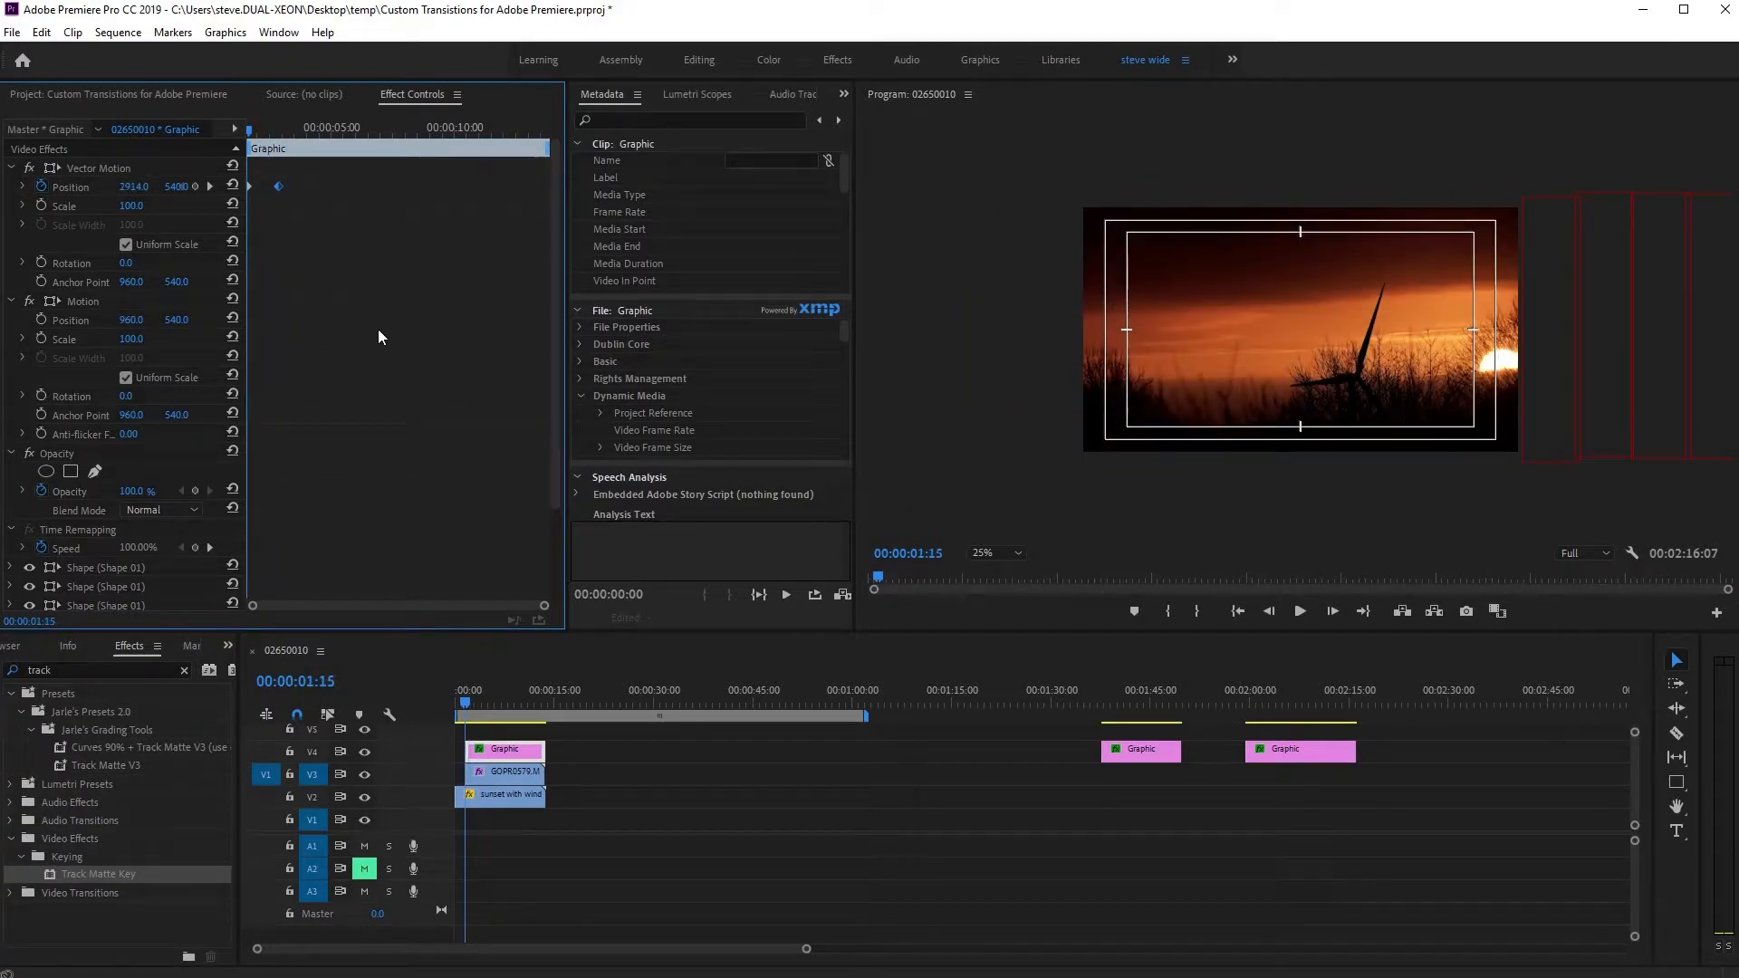
- Delete the graphic's Vector Motion Position keyframes and reset that position to 960, 540
left_click(39, 186)
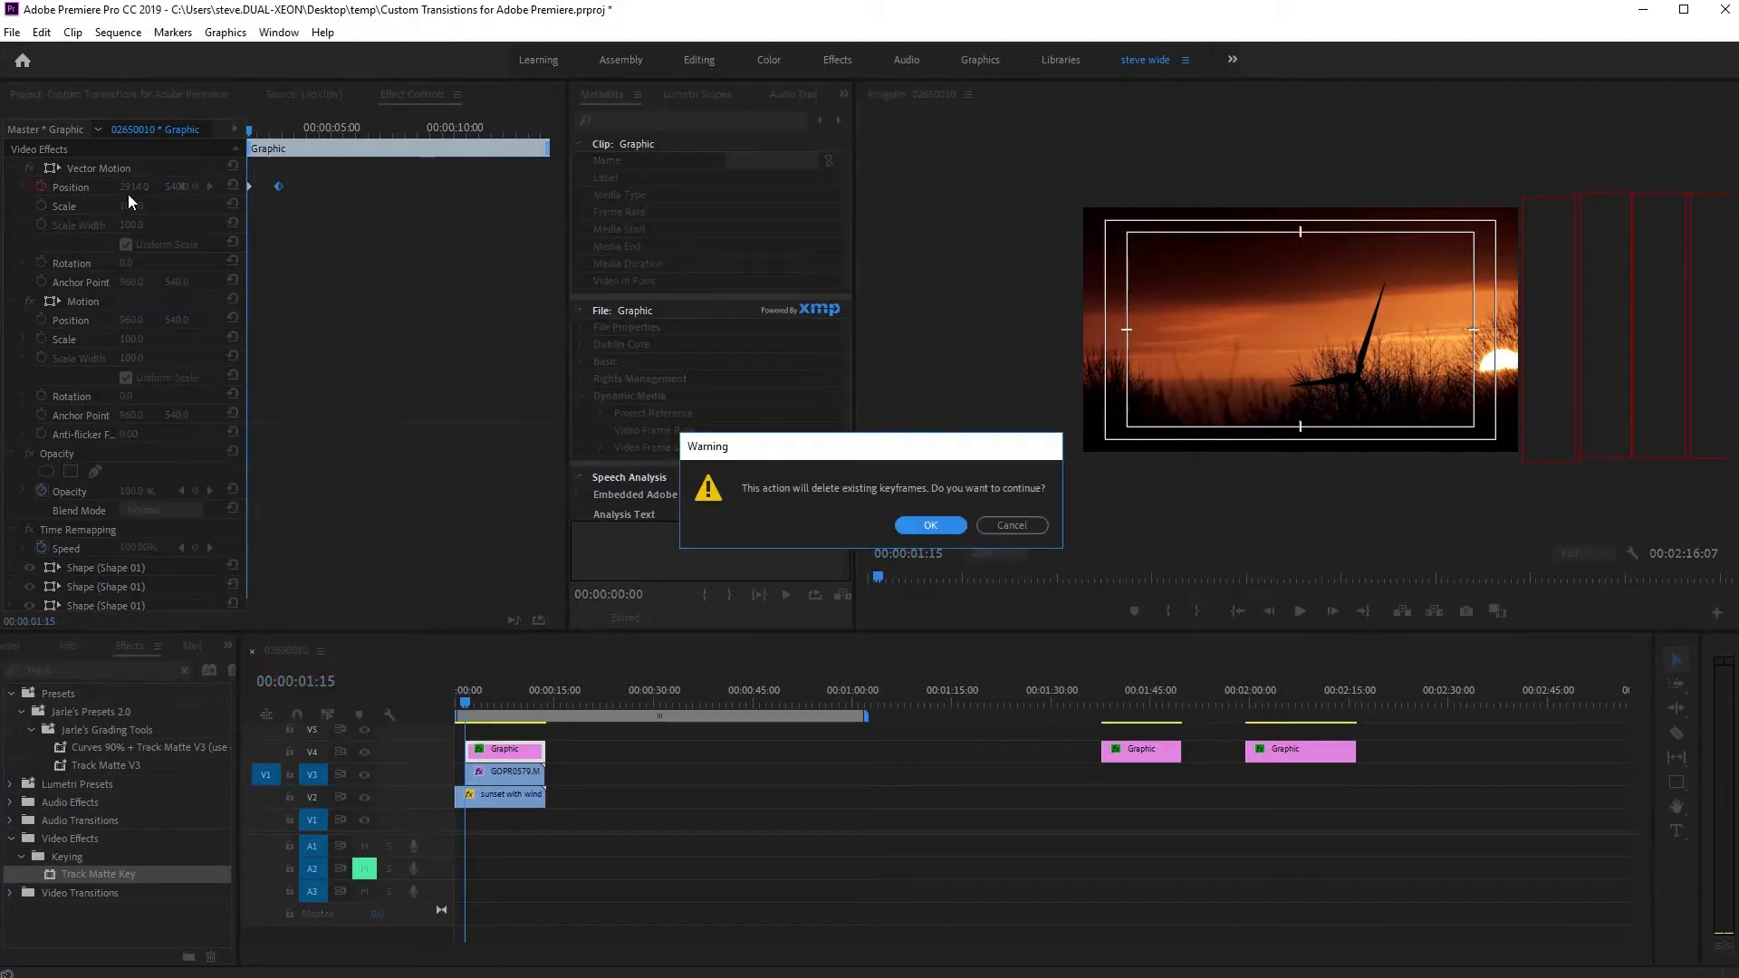
left_click(949, 529)
left_click(133, 186)
type("960")
key("Tab")
type("5")
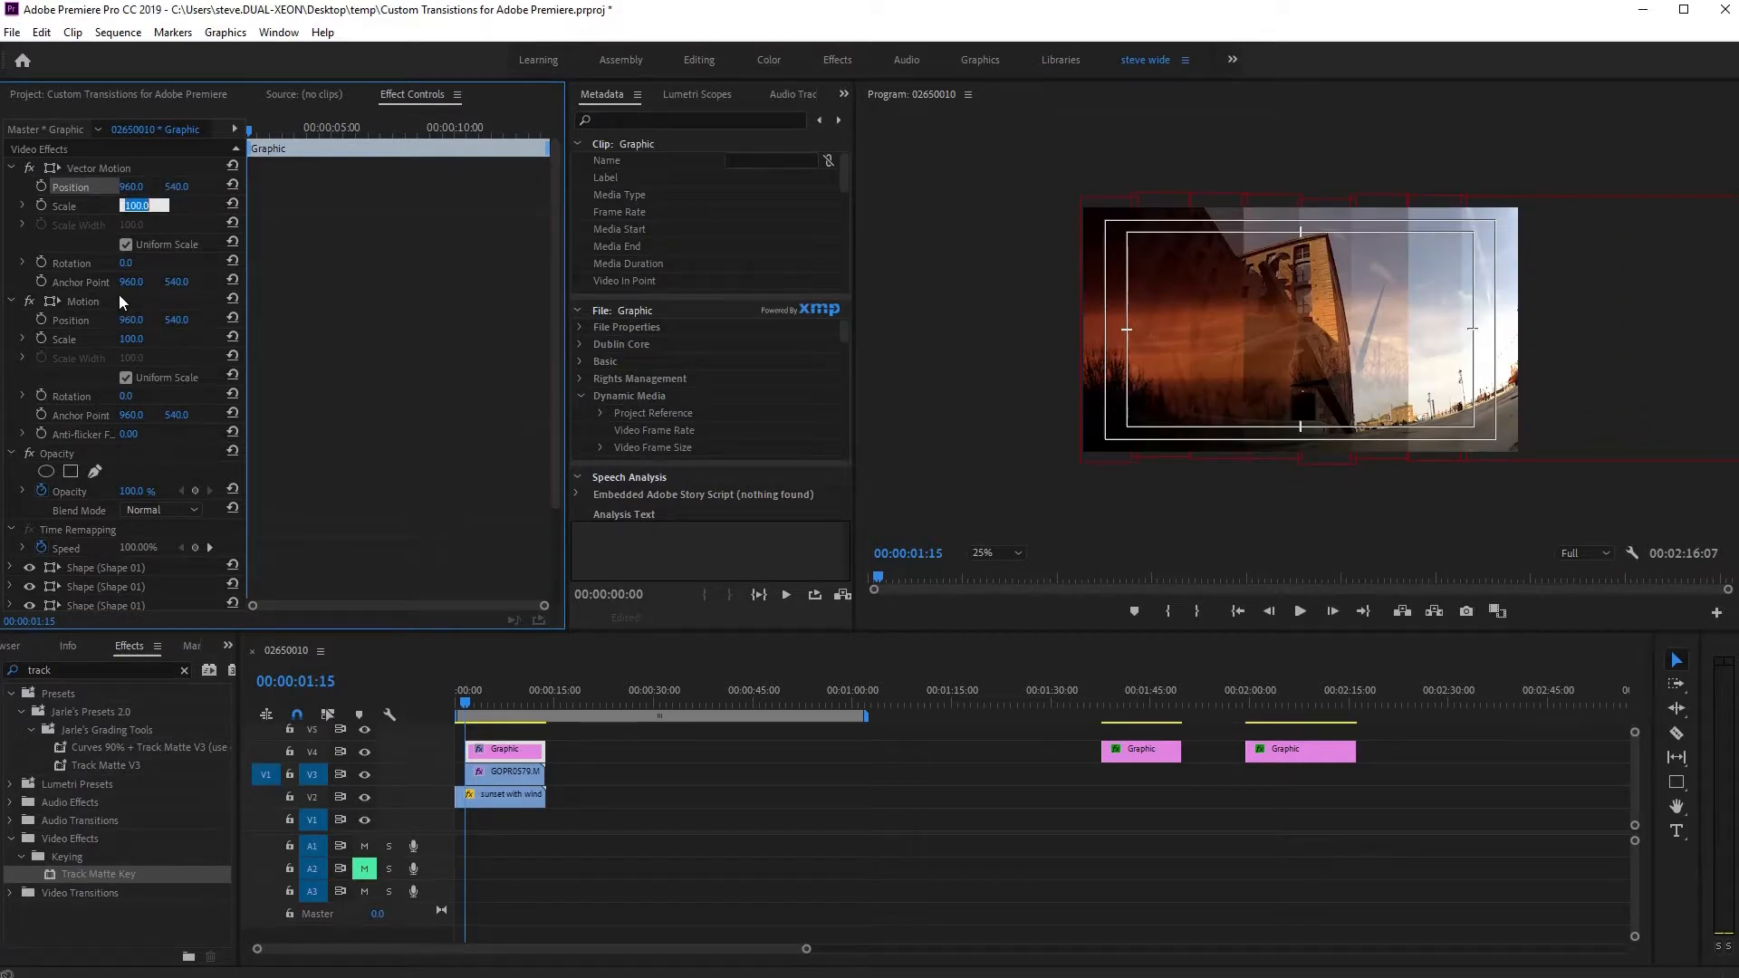
- Try shifting the graphic horizontally with the regular Motion Position, and restore its X value to 960
left_click_drag(133, 323, 282, 357)
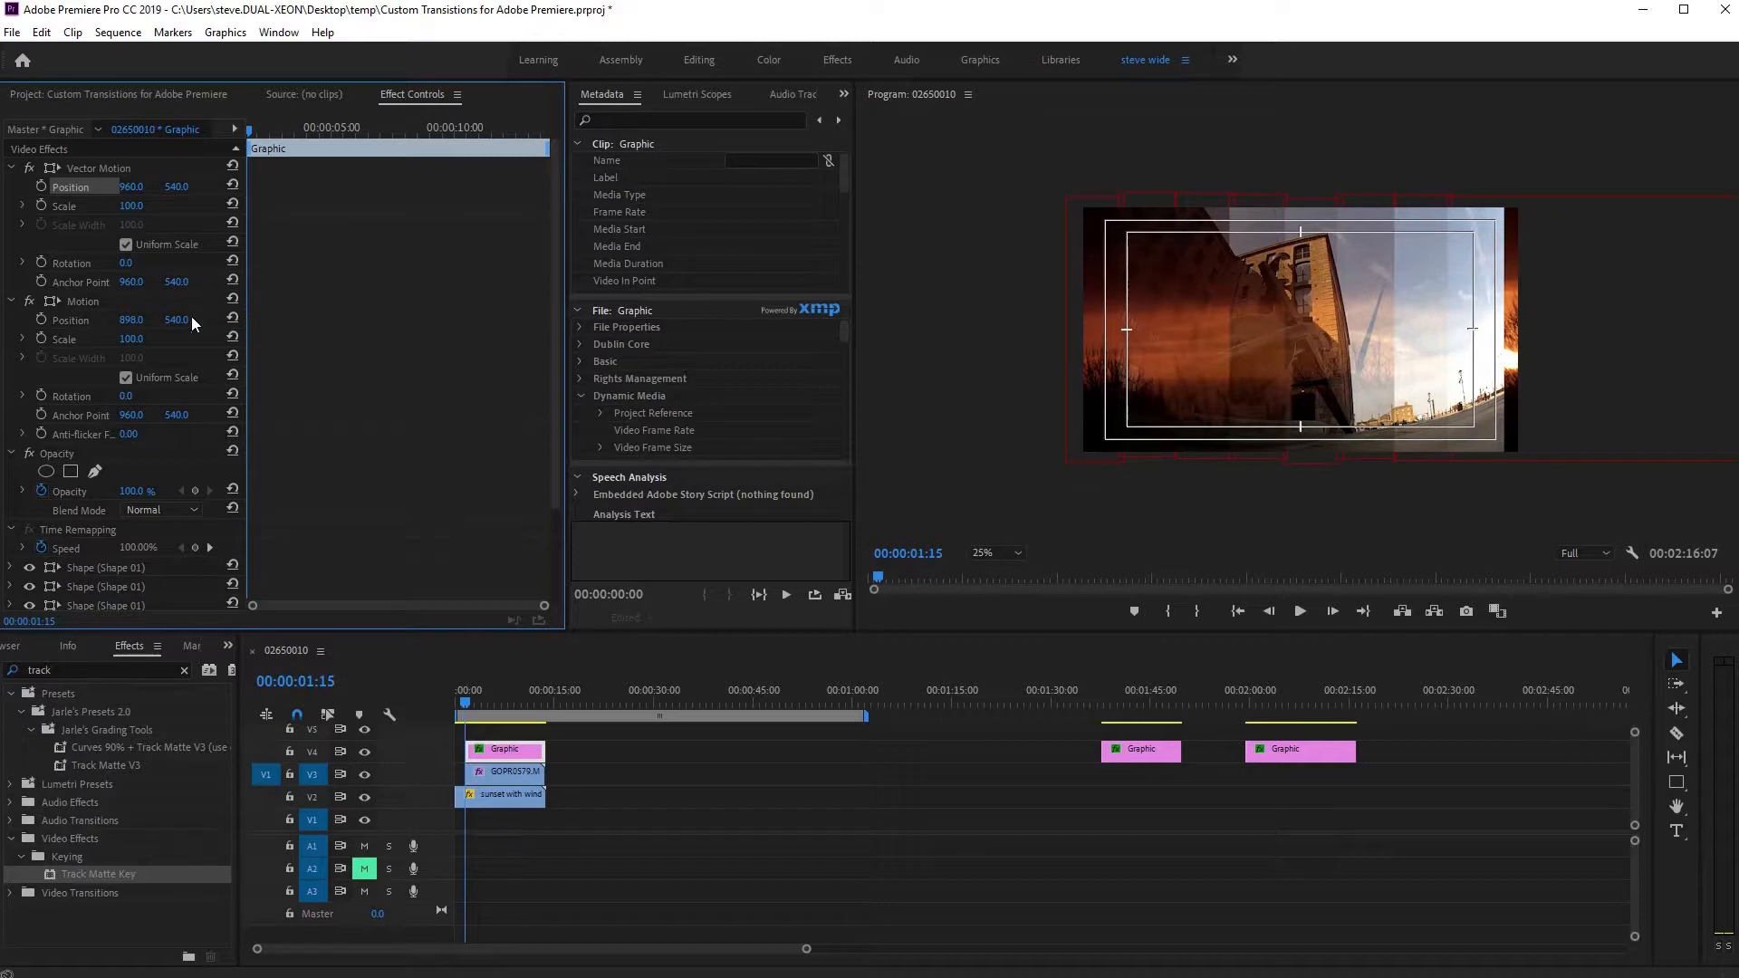
left_click_drag(132, 323, 1653, 493)
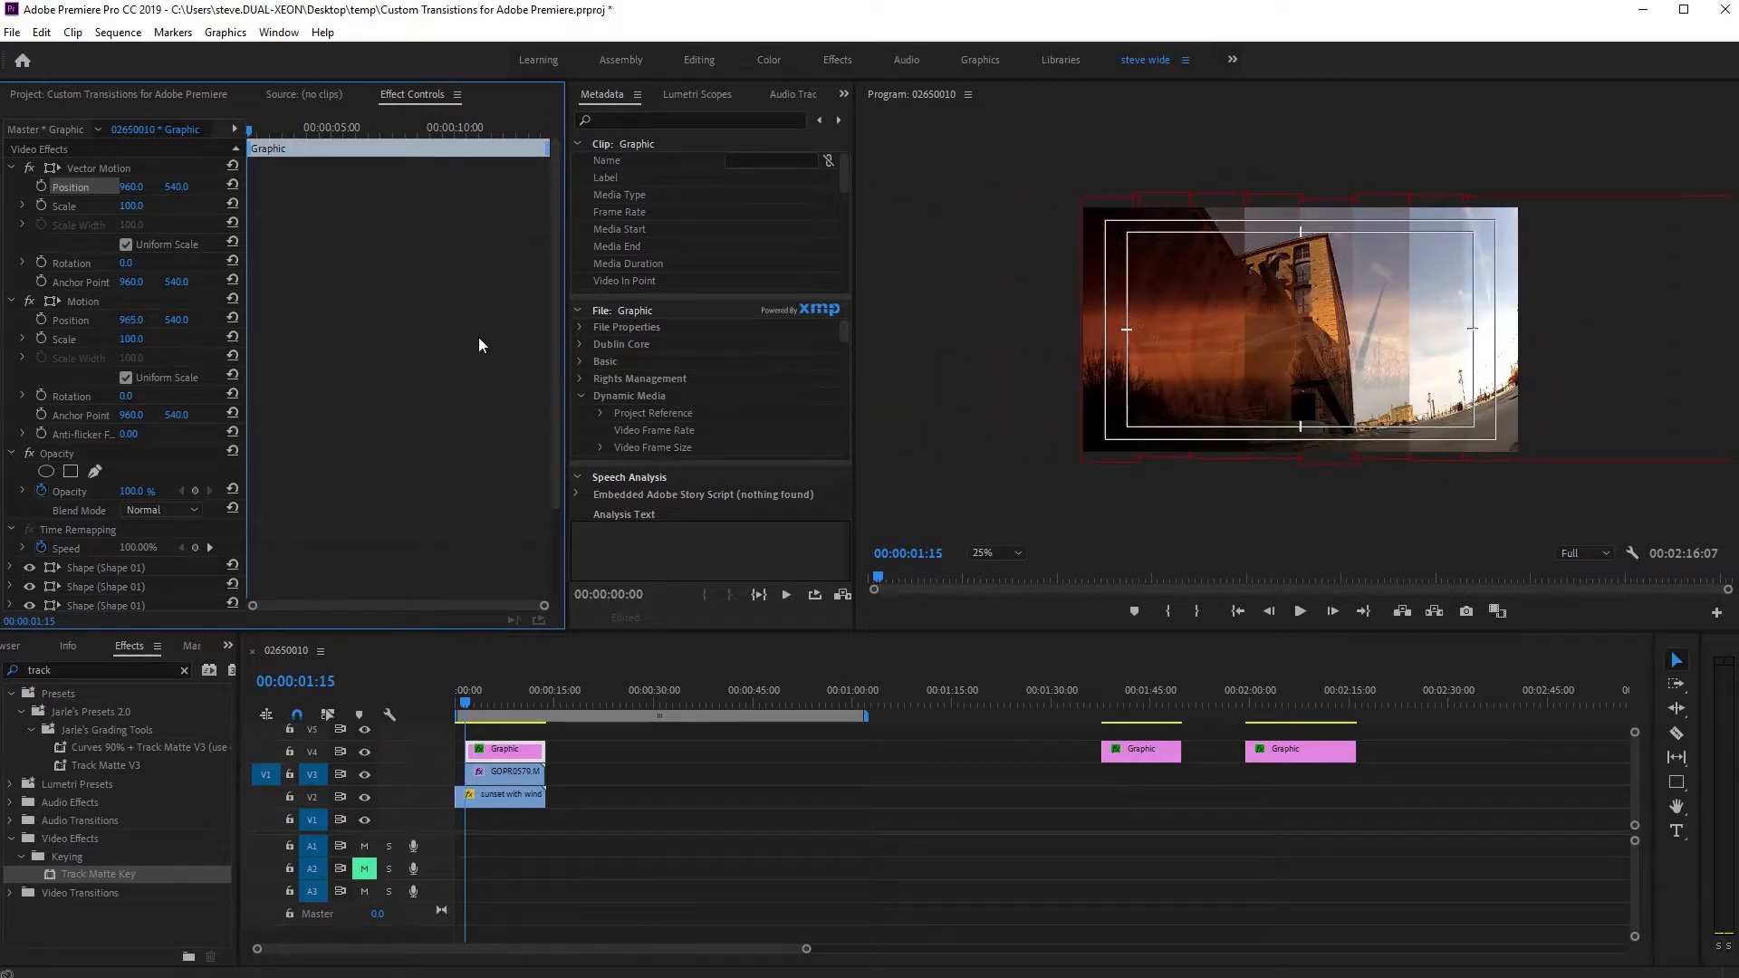
left_click(124, 321)
type("960")
key("Return")
- Keyframe the graphic's Vector Motion Position from X 2915 at the clip start to X -767 at 00:00:03:02
left_click(42, 188)
left_click_drag(137, 192, 1738, 272)
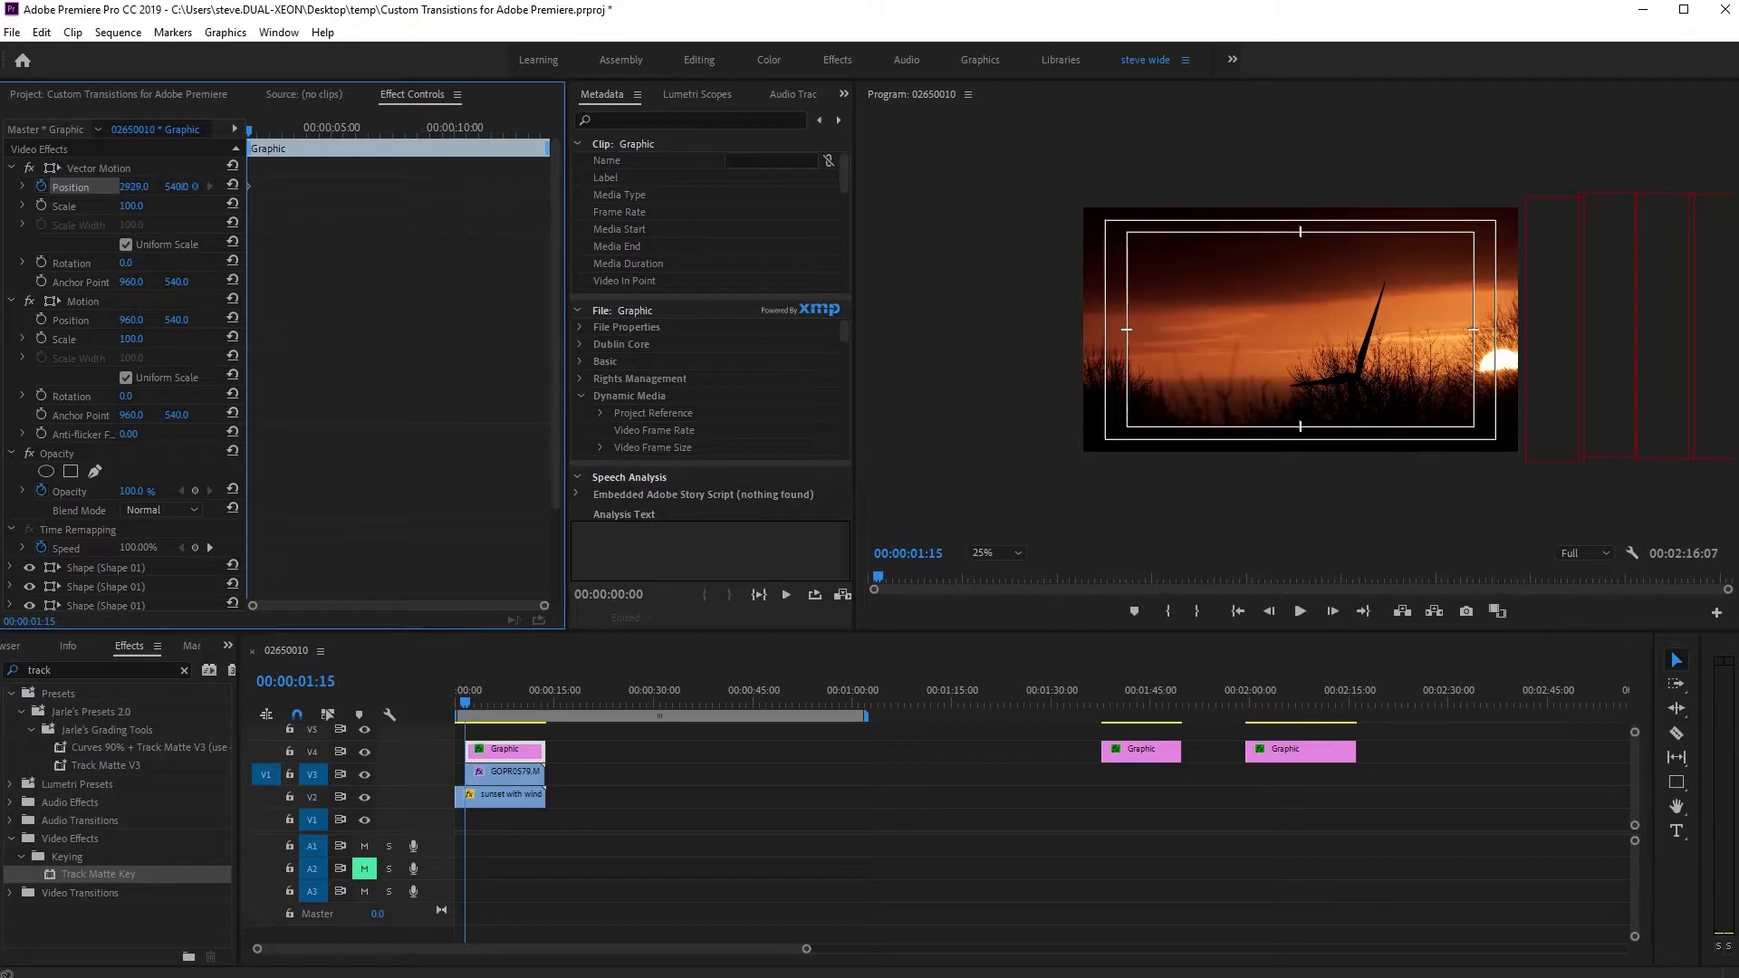
left_click_drag(251, 134, 284, 134)
left_click_drag(131, 187, 89, 229)
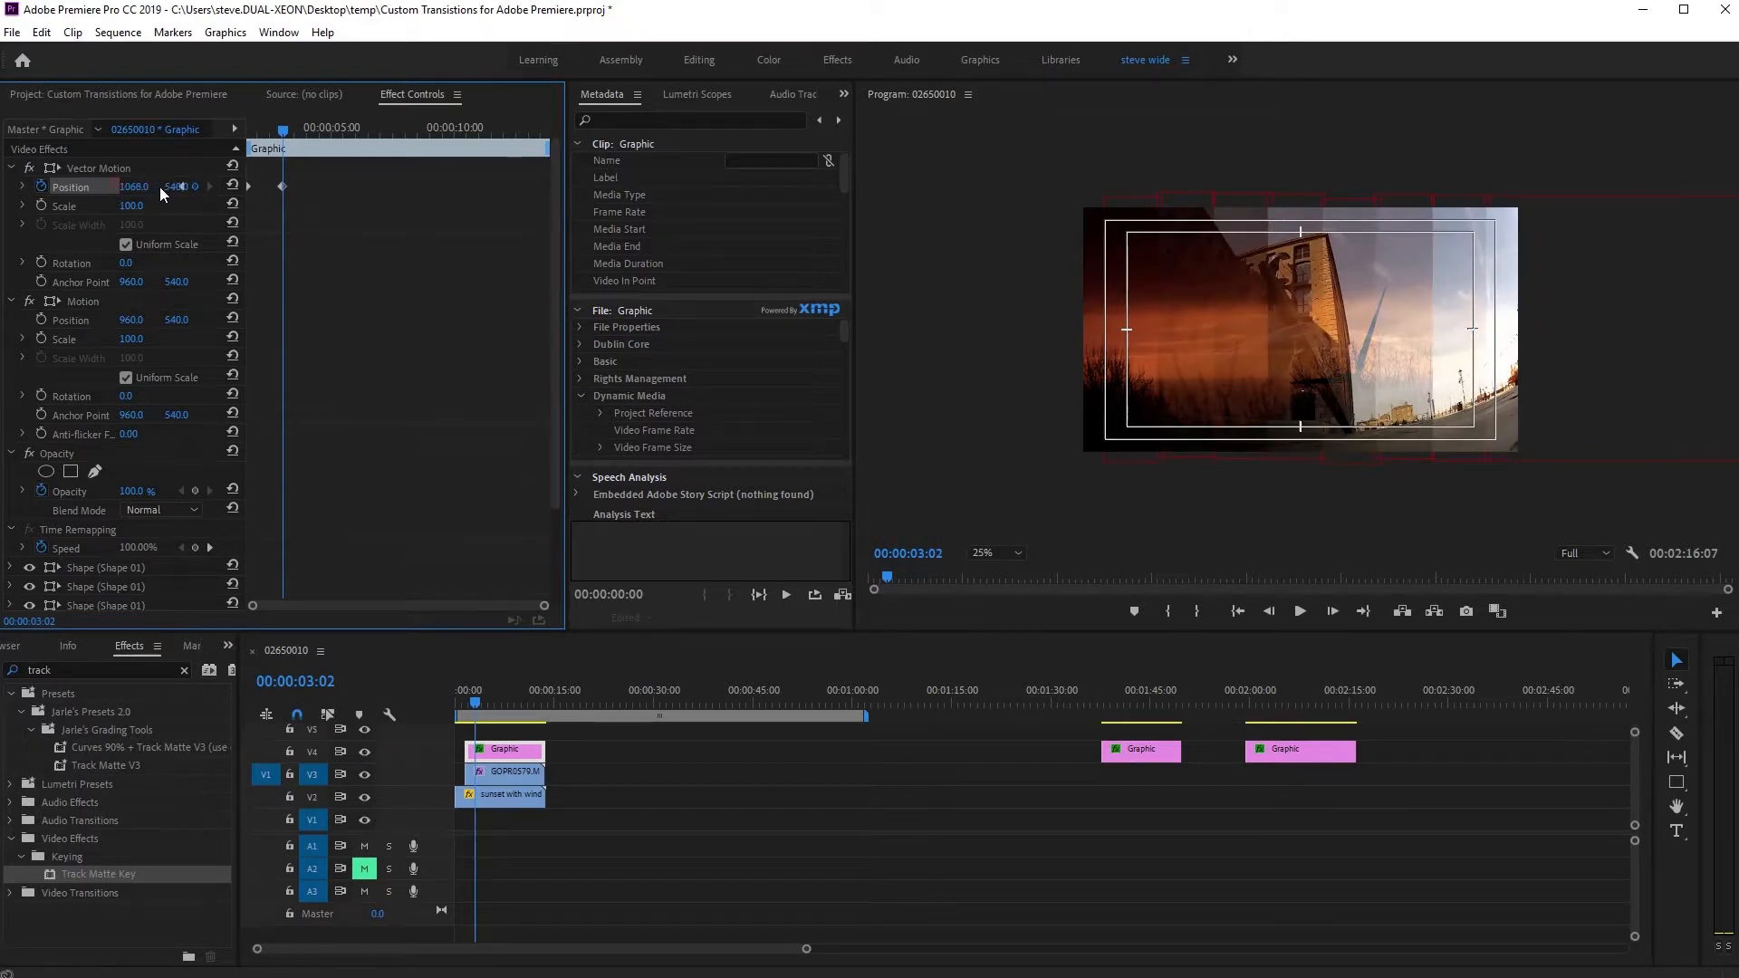
- Play and scrub through the transition to inspect how the bars reveal the GOPR0579 clip
key("Home")
key("space")
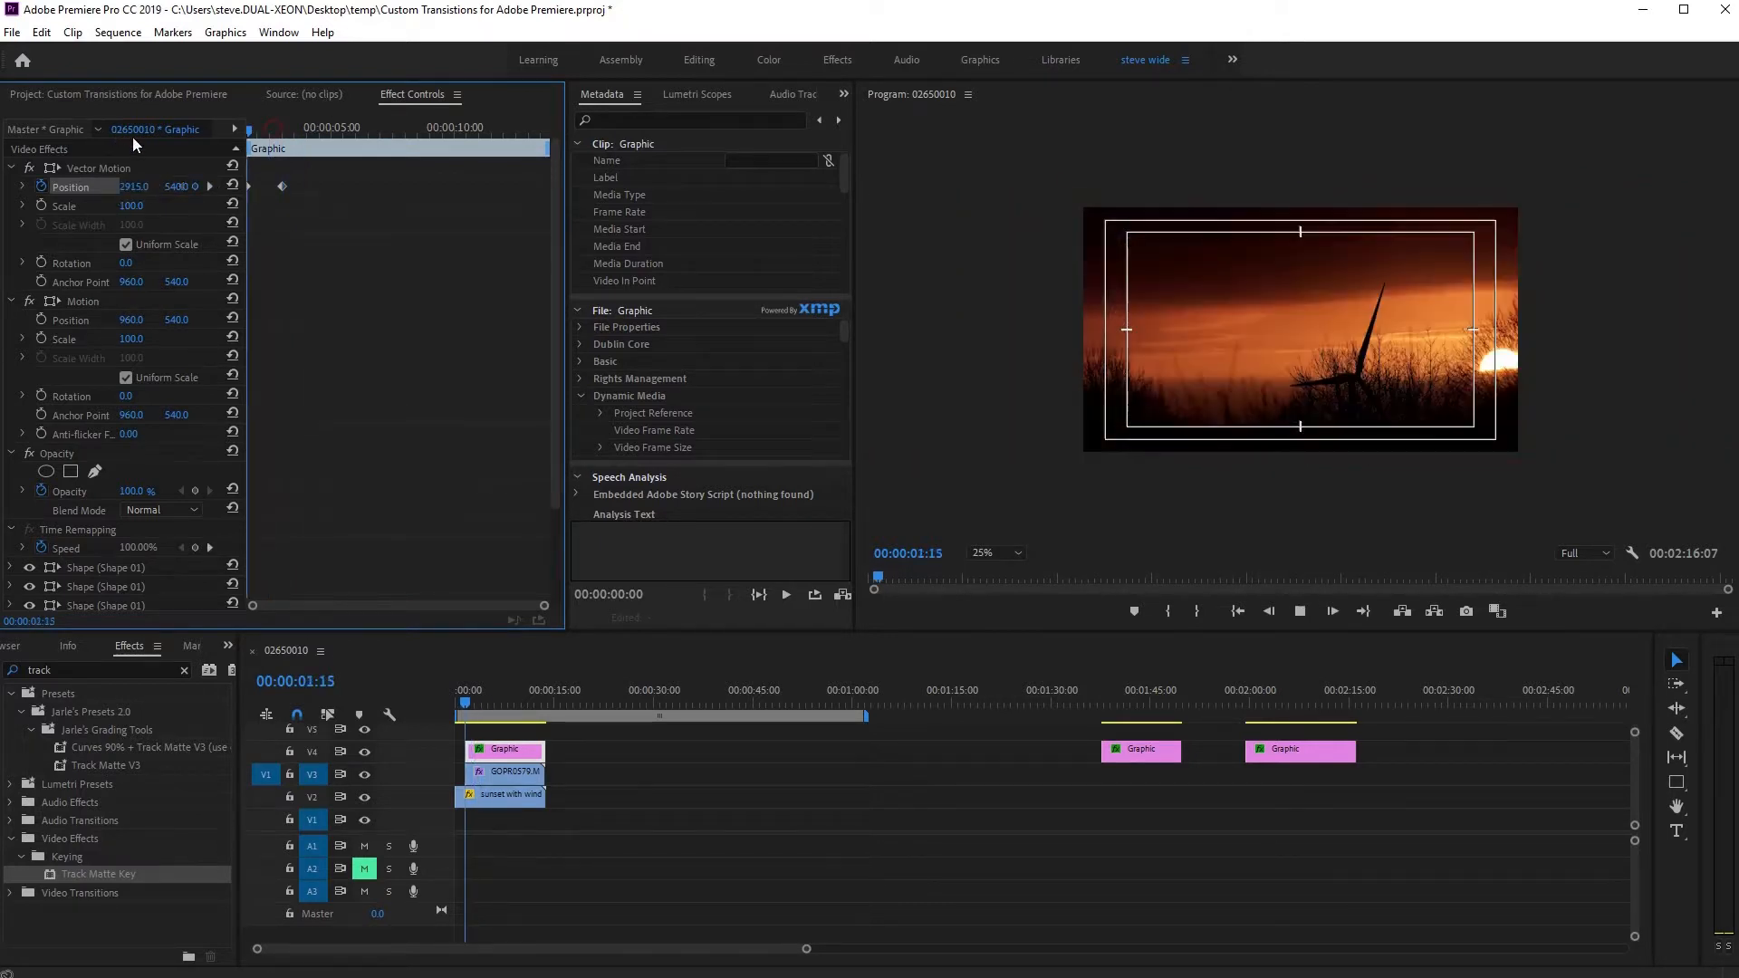
key("space")
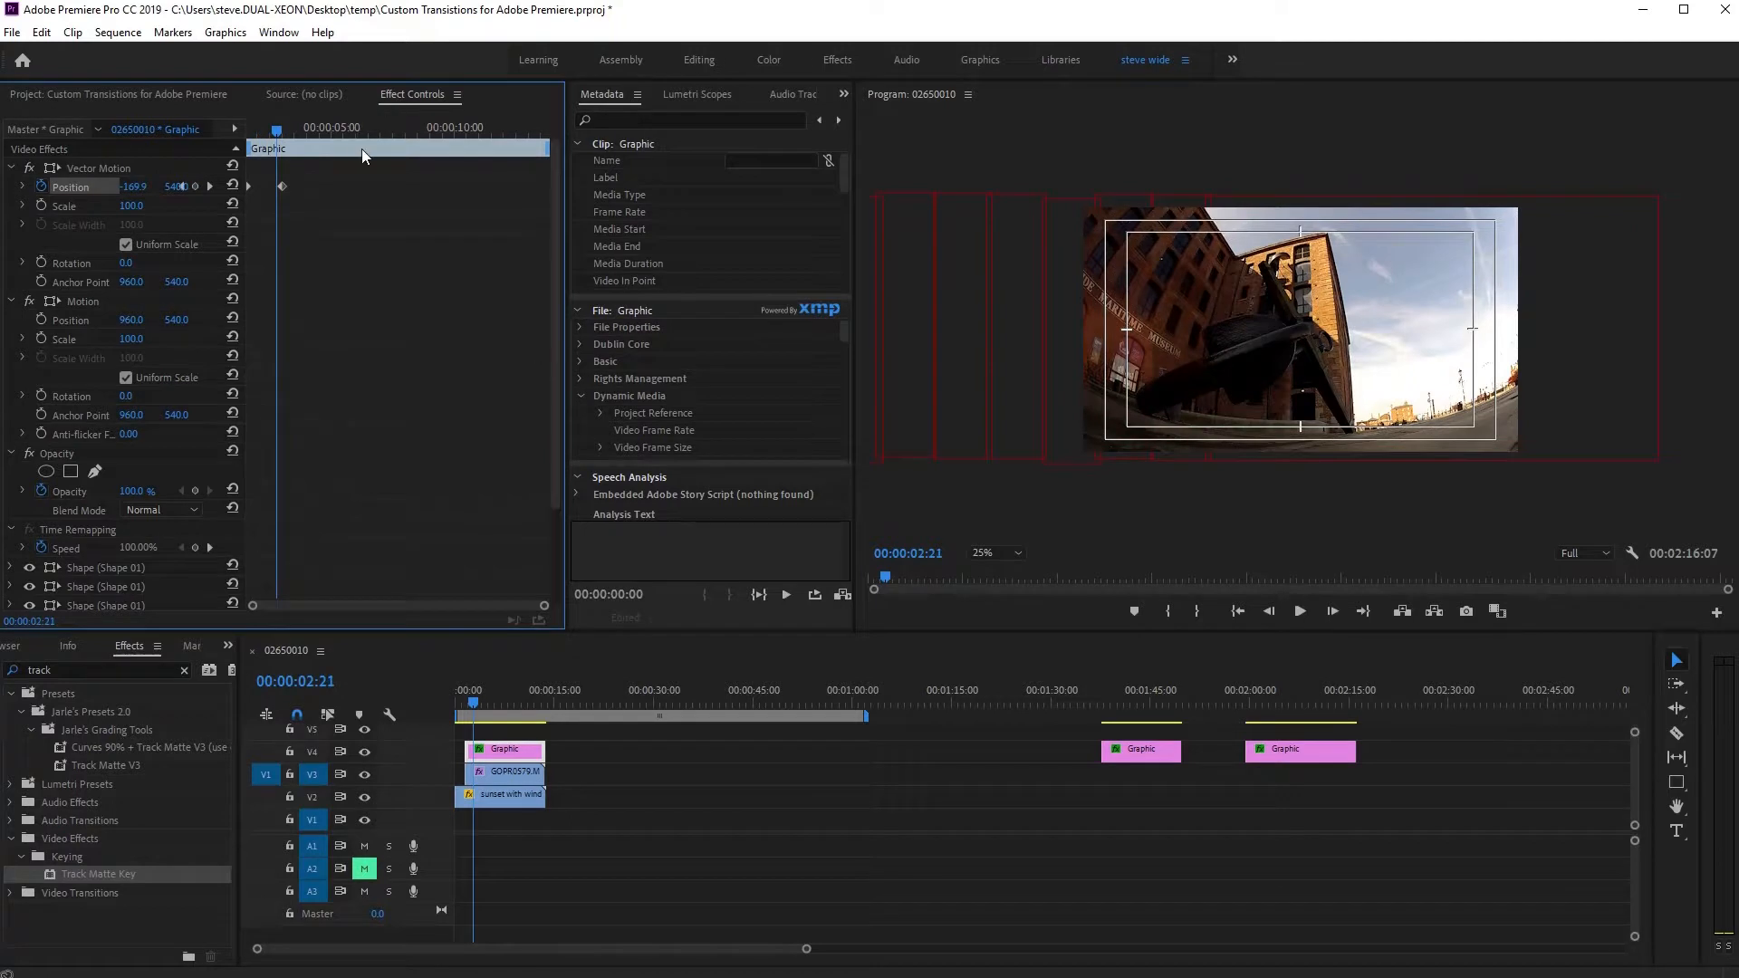
key("Up")
left_click(514, 758)
left_click(508, 693)
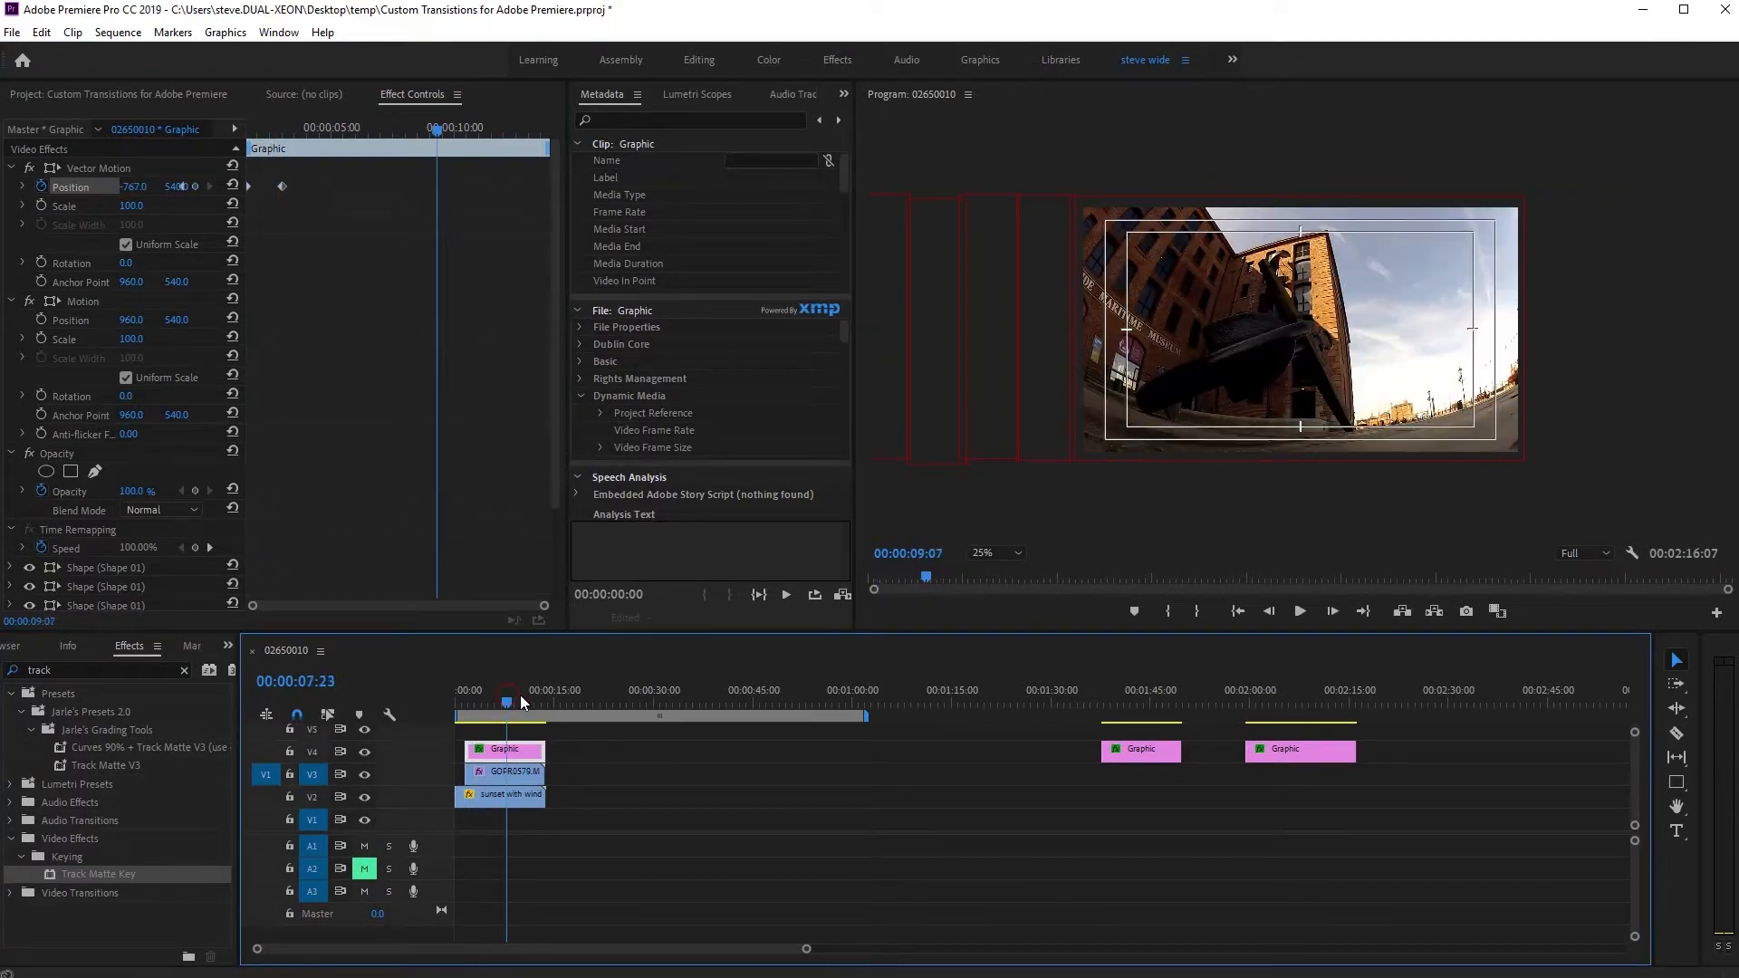
left_click_drag(518, 696, 475, 702)
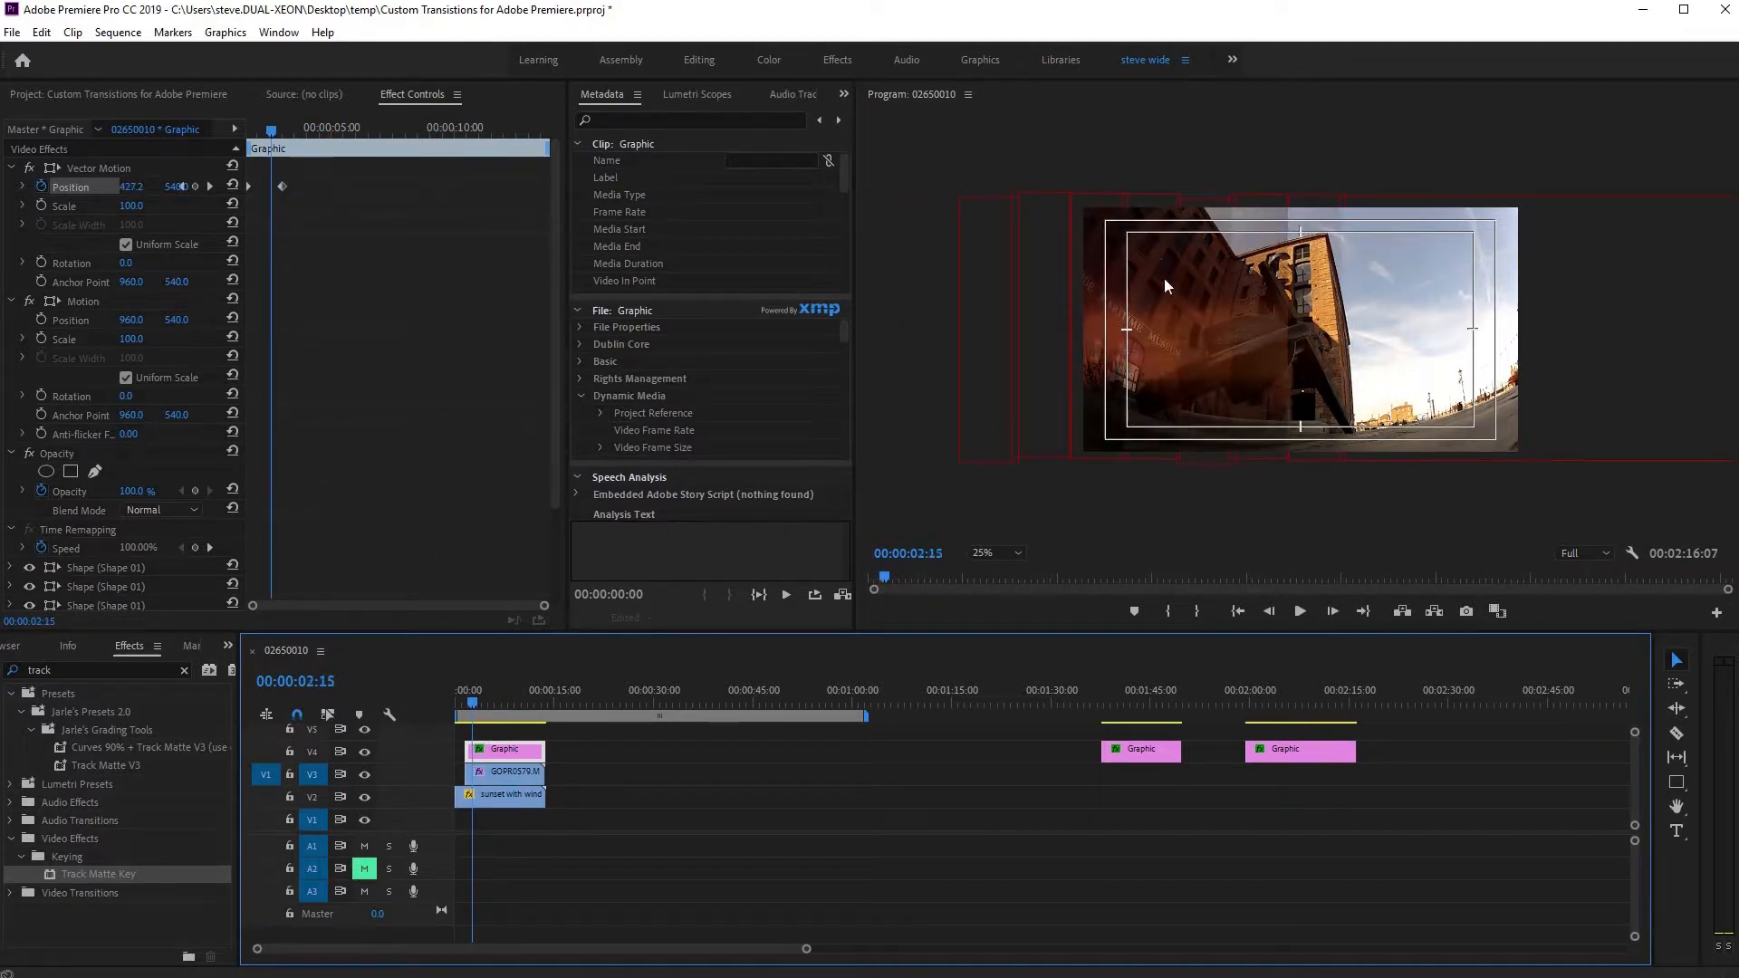
- Select all eight bar shapes and stretch them together well above and below the video frame
left_click(80, 568)
scroll(176, 526, "down", 3)
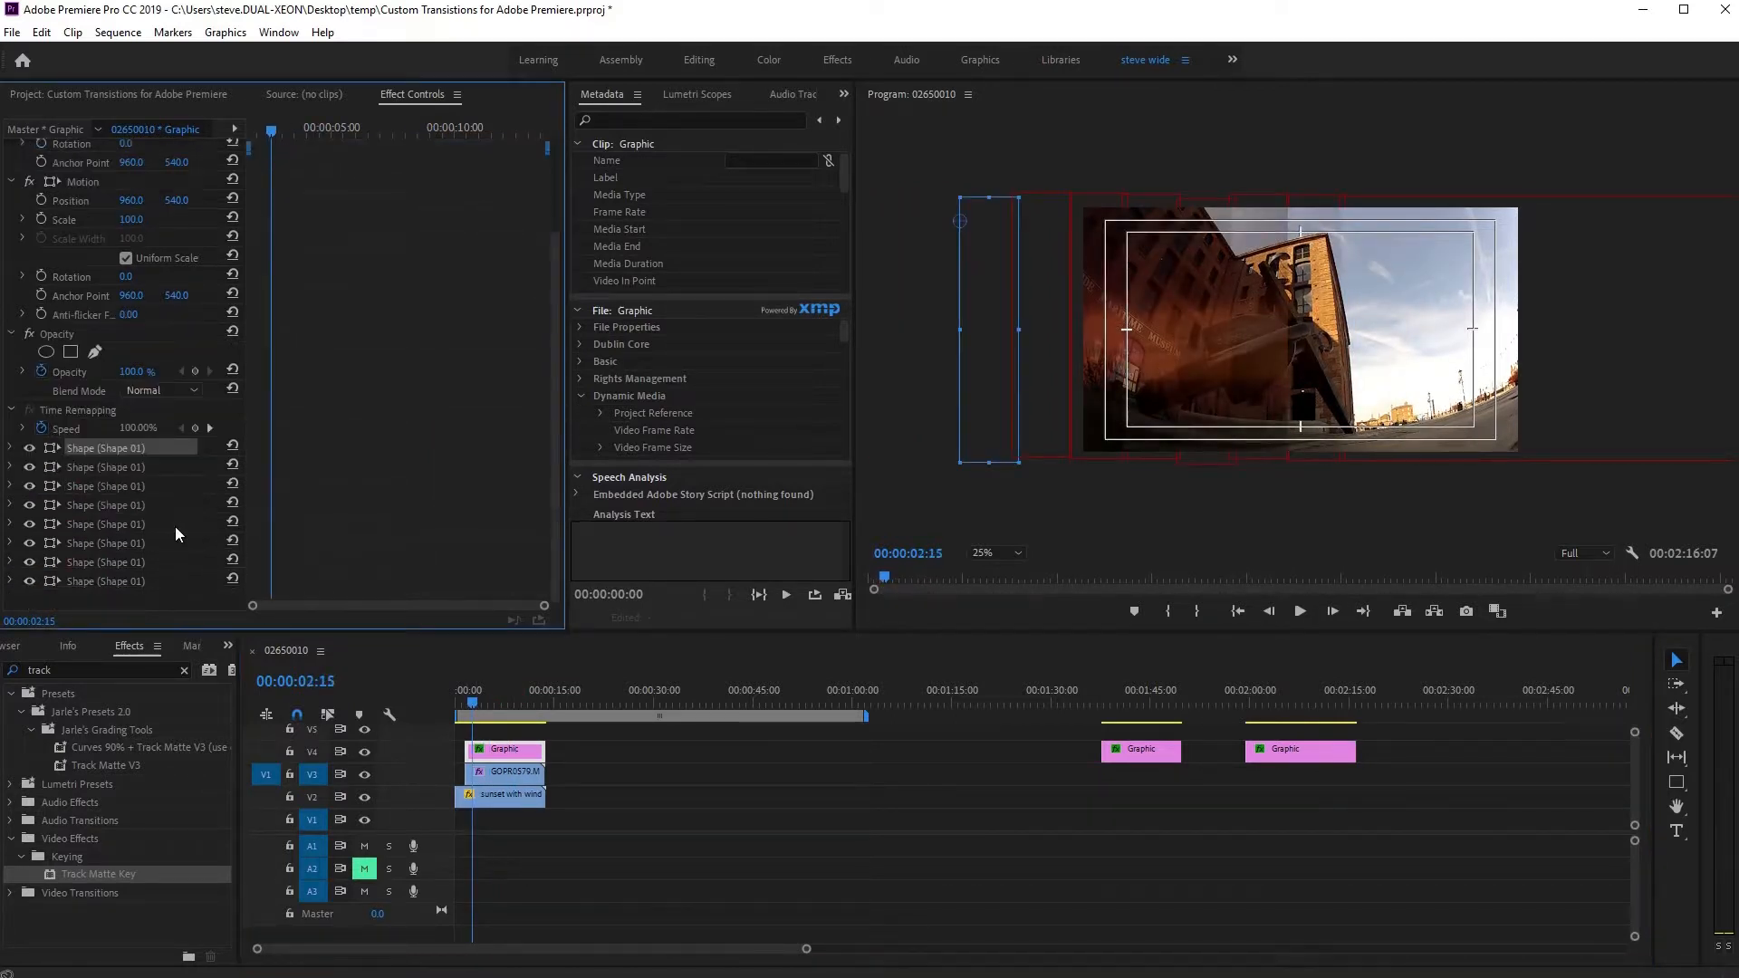
left_click(121, 582, "shift")
left_click_drag(1255, 187, 1273, 114)
left_click_drag(1259, 465, 1259, 540)
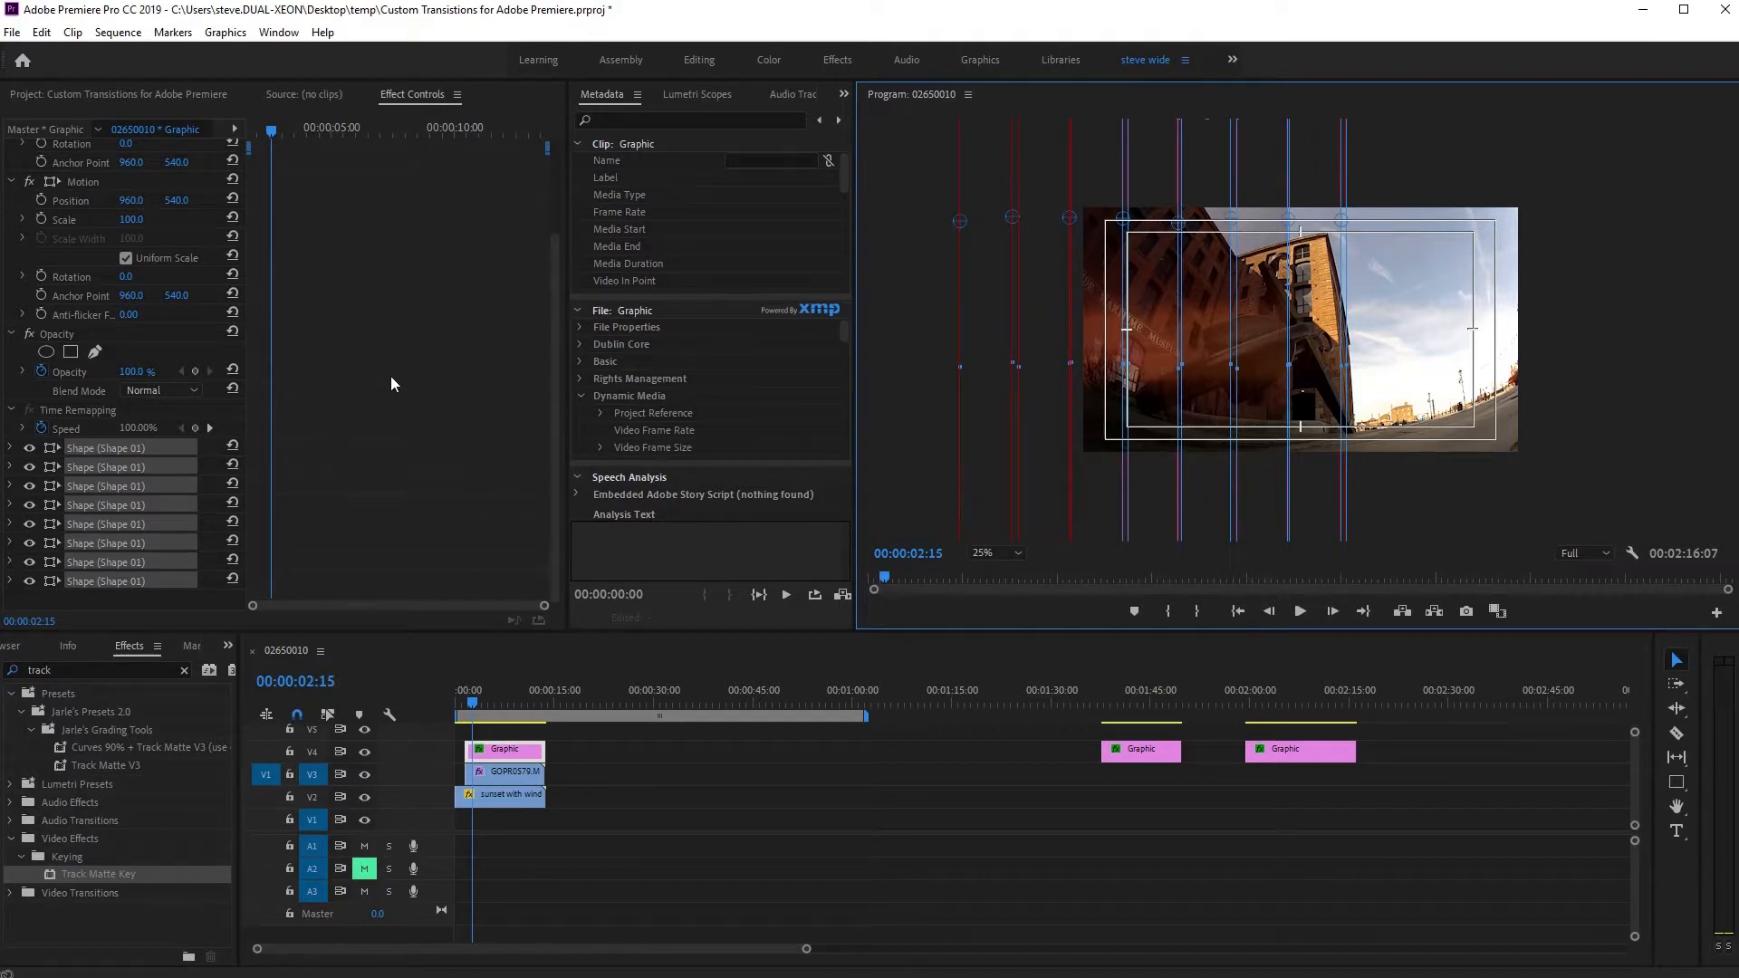
left_click(395, 381)
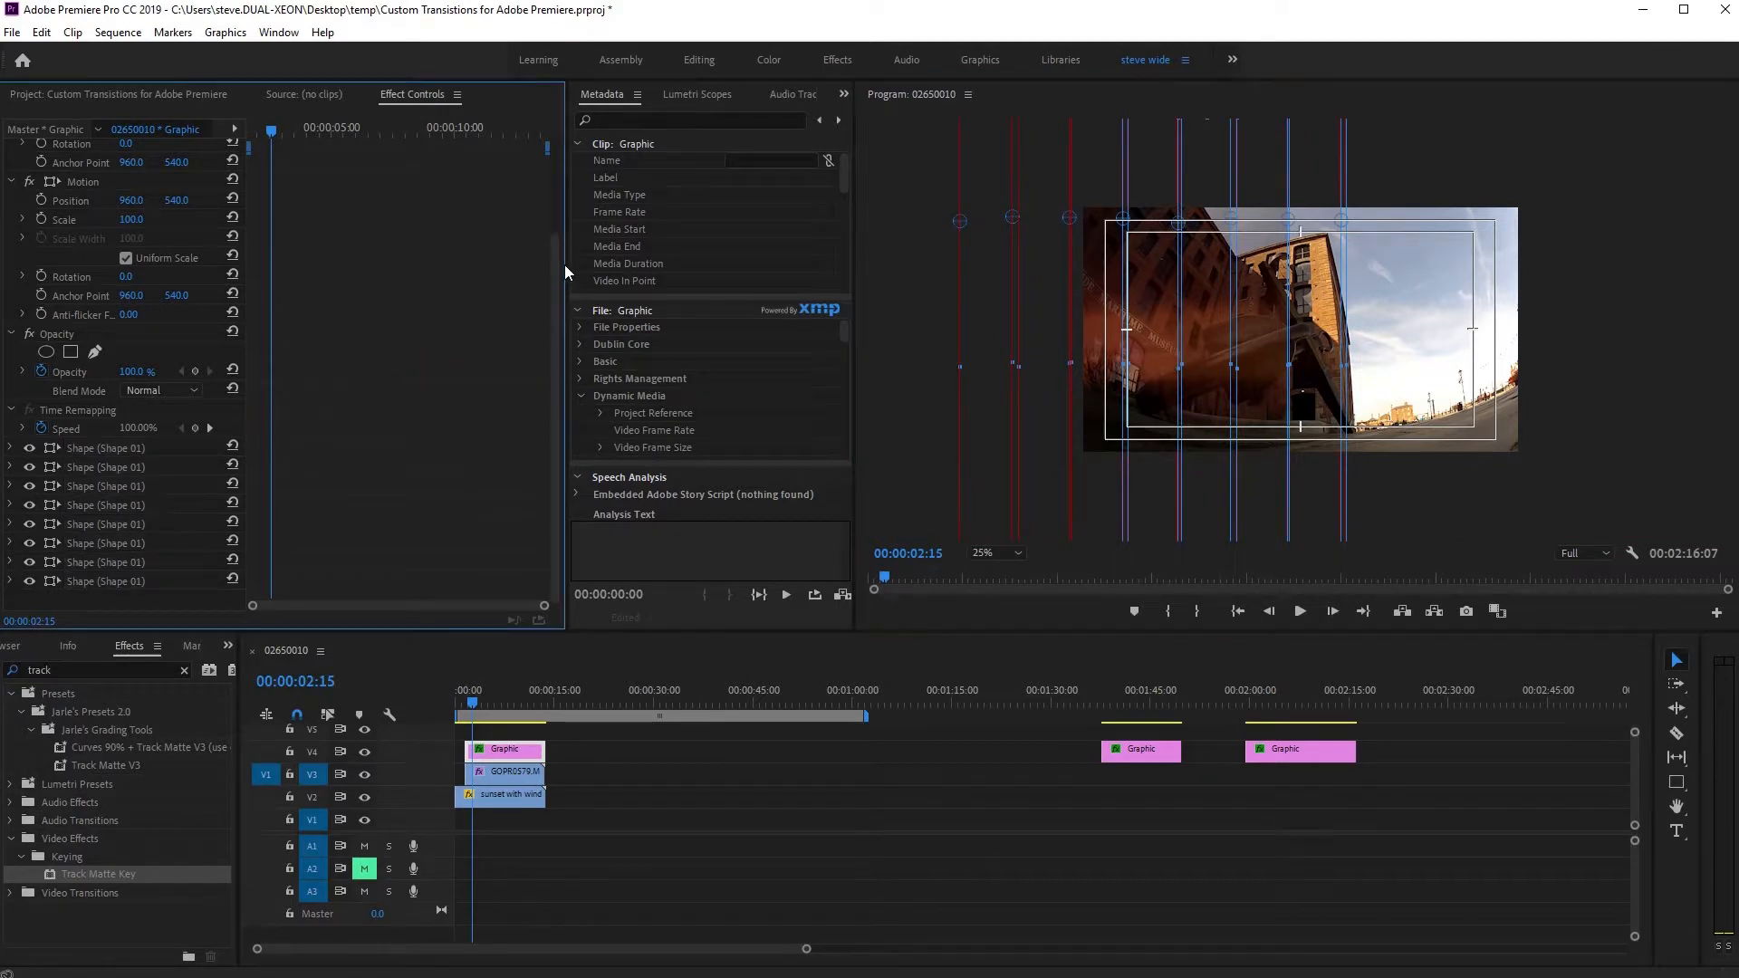
- Set the graphic's Vector Motion Rotation to -15° at the clip start and enable rotation keyframing there
left_click_drag(552, 259, 572, 159)
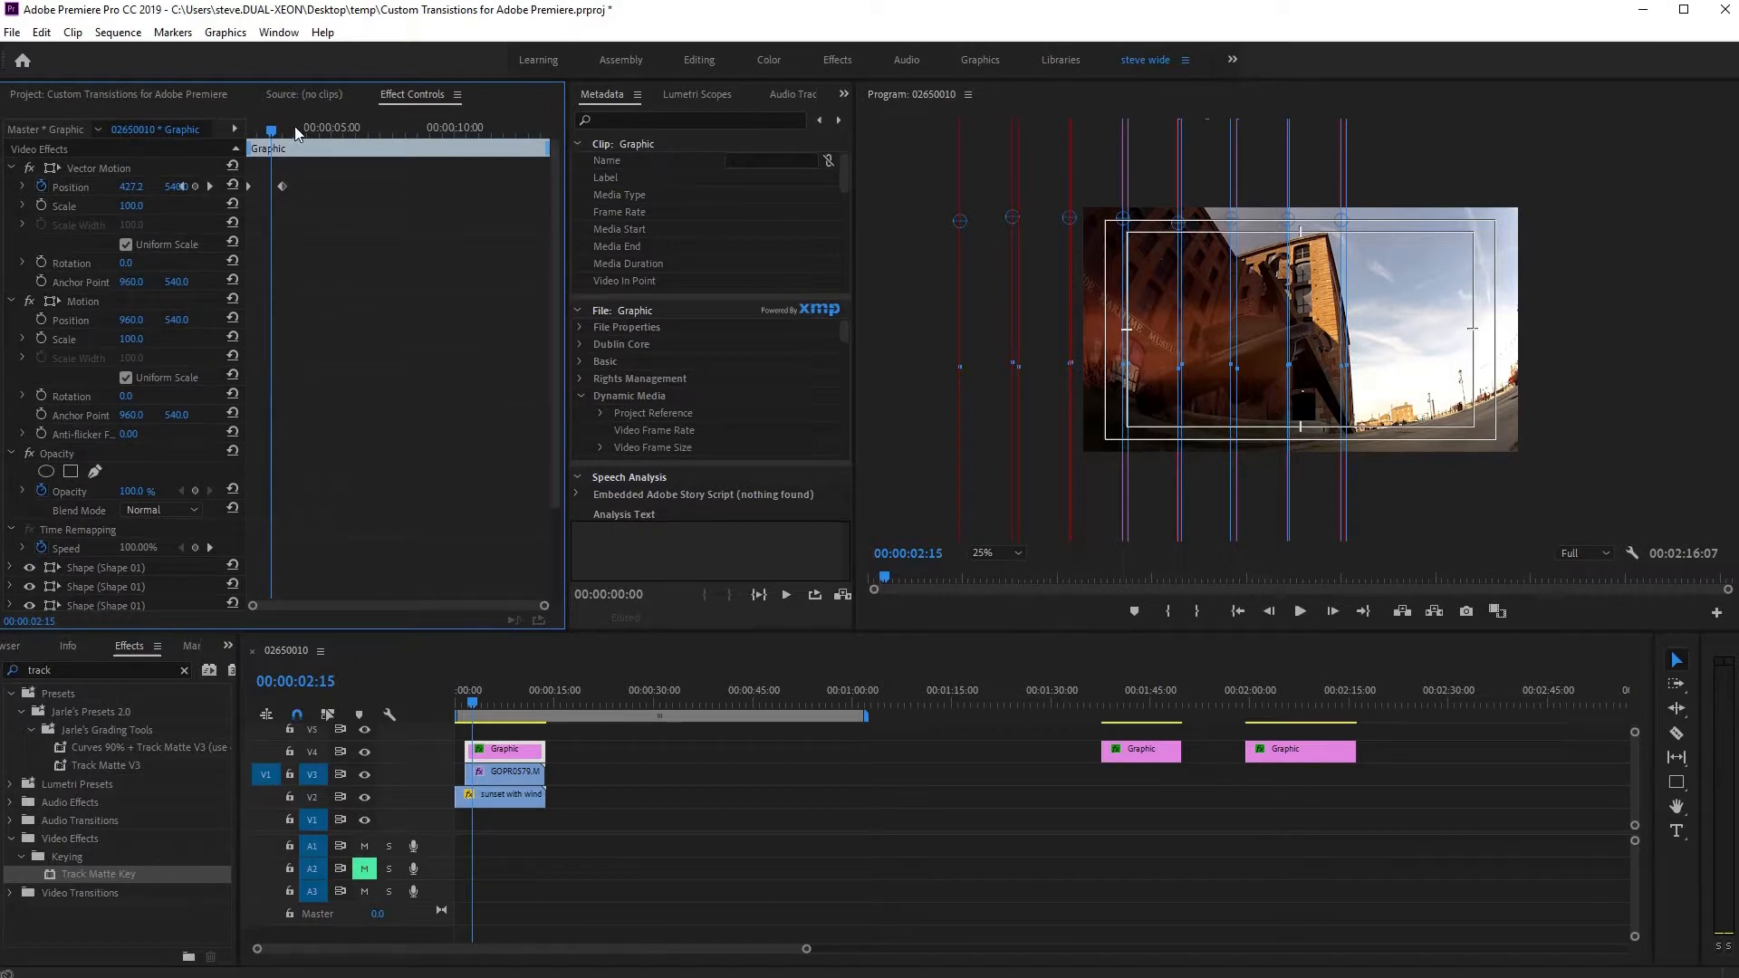
left_click_drag(264, 130, 234, 132)
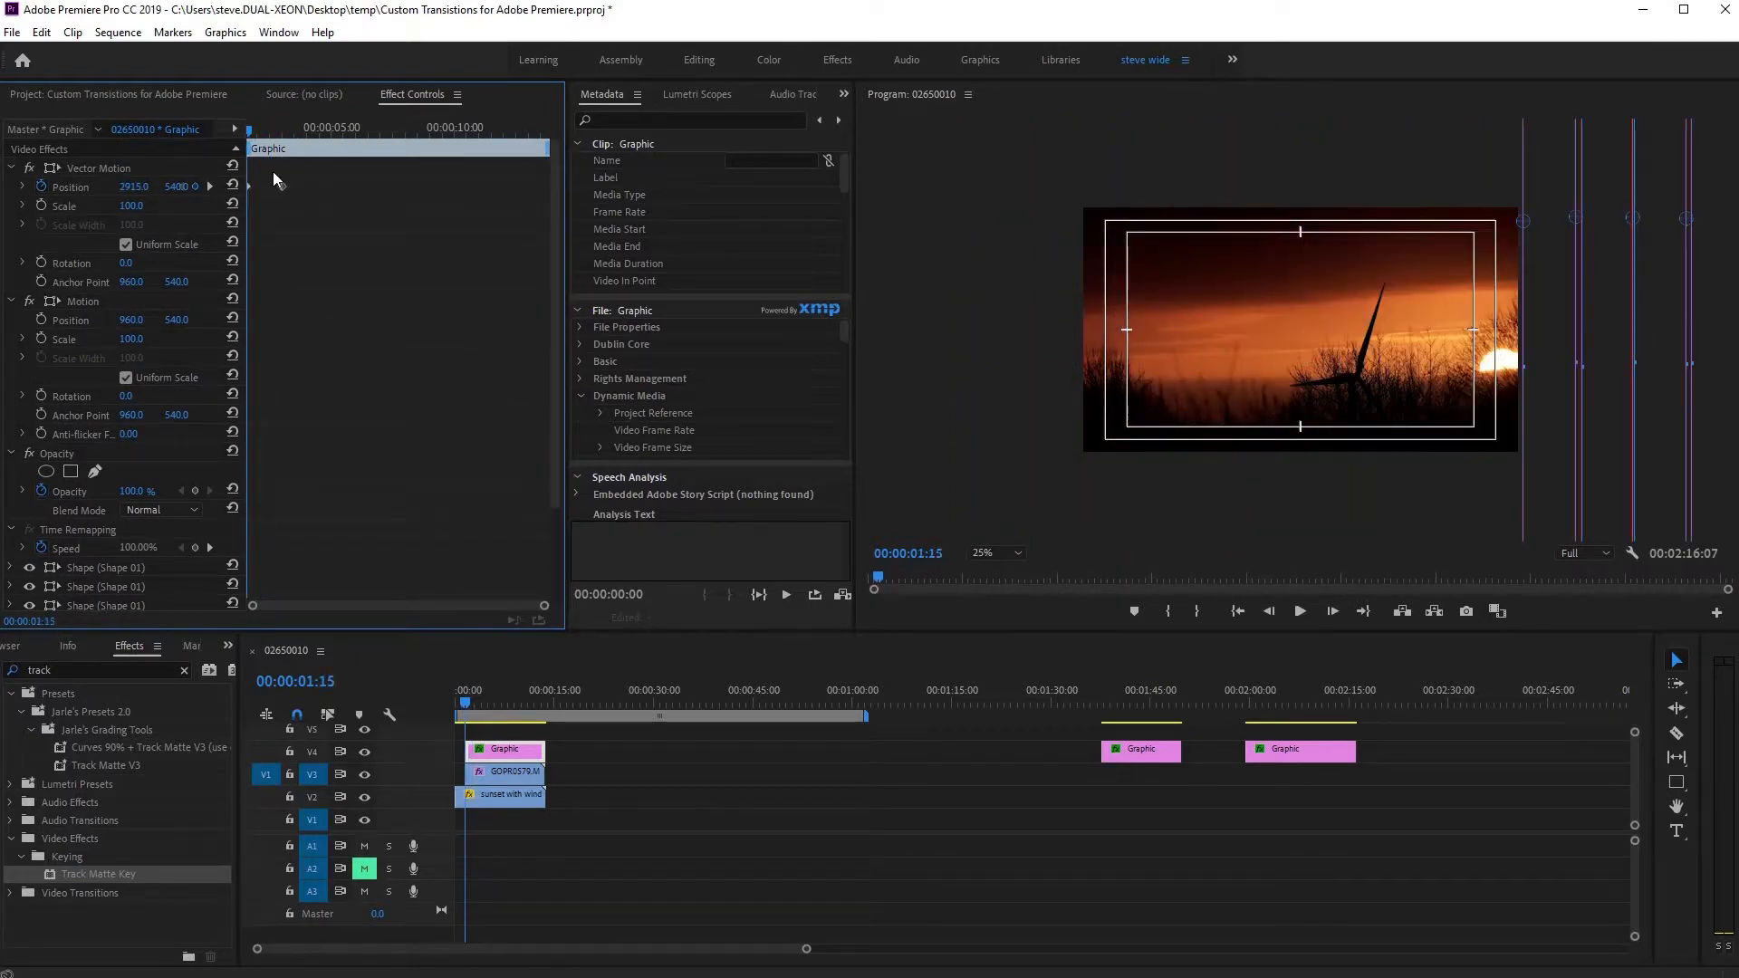
left_click_drag(128, 269, 118, 272)
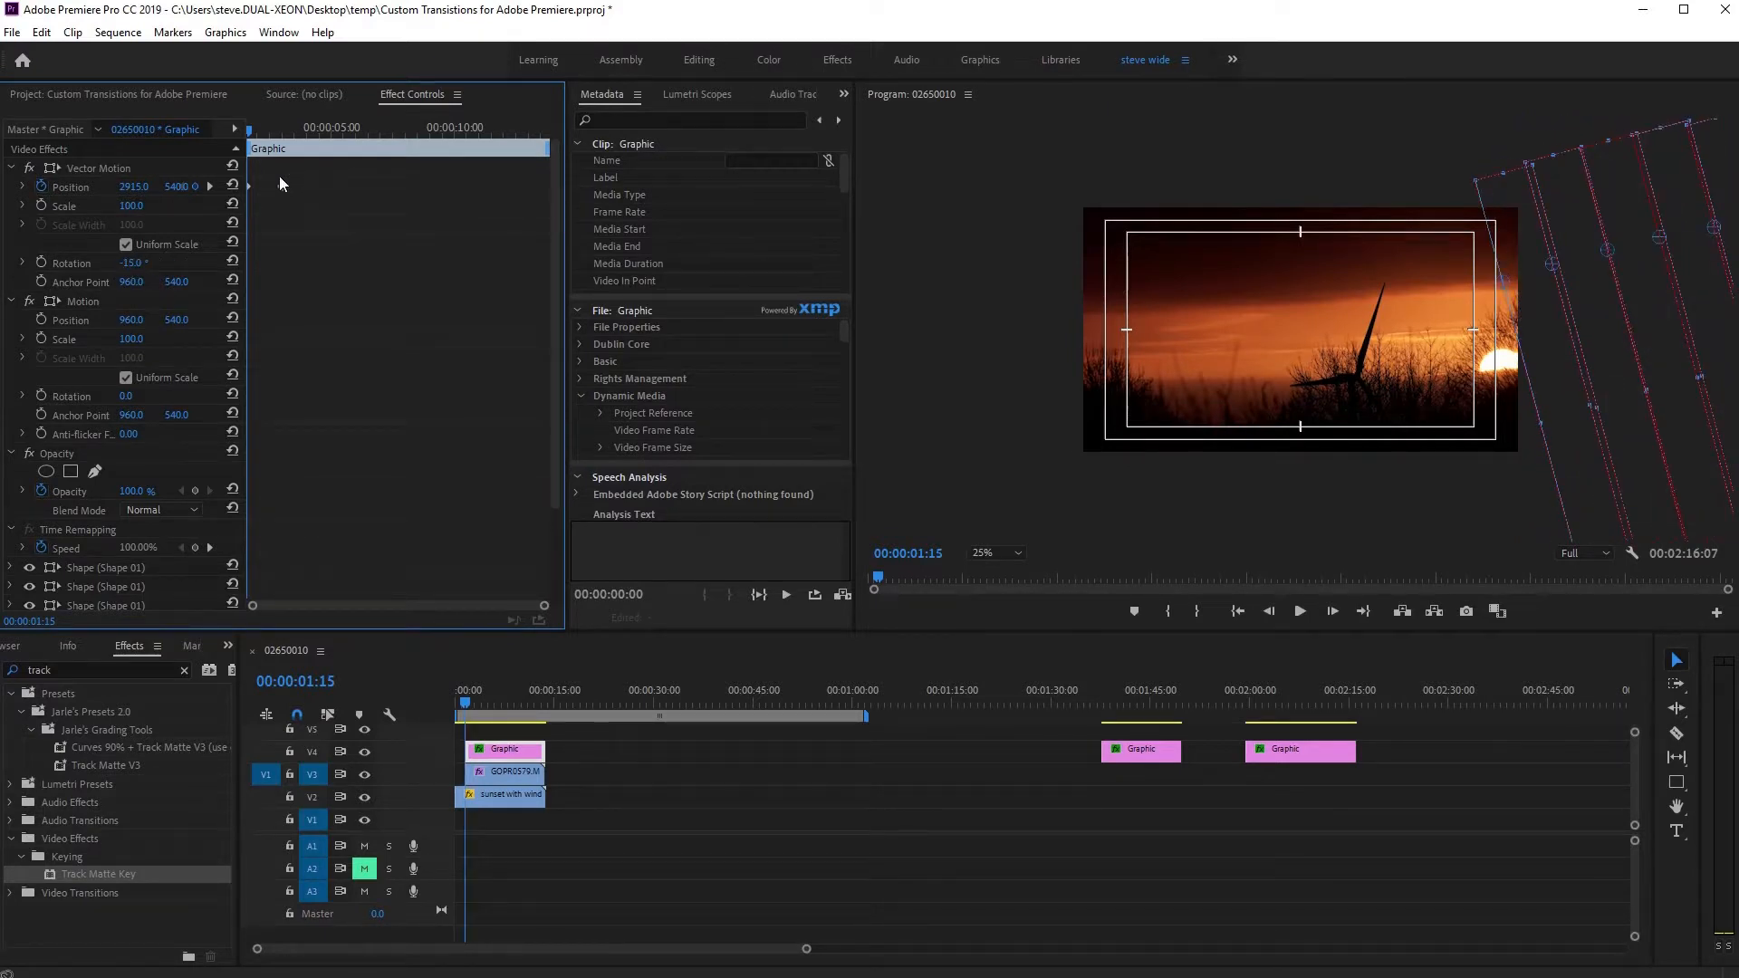
left_click(41, 262)
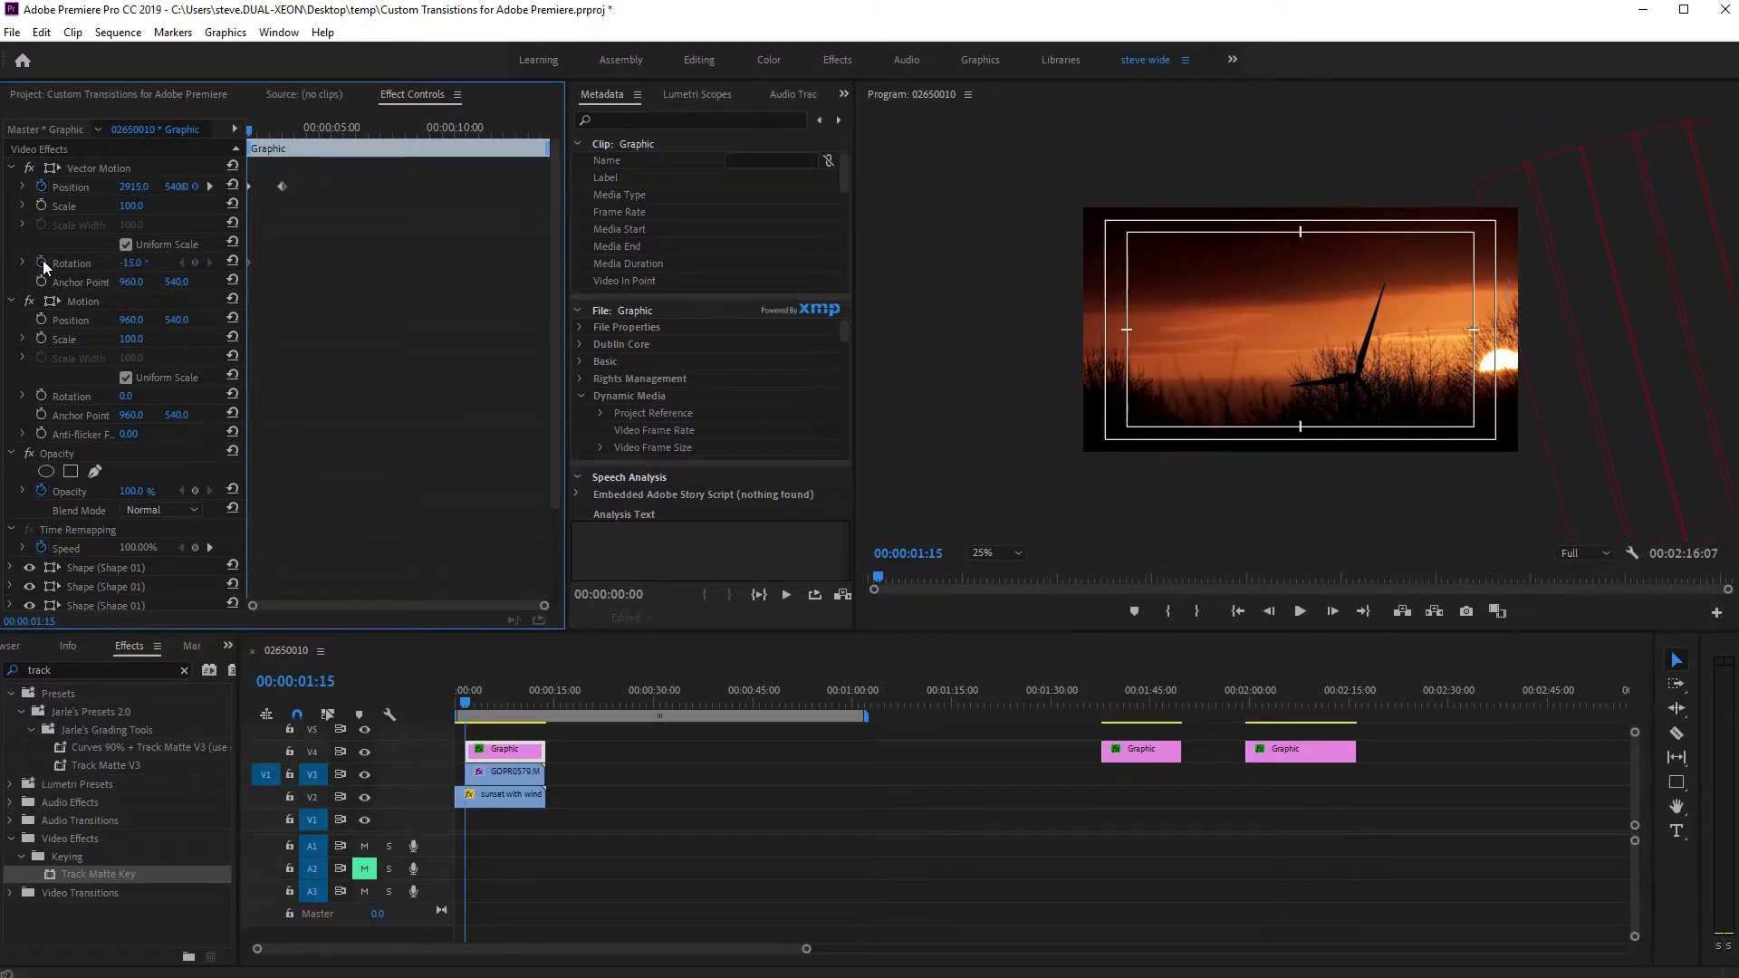
- Add a 0° Rotation keyframe at the end of the wipe and align it with the second Position keyframe
left_click_drag(252, 140, 284, 134)
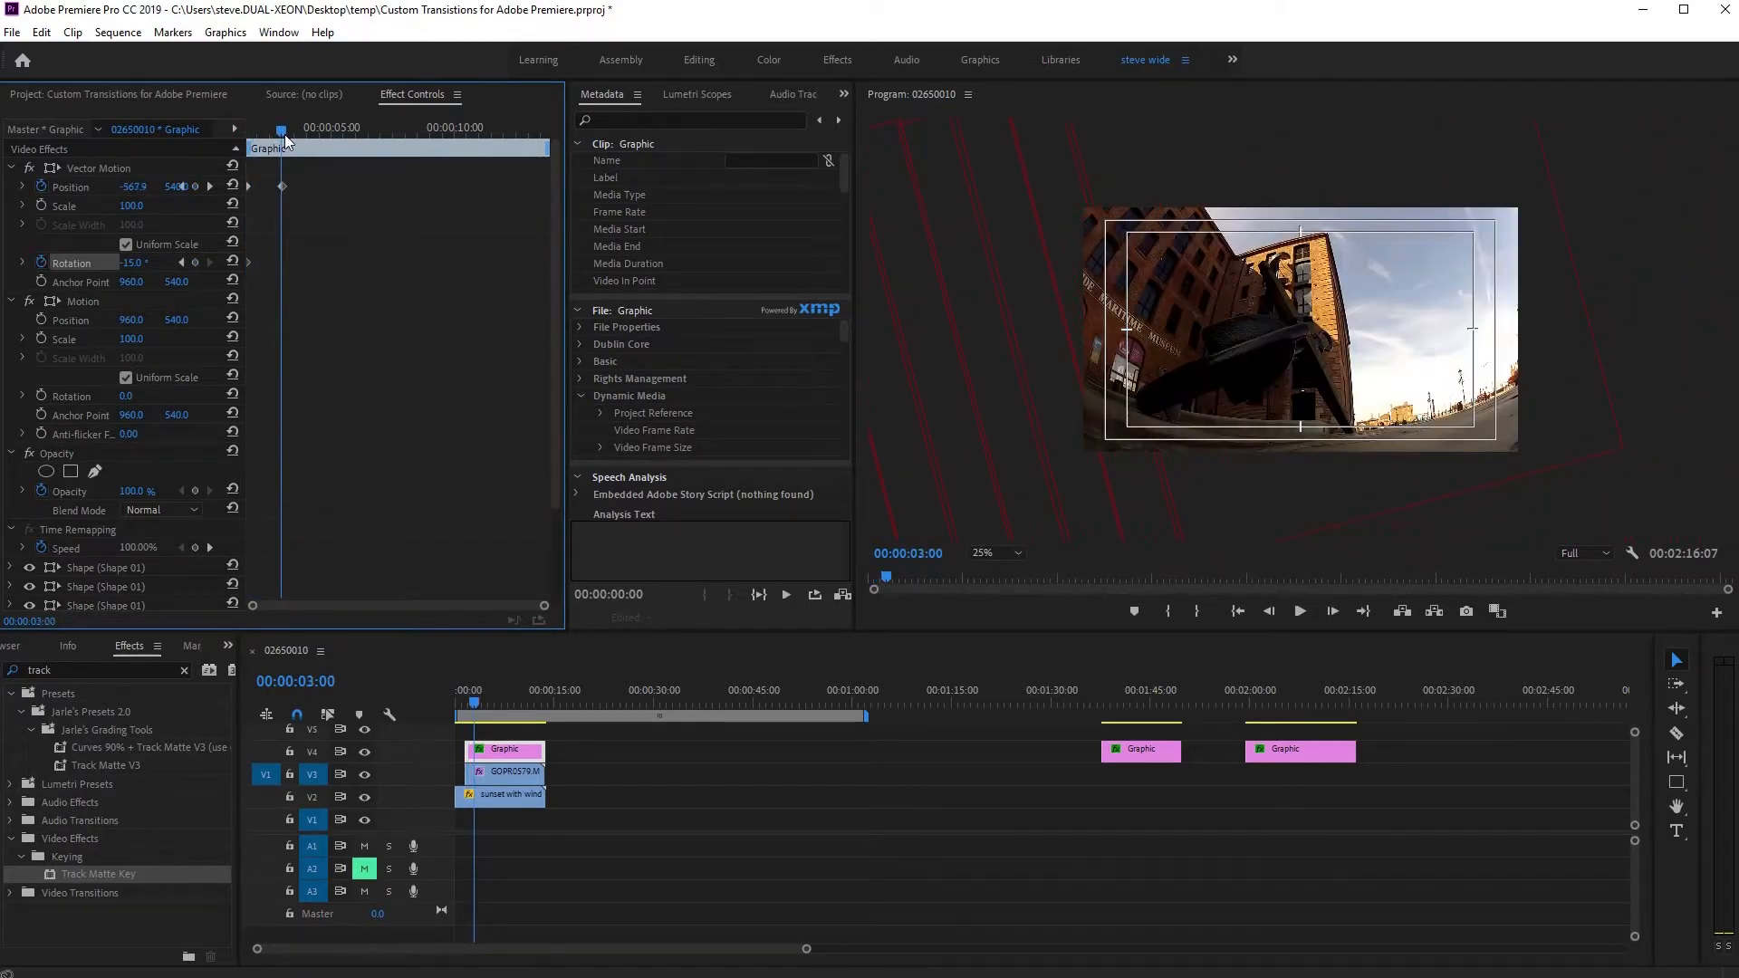
left_click(151, 263)
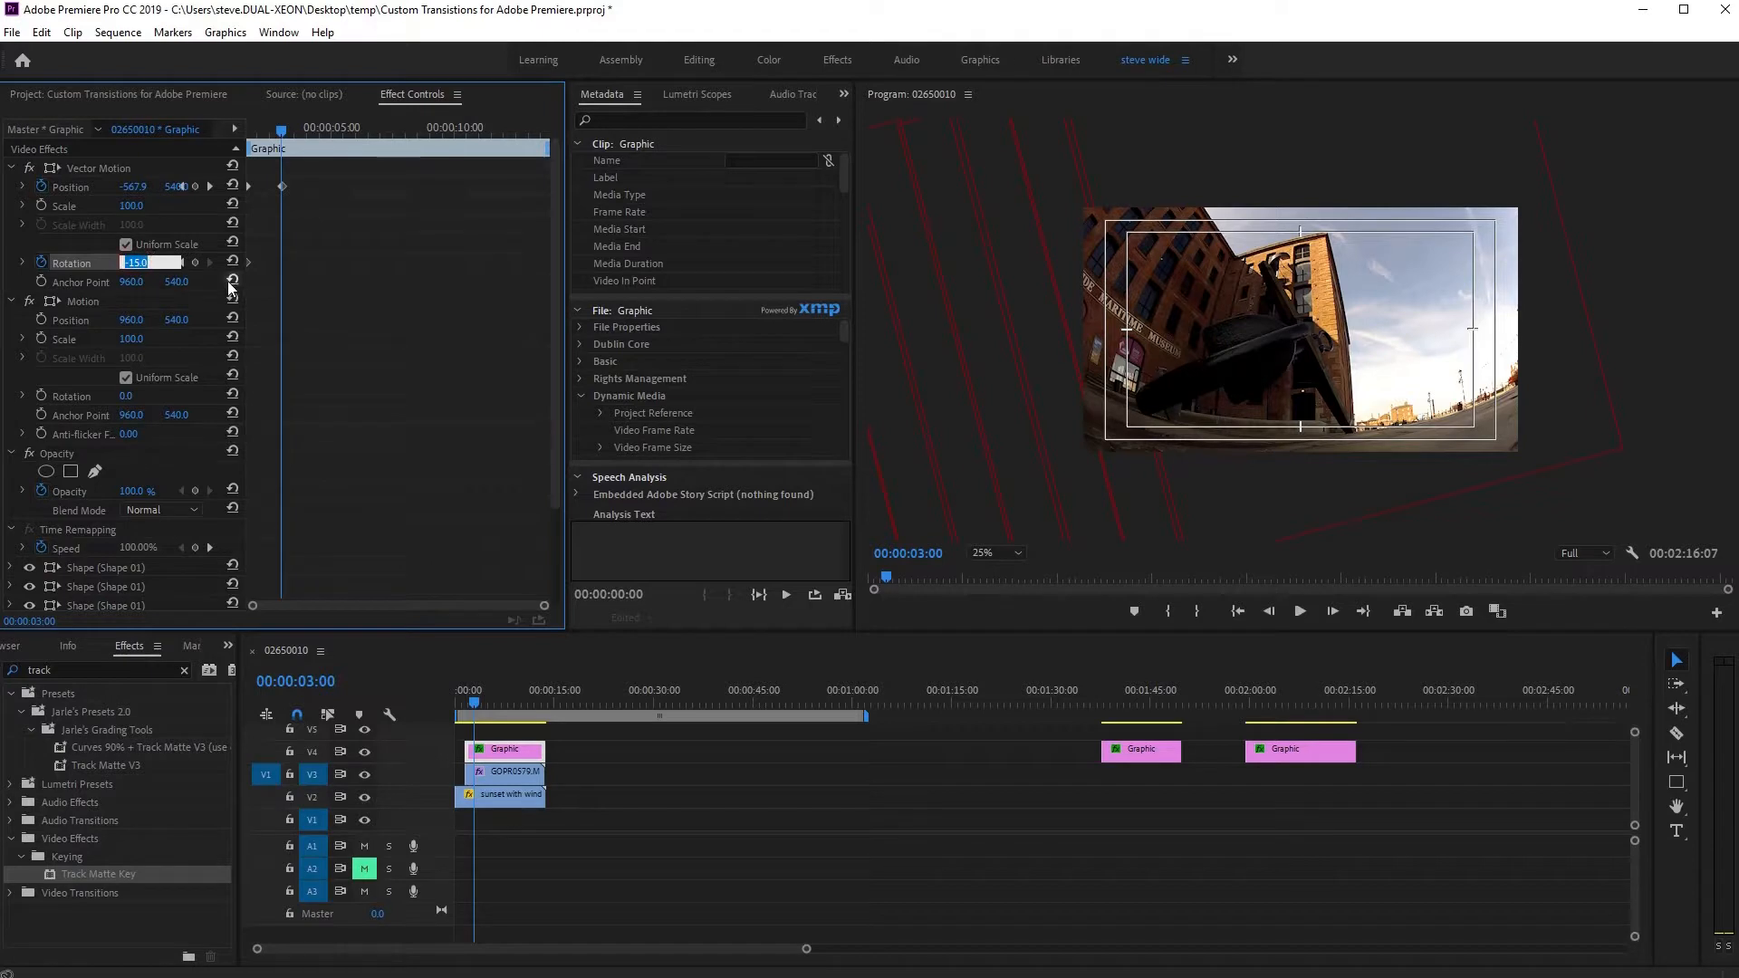
type("0")
key("Return")
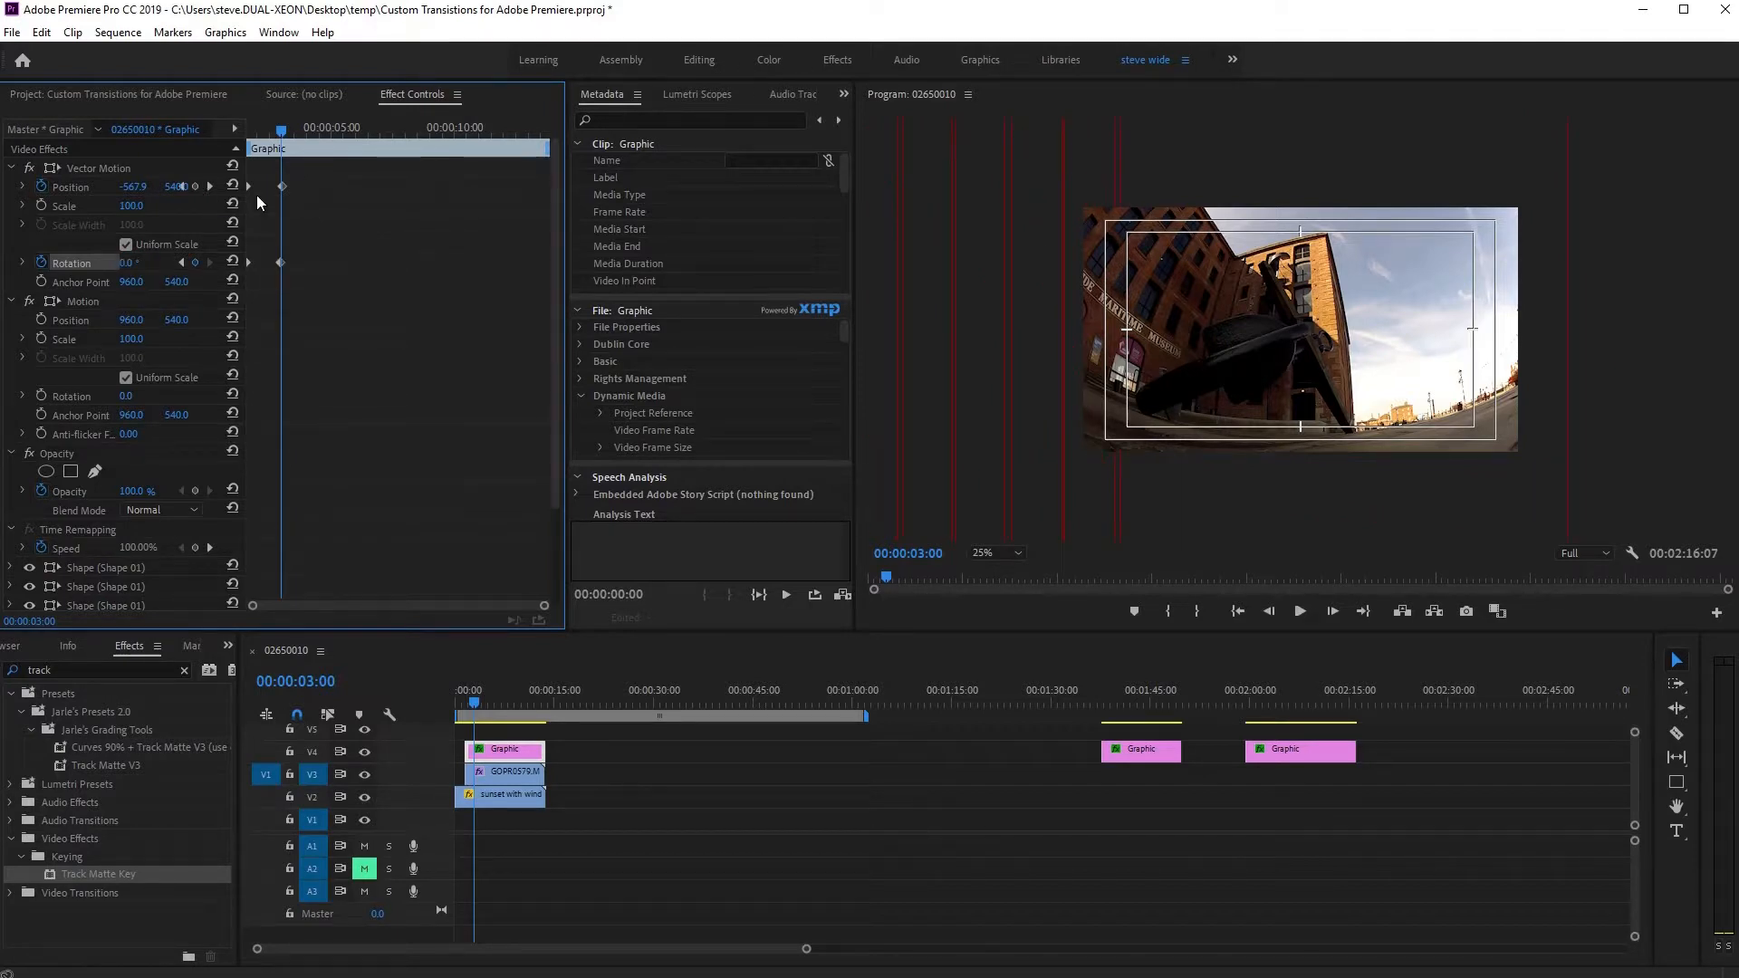
left_click_drag(281, 262, 282, 262)
- Preview the rotating wipe, set the starting Rotation keyframe to -35°, and raise the graphic's starting vertical position
key("Left")
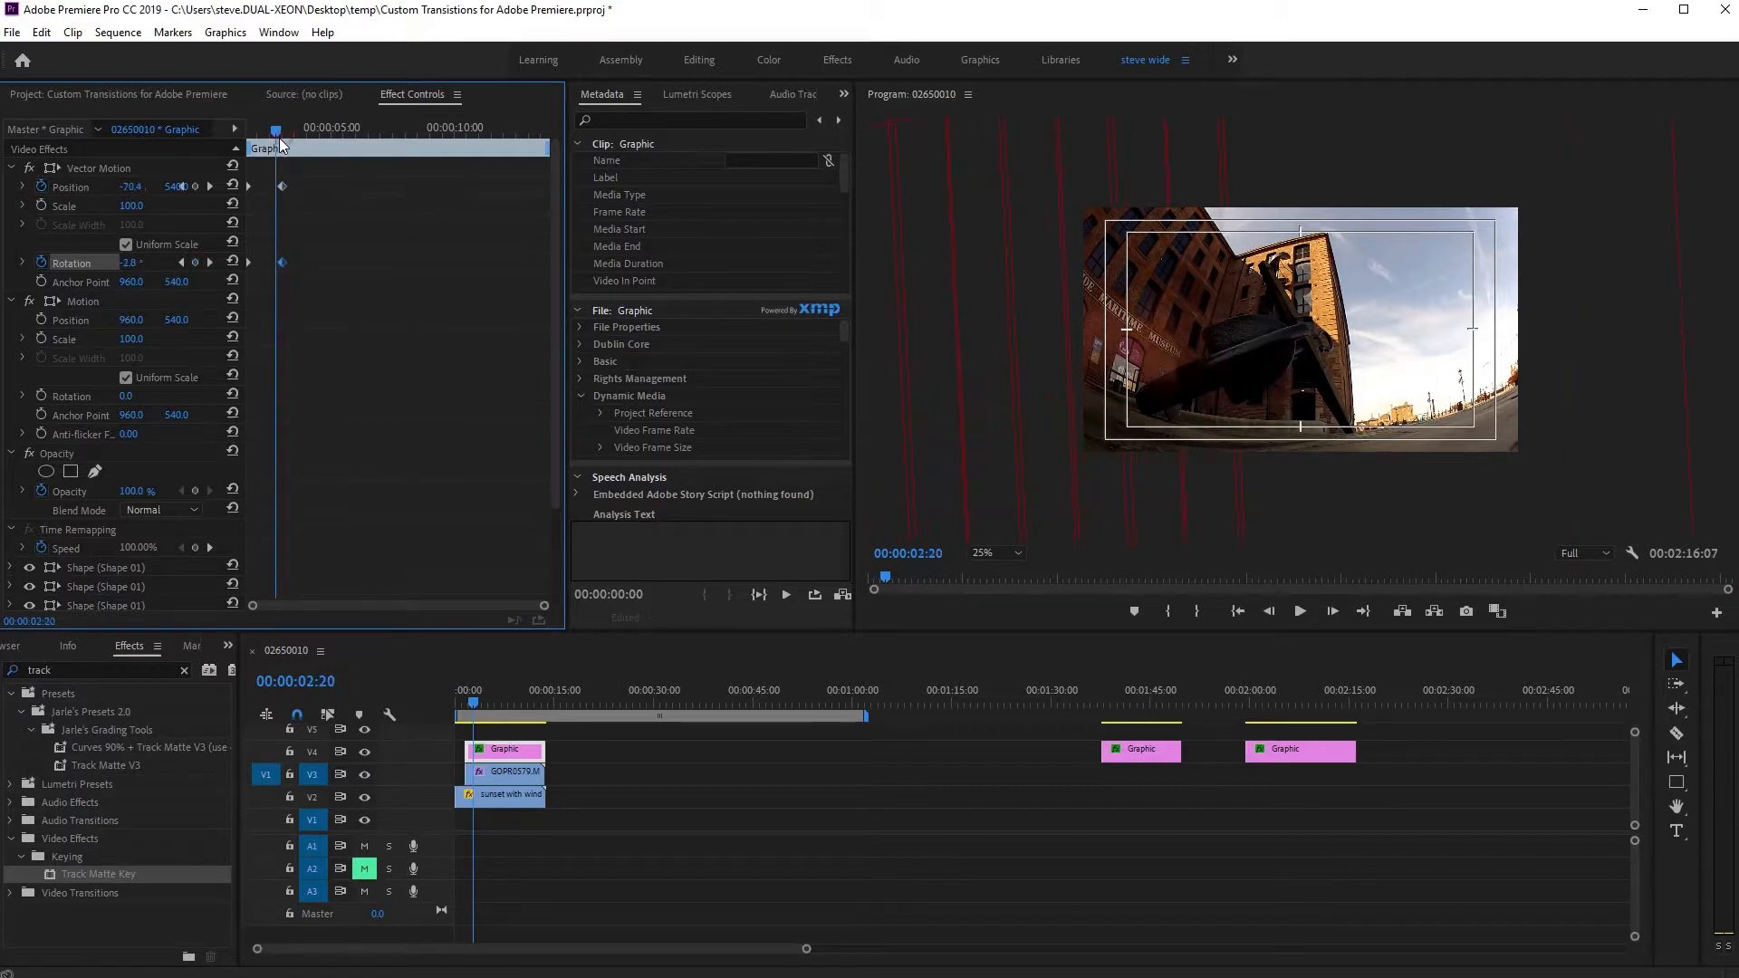
key("j")
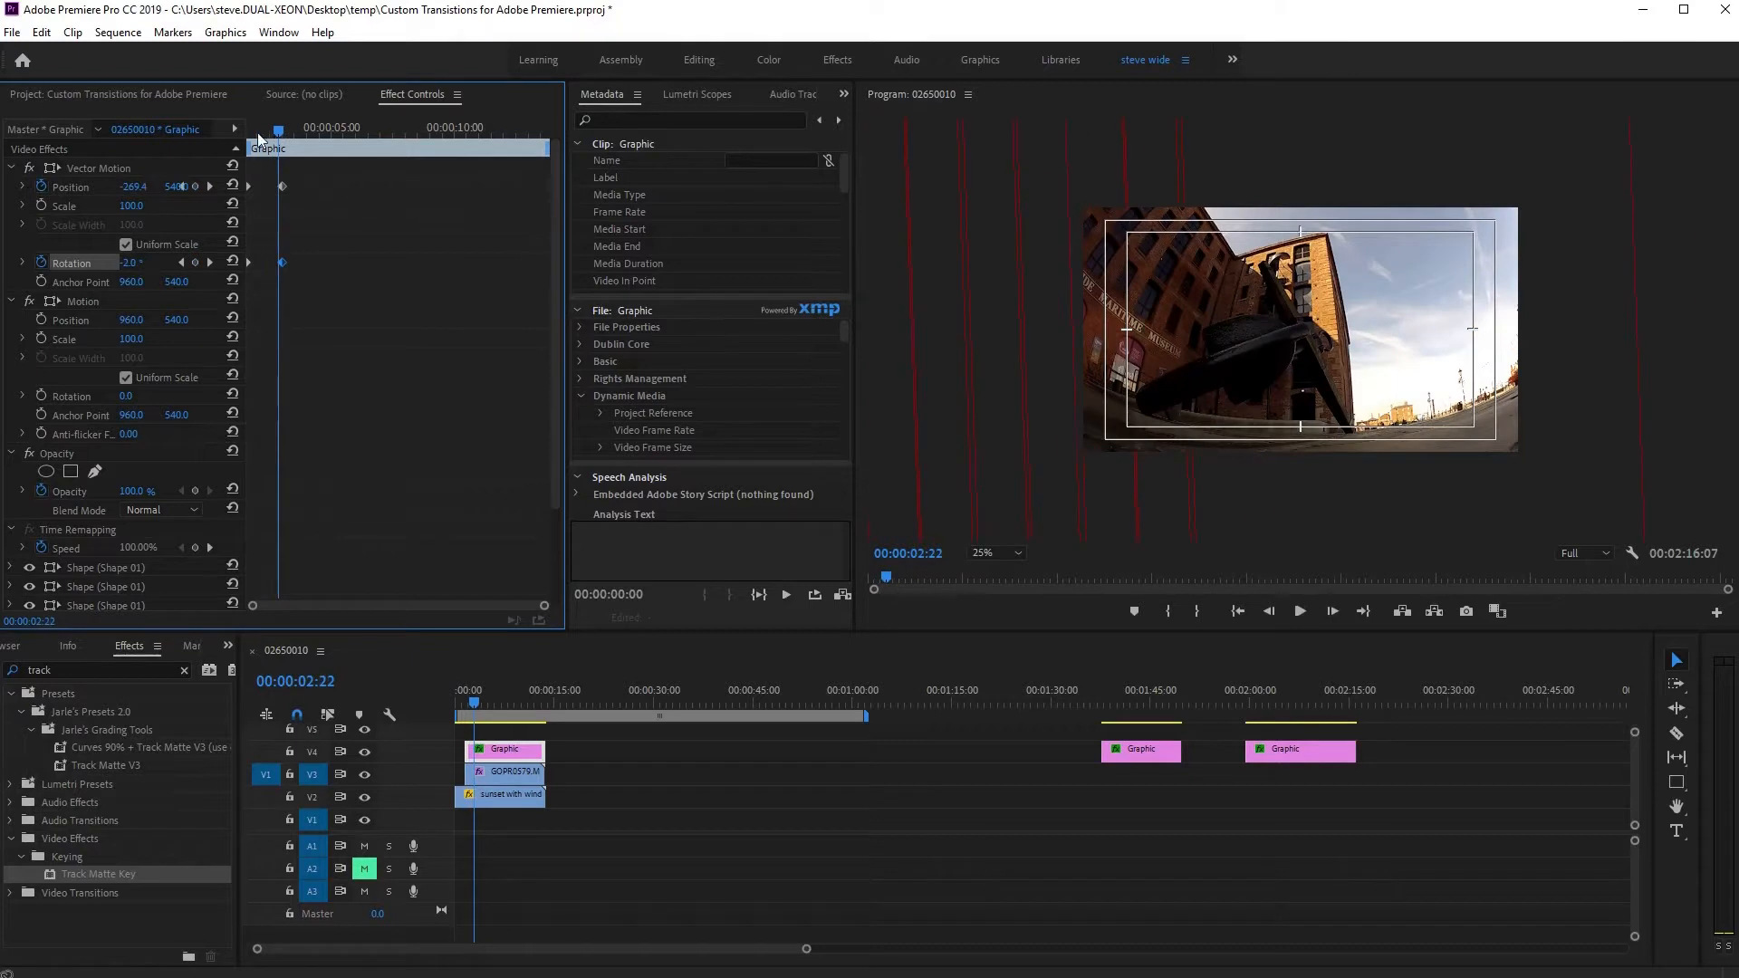
key("k")
left_click_drag(137, 264, 119, 267)
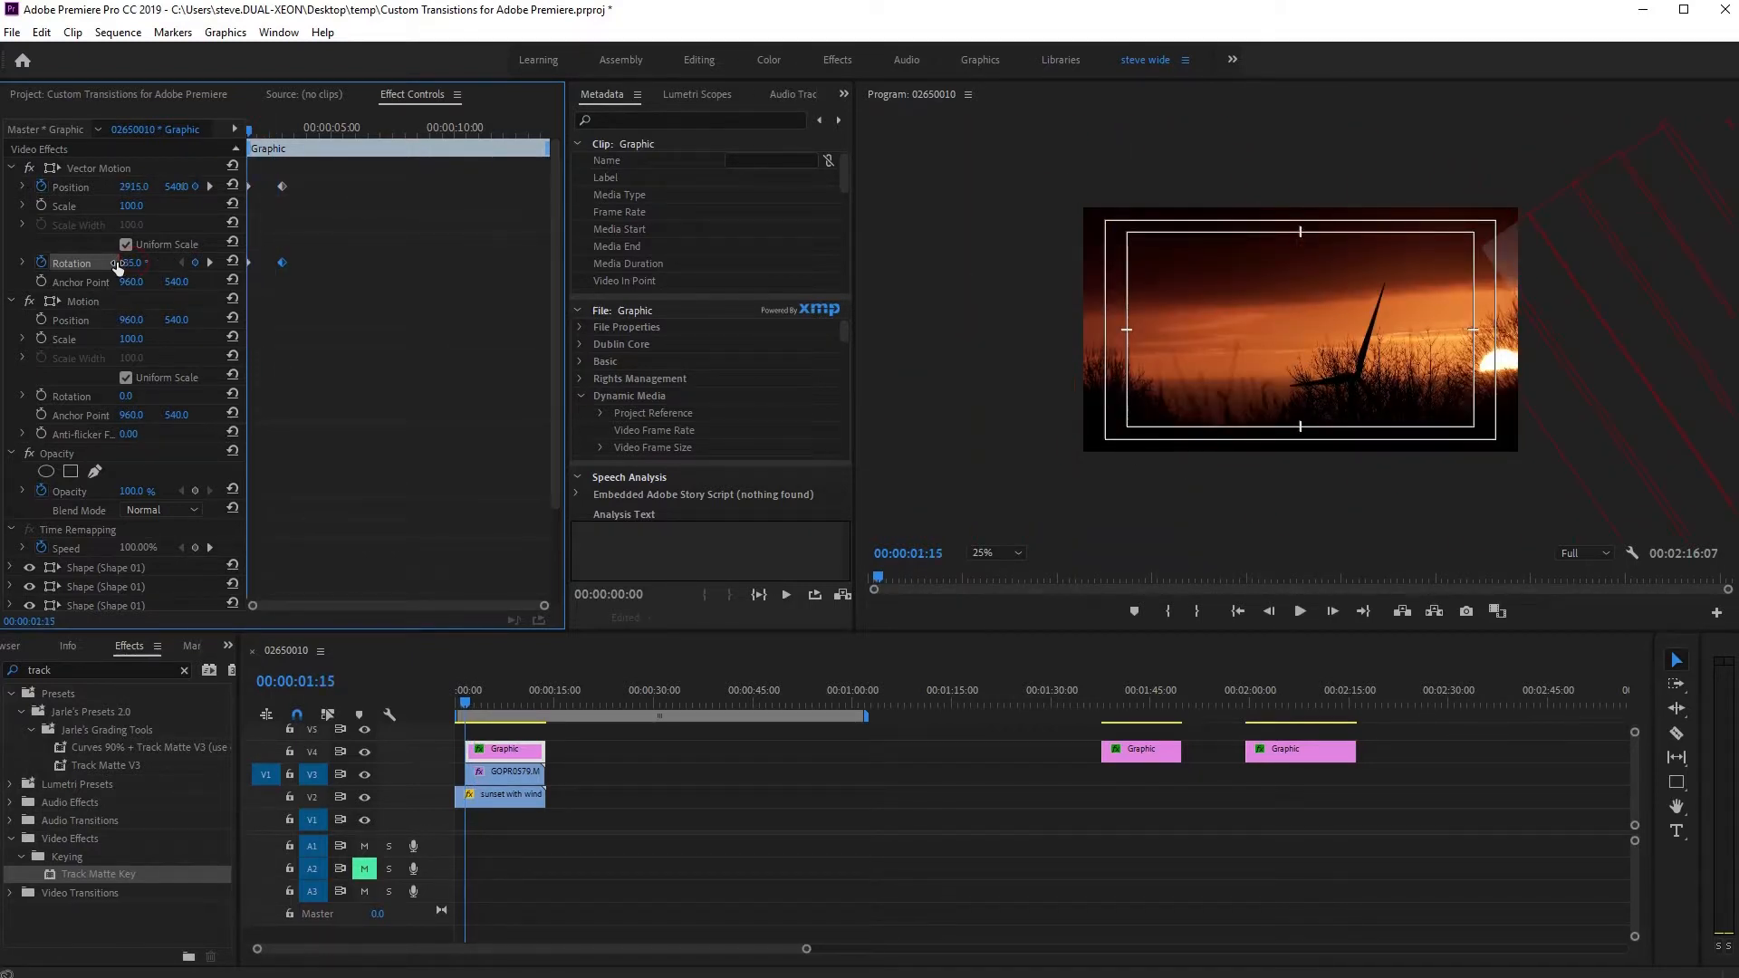
left_click_drag(177, 186, 119, 189)
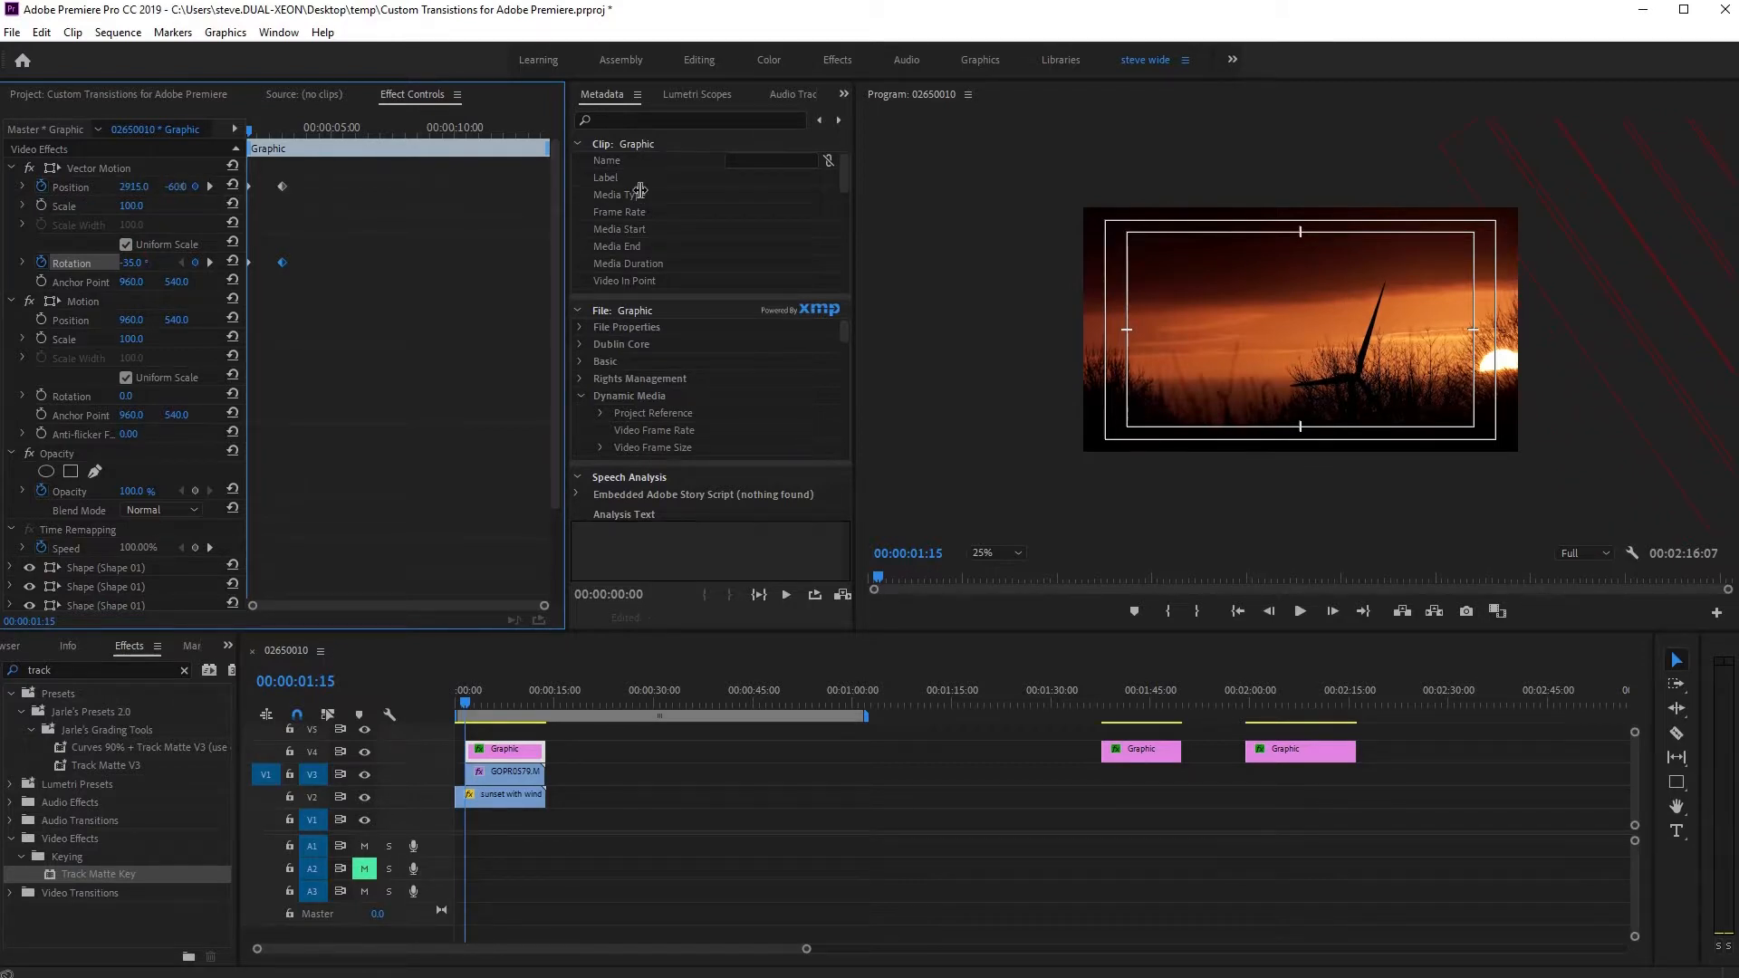
- Play the rotating wipe transition from the start of the graphic clip twice to check it
key("space")
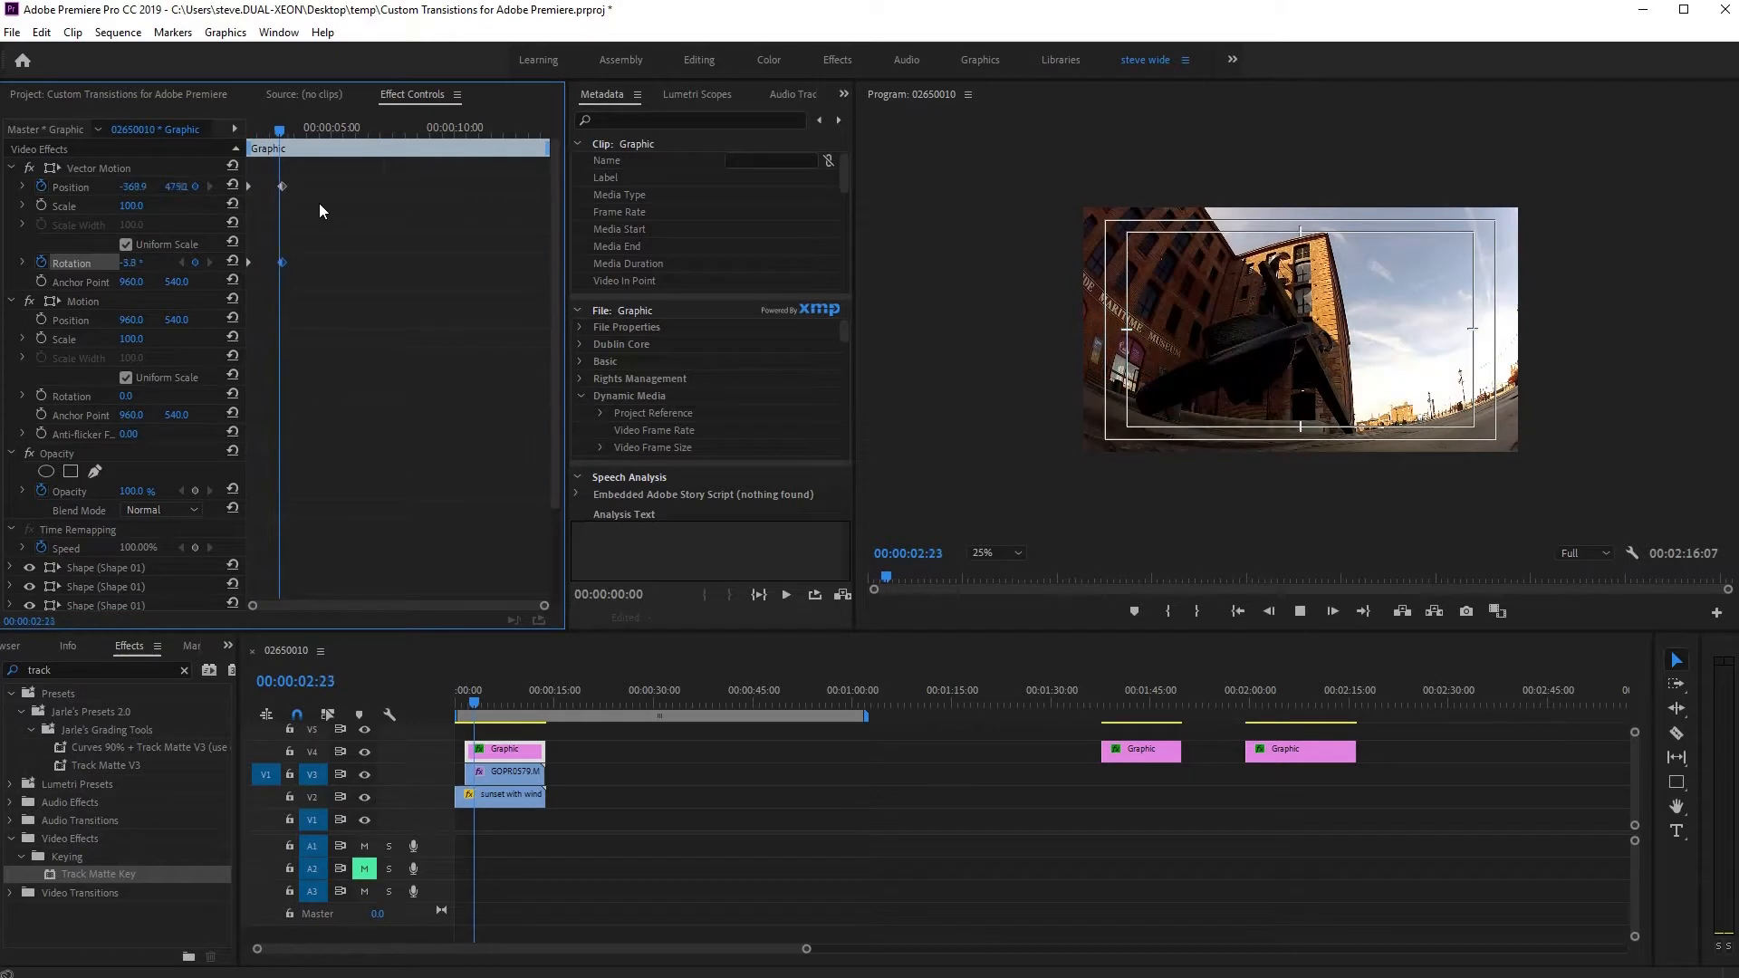
left_click_drag(263, 133, 5, 139)
key("space")
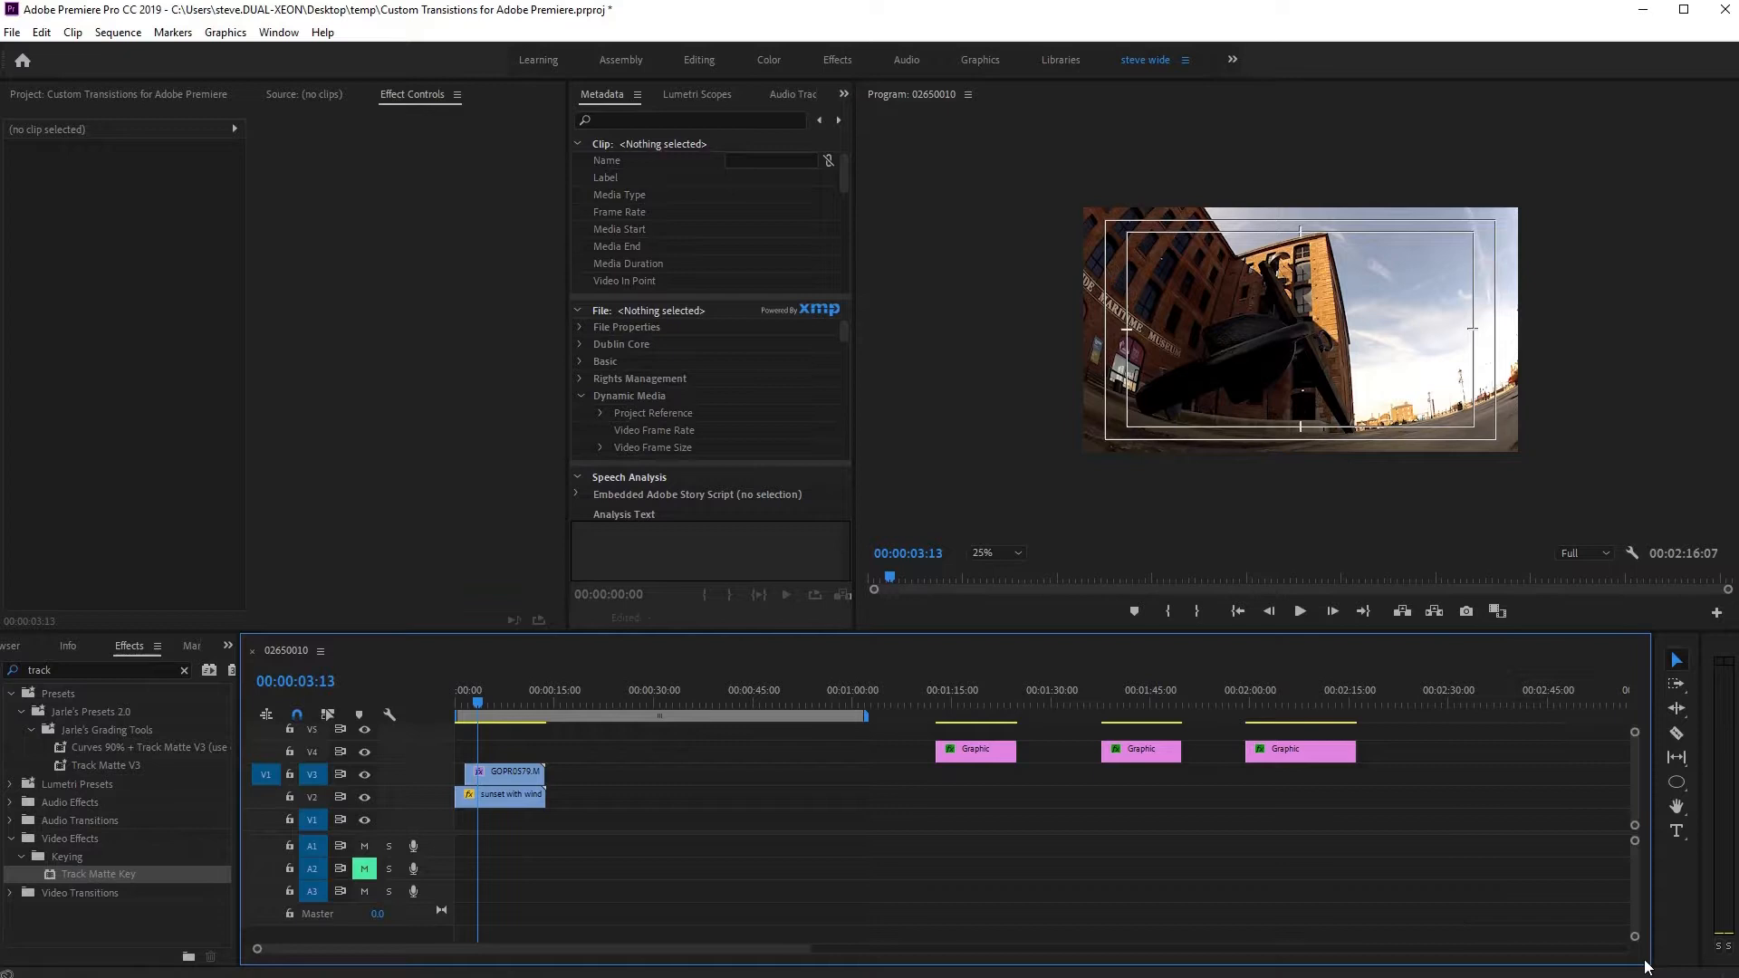
- Draw a circle in the middle of the video frame with the Ellipse tool, creating a new graphic clip above the footage
left_click(534, 770)
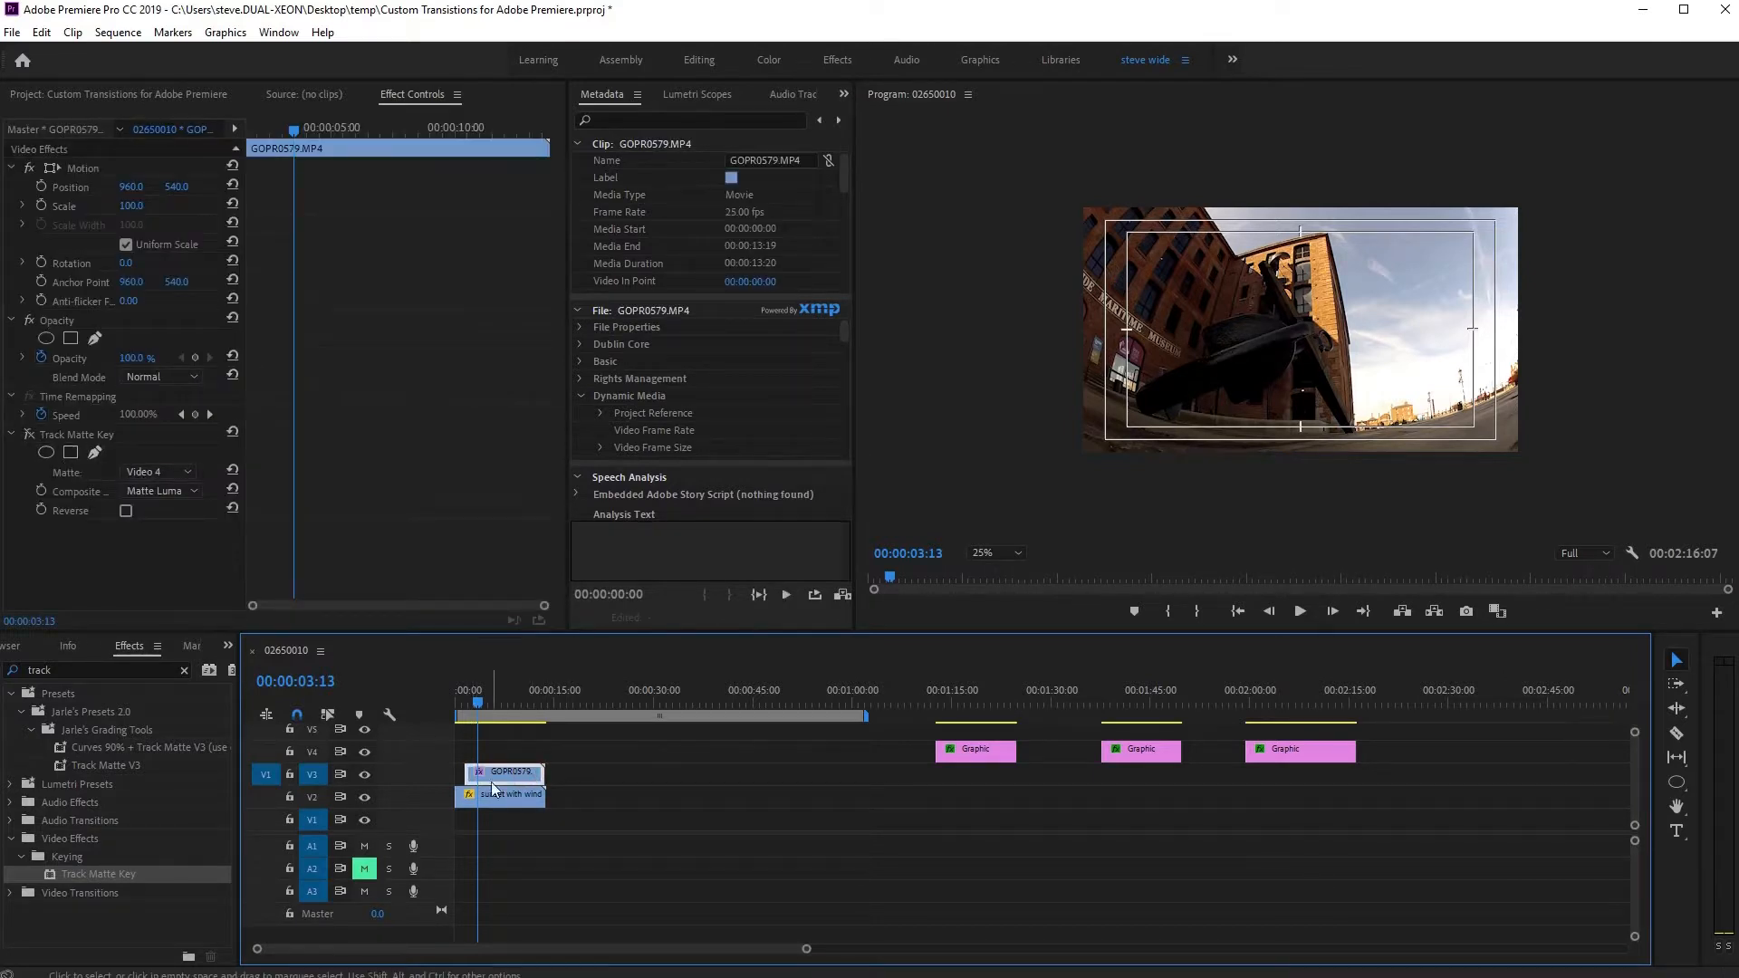
left_click(592, 773)
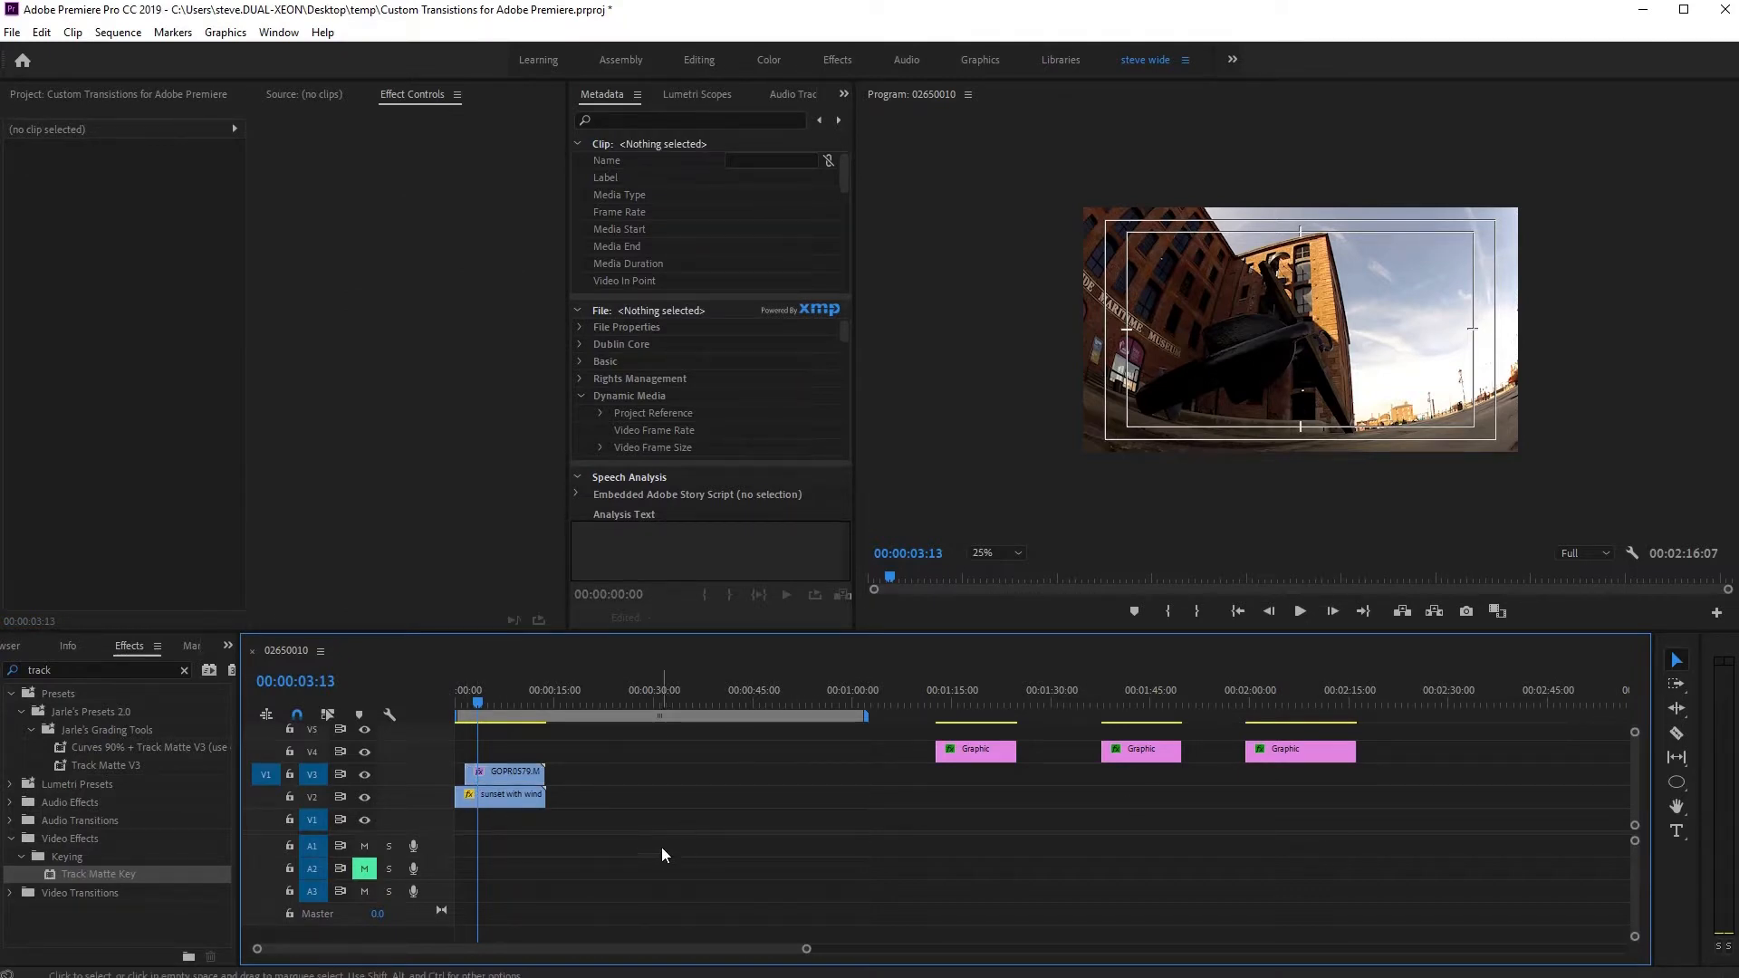
left_click_drag(1676, 790, 1733, 822)
left_click(1664, 916)
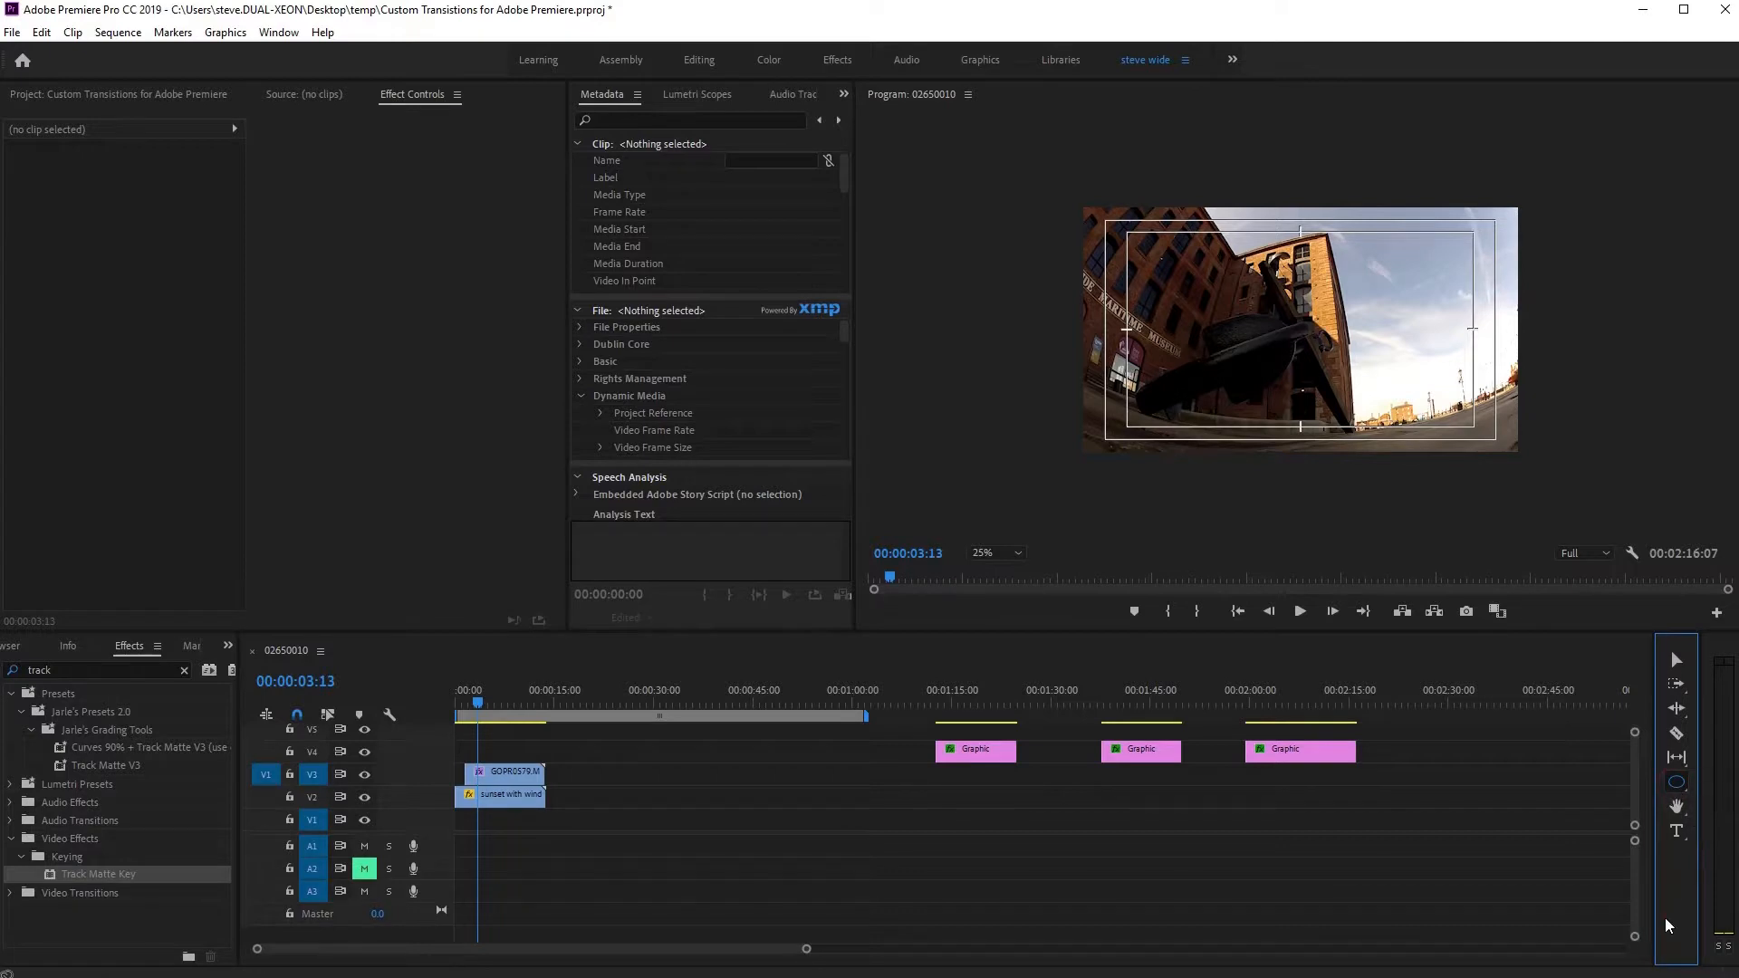
left_click(1682, 784)
left_click(1724, 801)
left_click(1678, 787)
left_click(1733, 819)
left_click_drag(1253, 276, 1356, 370)
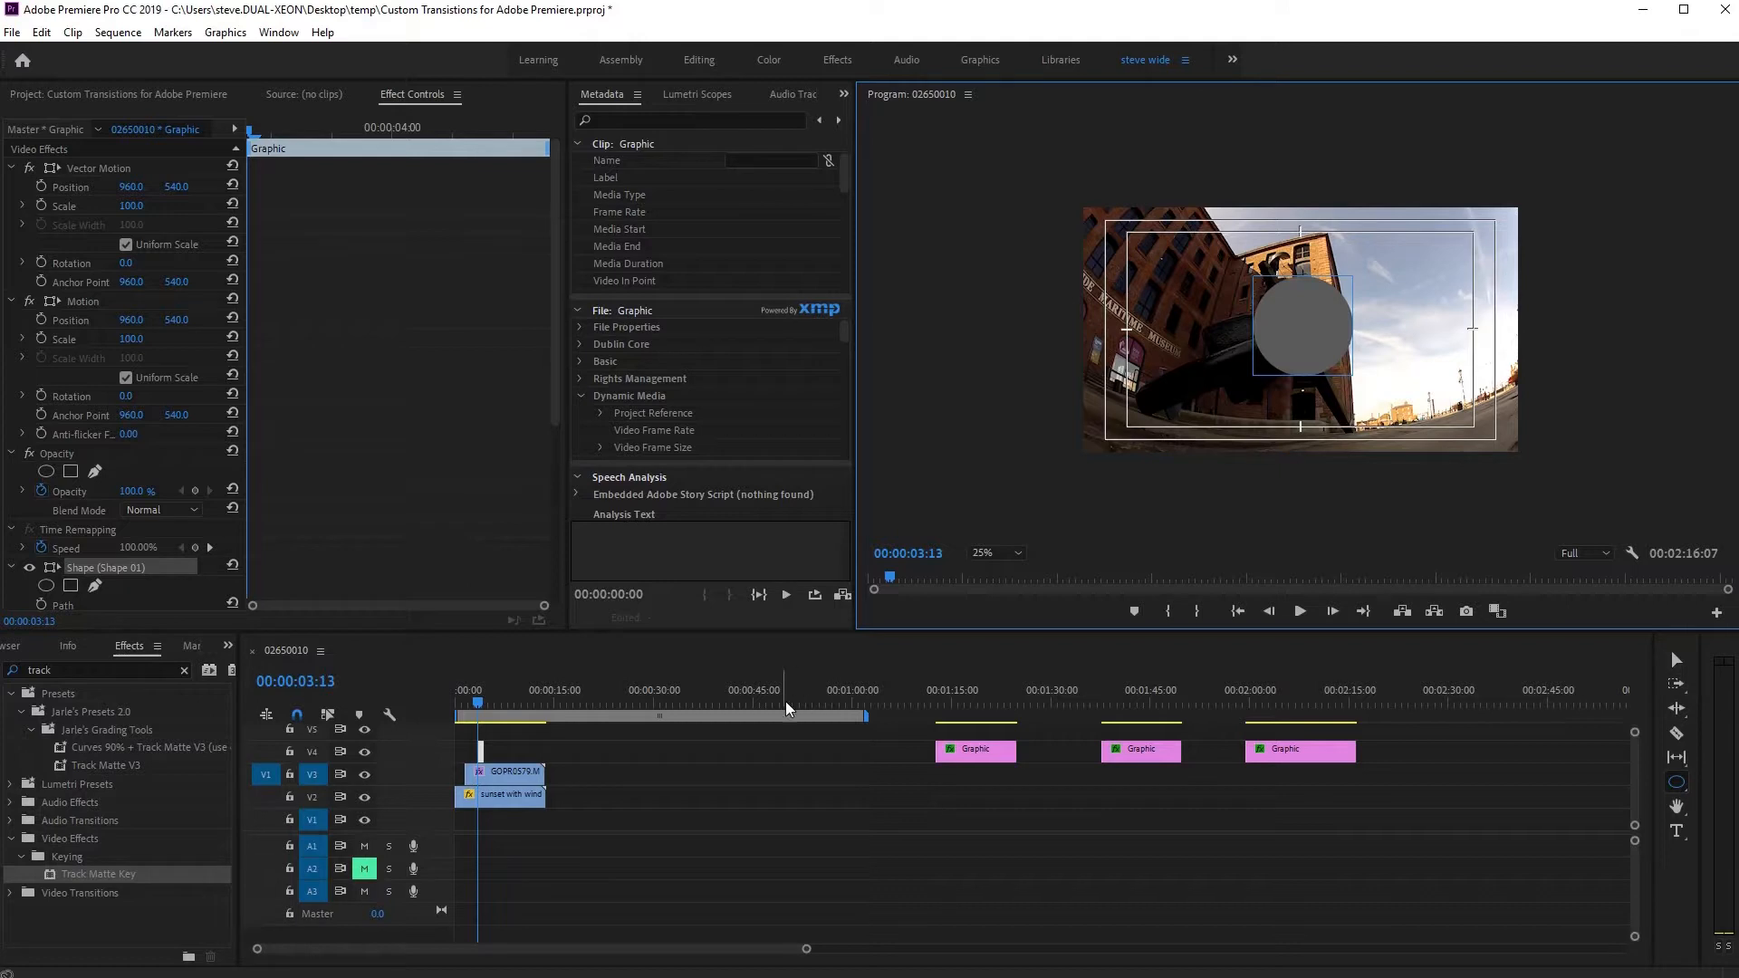
- Extend the circle's graphic clip to the end of the footage and set the circle's fill to white
left_click_drag(482, 751, 554, 753)
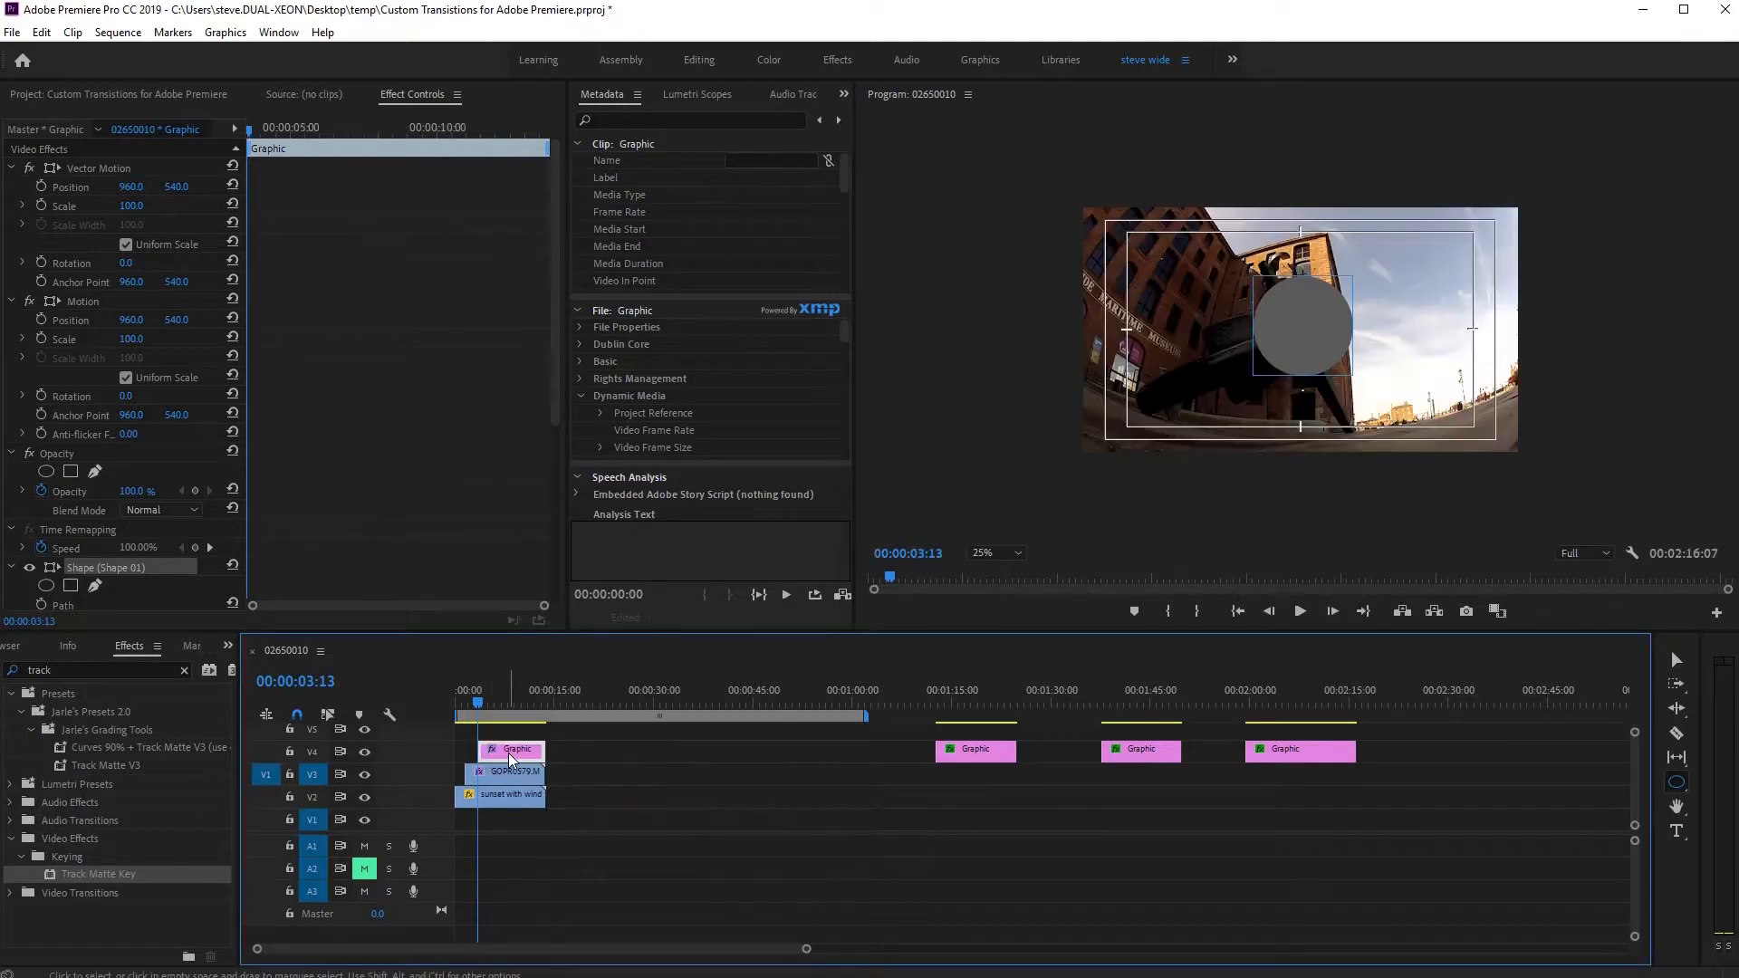
scroll(312, 496, "down", 4)
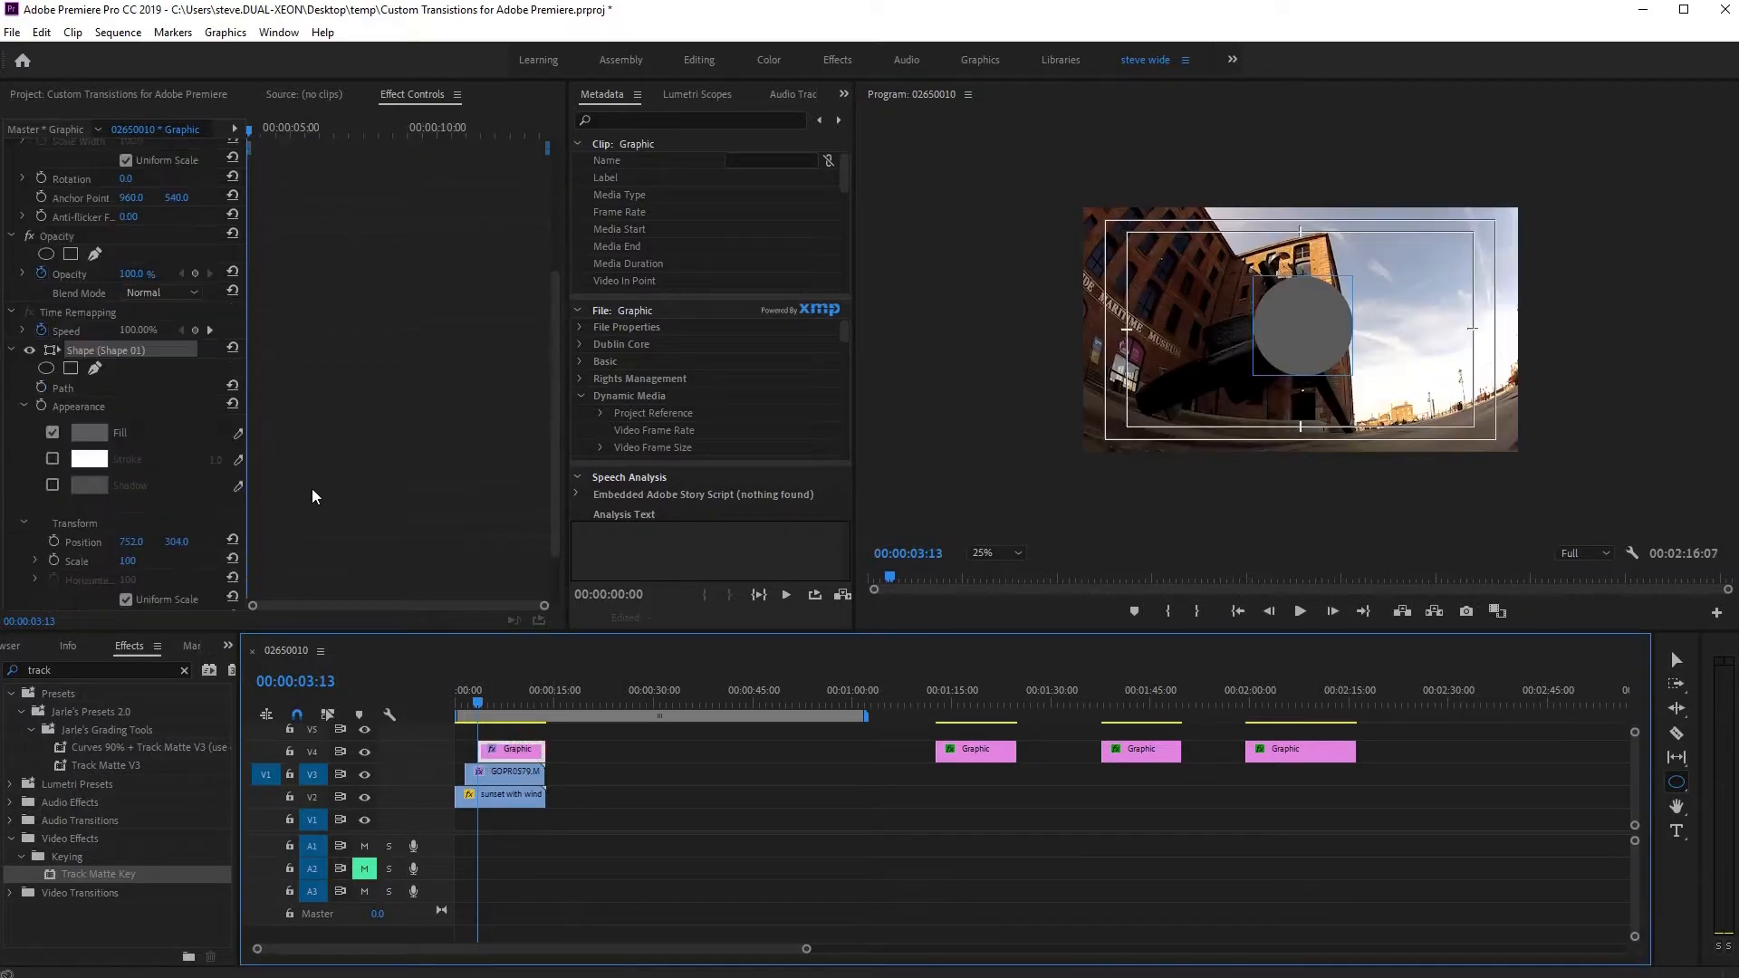
left_click(78, 433)
left_click_drag(785, 531, 670, 664)
left_click(1069, 405)
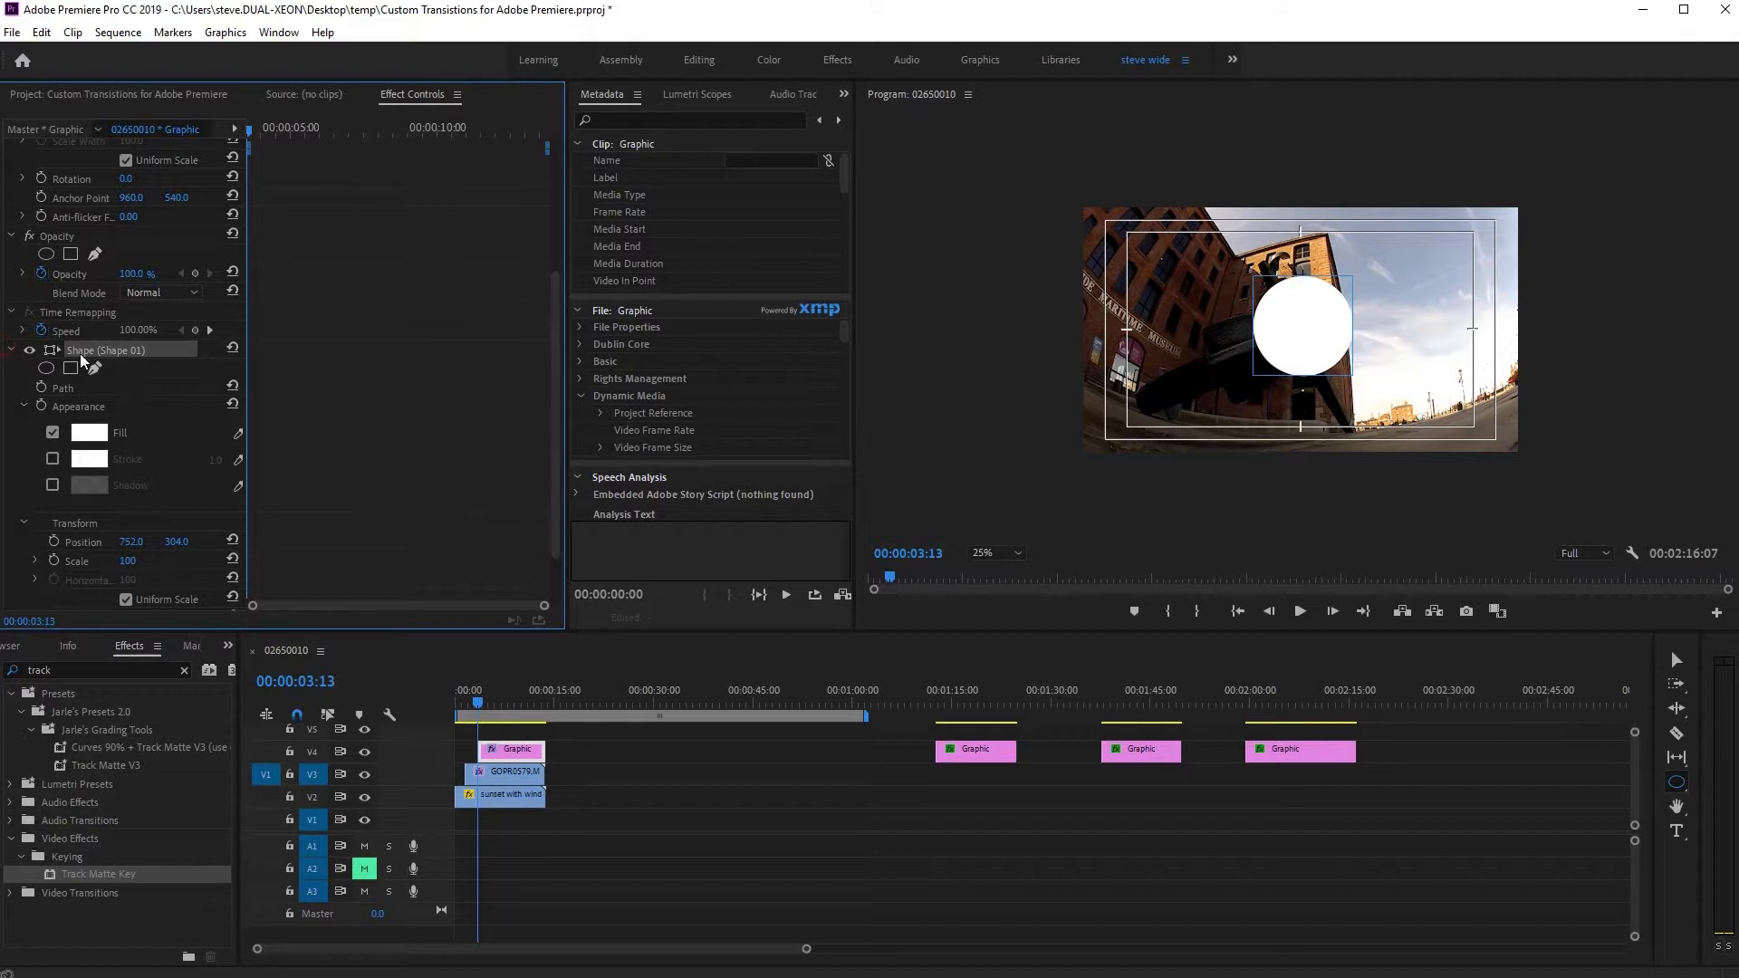
- Duplicate the white circle shape and set the rear copy's Scale to 150
left_click(16, 353)
left_click(158, 571)
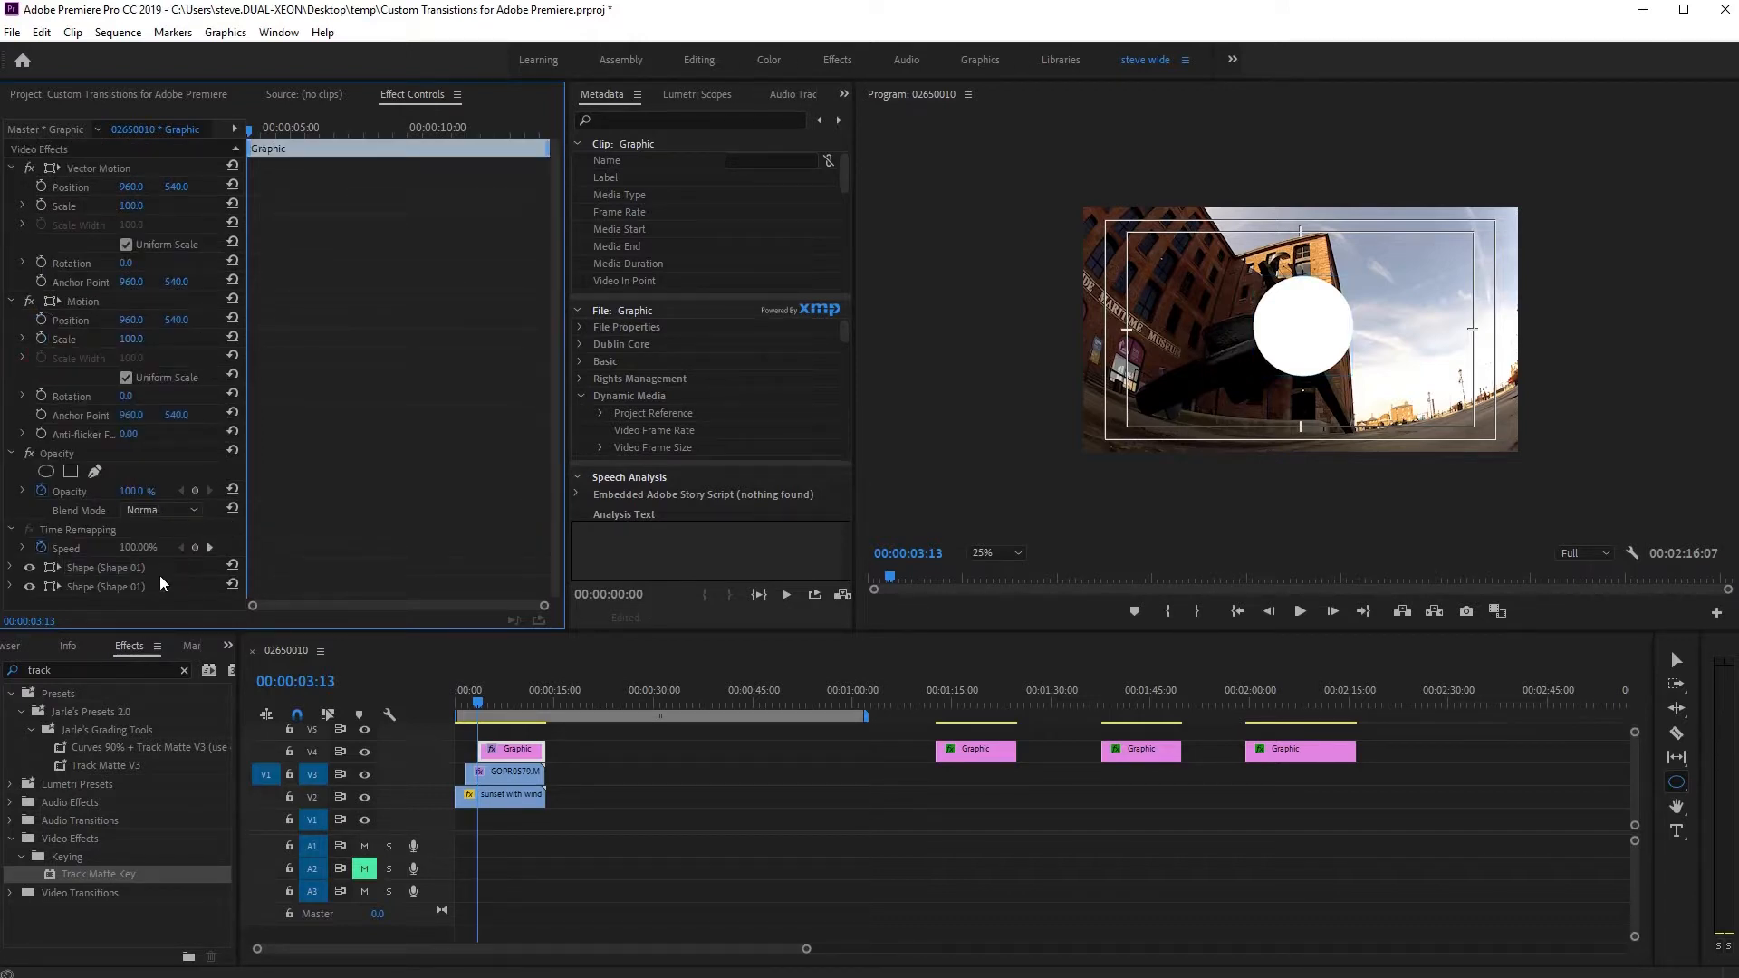
key("ctrl+v")
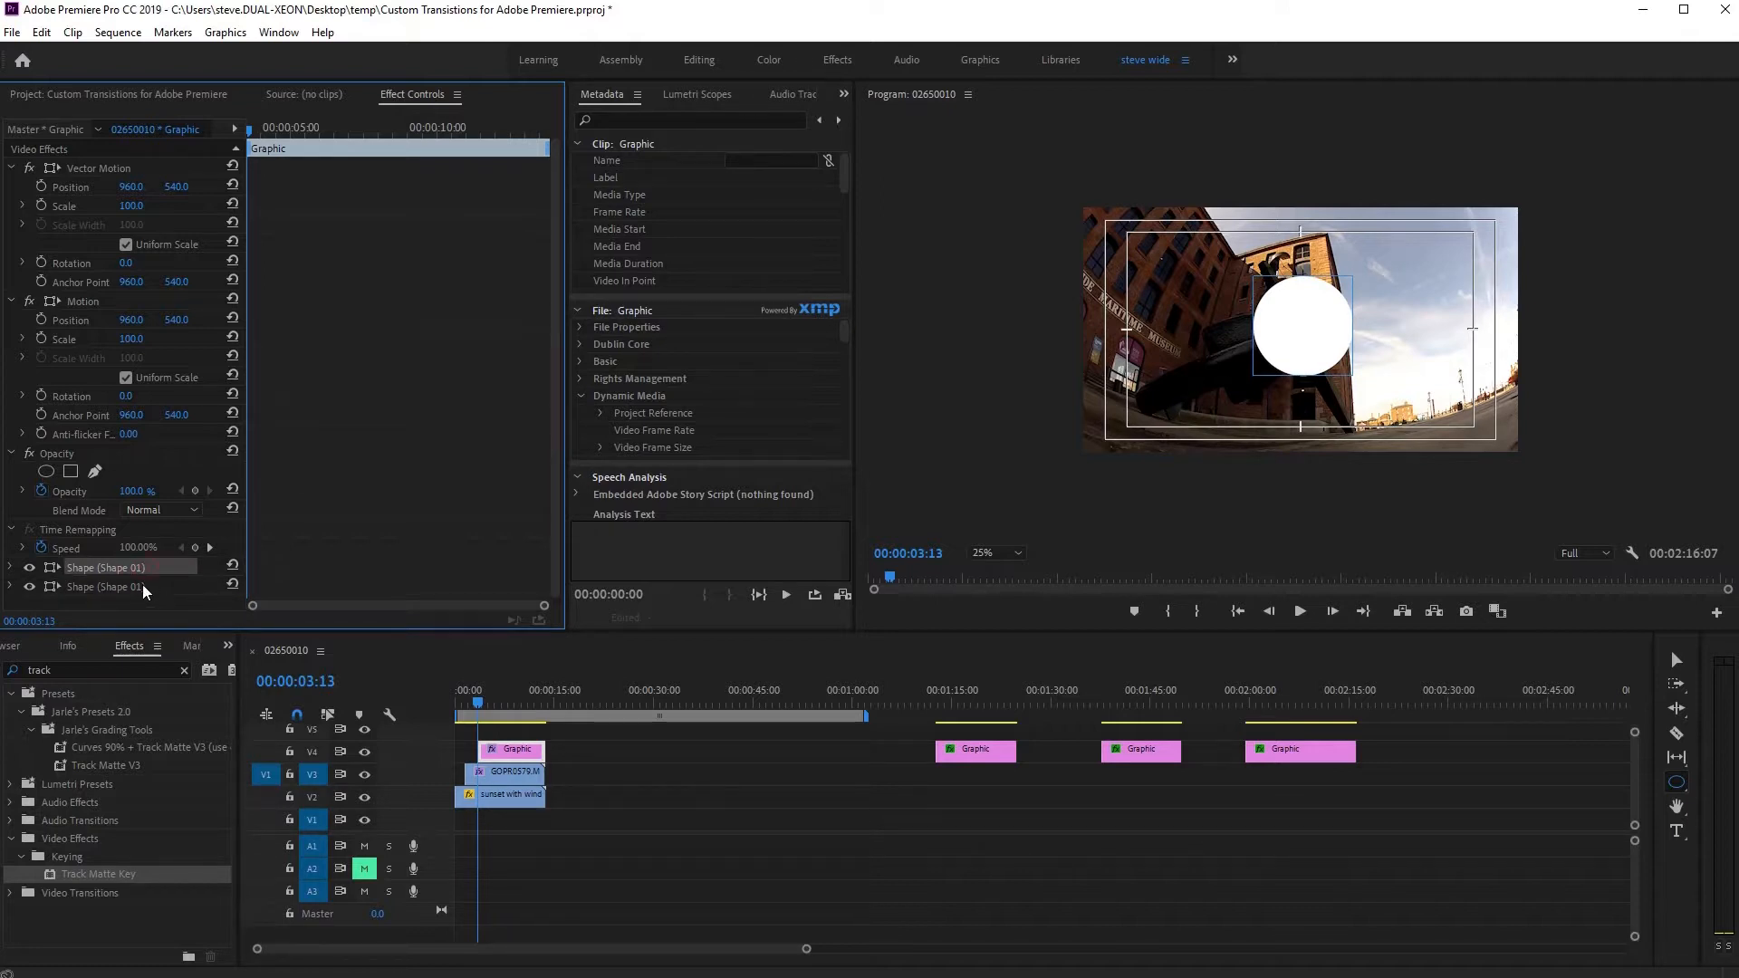
left_click(11, 568)
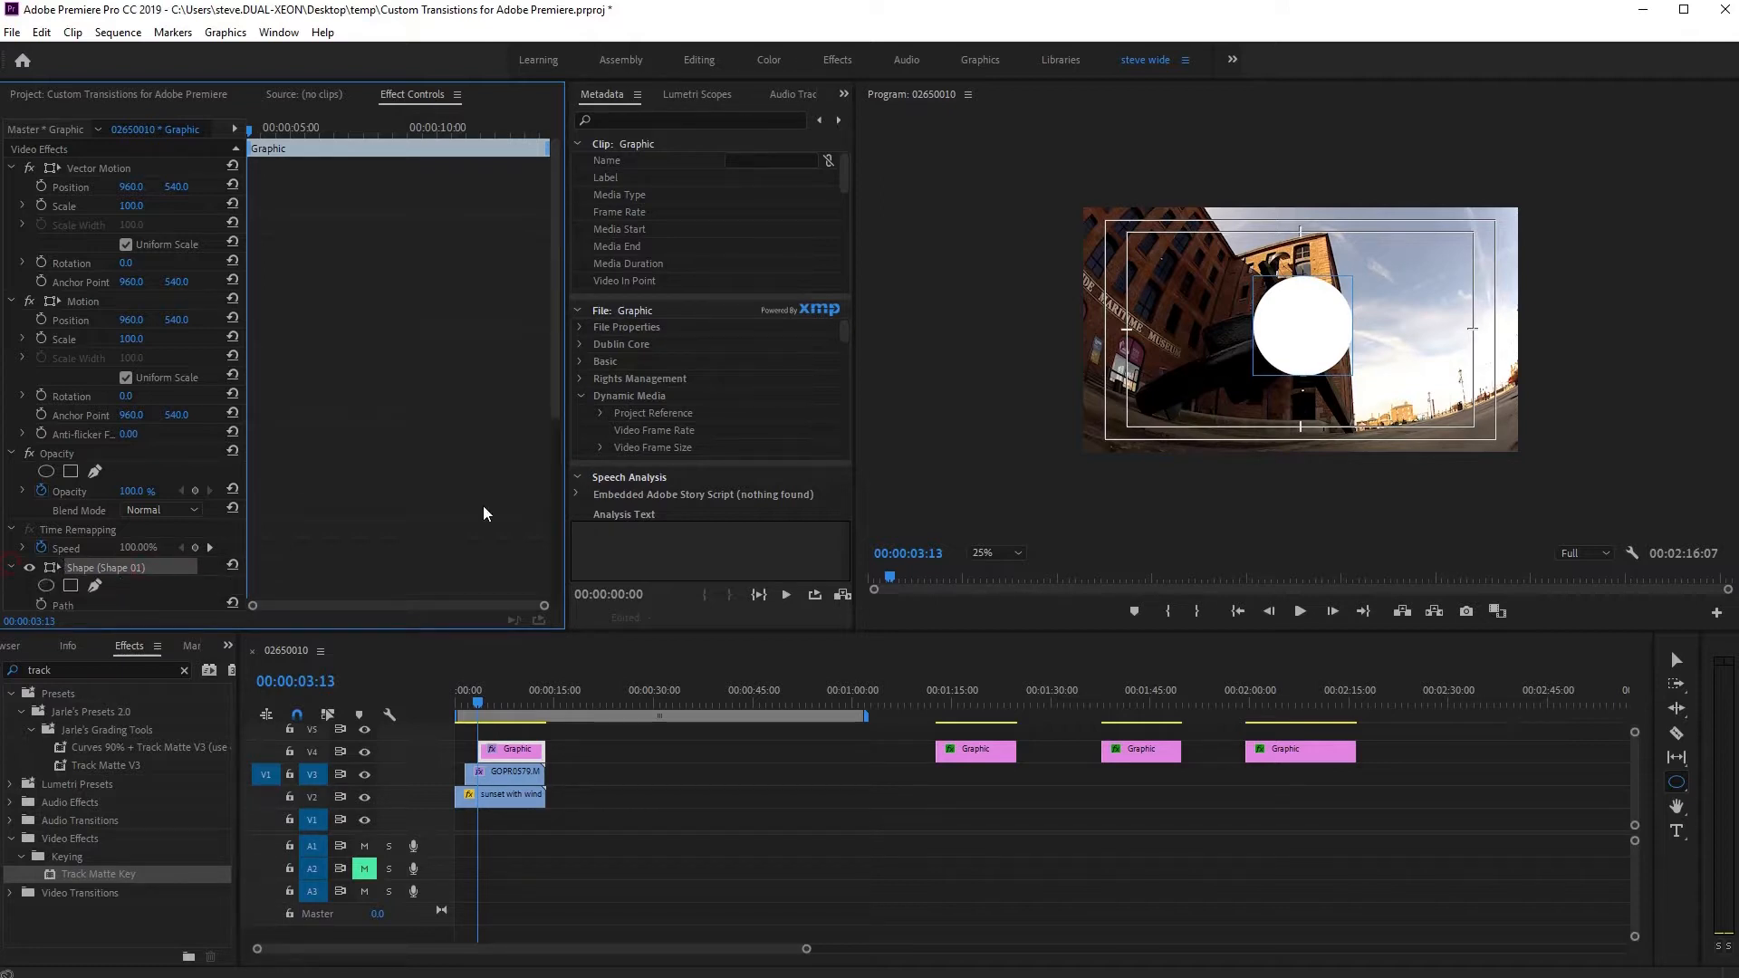
scroll(366, 445, "down", 6)
left_click(128, 488)
type("150")
key("Return")
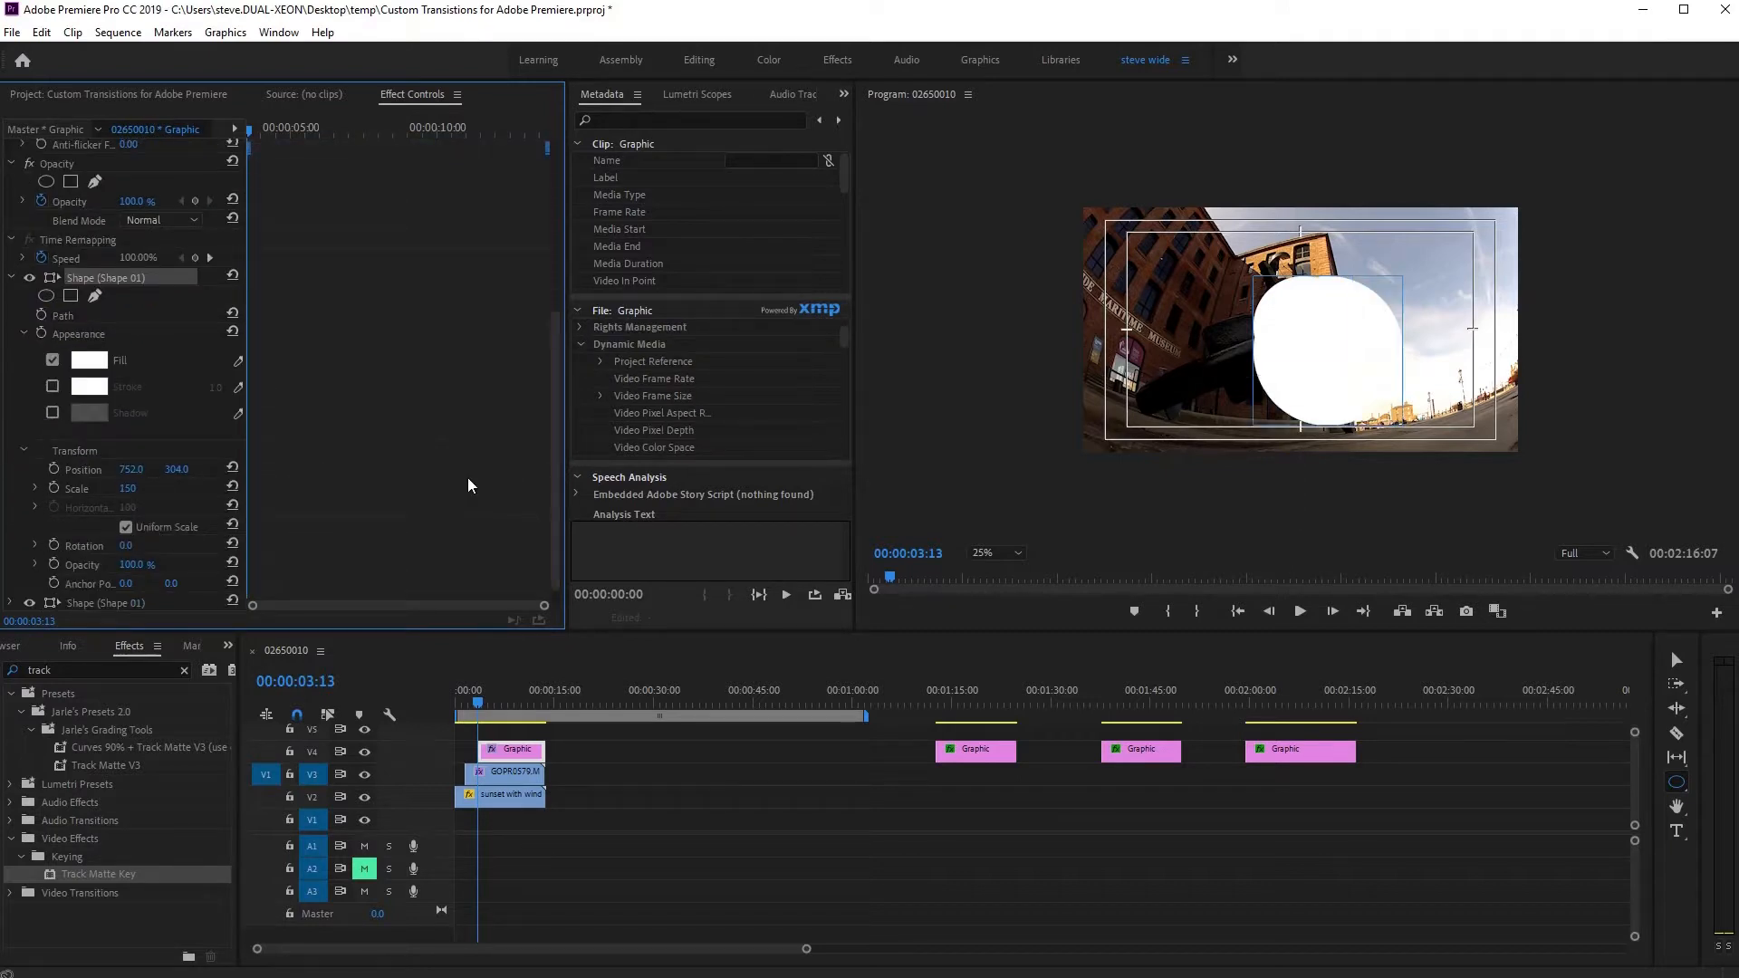
- Fill the enlarged circle with light grey D2D2D2 and centre it behind the white circle
left_click(89, 359)
left_click_drag(847, 609, 641, 620)
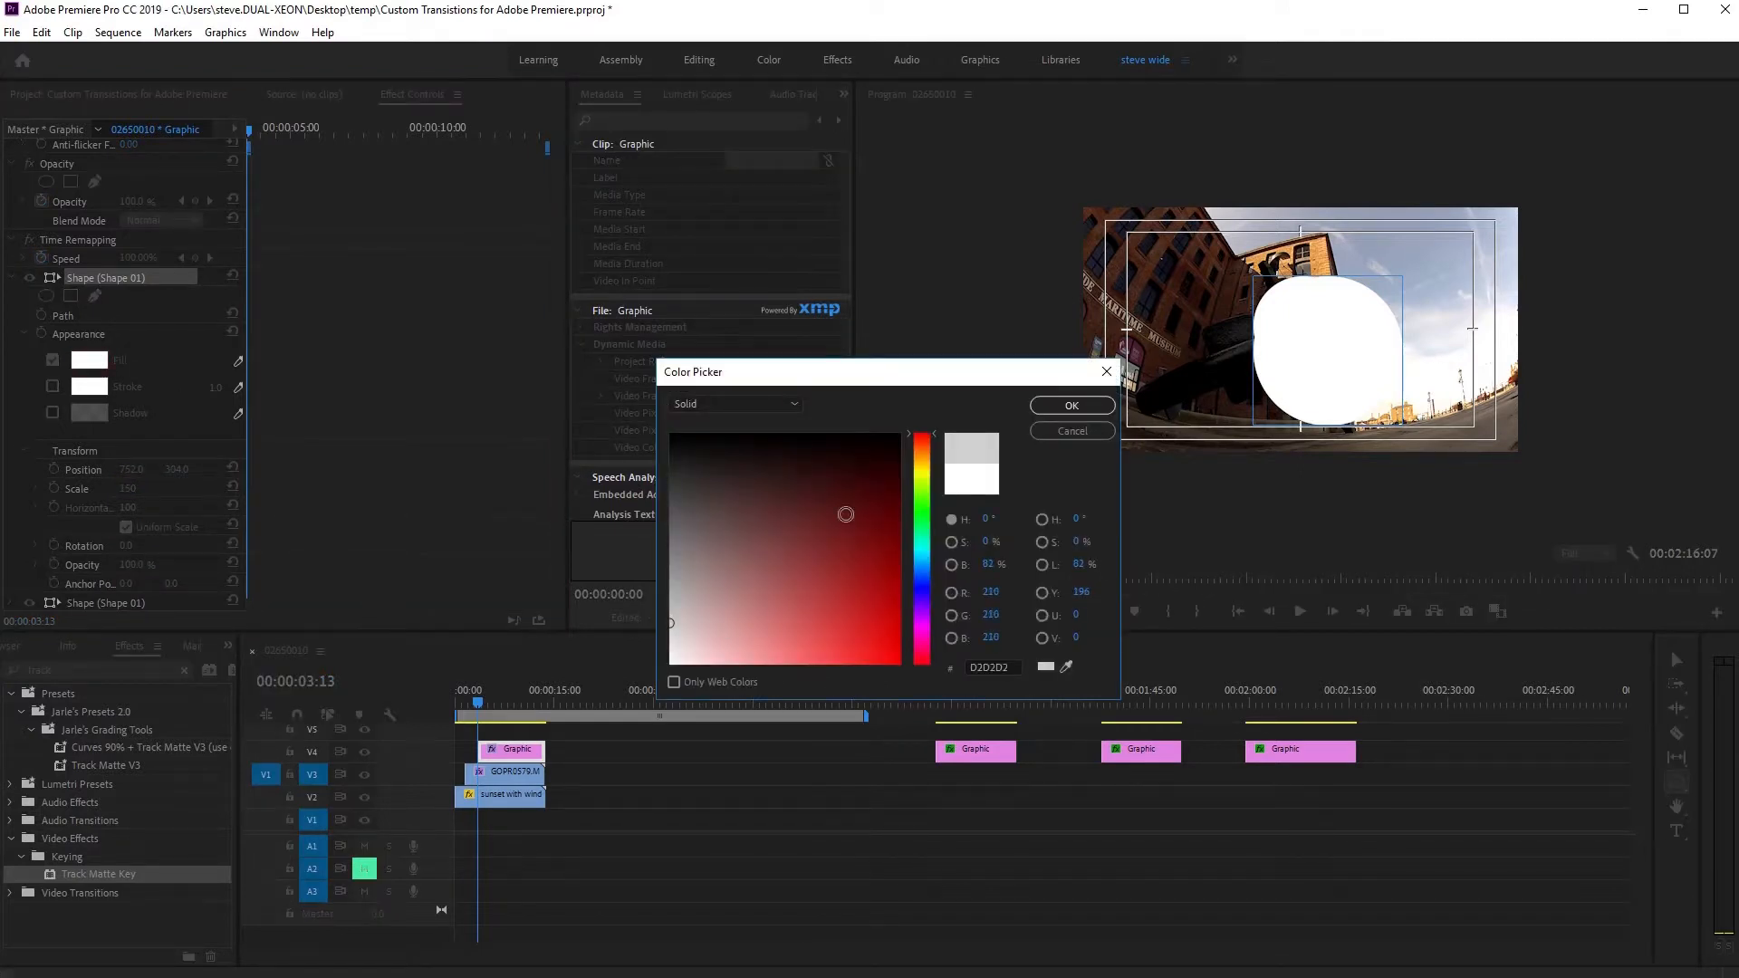
left_click(1069, 406)
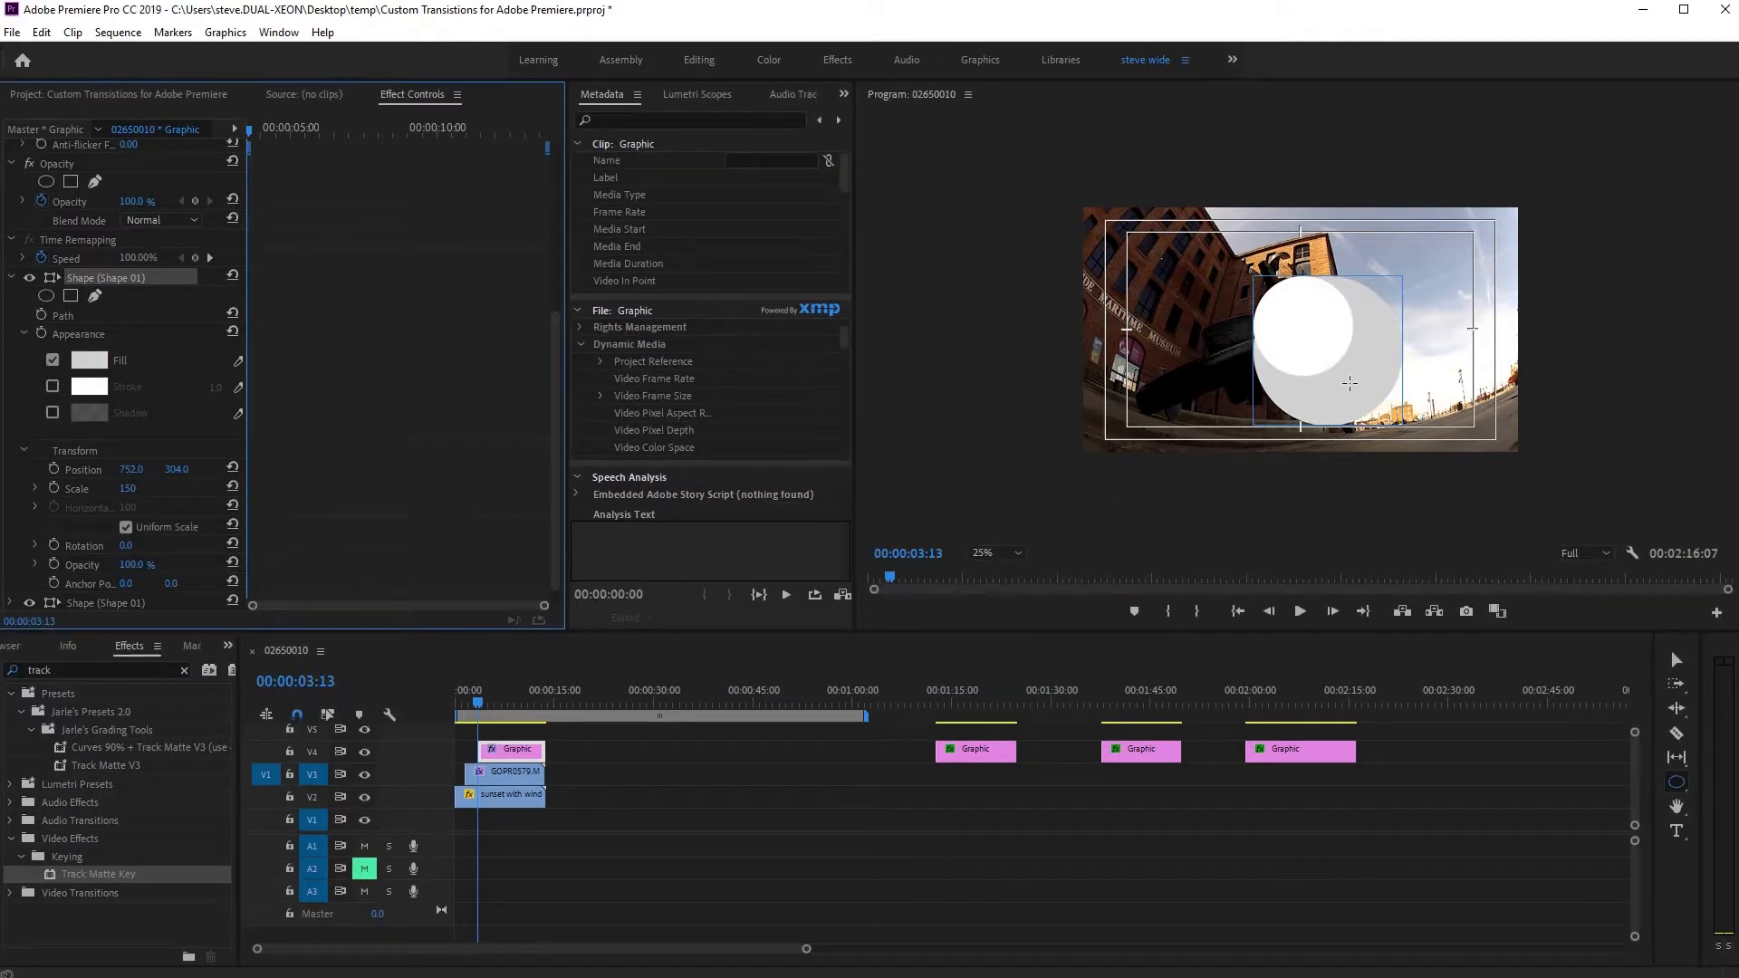
left_click(1675, 659)
left_click_drag(1376, 390, 1346, 363)
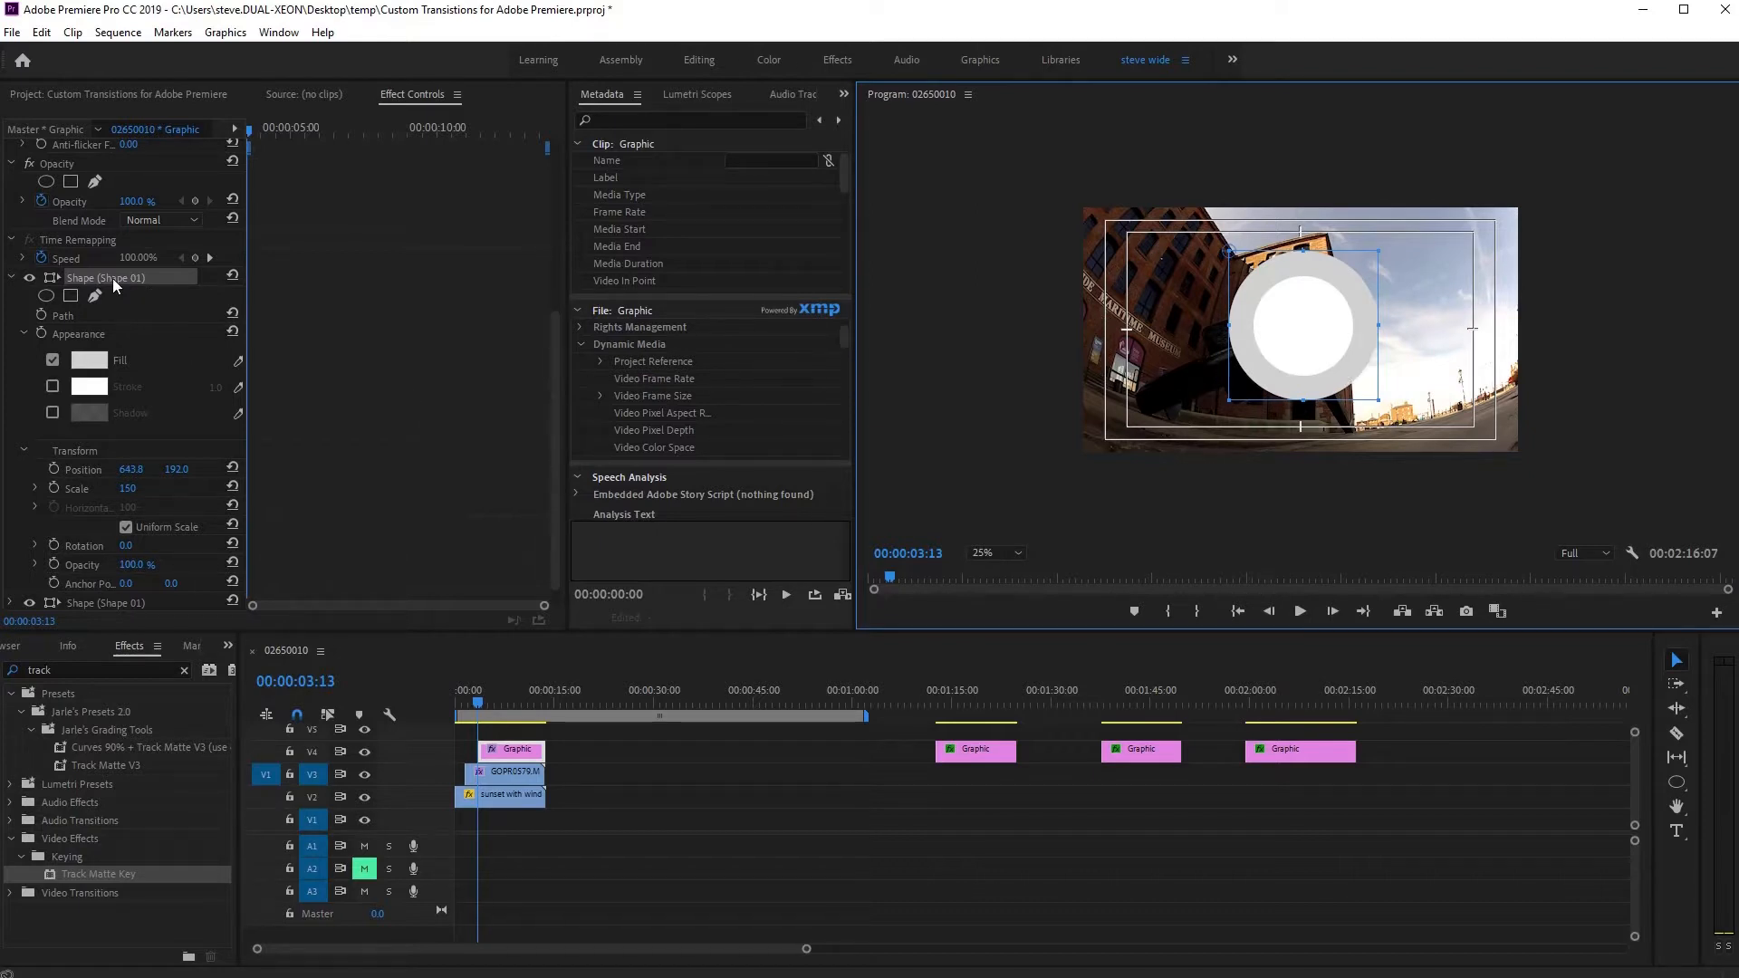
- Duplicate the light grey circle and move one copy behind all the other circles
left_click(10, 278)
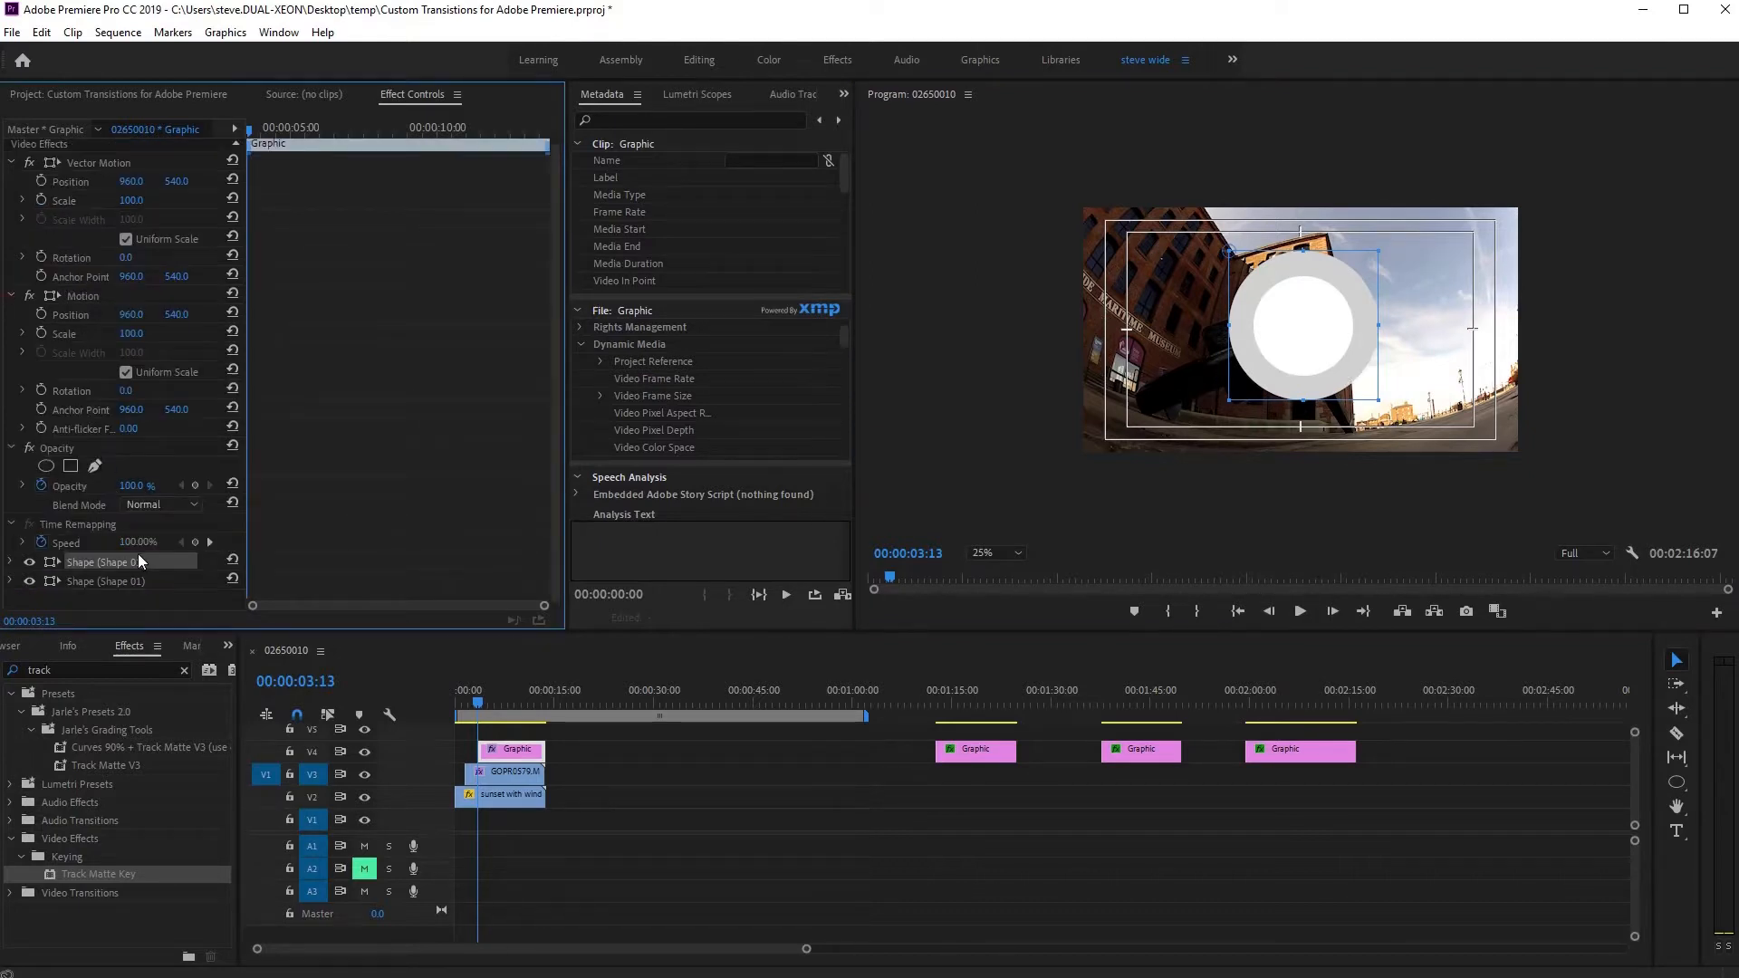
key("ctrl+v")
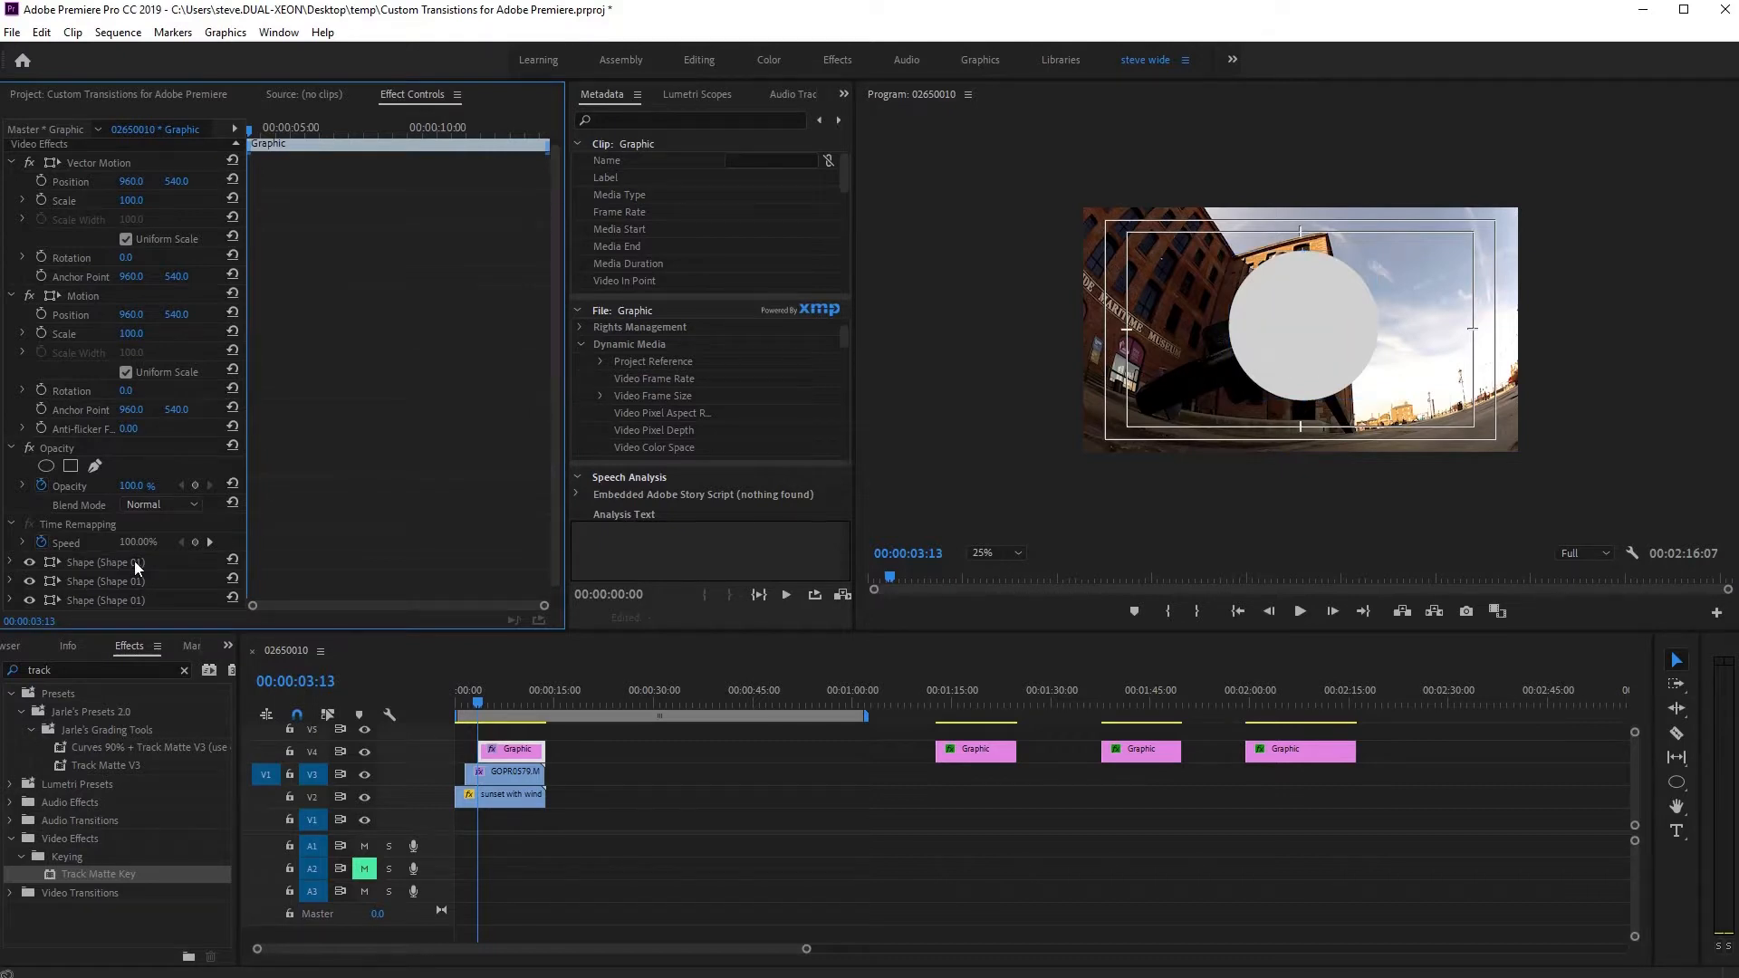
scroll(154, 550, "down", 1)
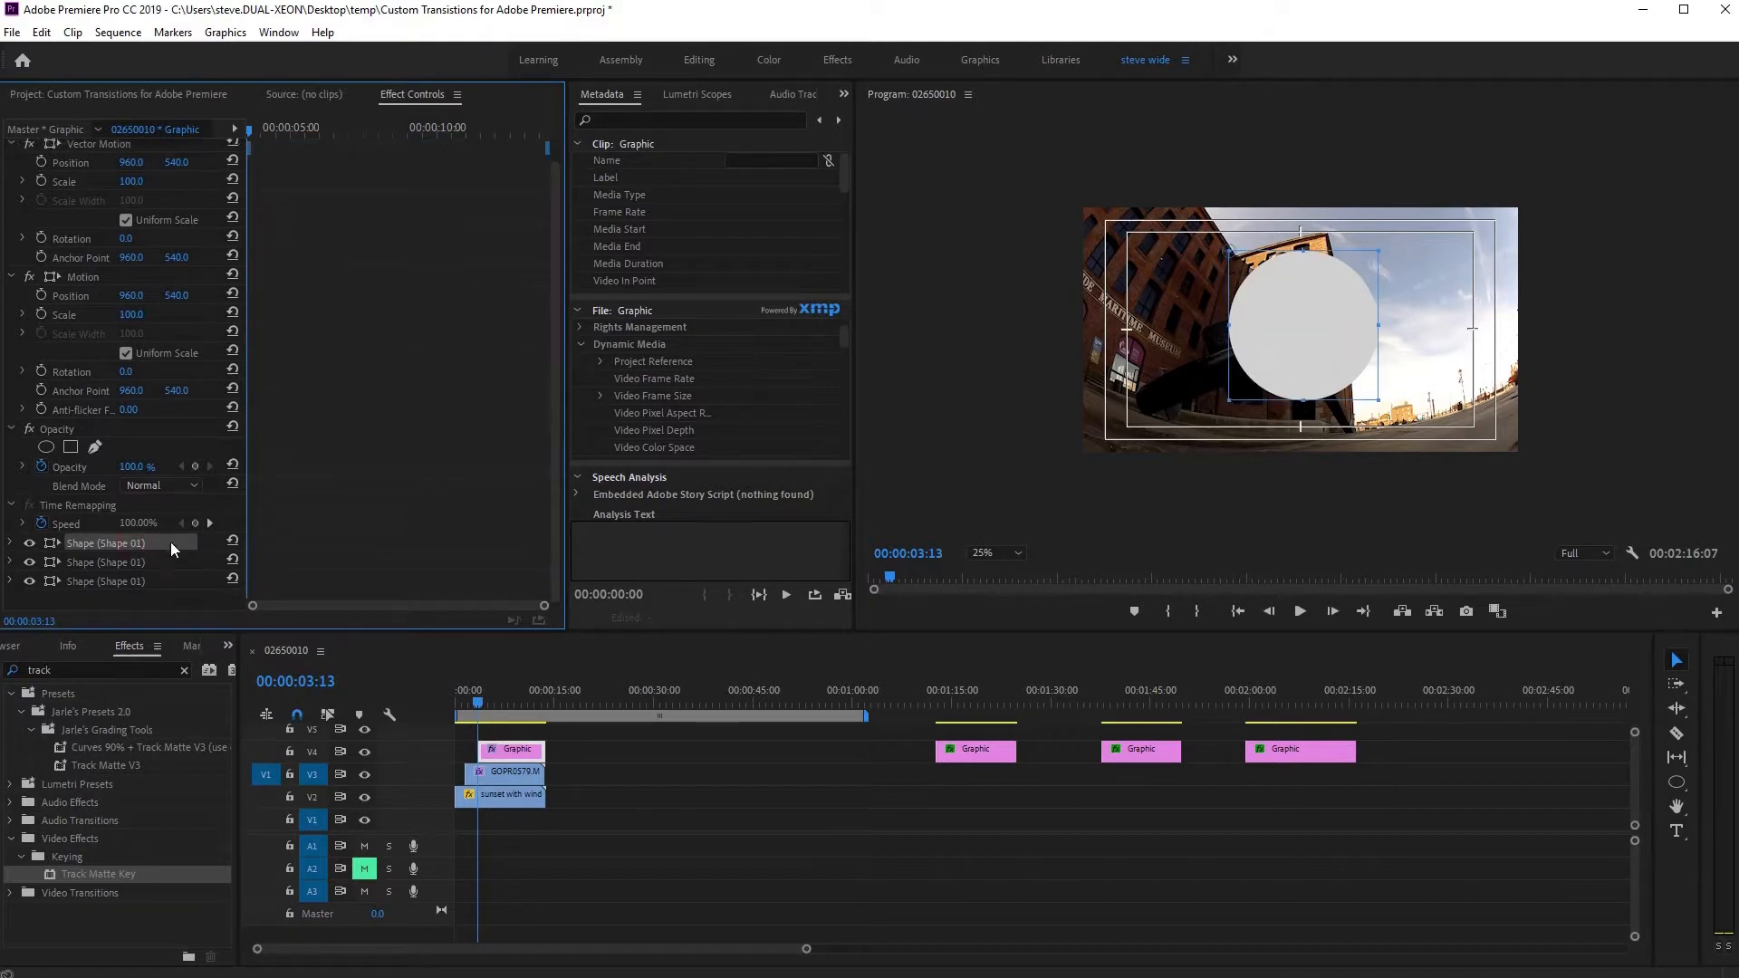
left_click(122, 581)
left_click_drag(122, 580, 129, 543)
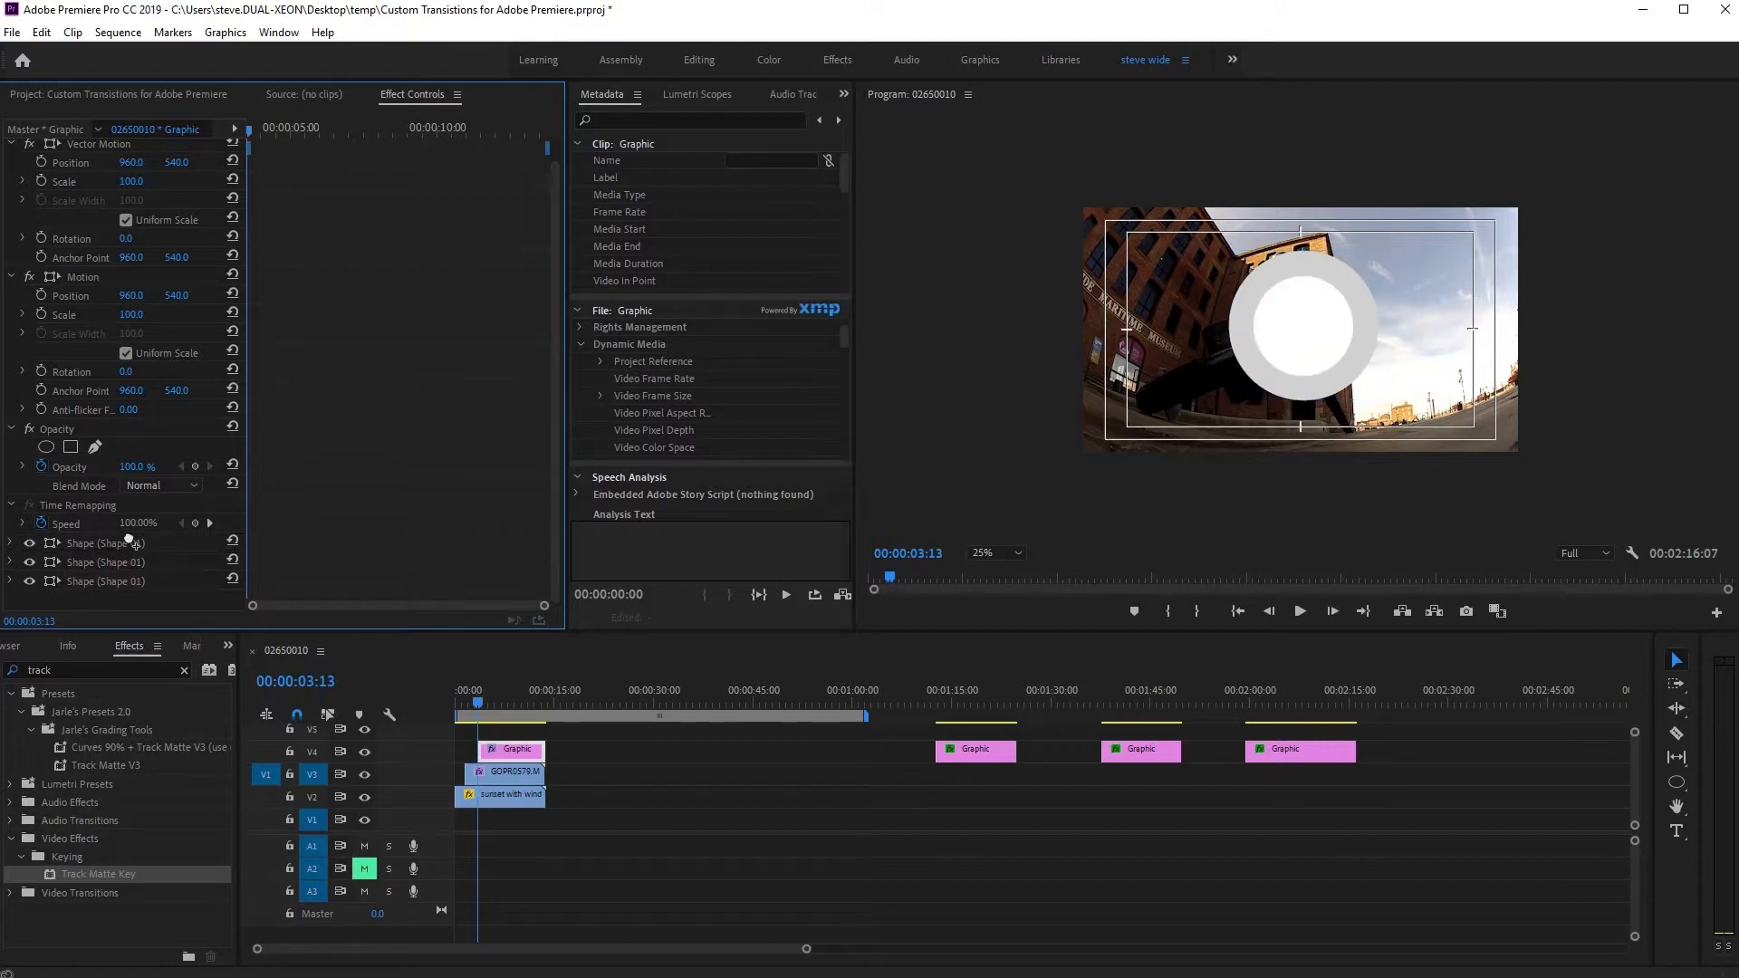
- Set the Scale of the rearmost light grey circle to 200
left_click(10, 543)
scroll(136, 534, "down", 5)
left_click(130, 538)
type("200")
key("Return")
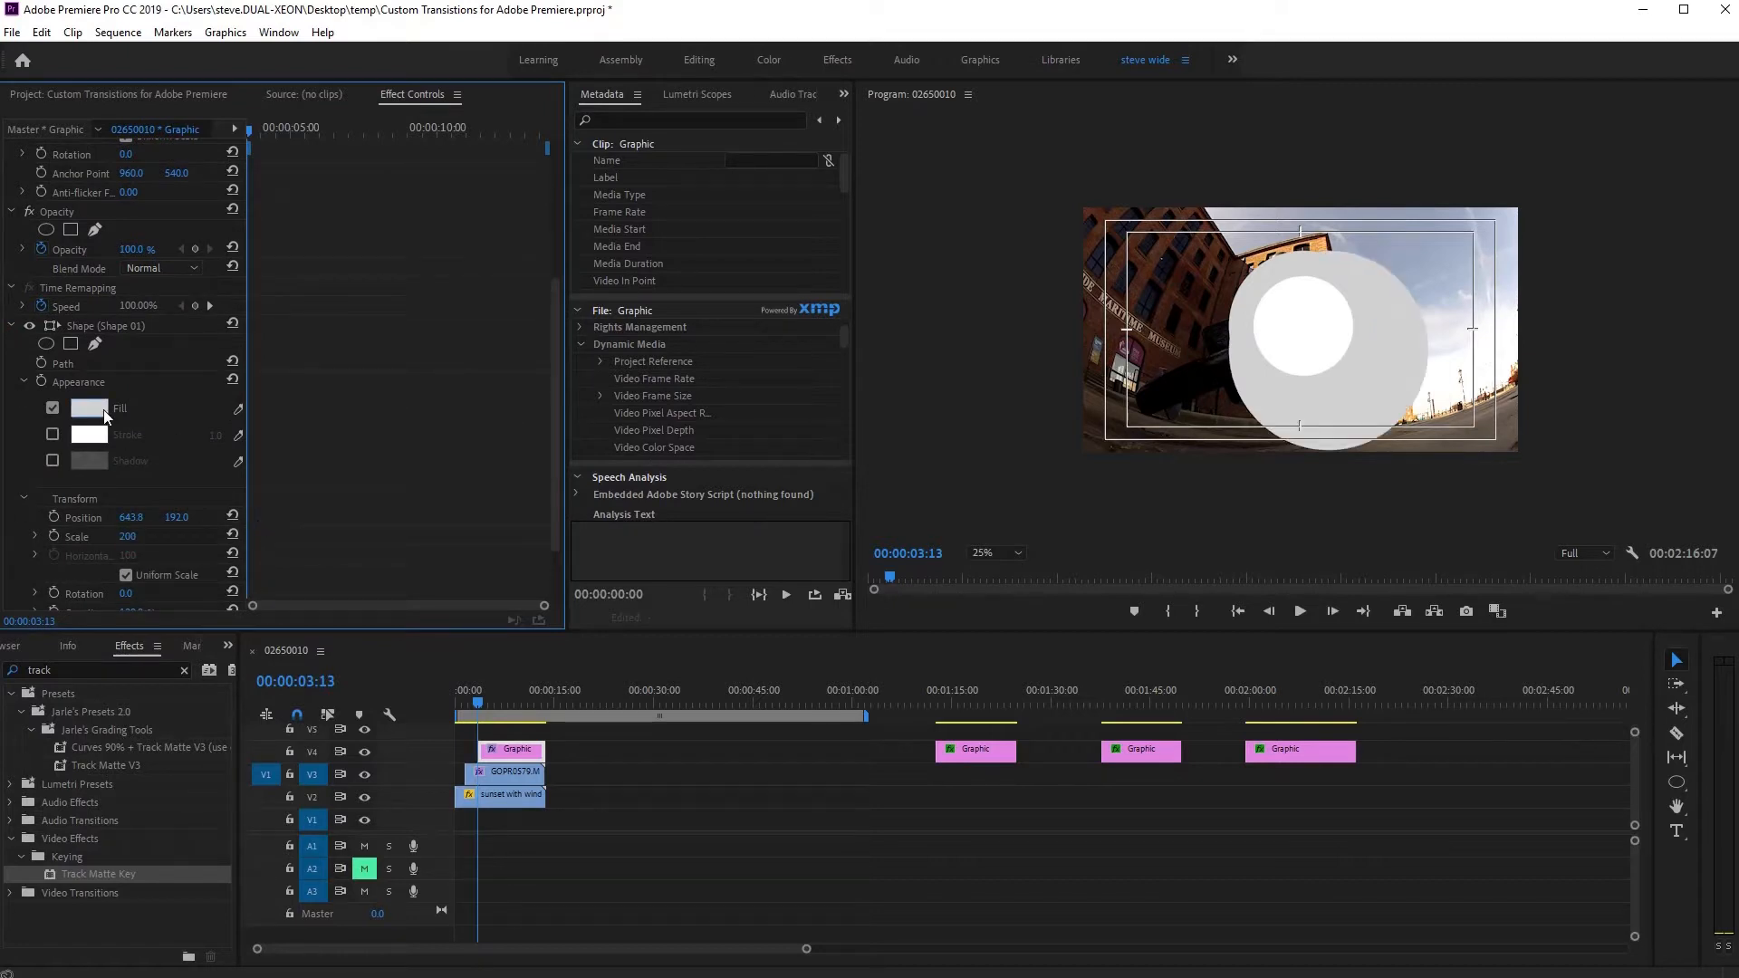
- Fill the rearmost circle with a medium grey and centre it around the two smaller circles
left_click(89, 408)
left_click_drag(715, 566, 610, 571)
left_click(1072, 407)
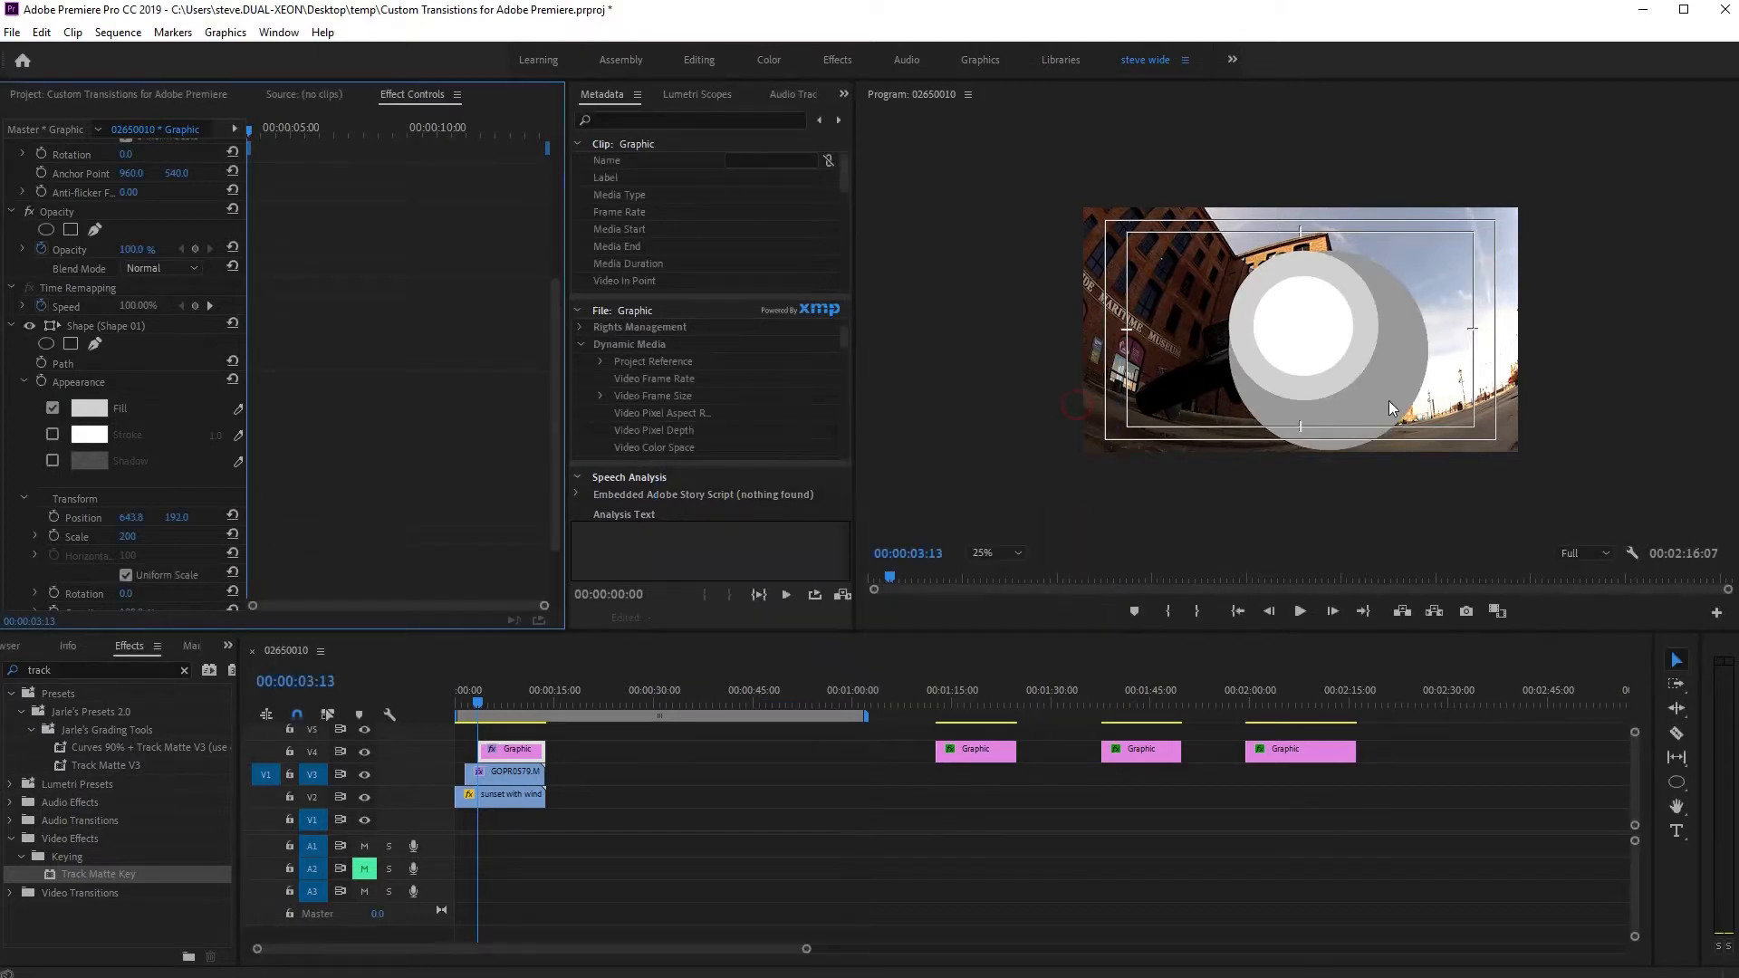
left_click_drag(1372, 399, 1371, 375)
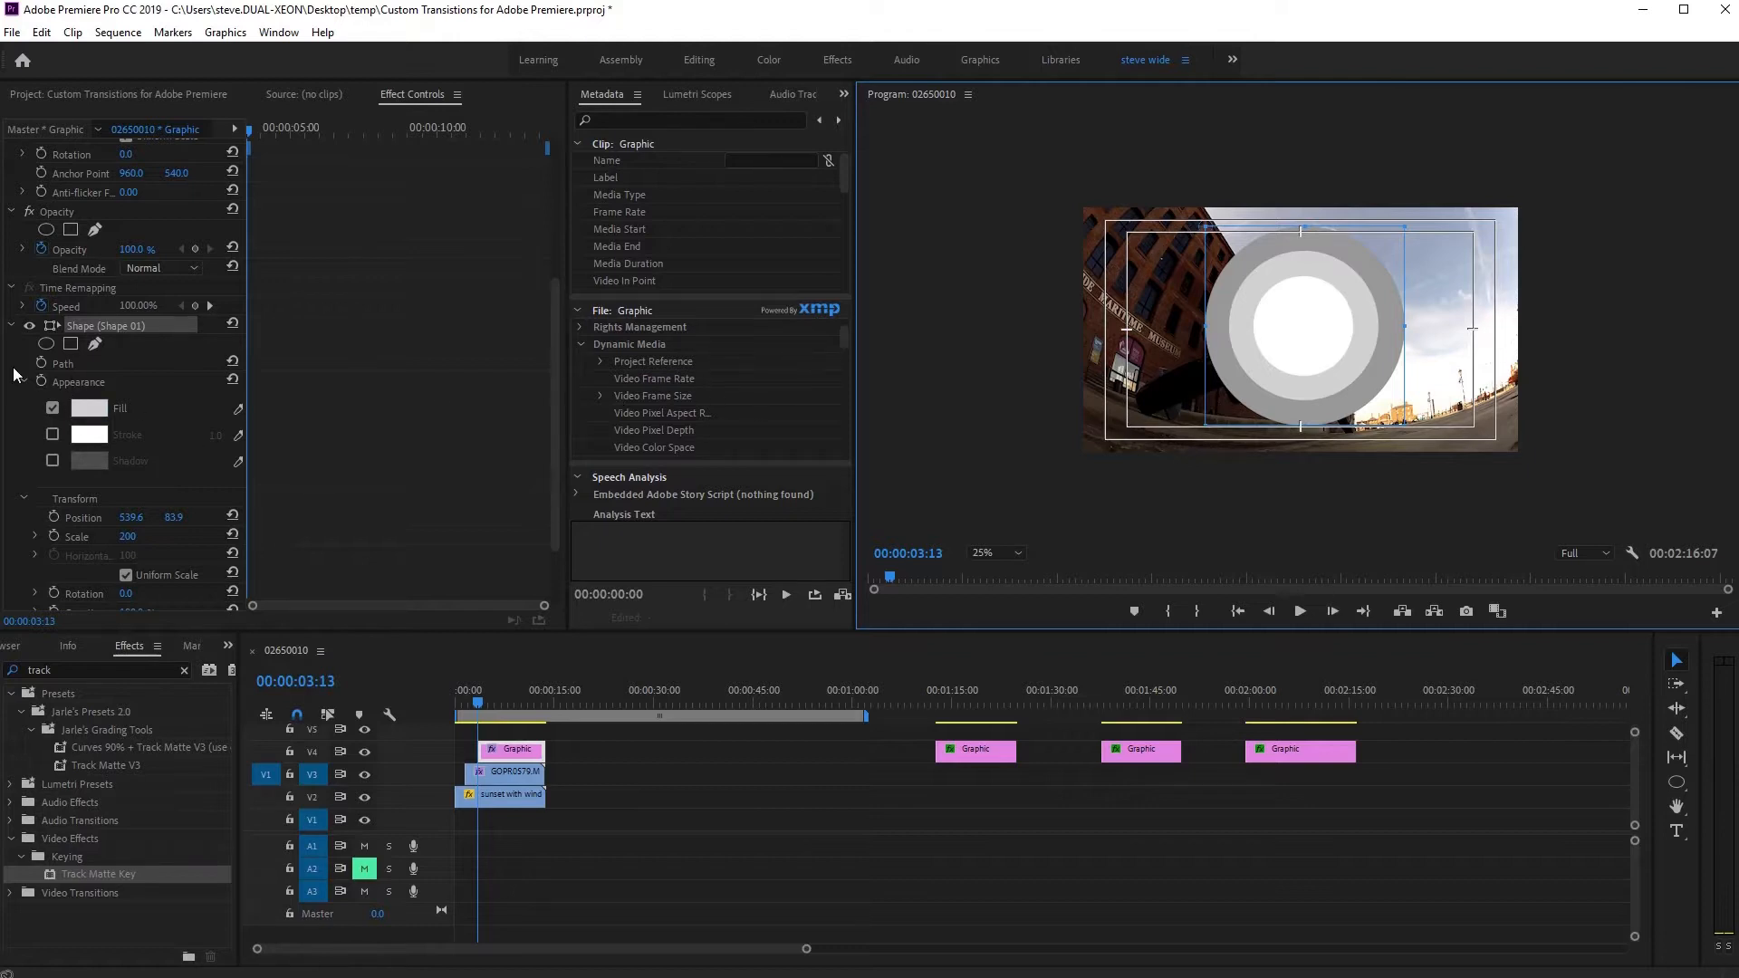
- Duplicate the medium grey circle and move one copy to the back of the shape stack
left_click(11, 325)
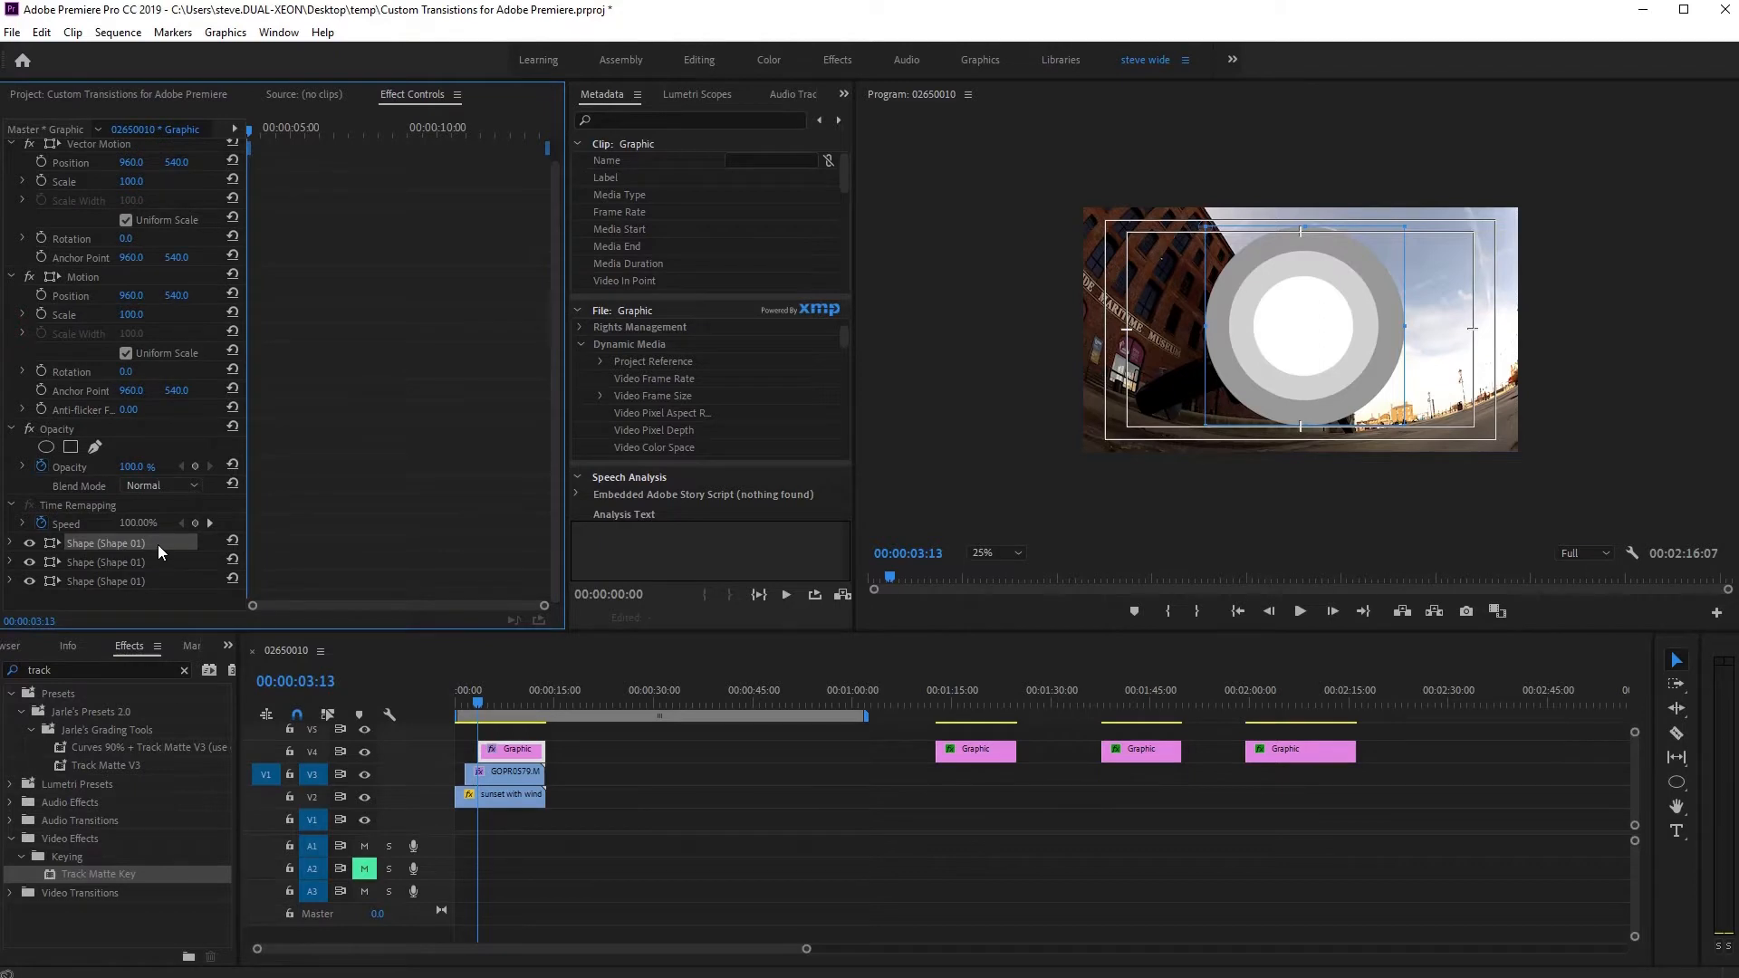
key("ctrl+c")
key("ctrl+v")
left_click(123, 601)
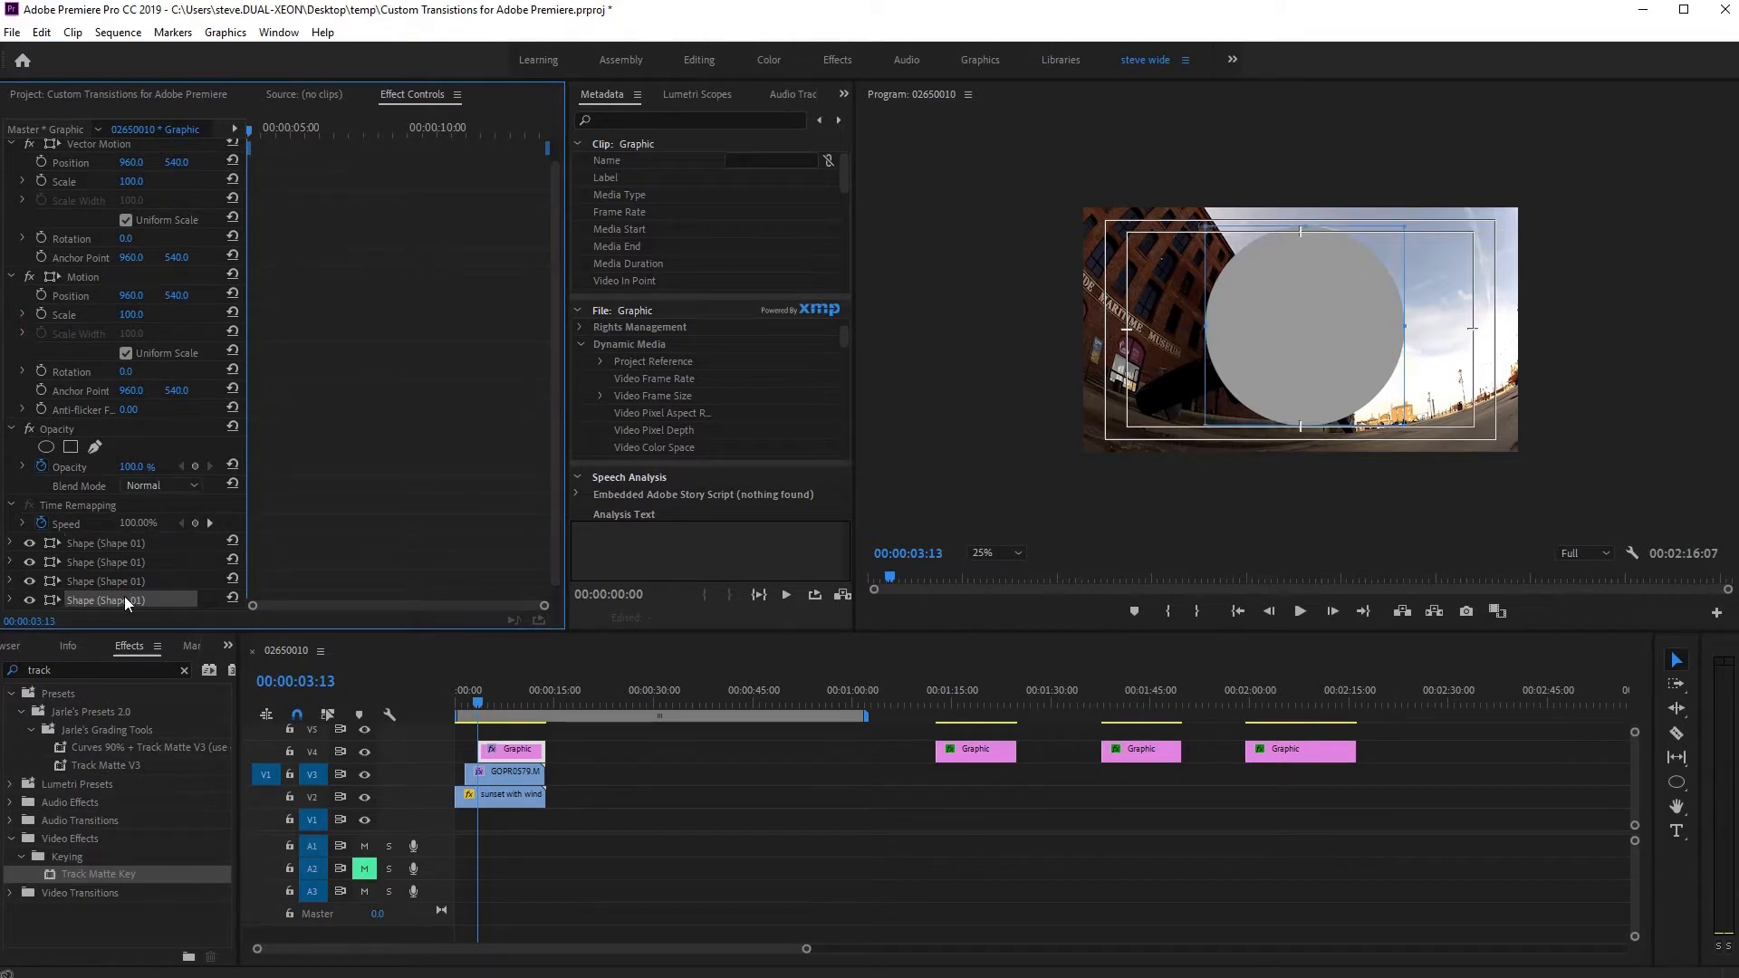
left_click_drag(123, 599, 124, 543)
- Set the Scale of the rearmost medium grey circle to 250
left_click(12, 542)
scroll(143, 596, "down", 3)
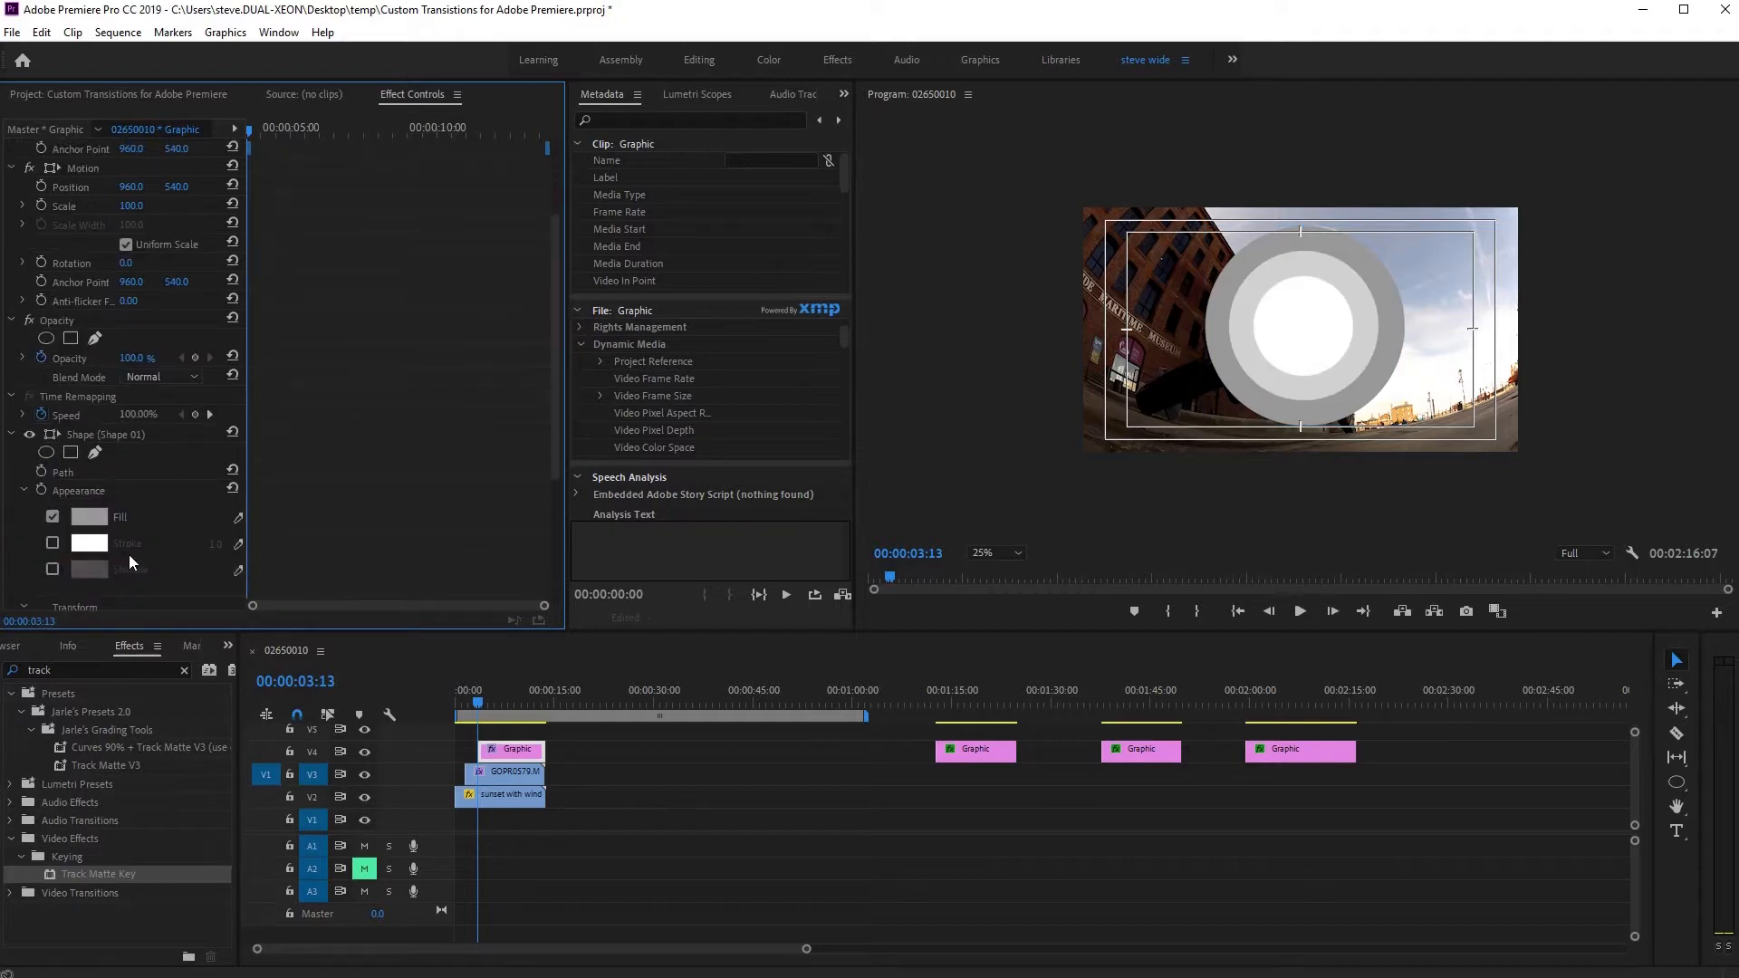
scroll(128, 555, "down", 3)
left_click(128, 518)
type("250")
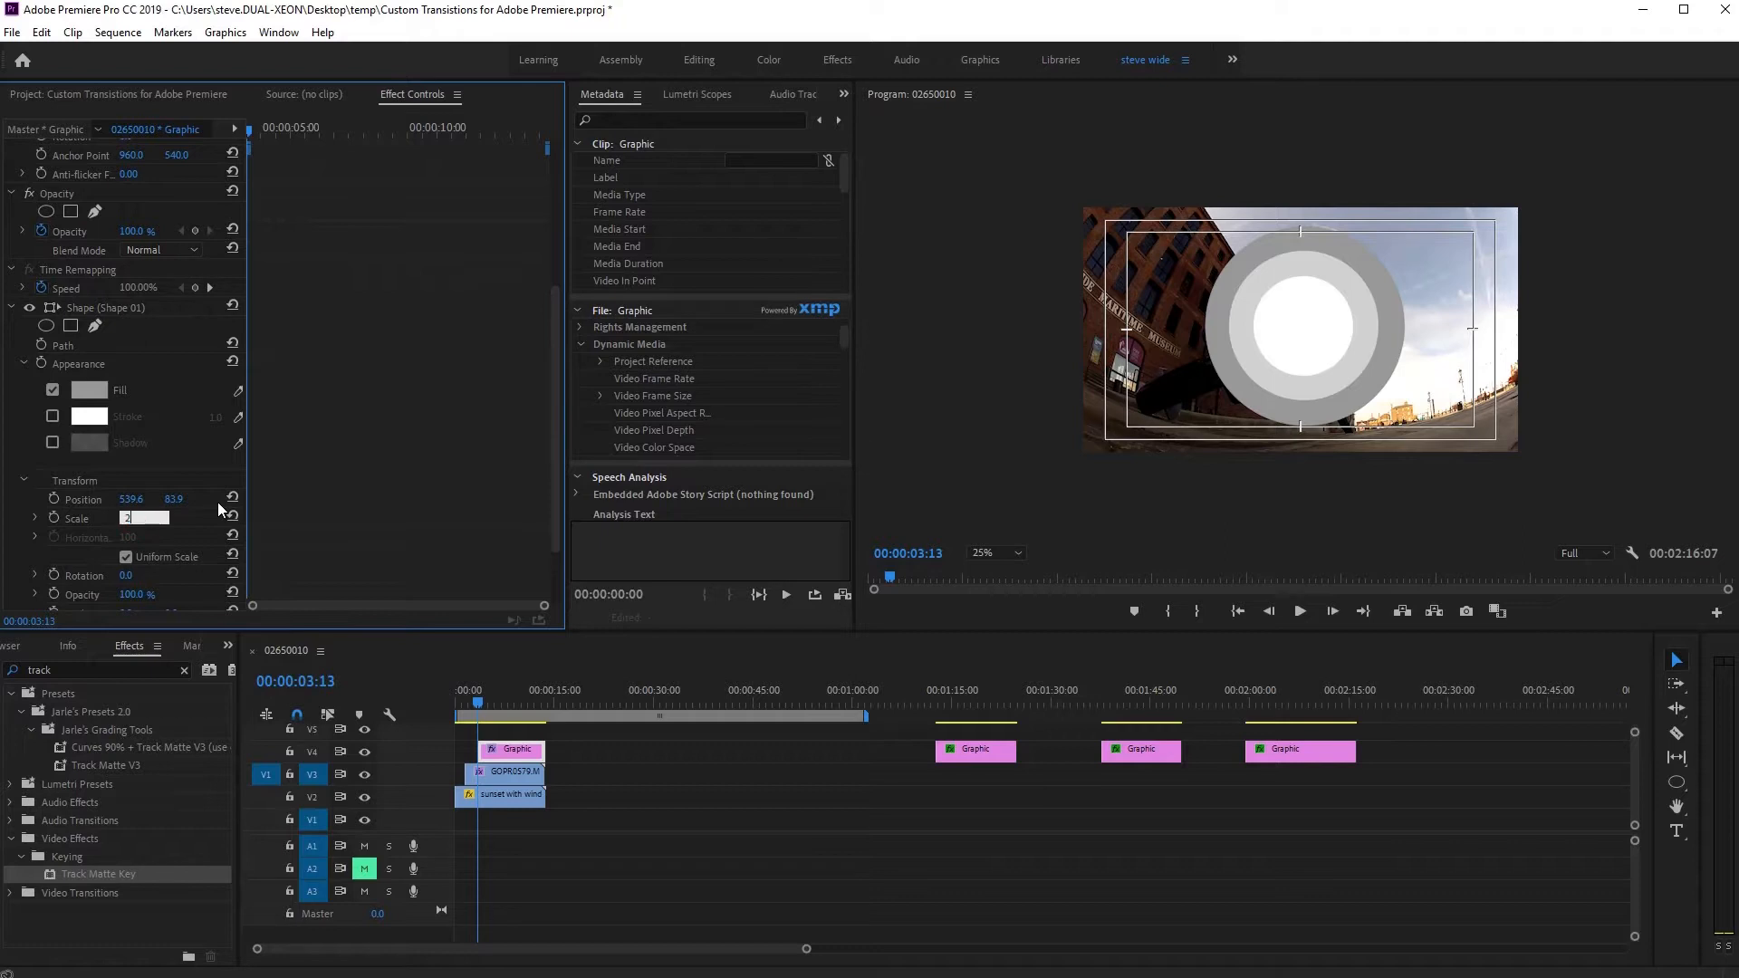
key("Return")
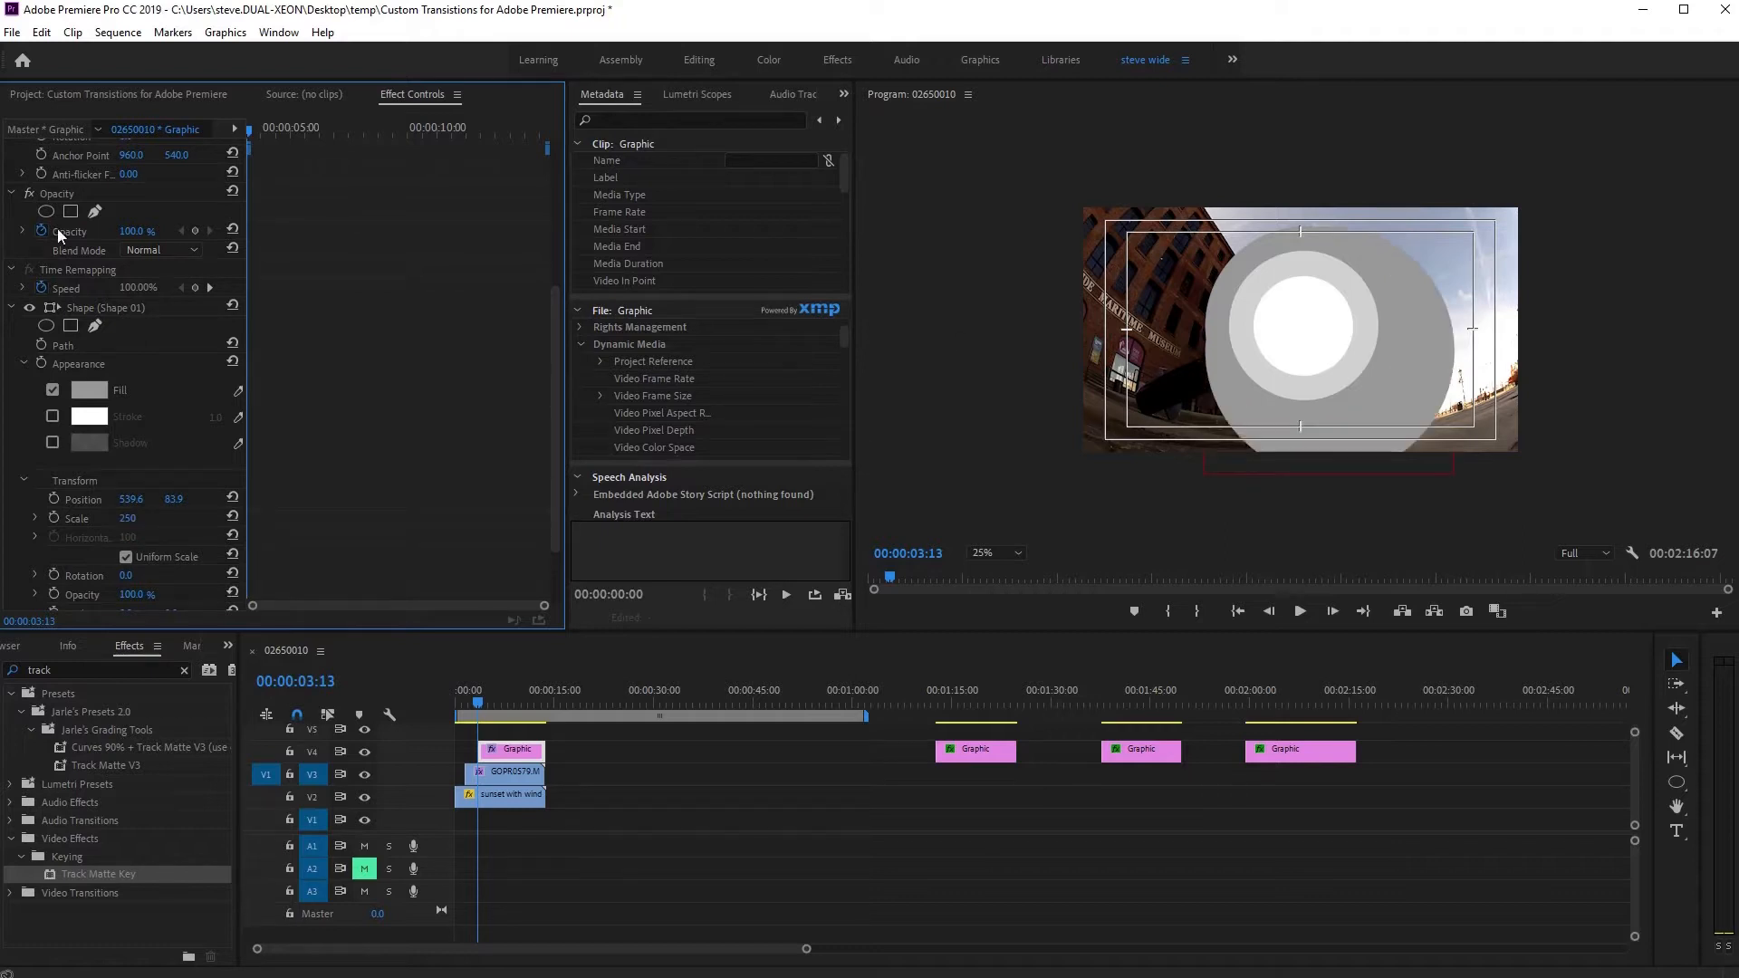
- Fill the largest circle with dark grey 5A5A5A and centre it around the three smaller circles
left_click(89, 389)
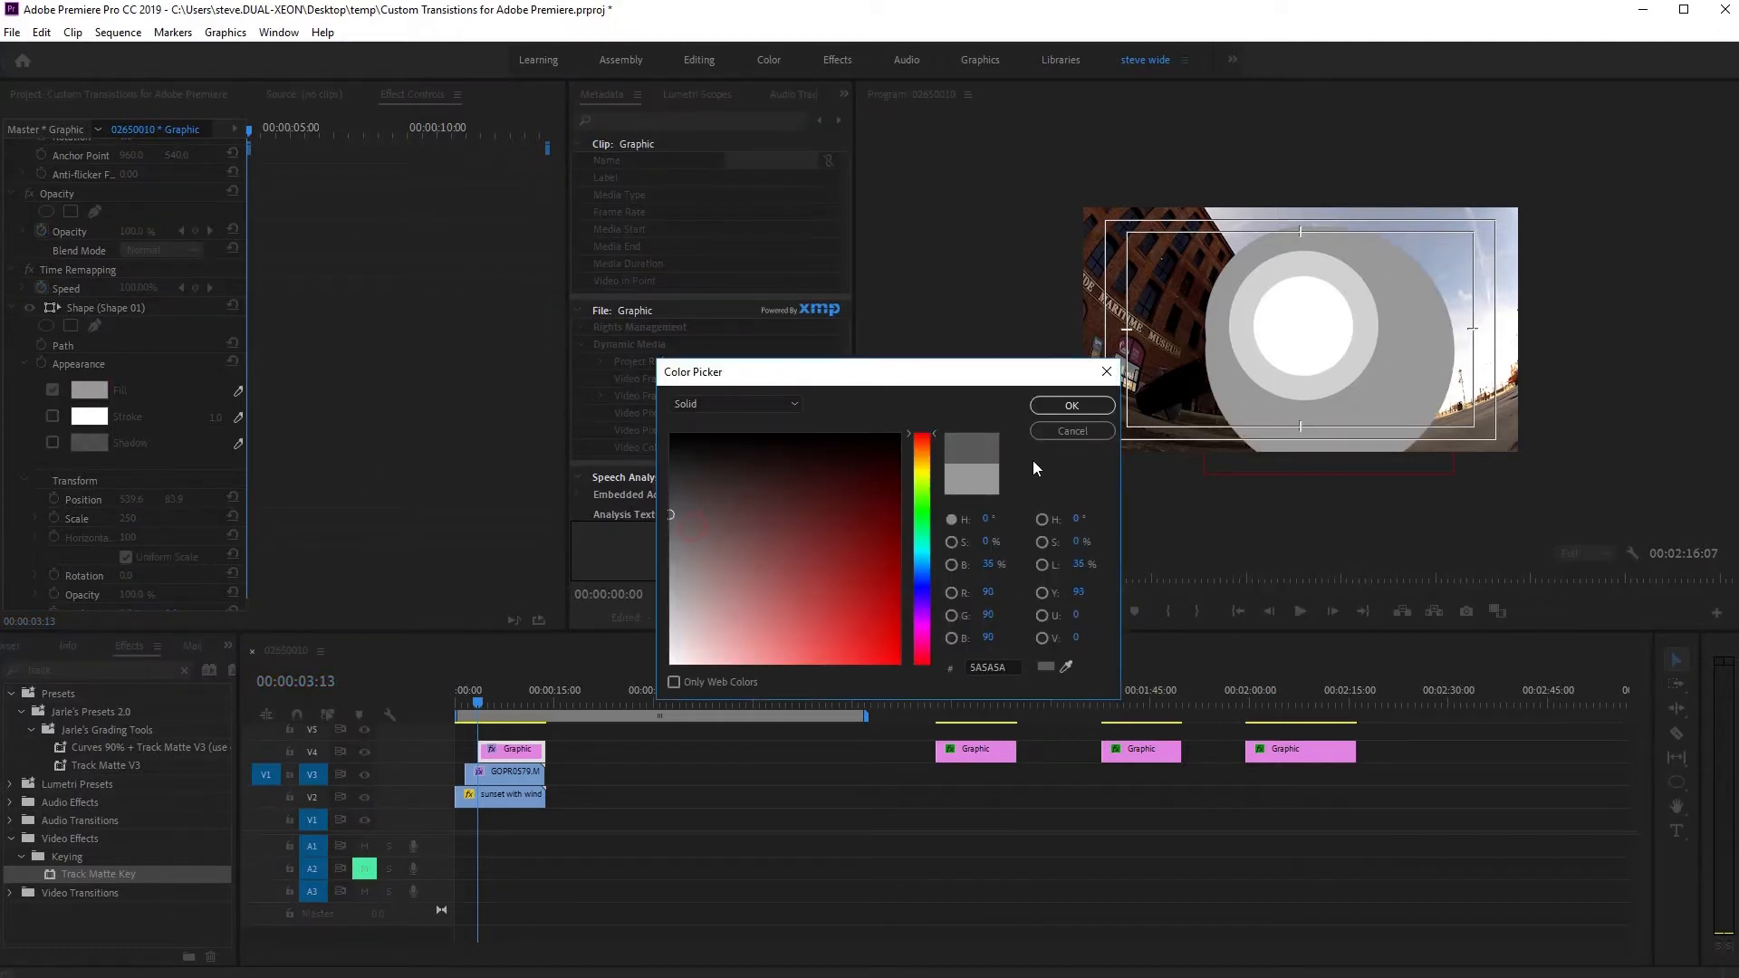
left_click(1055, 407)
left_click_drag(1385, 394, 1380, 388)
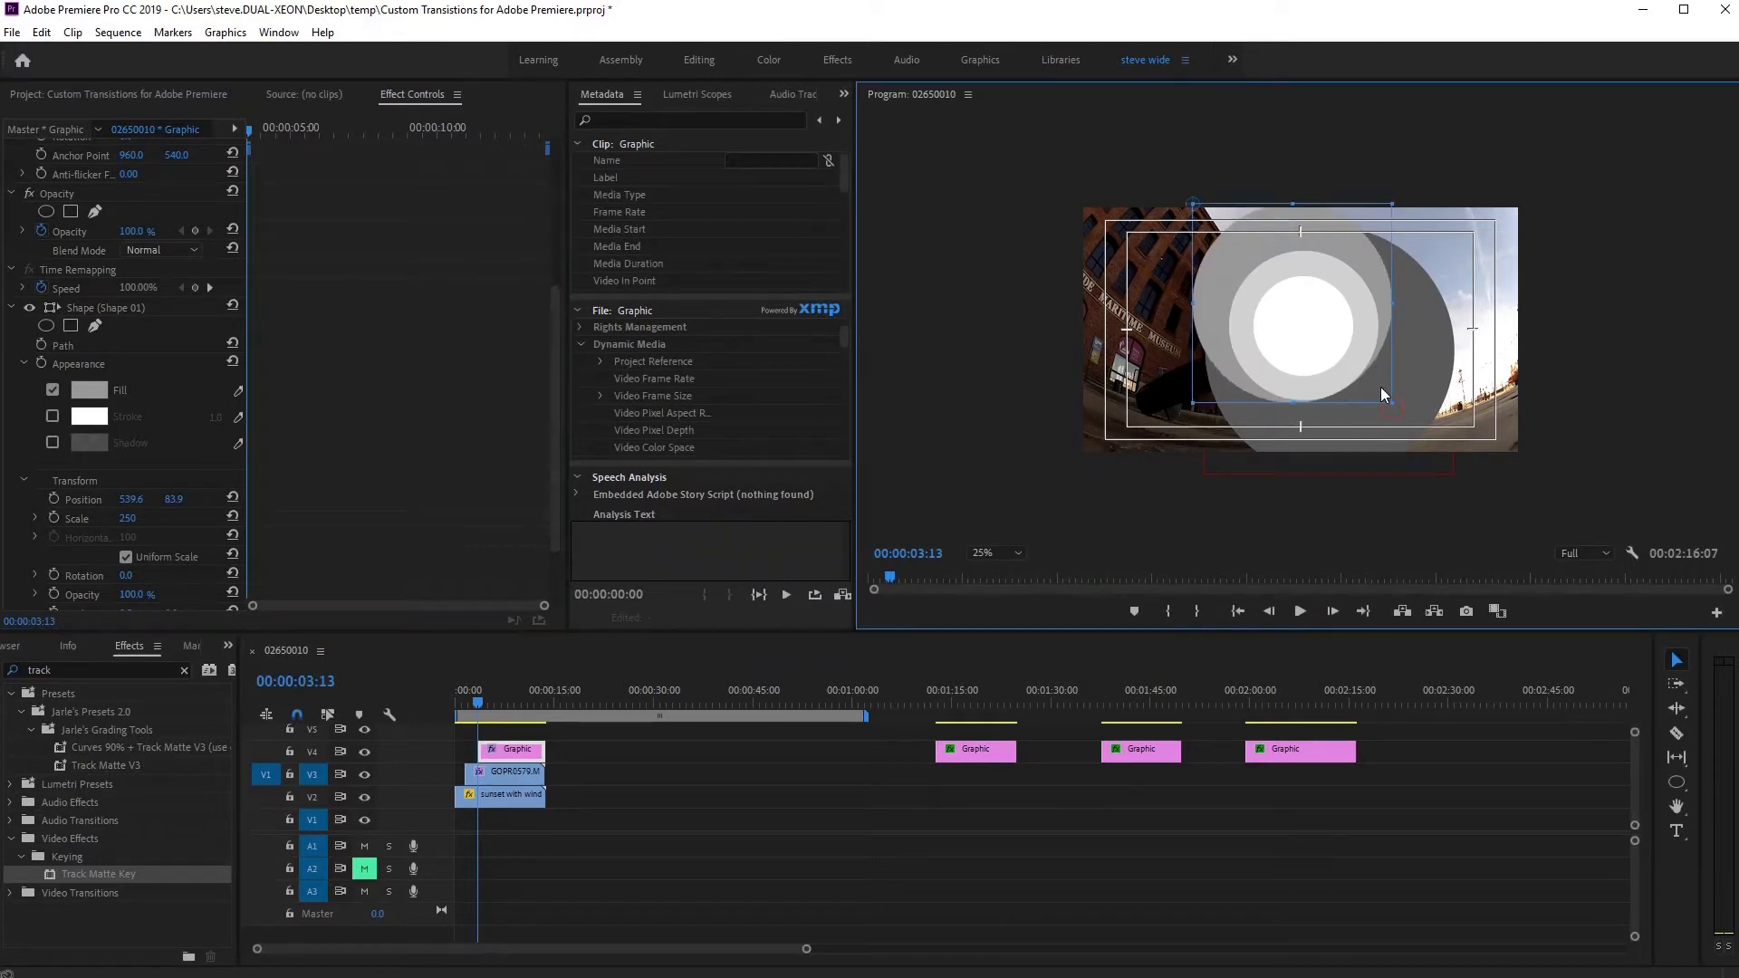
key("ctrl+z")
left_click(114, 309)
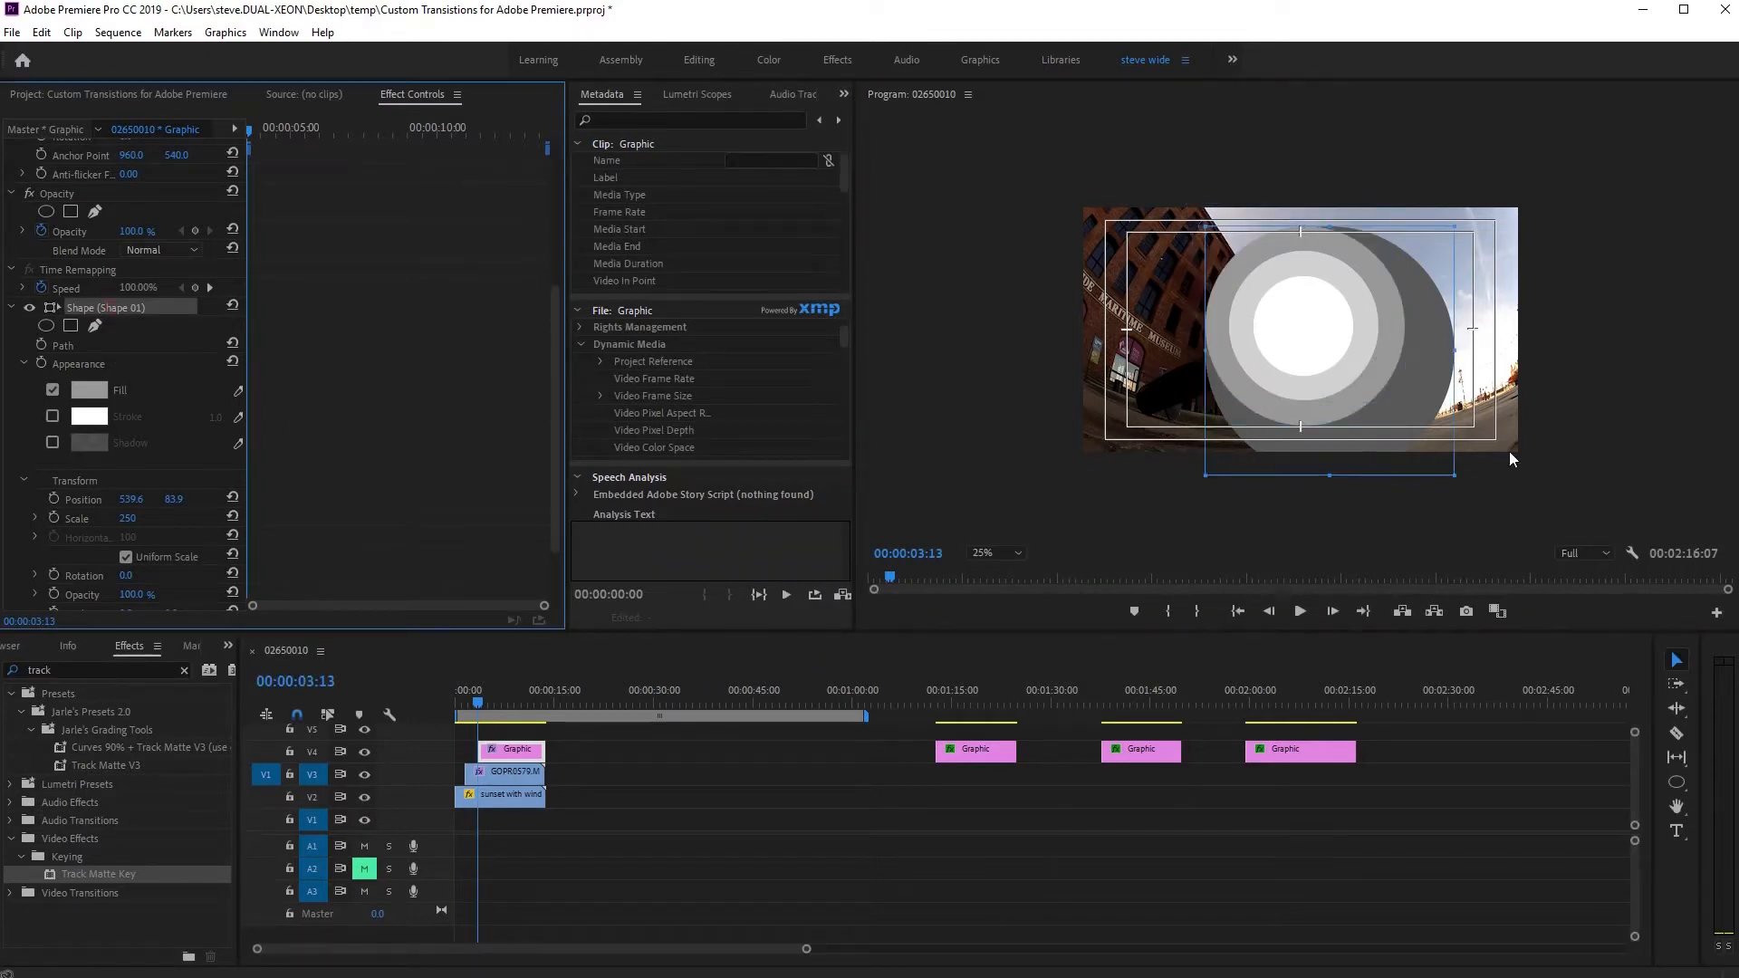
left_click_drag(1418, 401, 1403, 380)
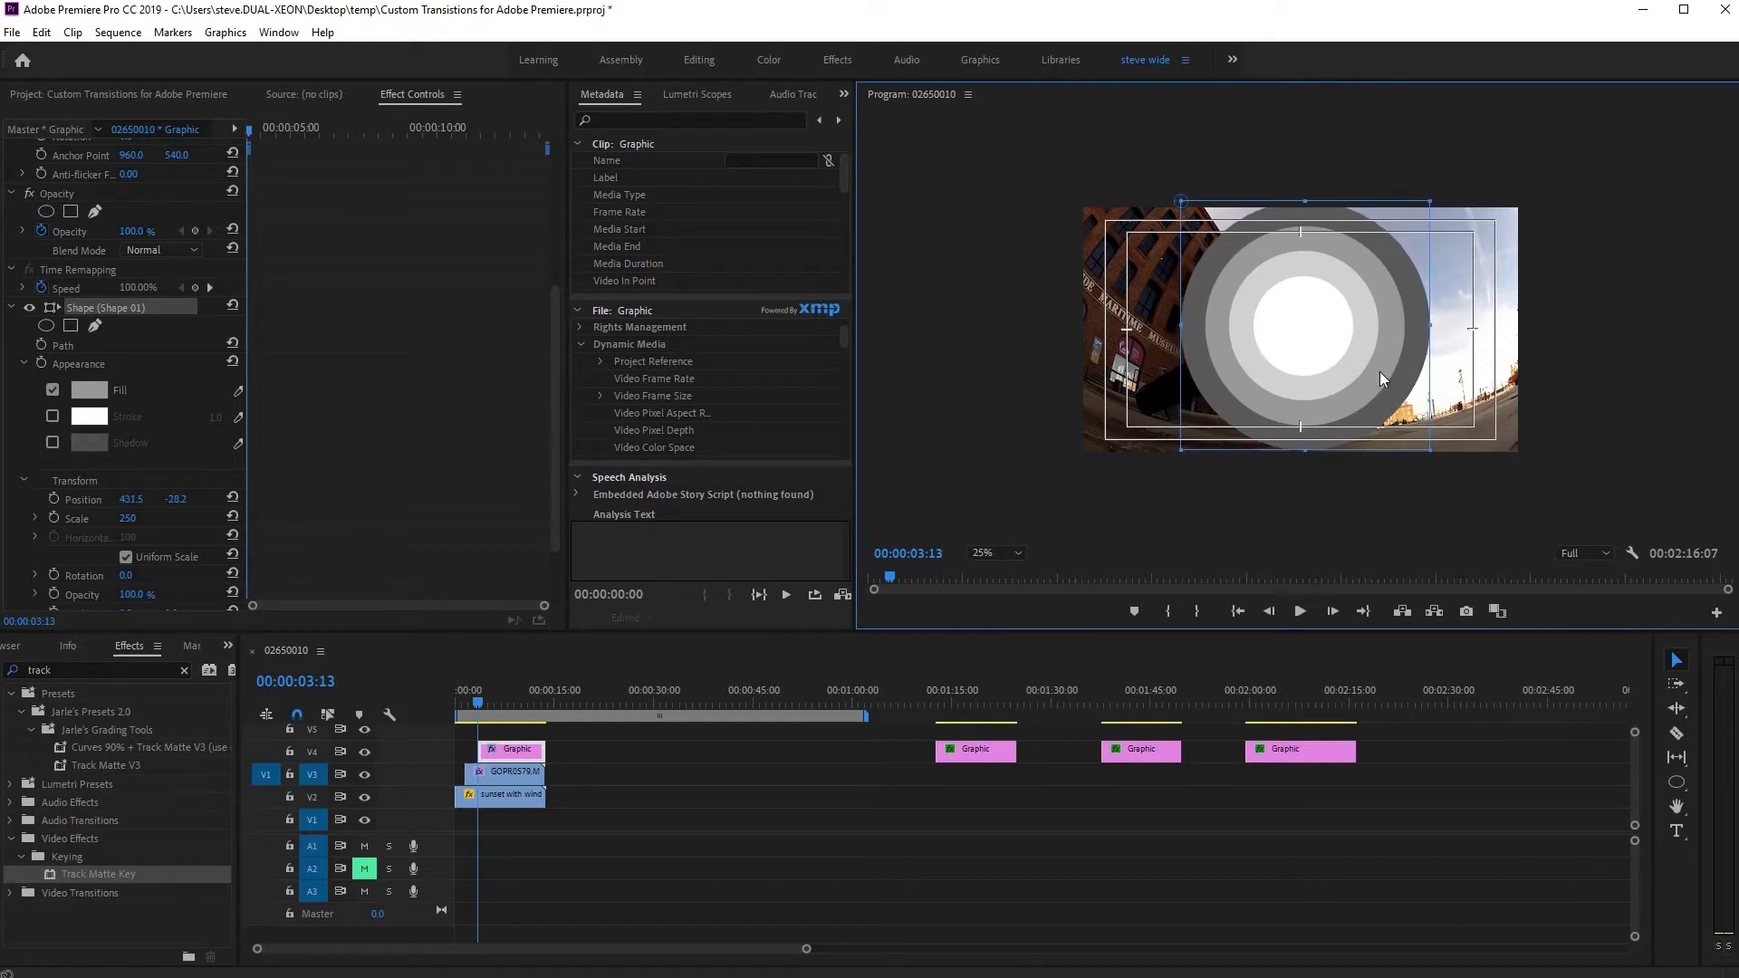
- Duplicate the dark grey circle, move one copy behind all the other circles and open that copy's shape properties
left_click(14, 309)
left_click(13, 309)
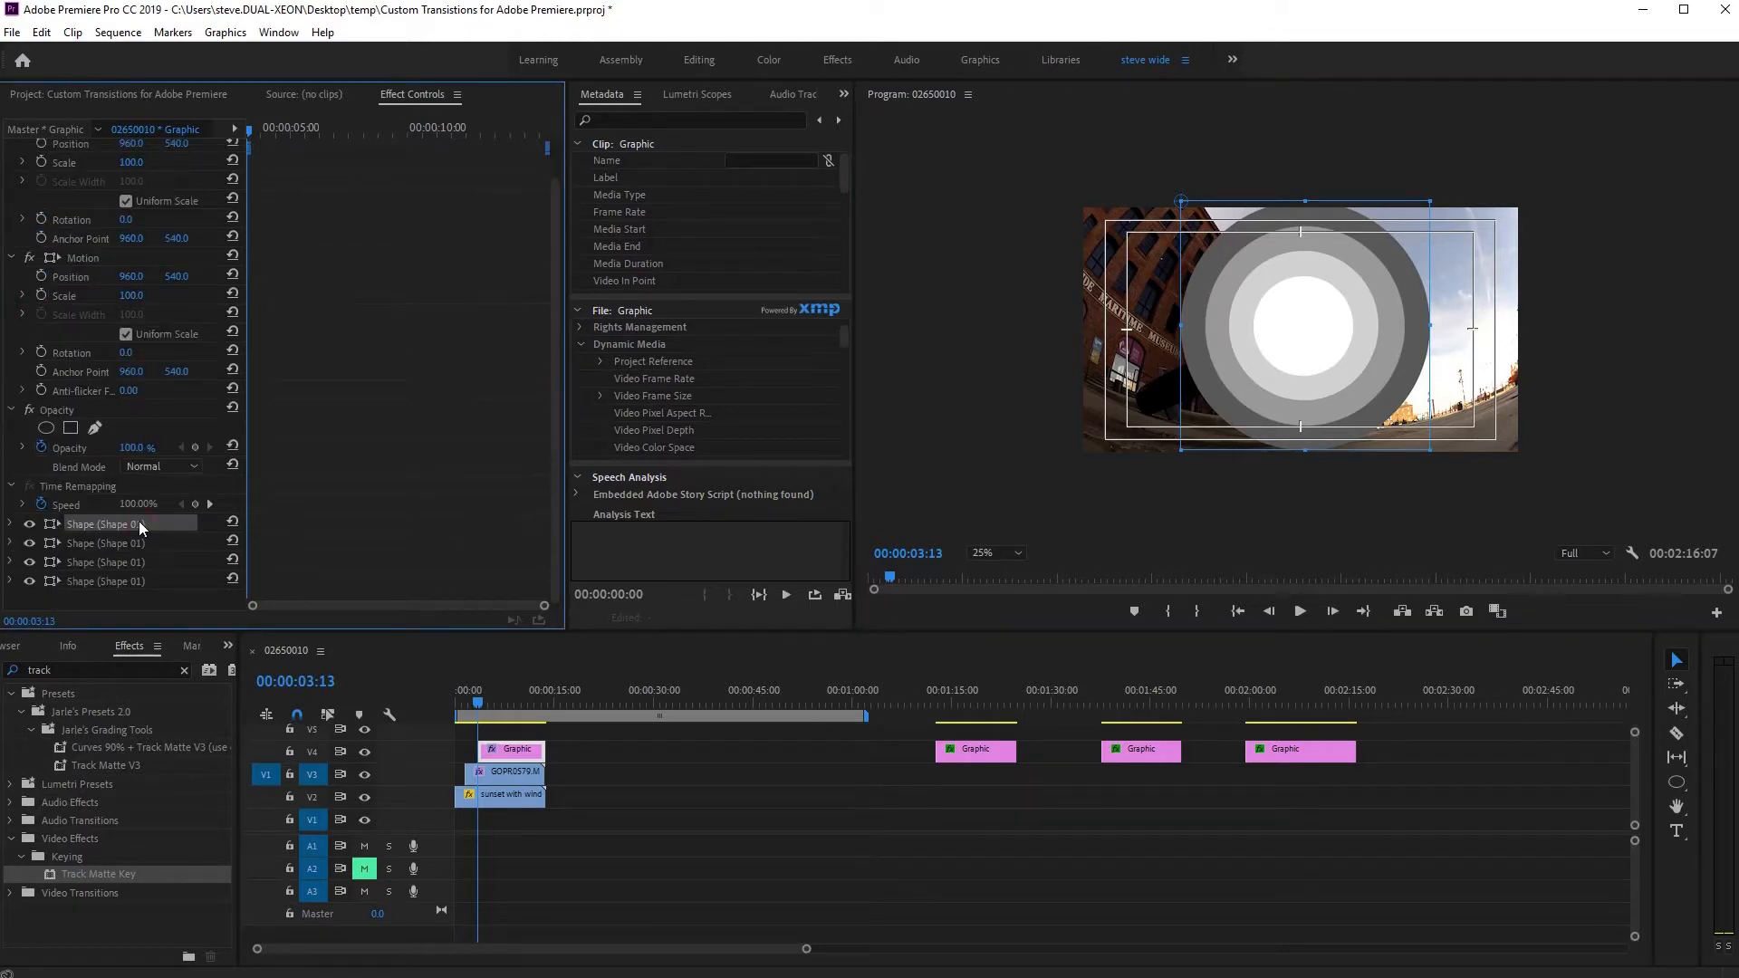
key("ctrl+v")
left_click(124, 602)
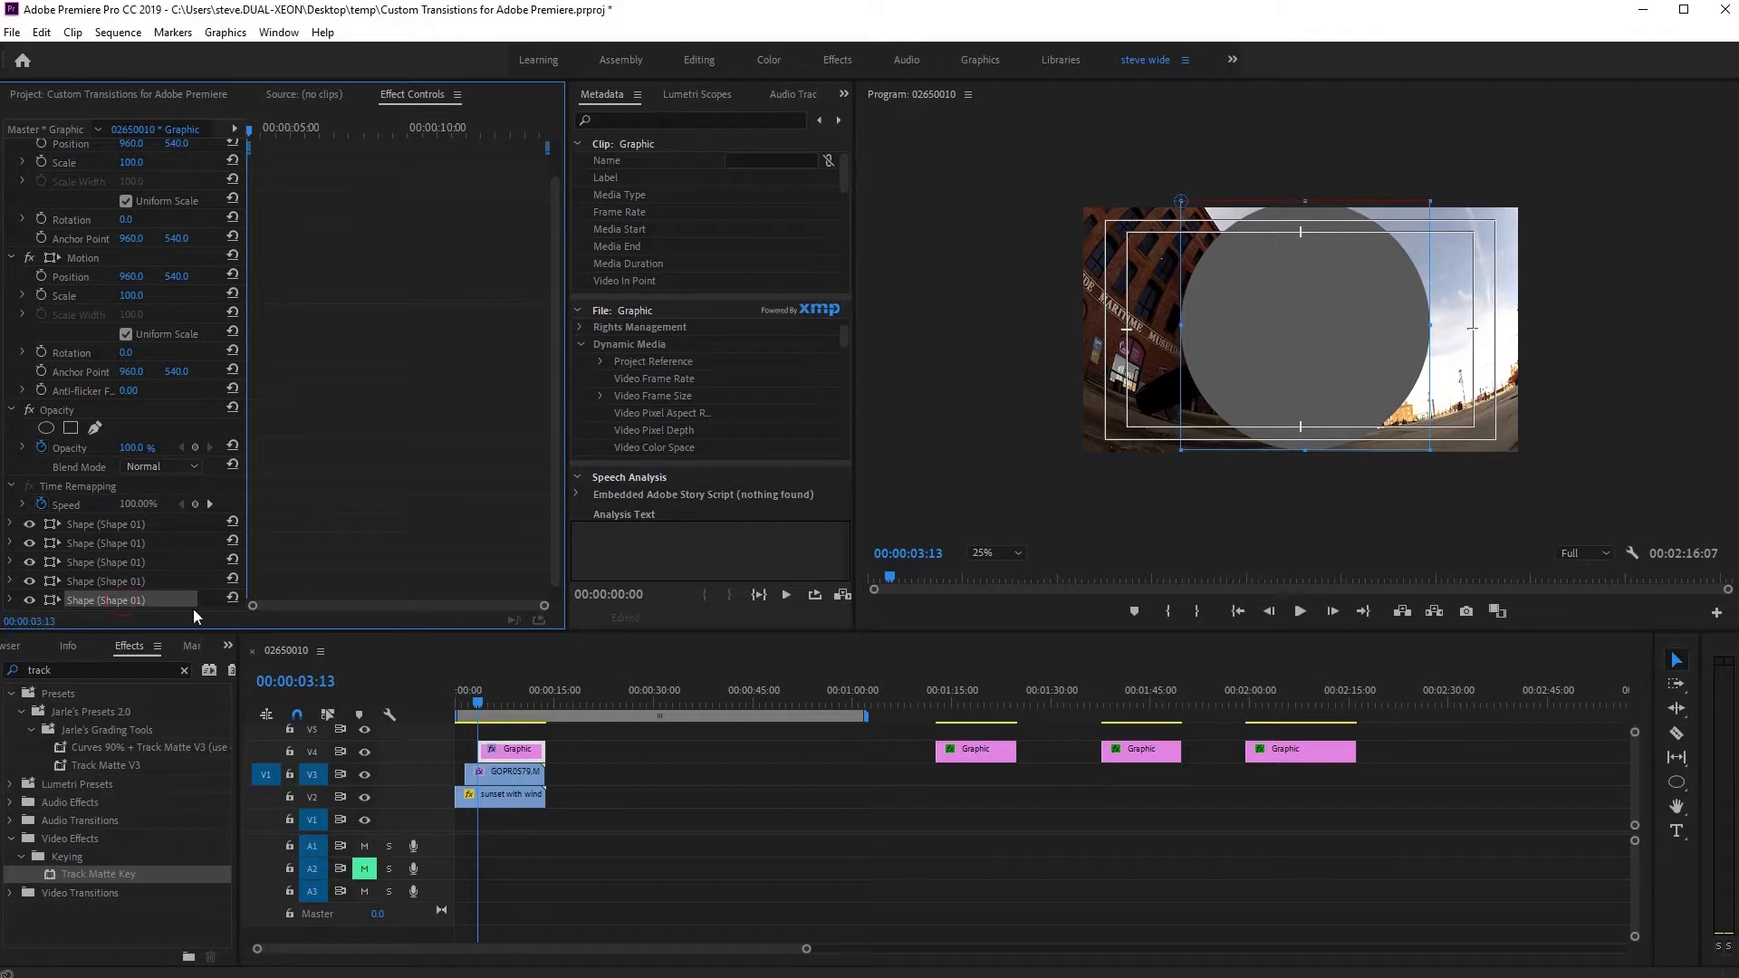
scroll(340, 536, "down", 1)
left_click_drag(147, 581, 136, 498)
left_click(12, 506)
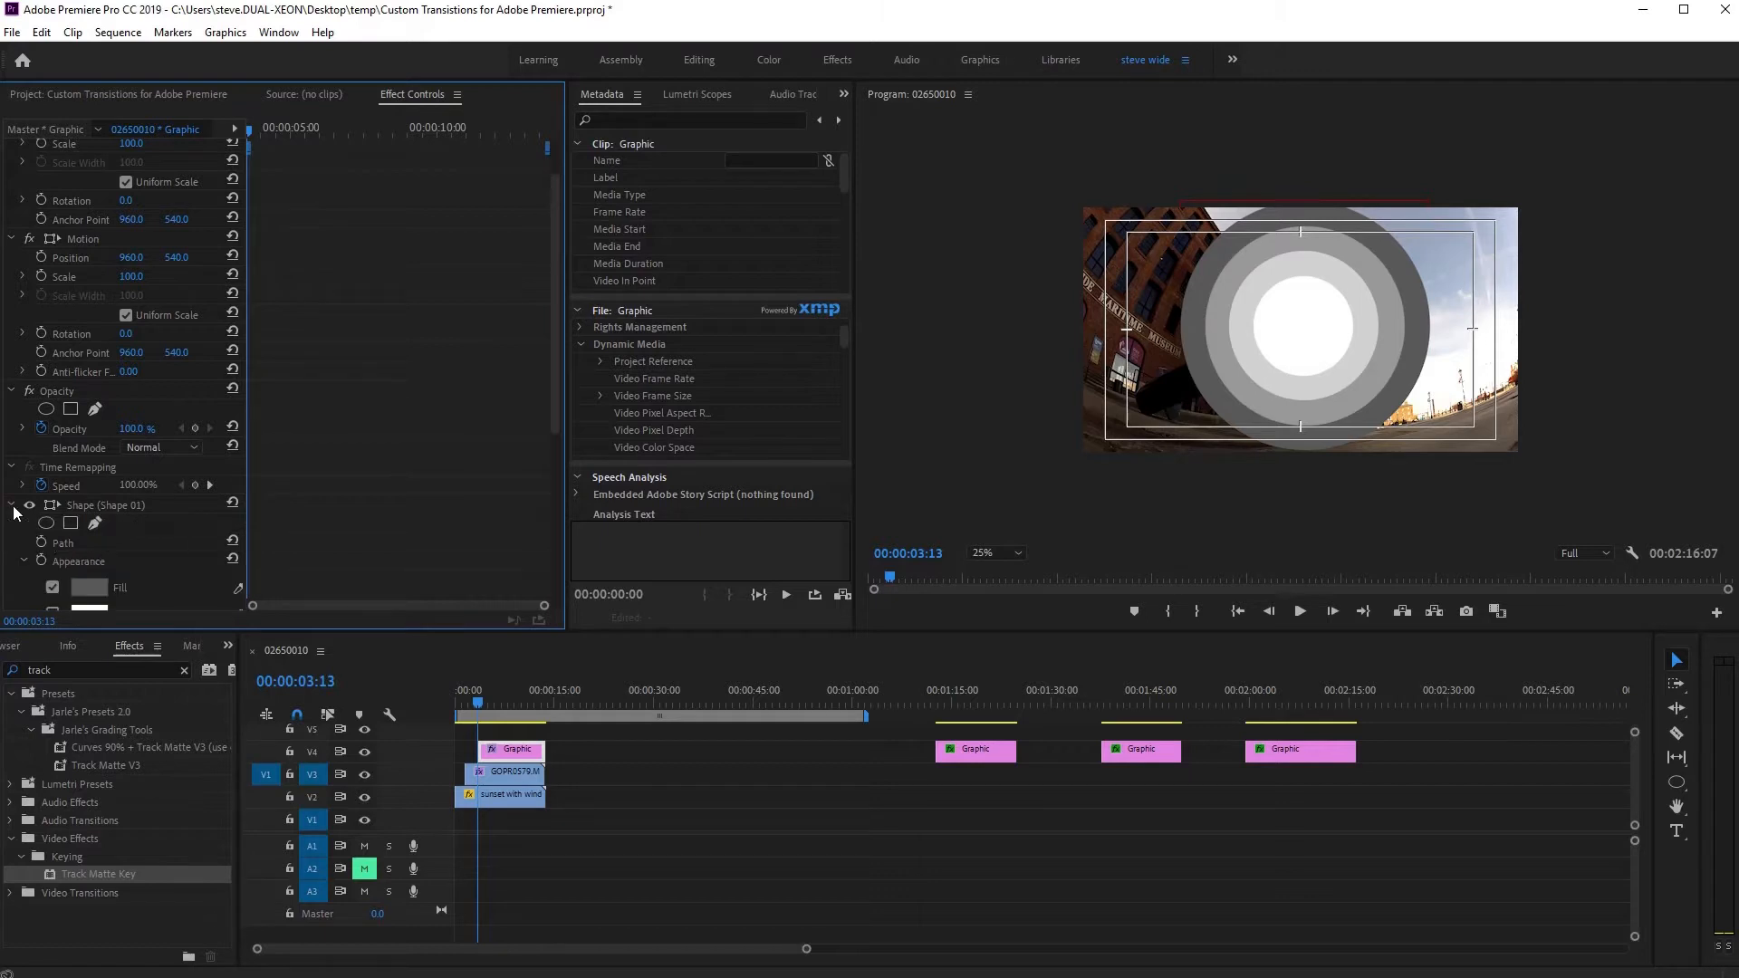
- Set the Scale of the rearmost dark grey circle to 300
scroll(141, 543, "down", 6)
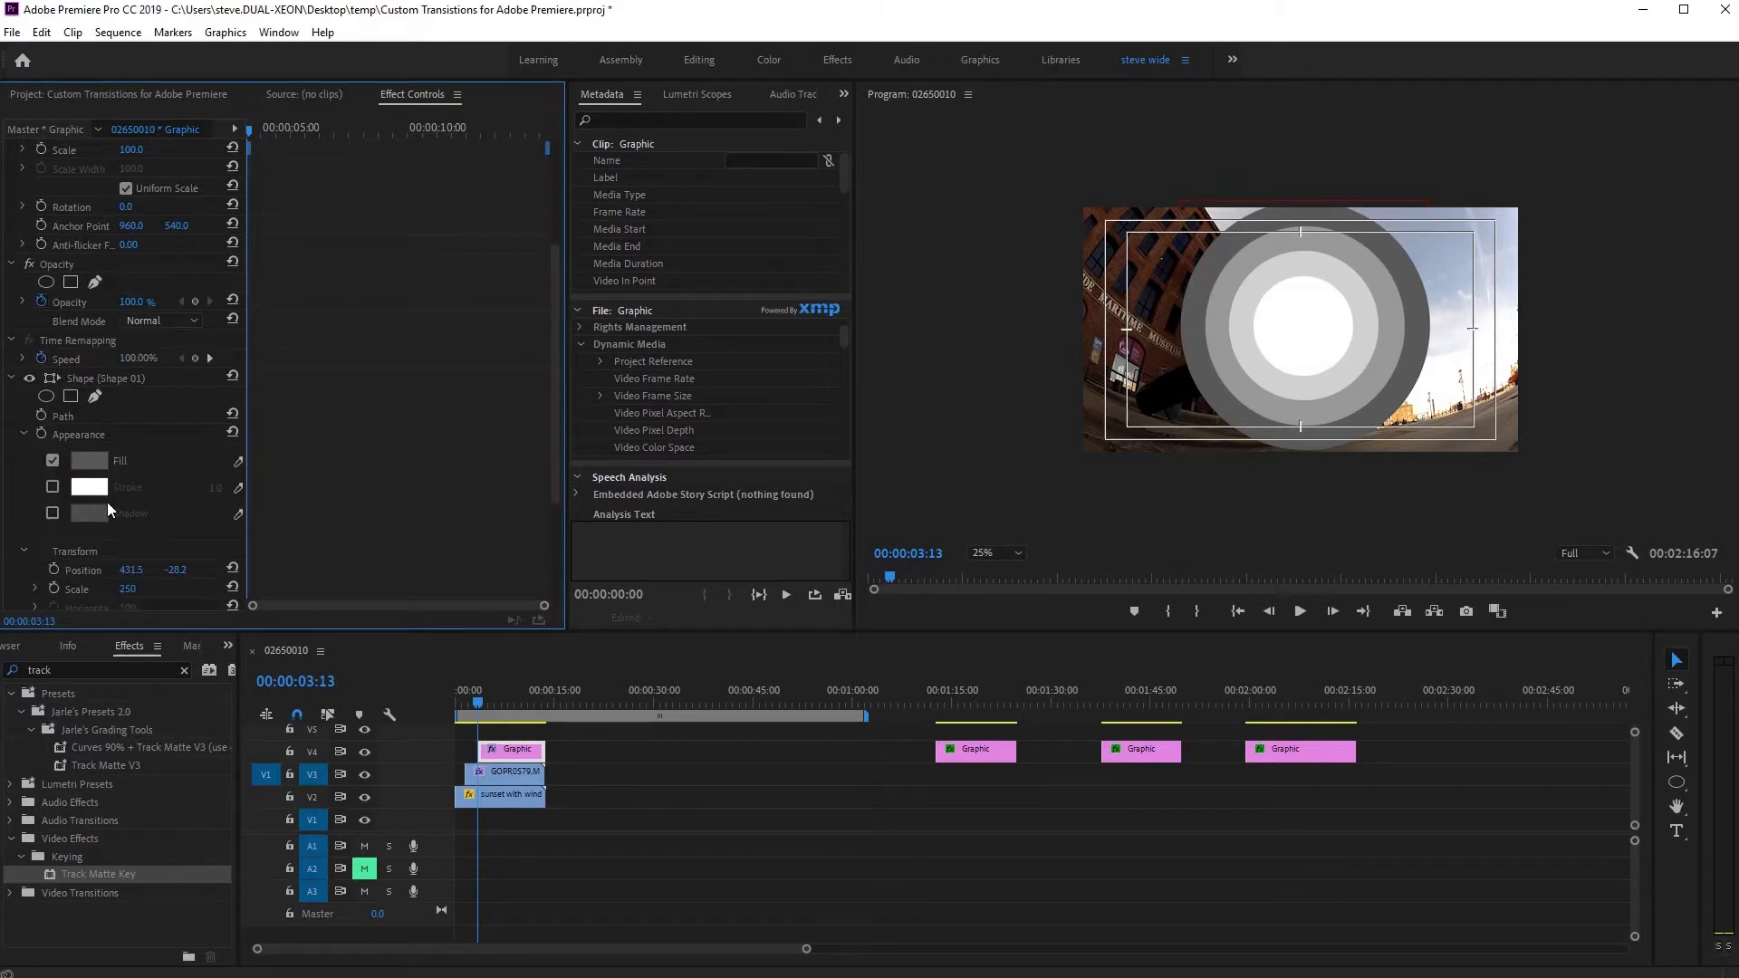
left_click(128, 586)
type("300")
key("Return")
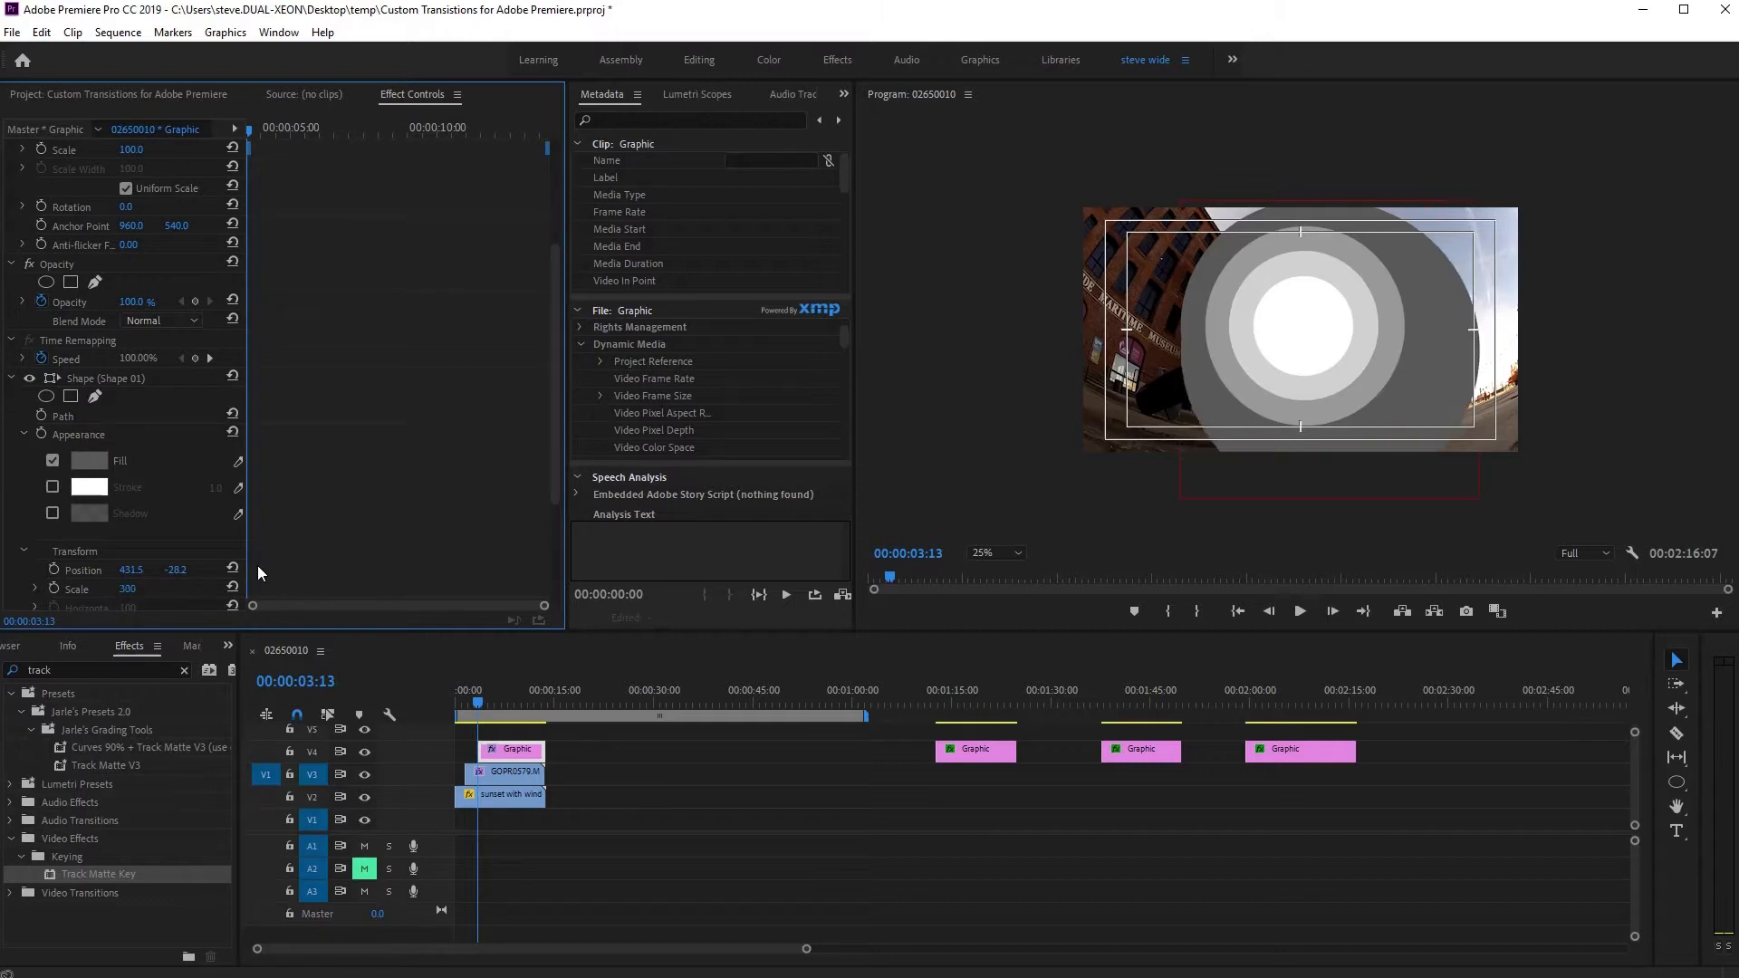
- Fill the largest circle with very dark grey 353535 and centre it around the four smaller circles
left_click(89, 462)
left_click_drag(680, 495, 668, 480)
left_click(1040, 404)
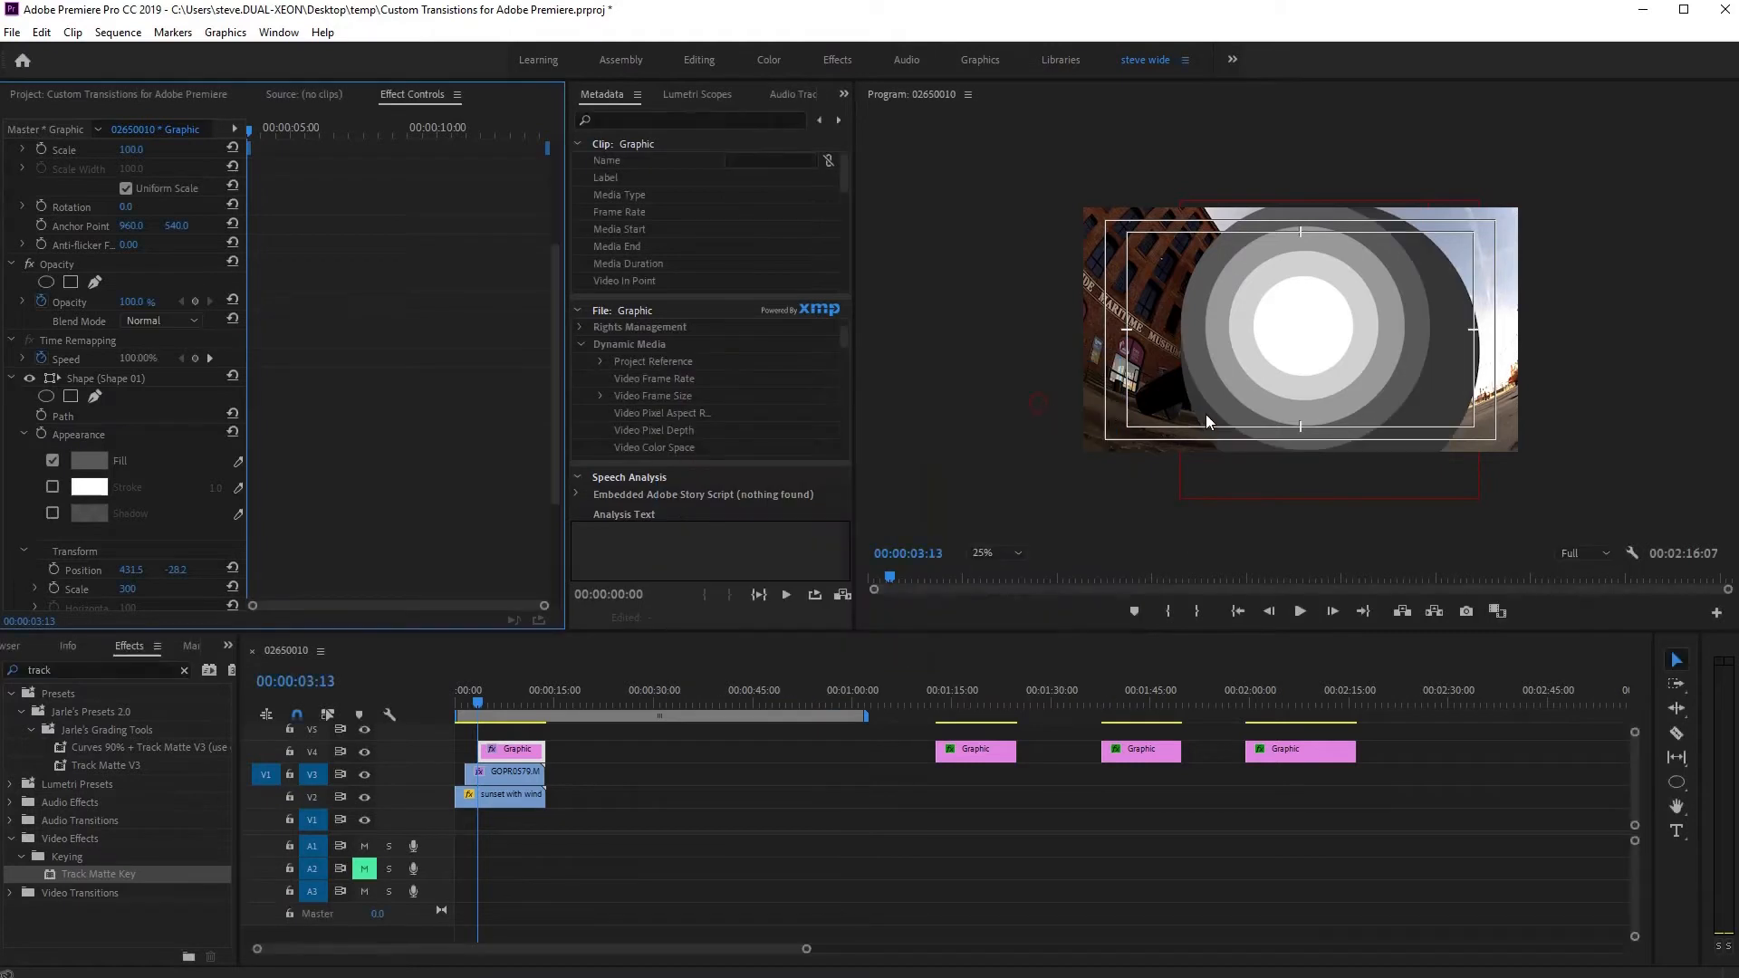
left_click(179, 377)
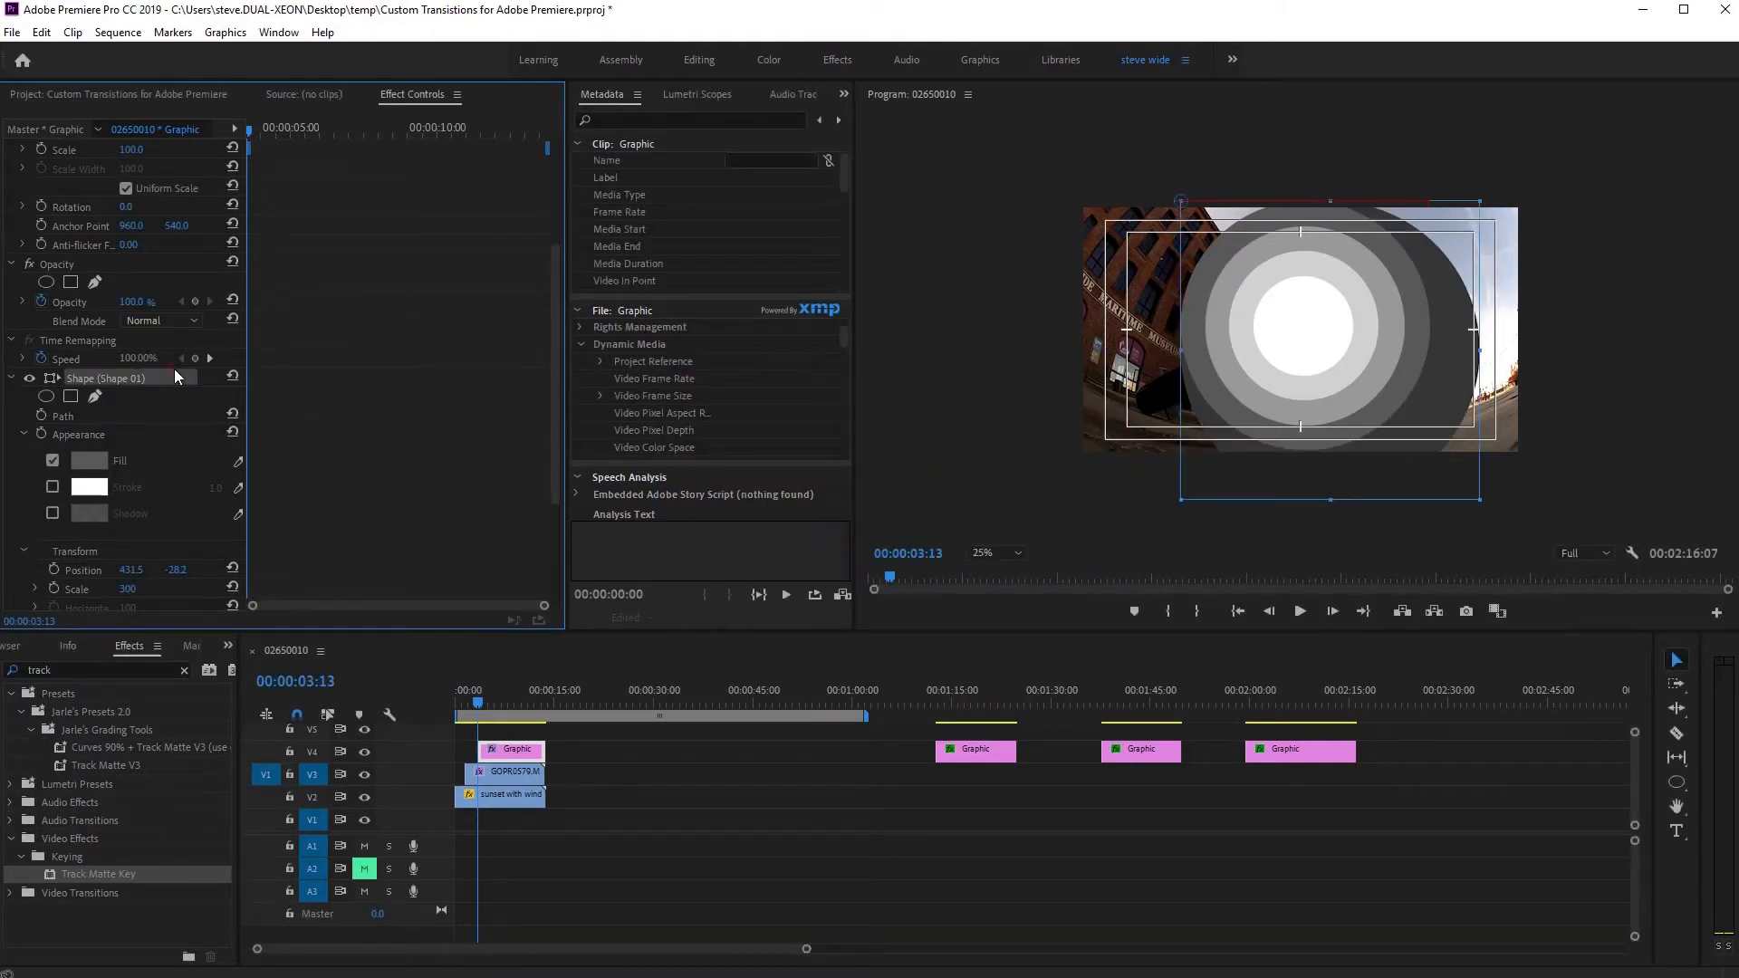
left_click(1443, 384)
left_click_drag(1444, 384, 1416, 362)
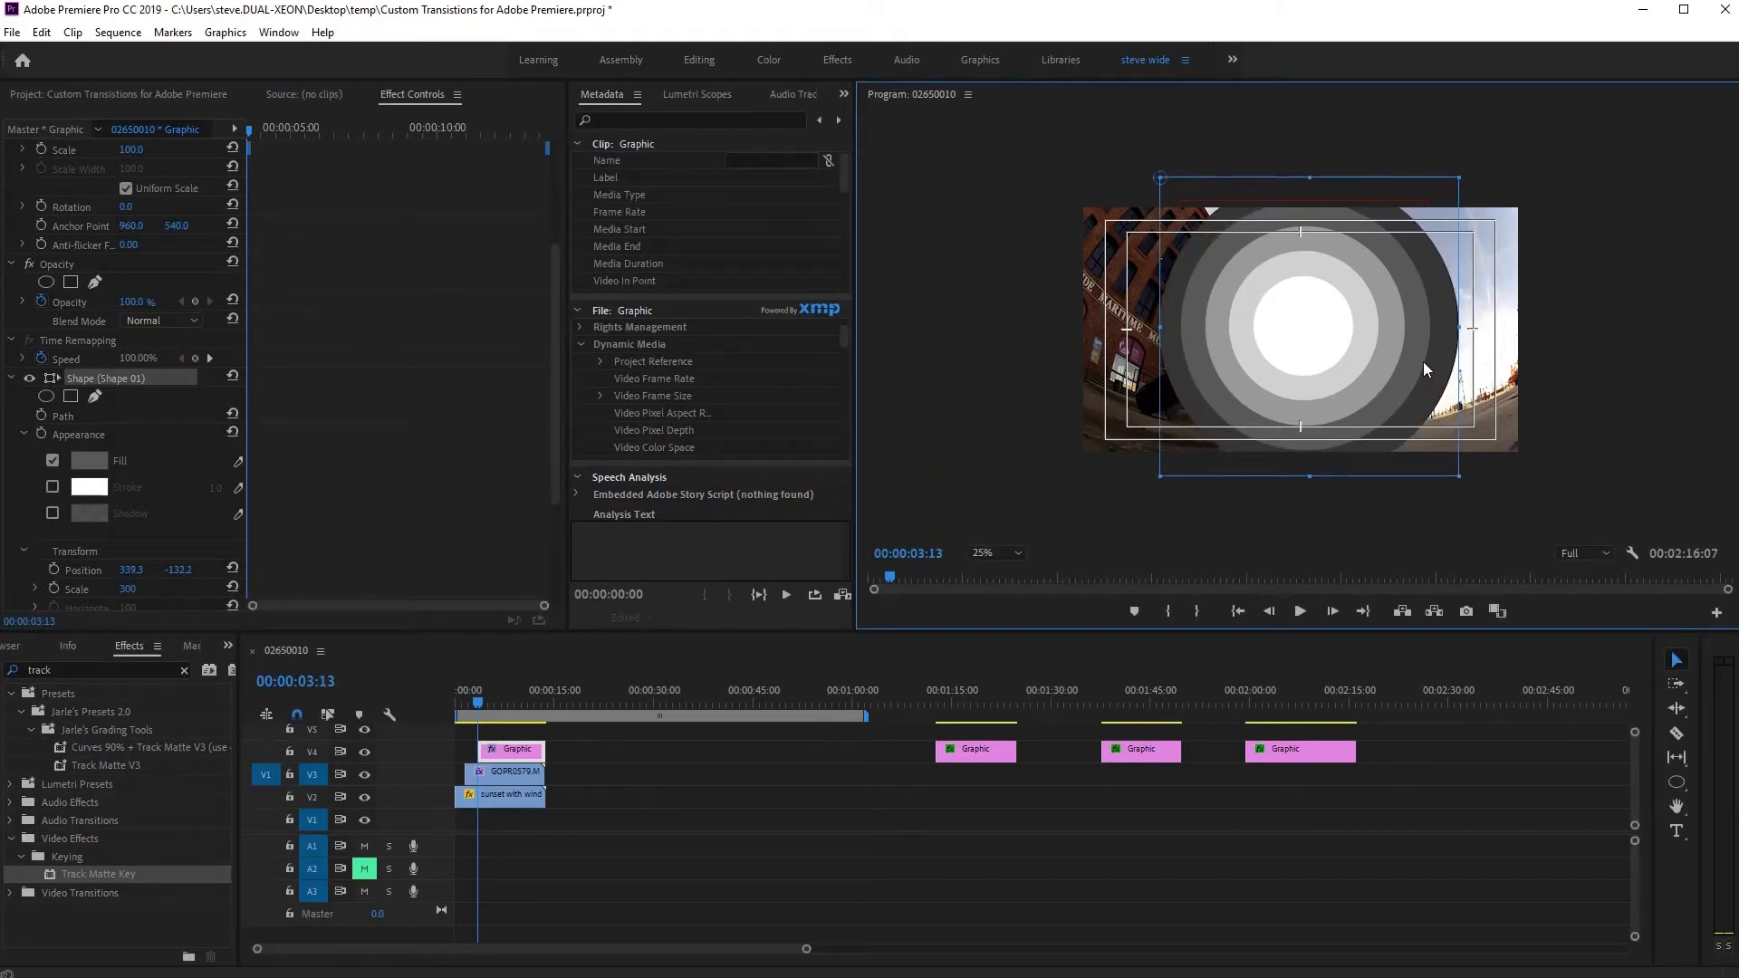
- Duplicate the very dark grey circle and move one copy to the back of the shape stack
left_click(12, 379)
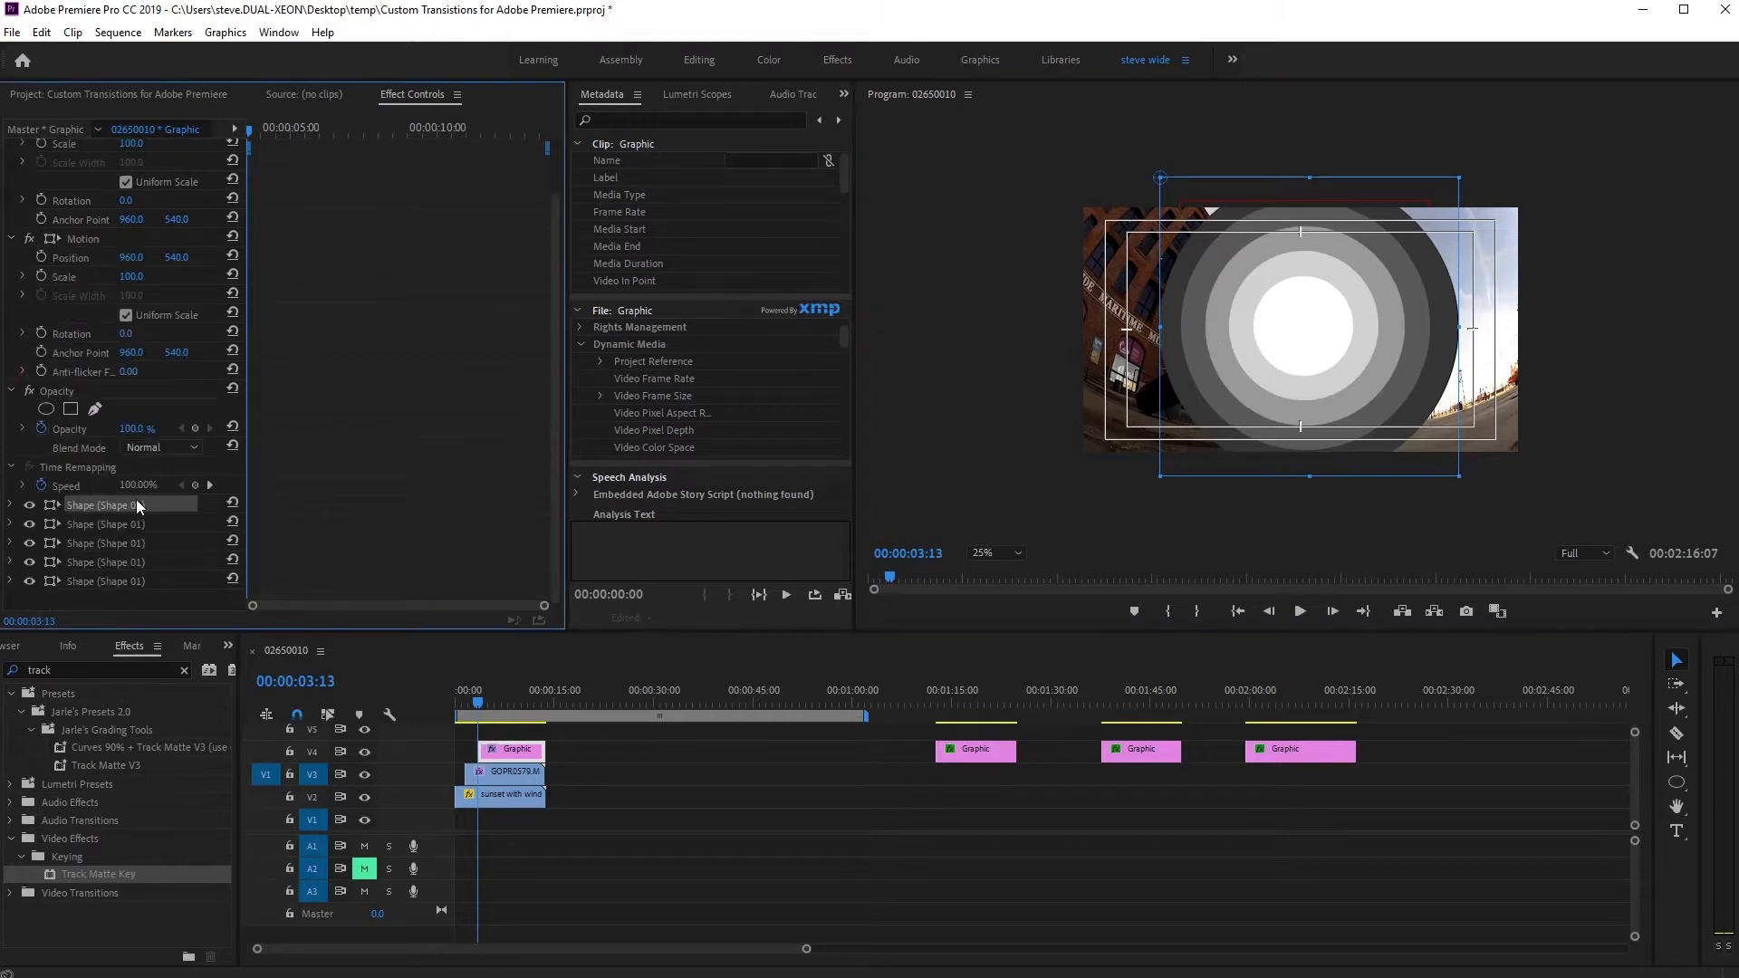
key("ctrl+c")
key("ctrl+v")
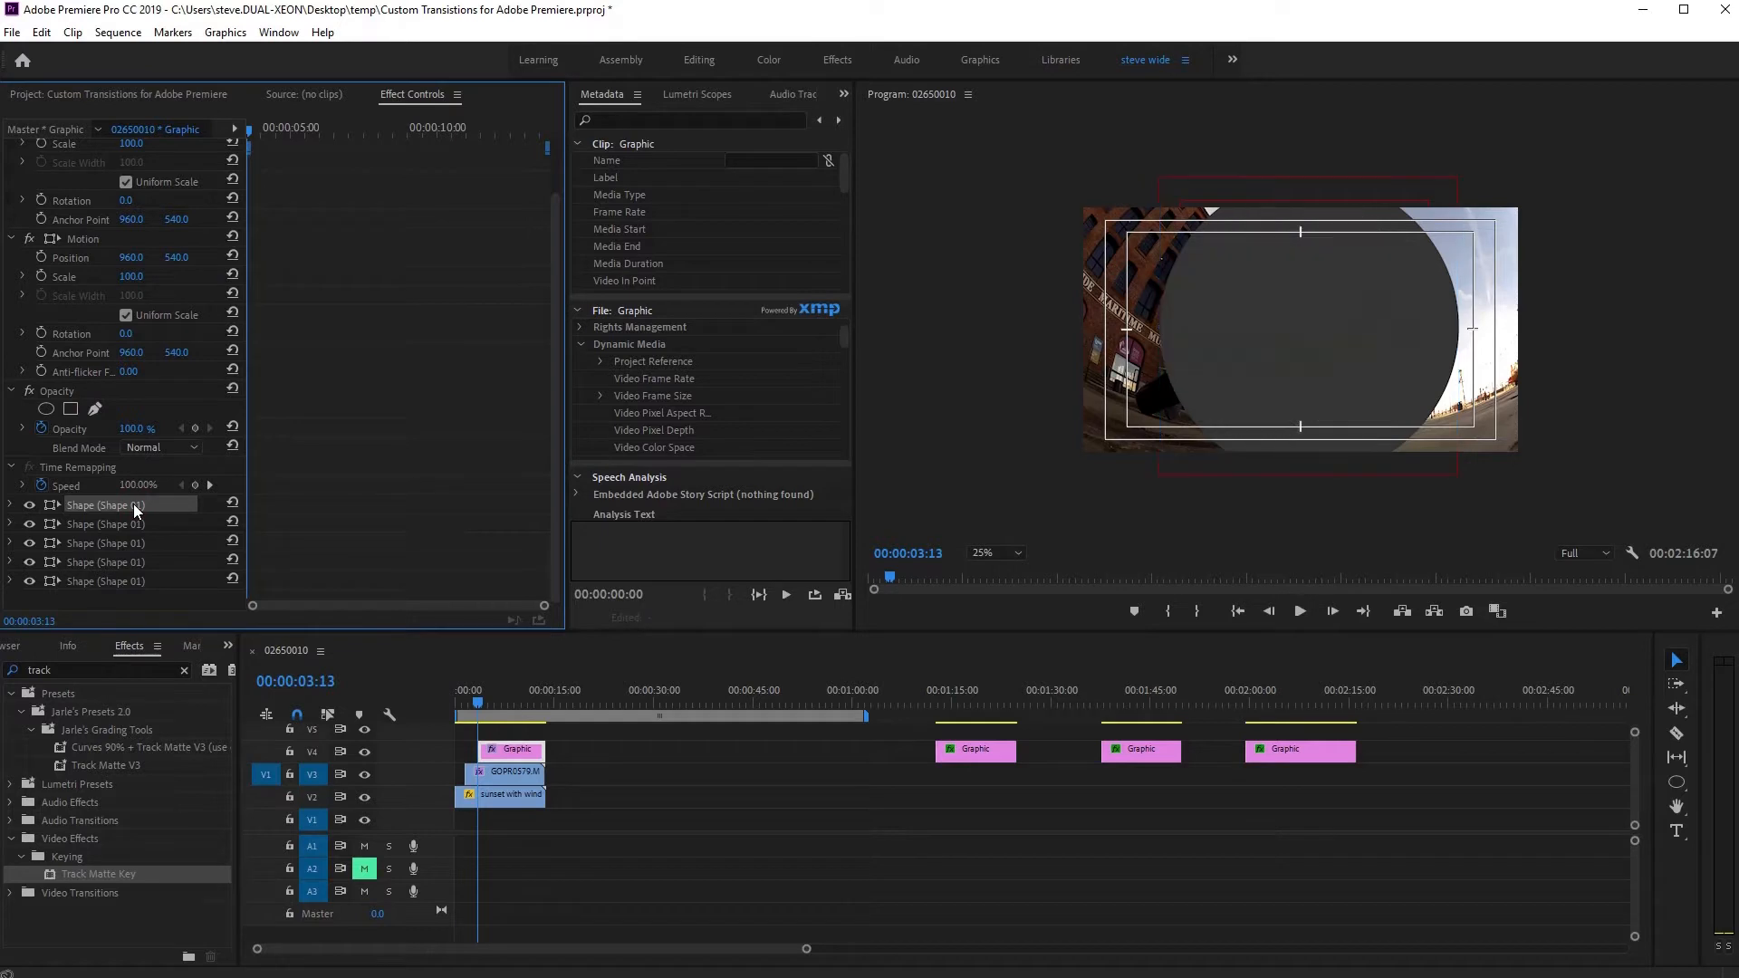
left_click(122, 601)
left_click_drag(125, 601, 123, 496)
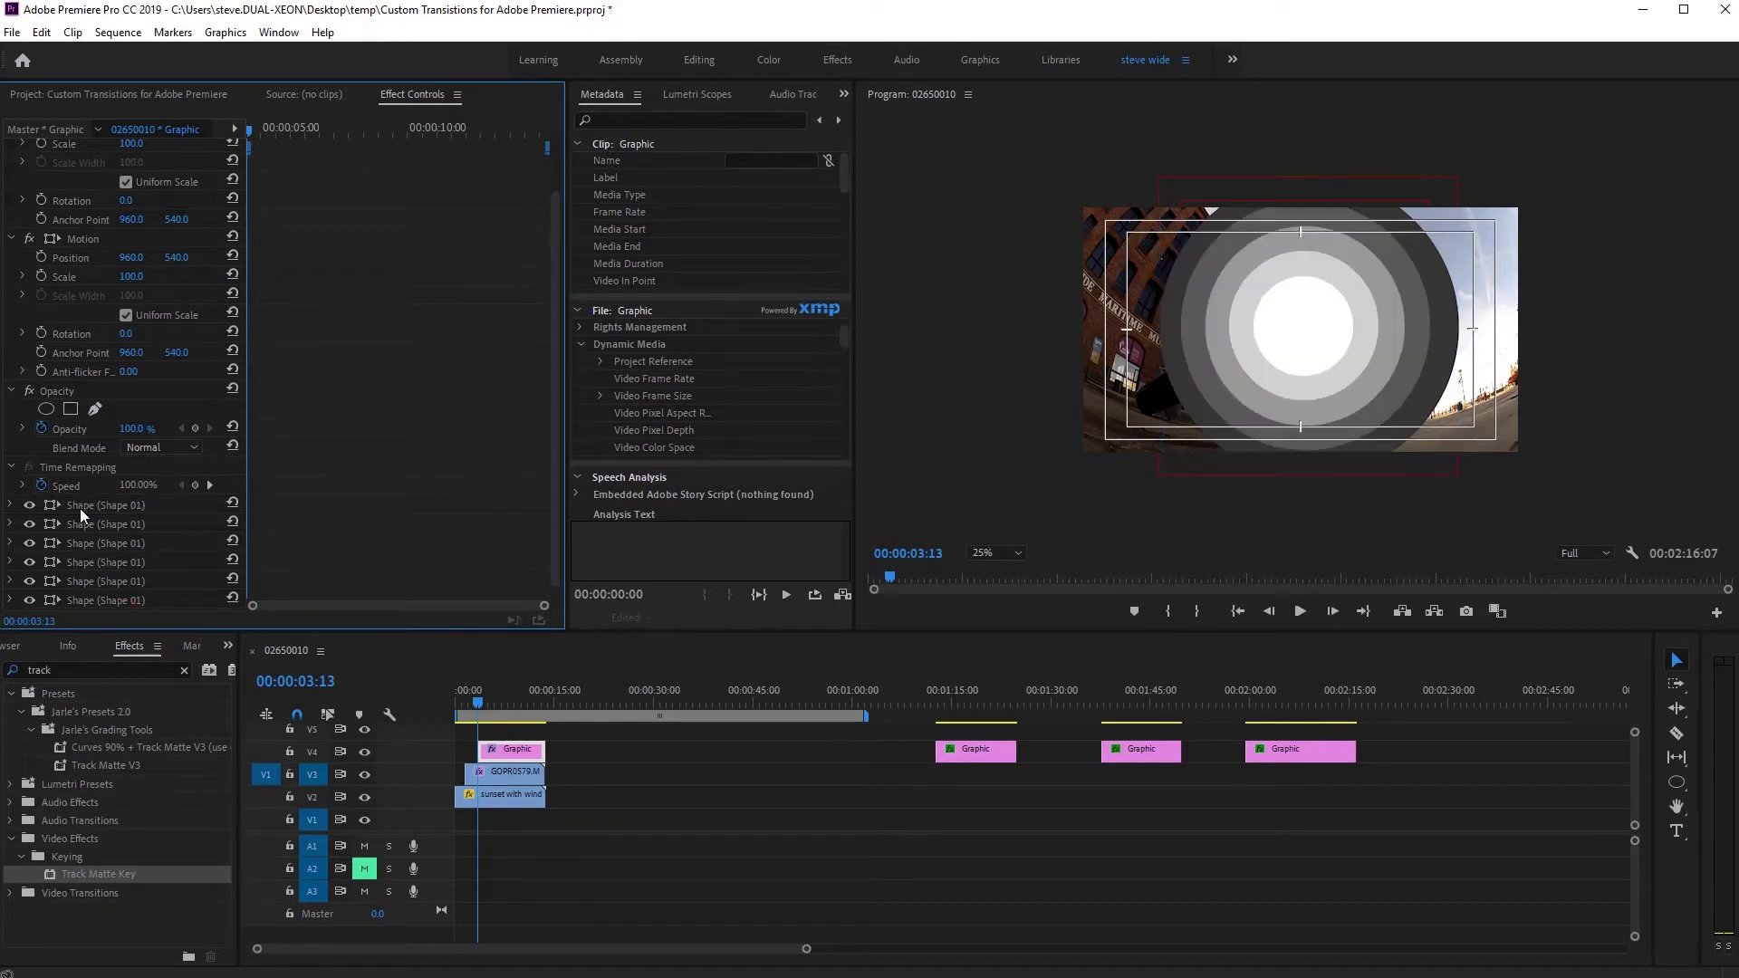
- Enlarge the rearmost circle to a Scale of 530 so it covers the whole frame, and fill it with black
left_click(10, 505)
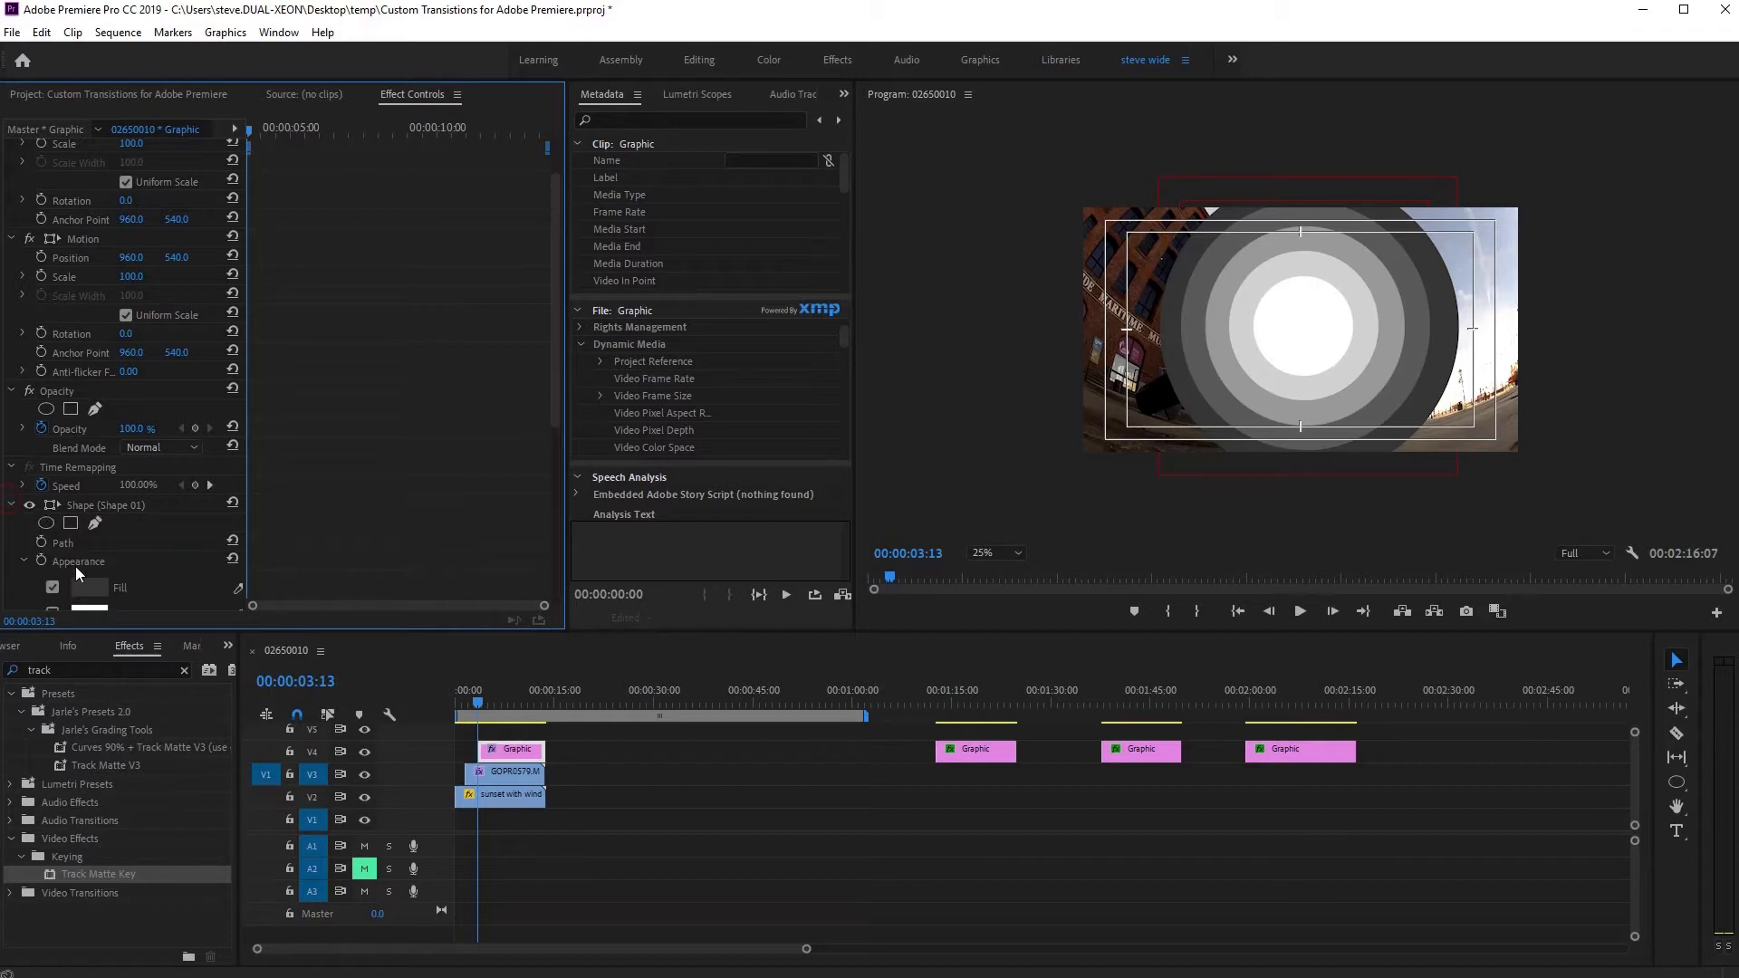
scroll(150, 562, "down", 3)
left_click(128, 534)
left_click_drag(129, 535, 388, 557)
left_click_drag(1654, 453, 1530, 288)
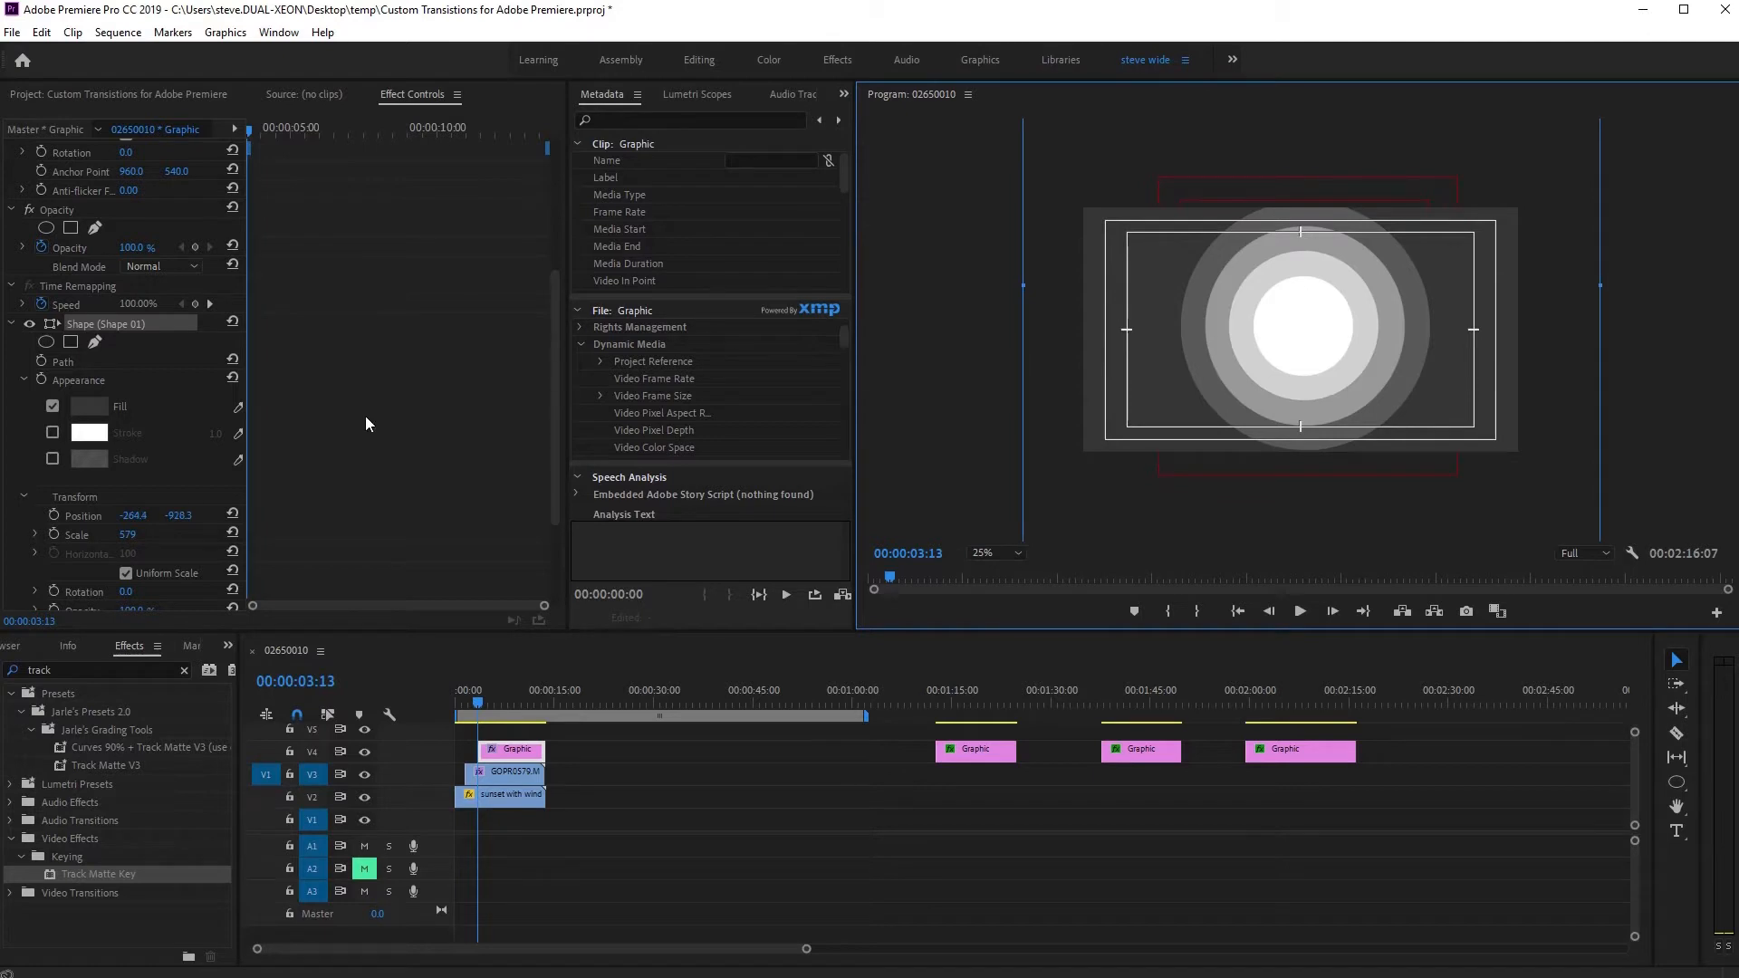
left_click_drag(128, 534, 80, 537)
left_click_drag(1082, 344, 1079, 362)
left_click(89, 407)
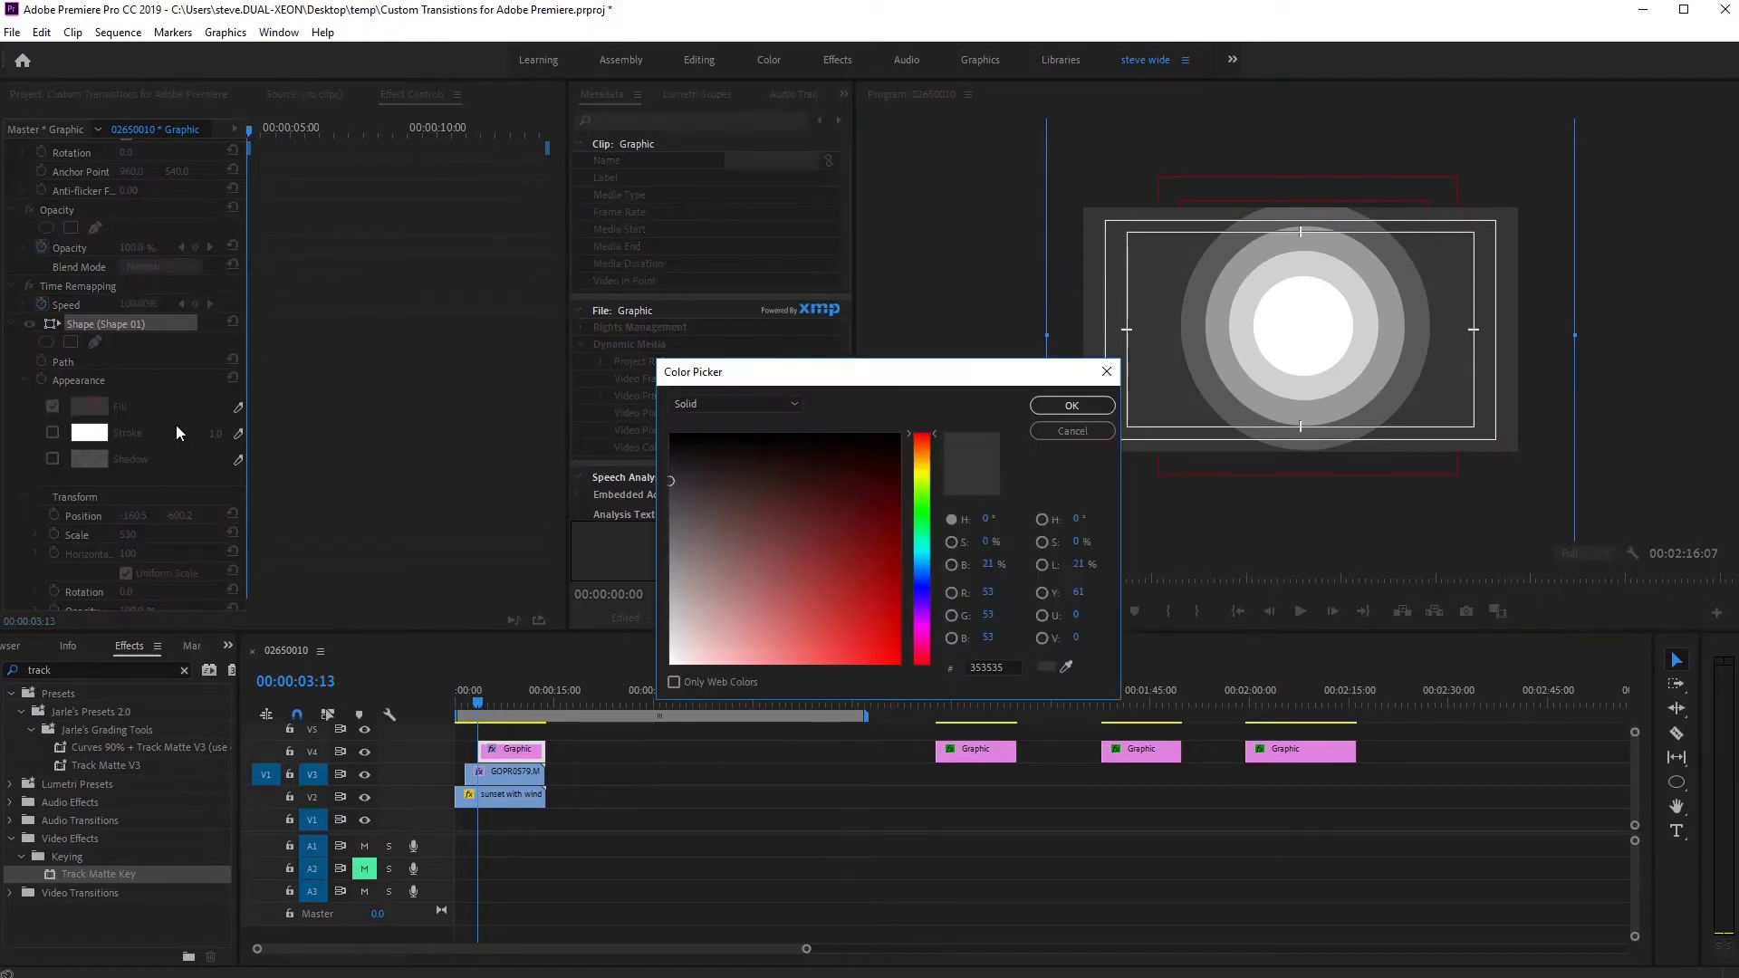
left_click(1071, 406)
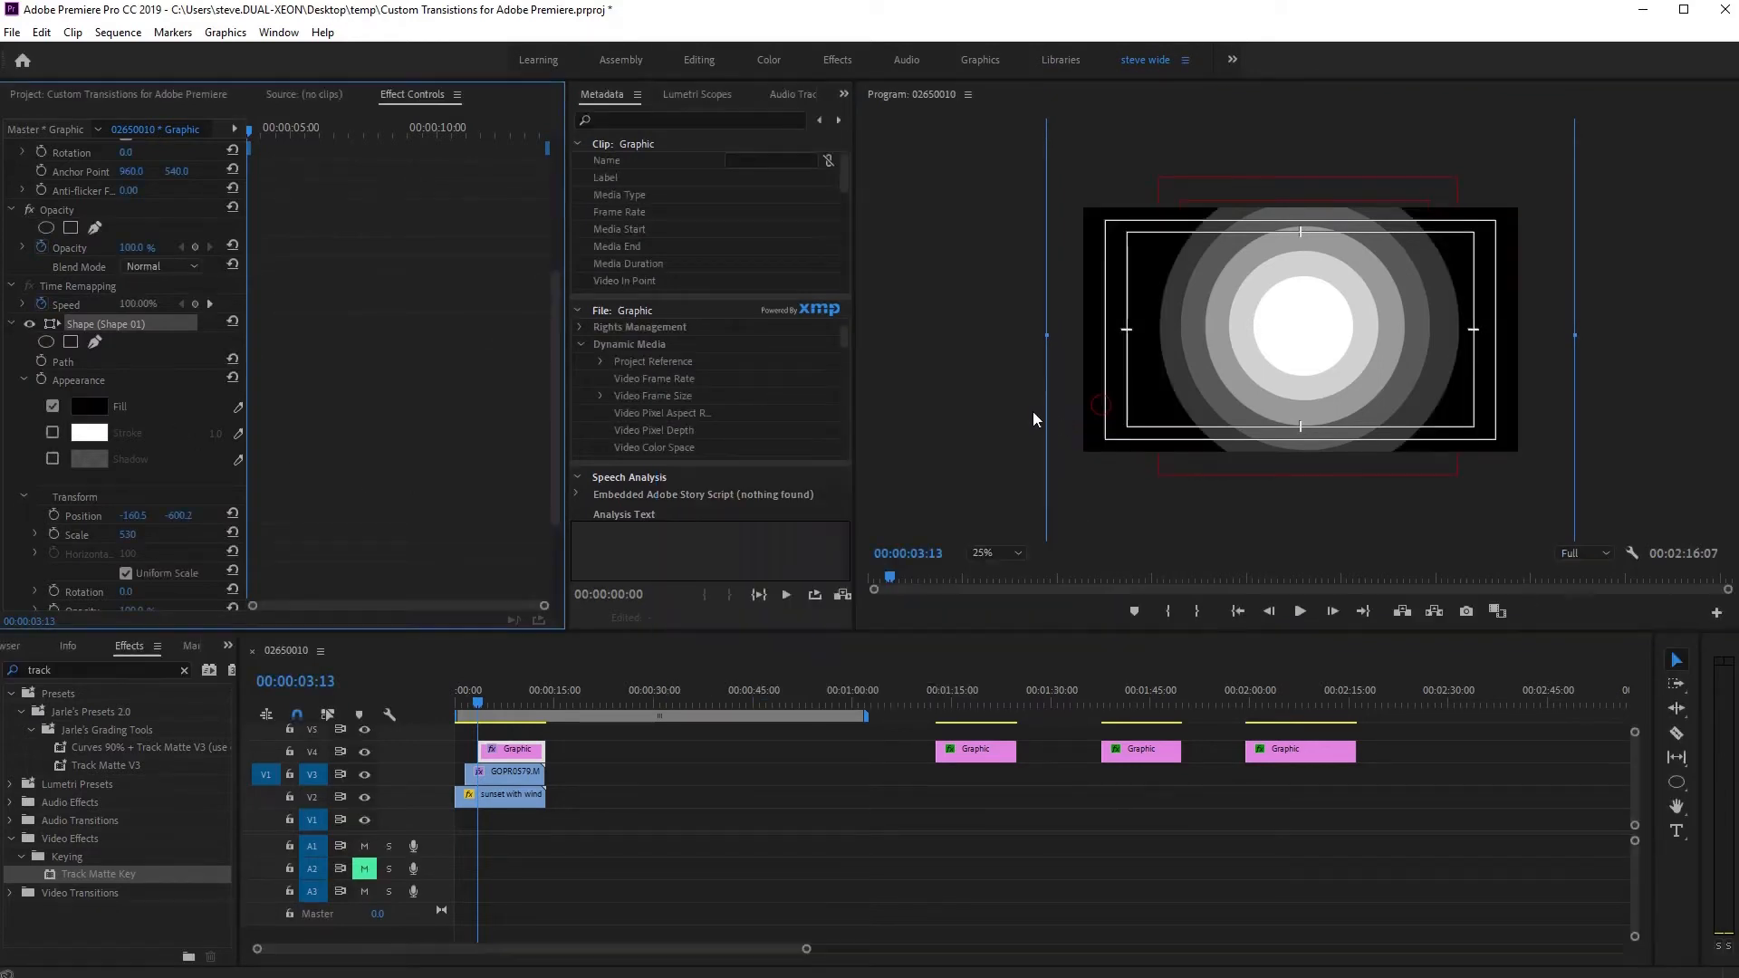
- Enable the Track Matte Key on the GOPR0579.MP4 clip and show the program view at Fit without safe margins
left_click(524, 775)
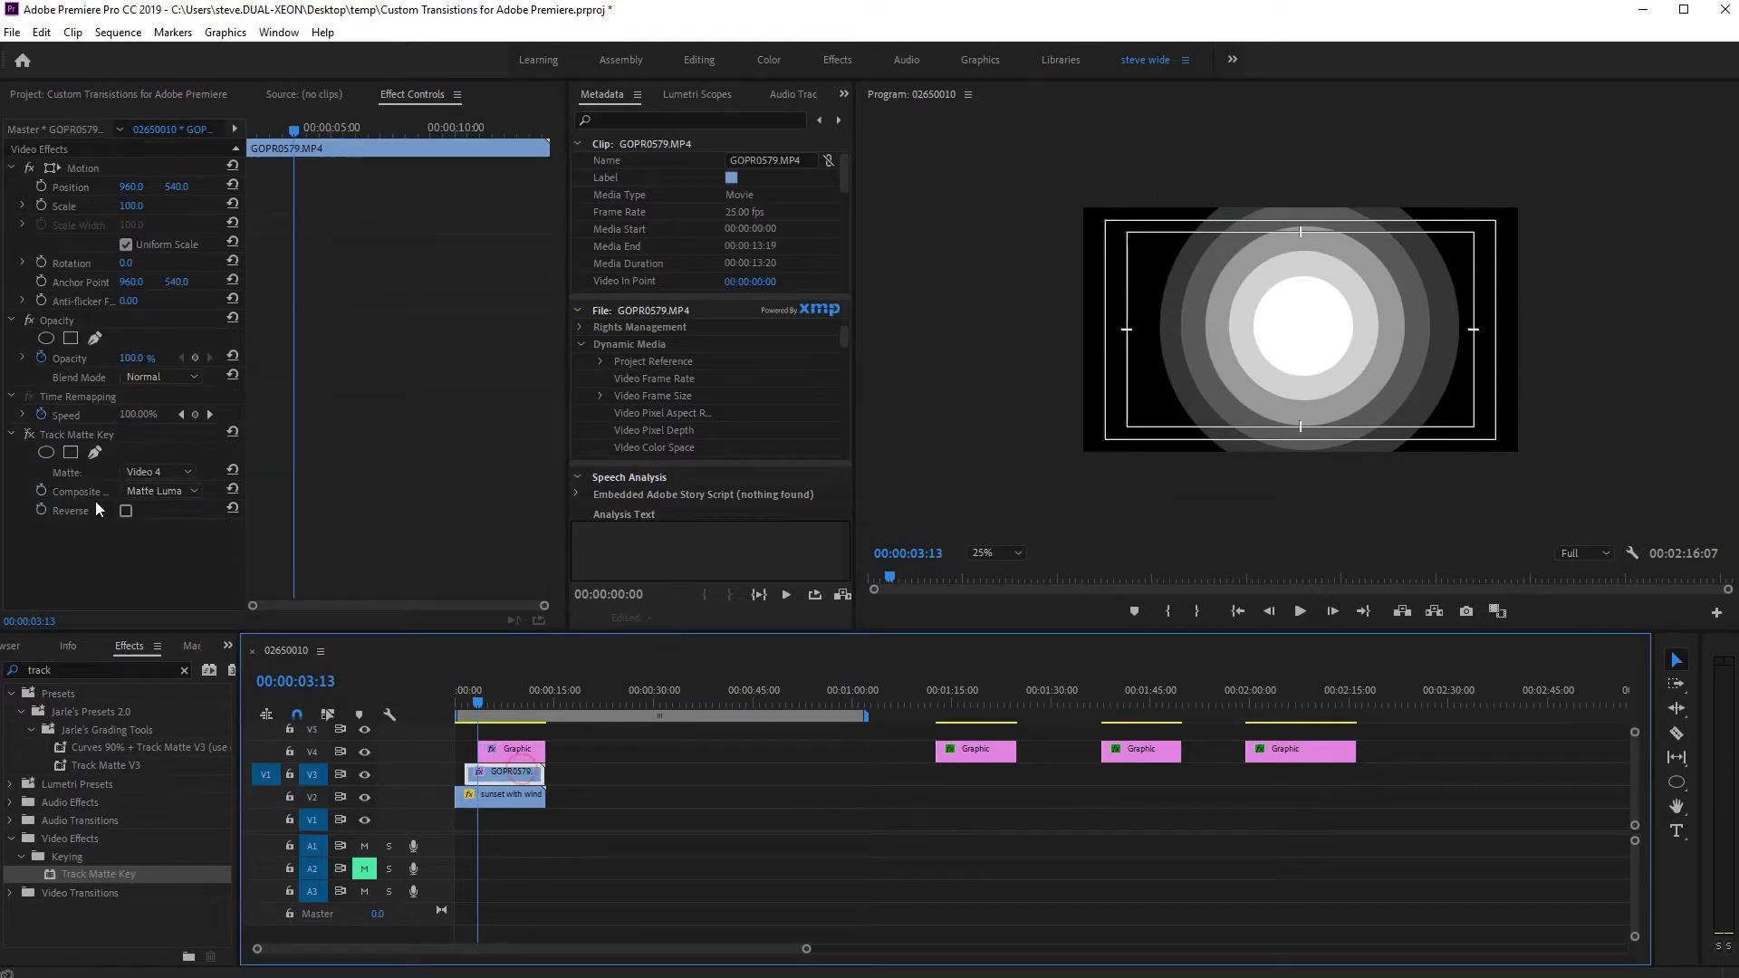
left_click(30, 435)
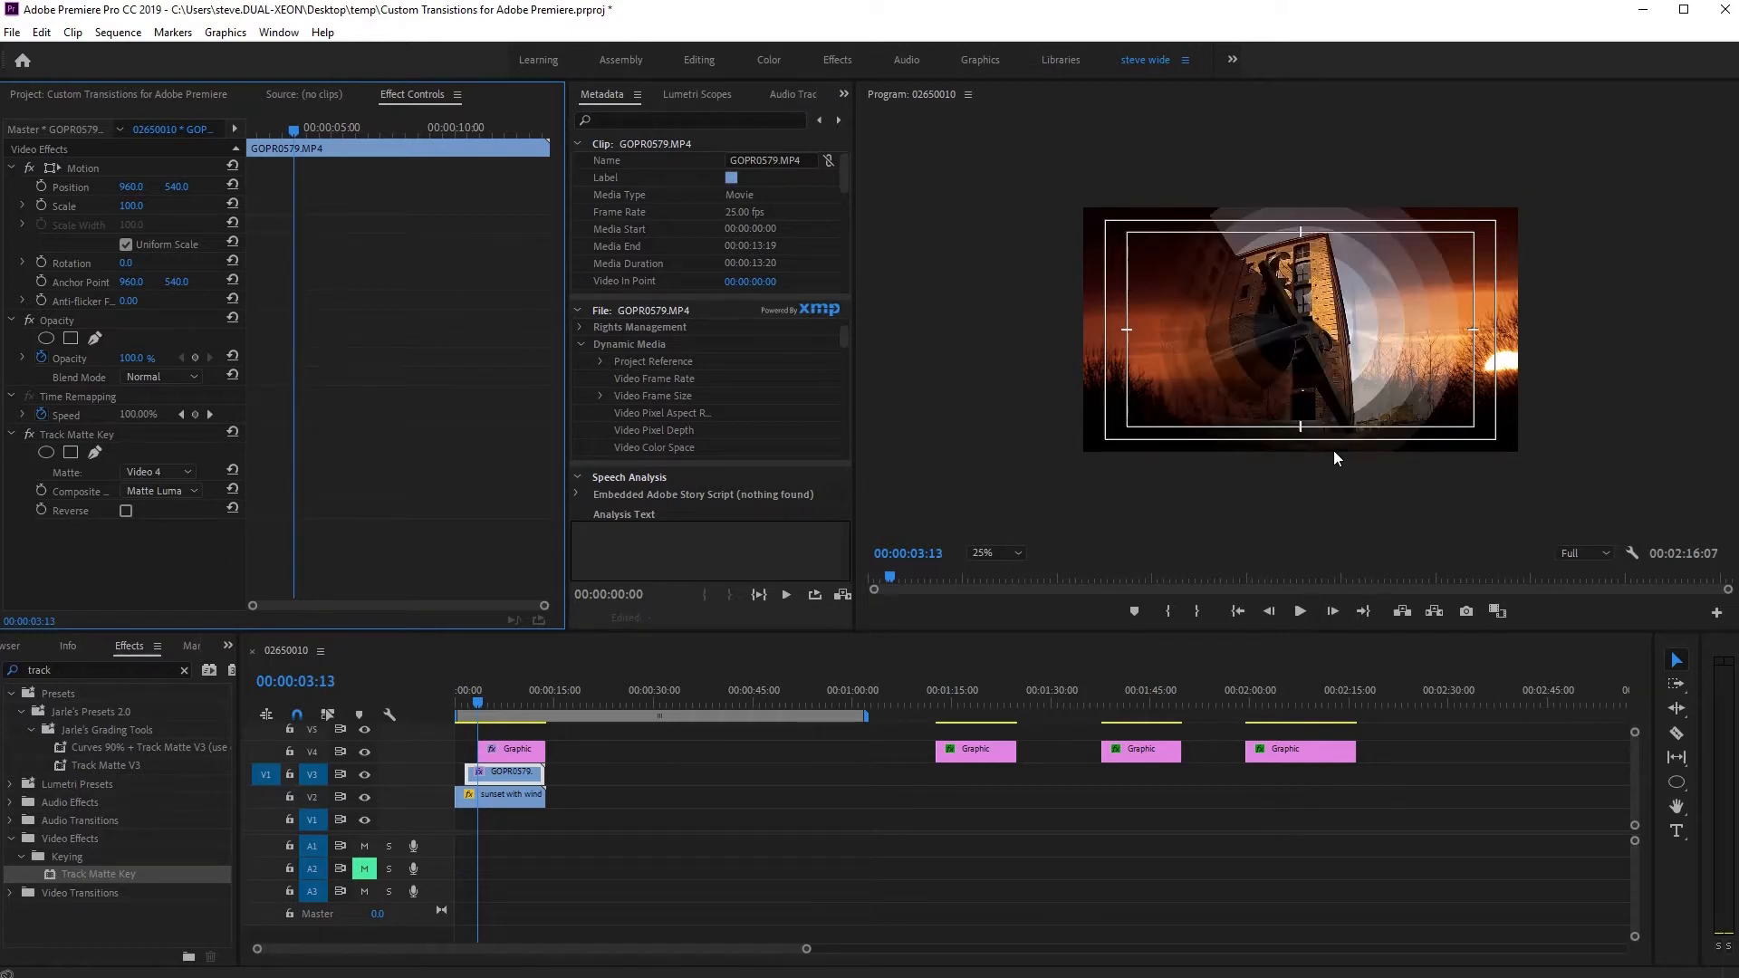
left_click(984, 552)
left_click(998, 572)
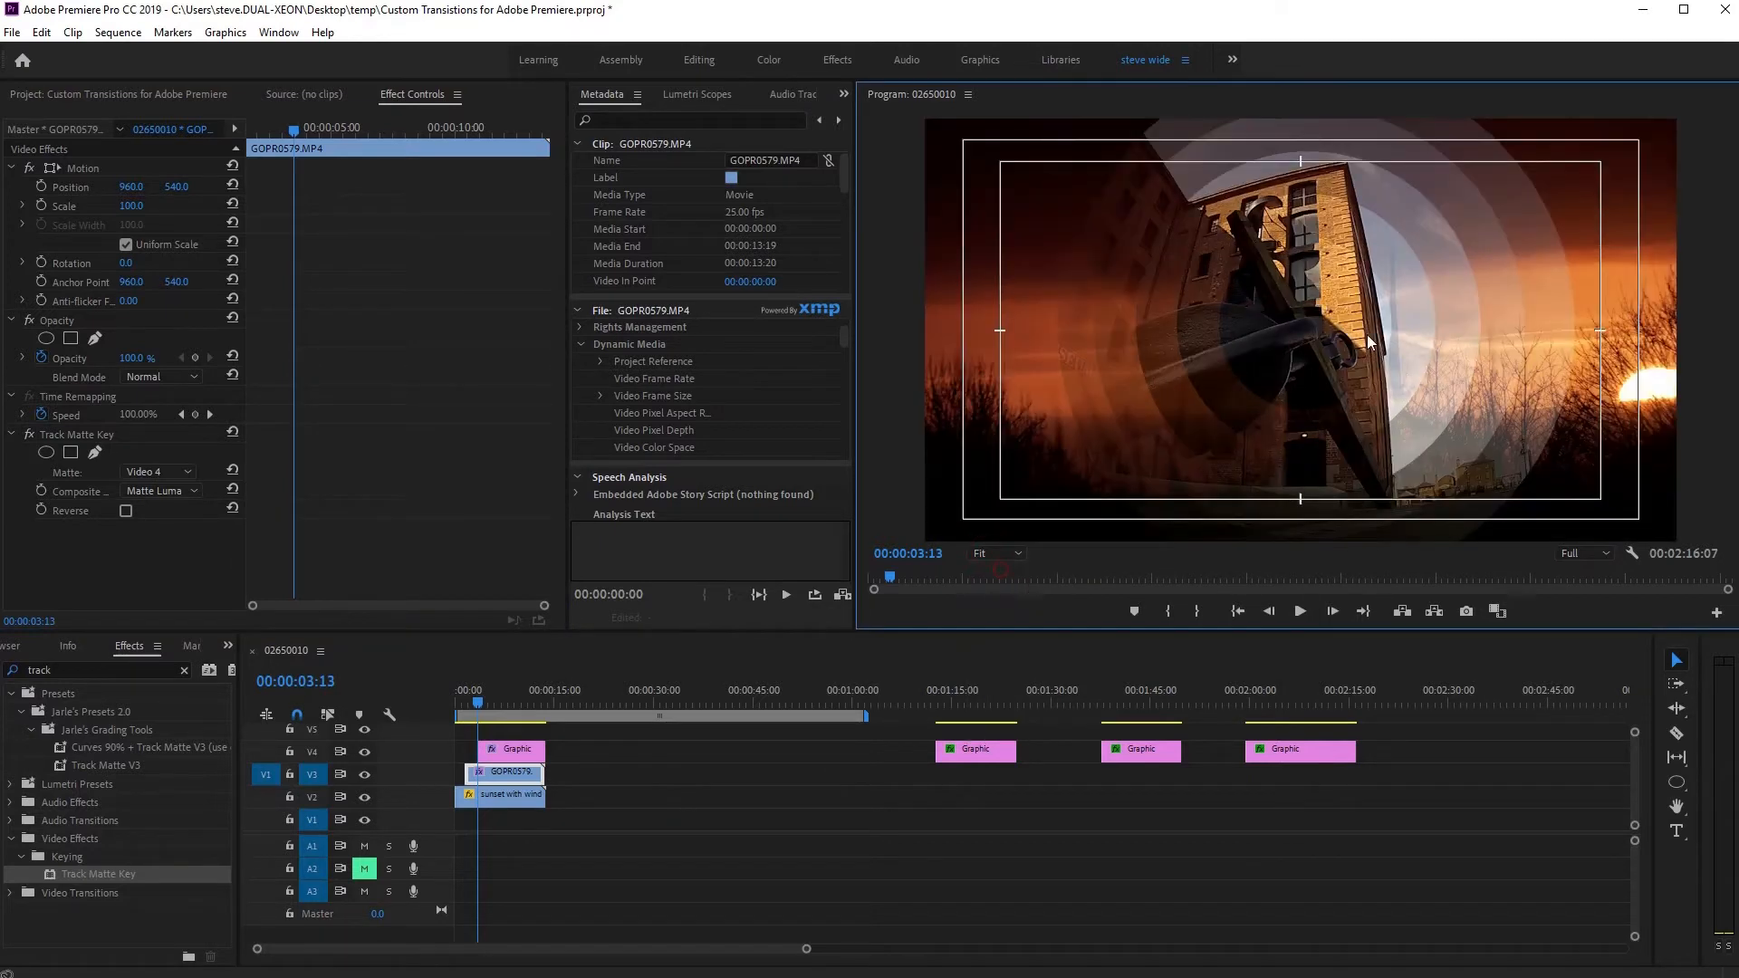
right_click(1369, 337)
left_click(1468, 969)
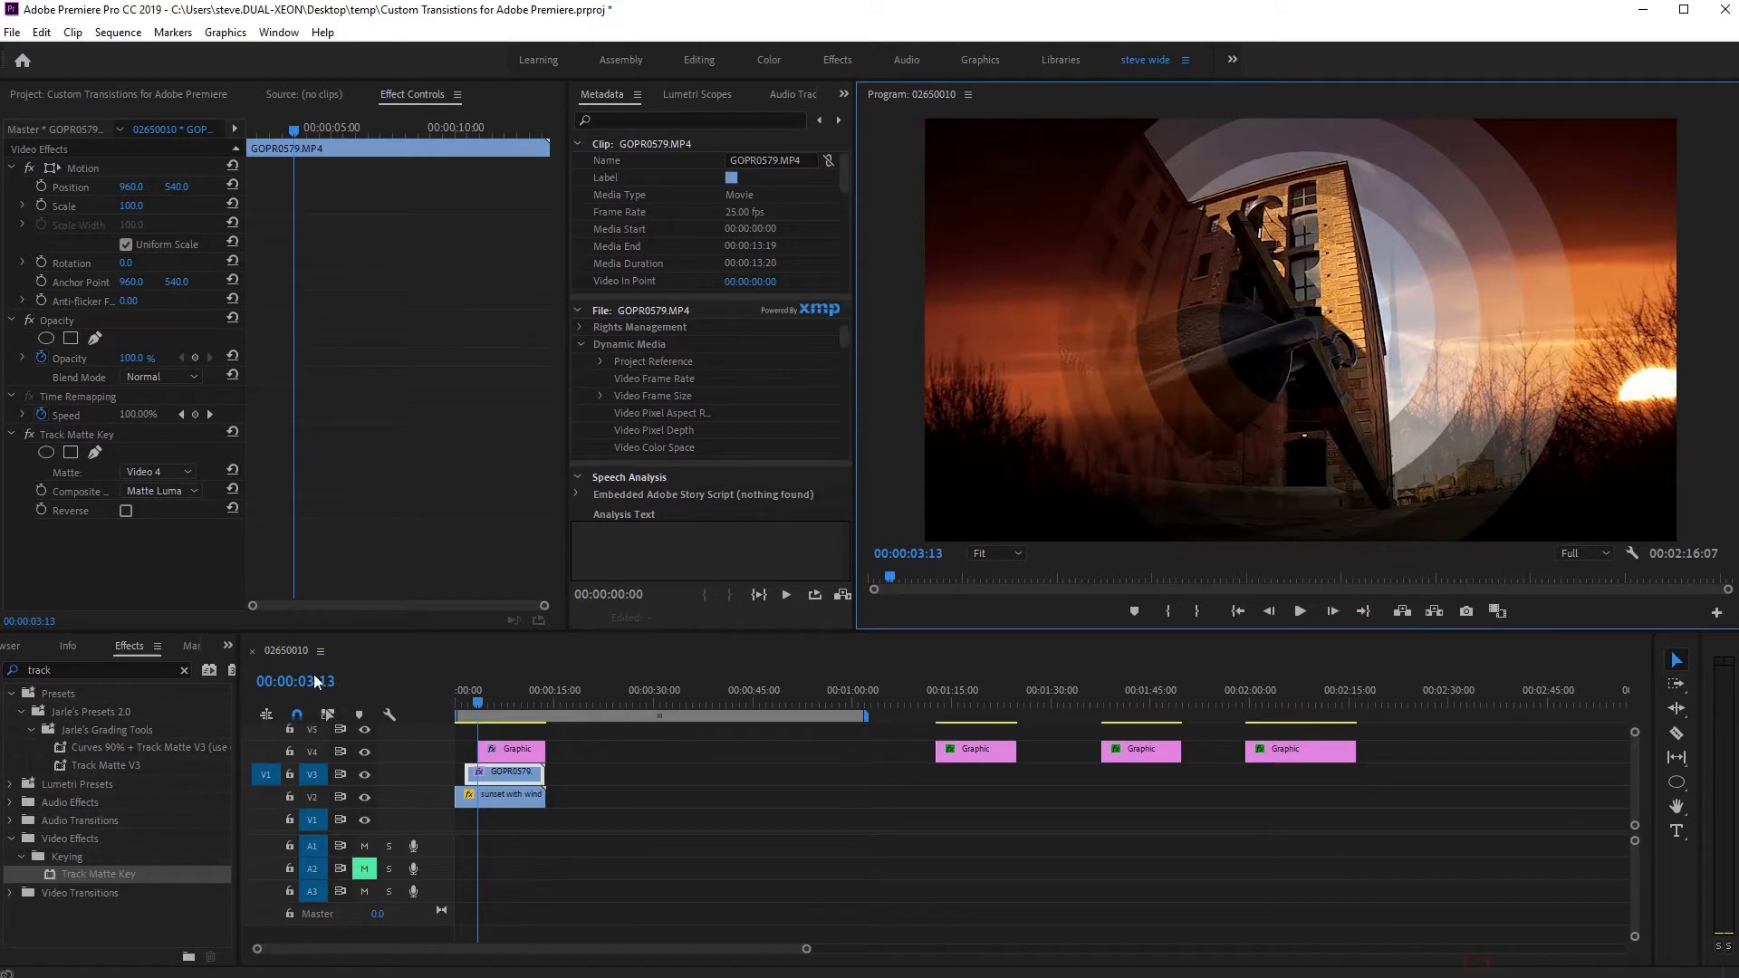
- Start keyframing the circle graphic's Vector Motion Scale at 00:00:03:13 and enlarge the Scale to 574
left_click(507, 750)
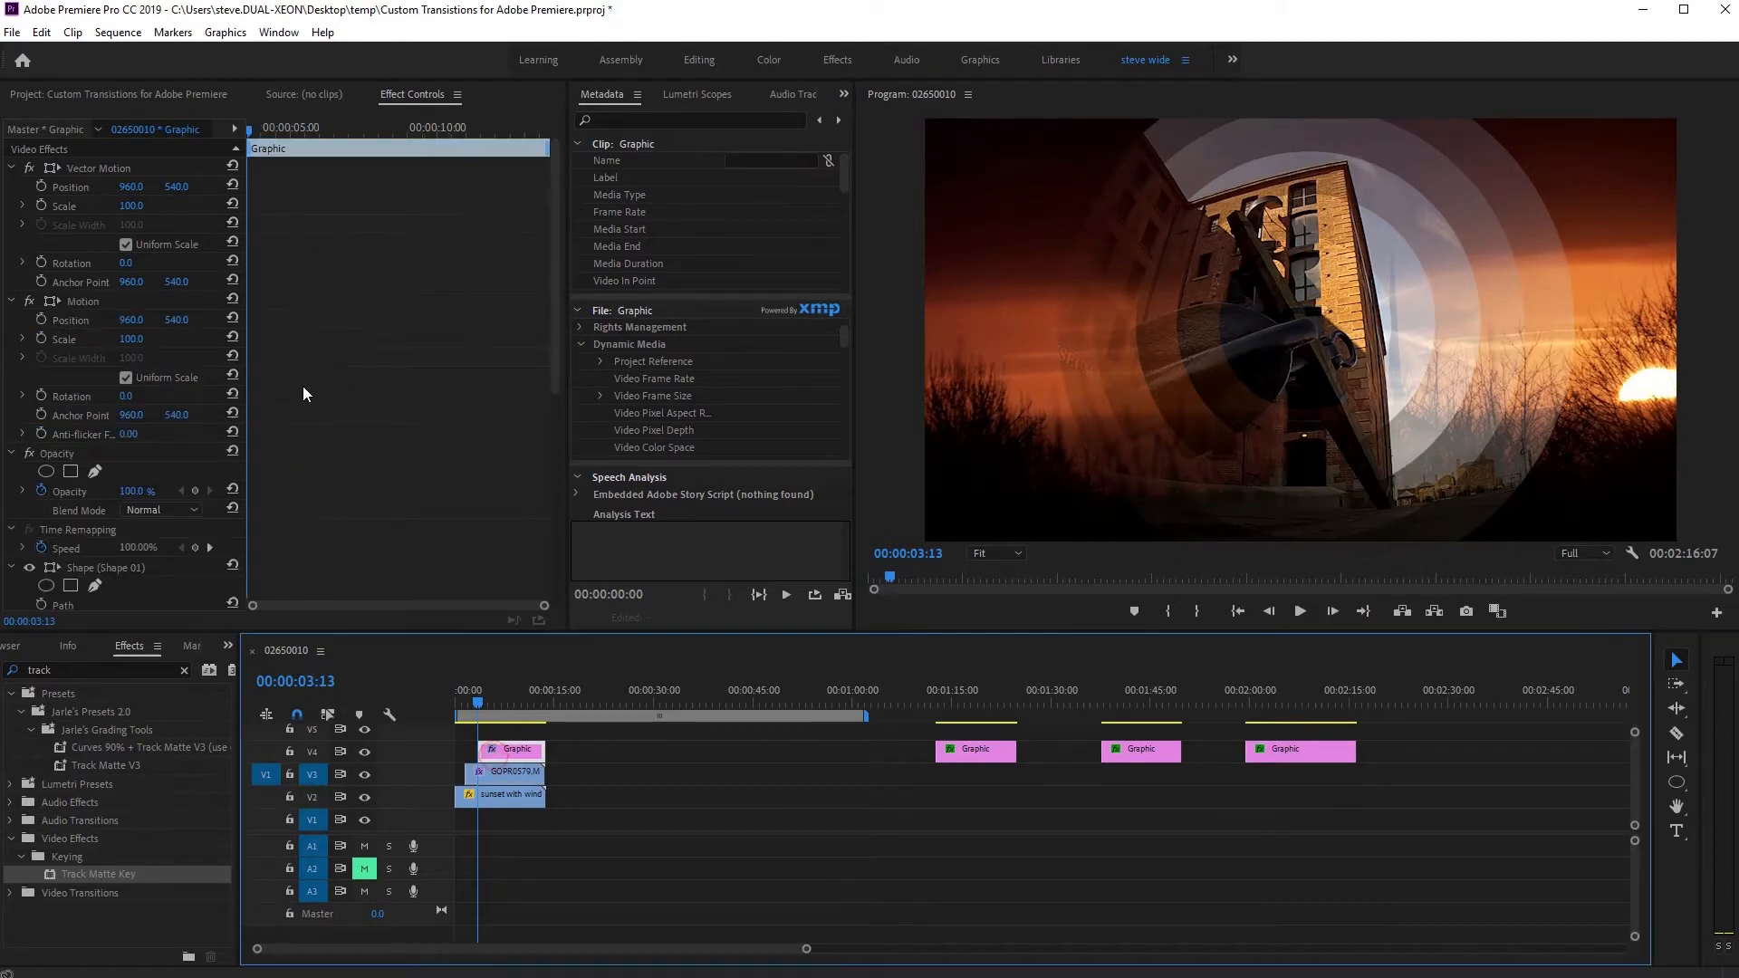
left_click(42, 204)
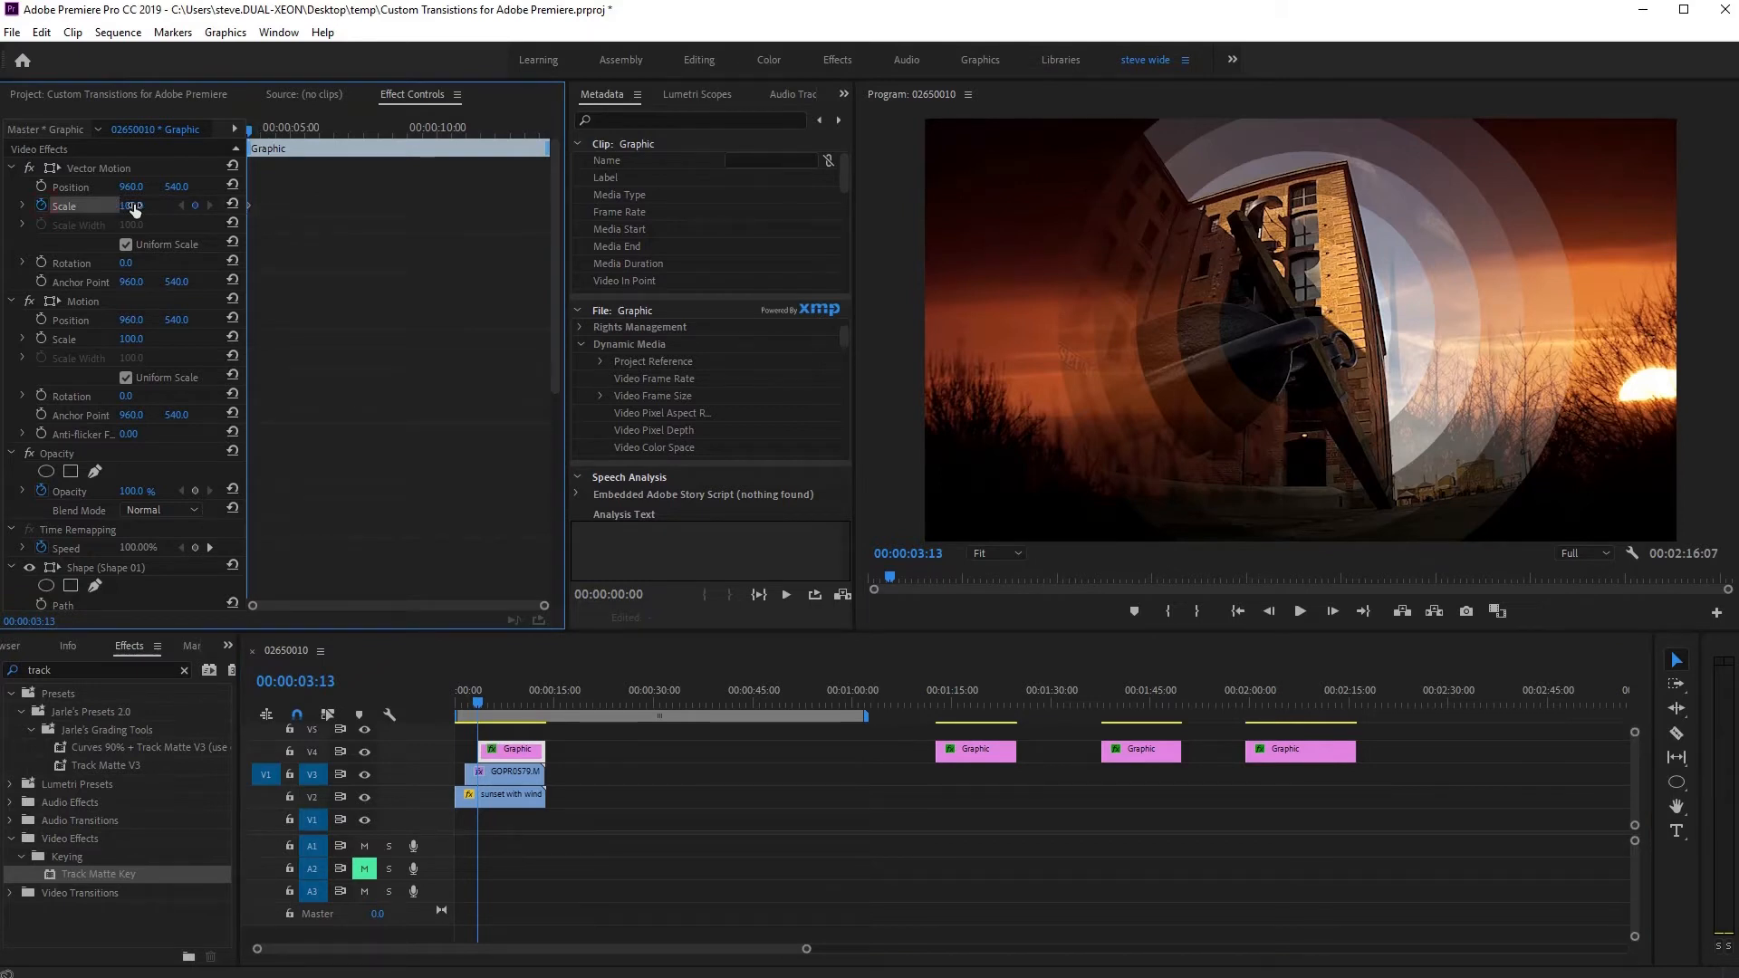
left_click_drag(134, 207, 535, 264)
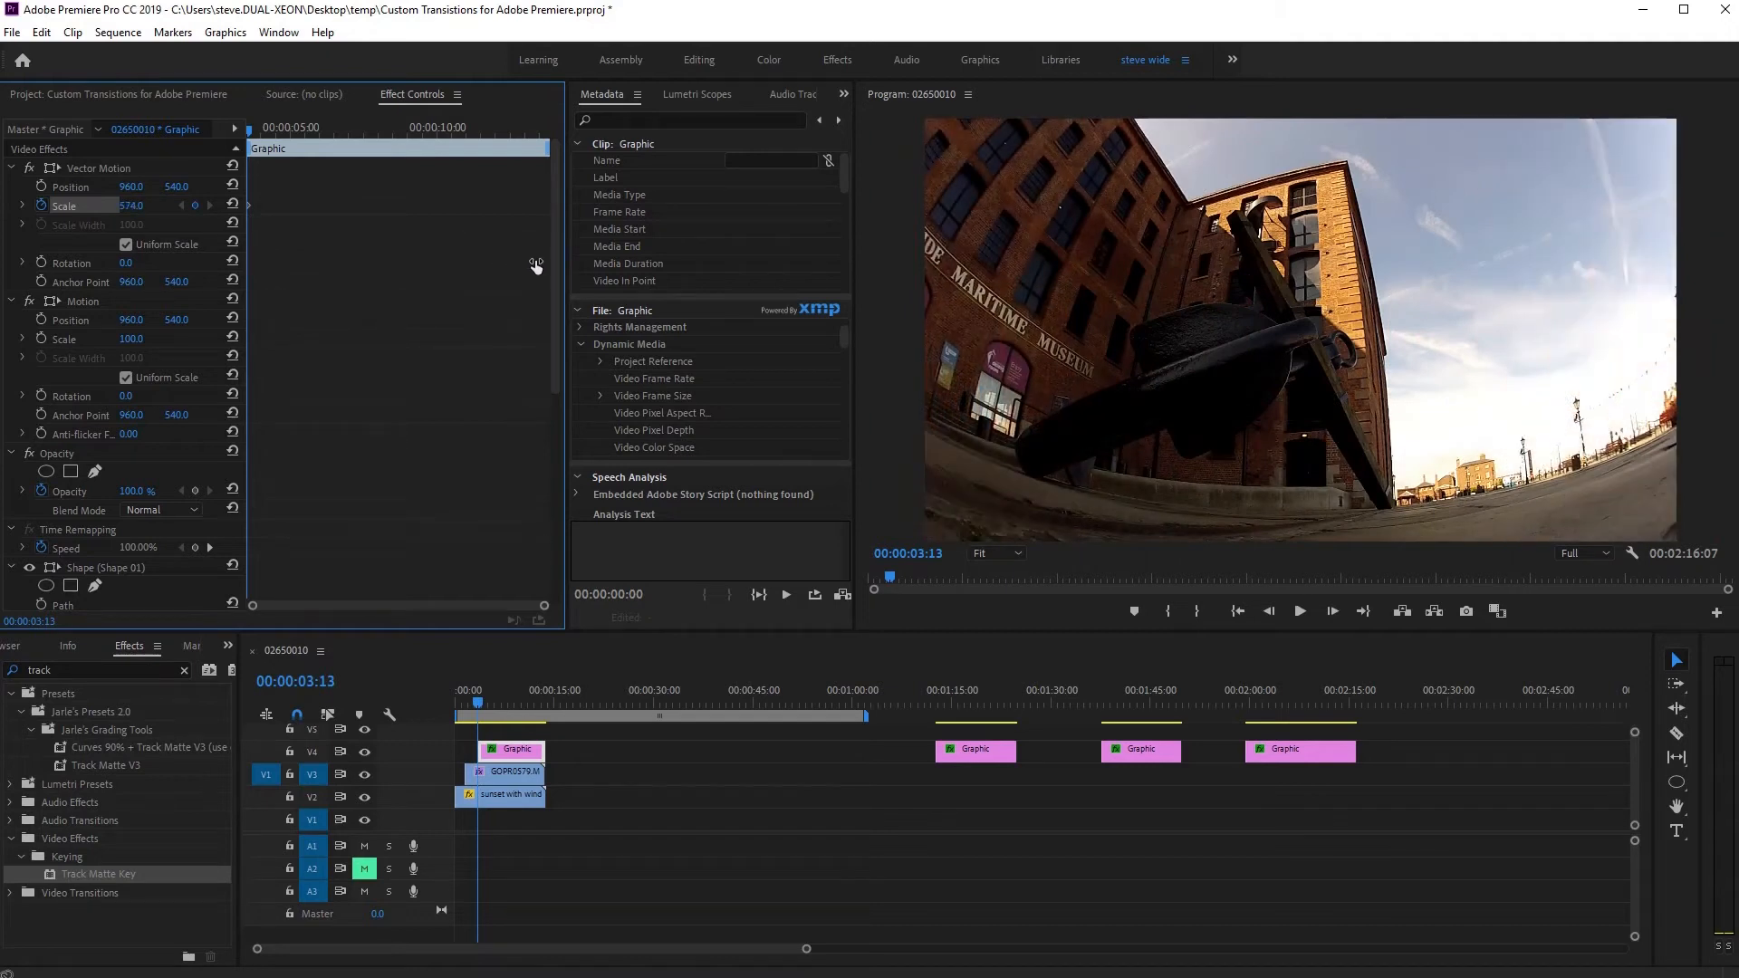
- Play back and scrub through the expanding circle transition
key("space")
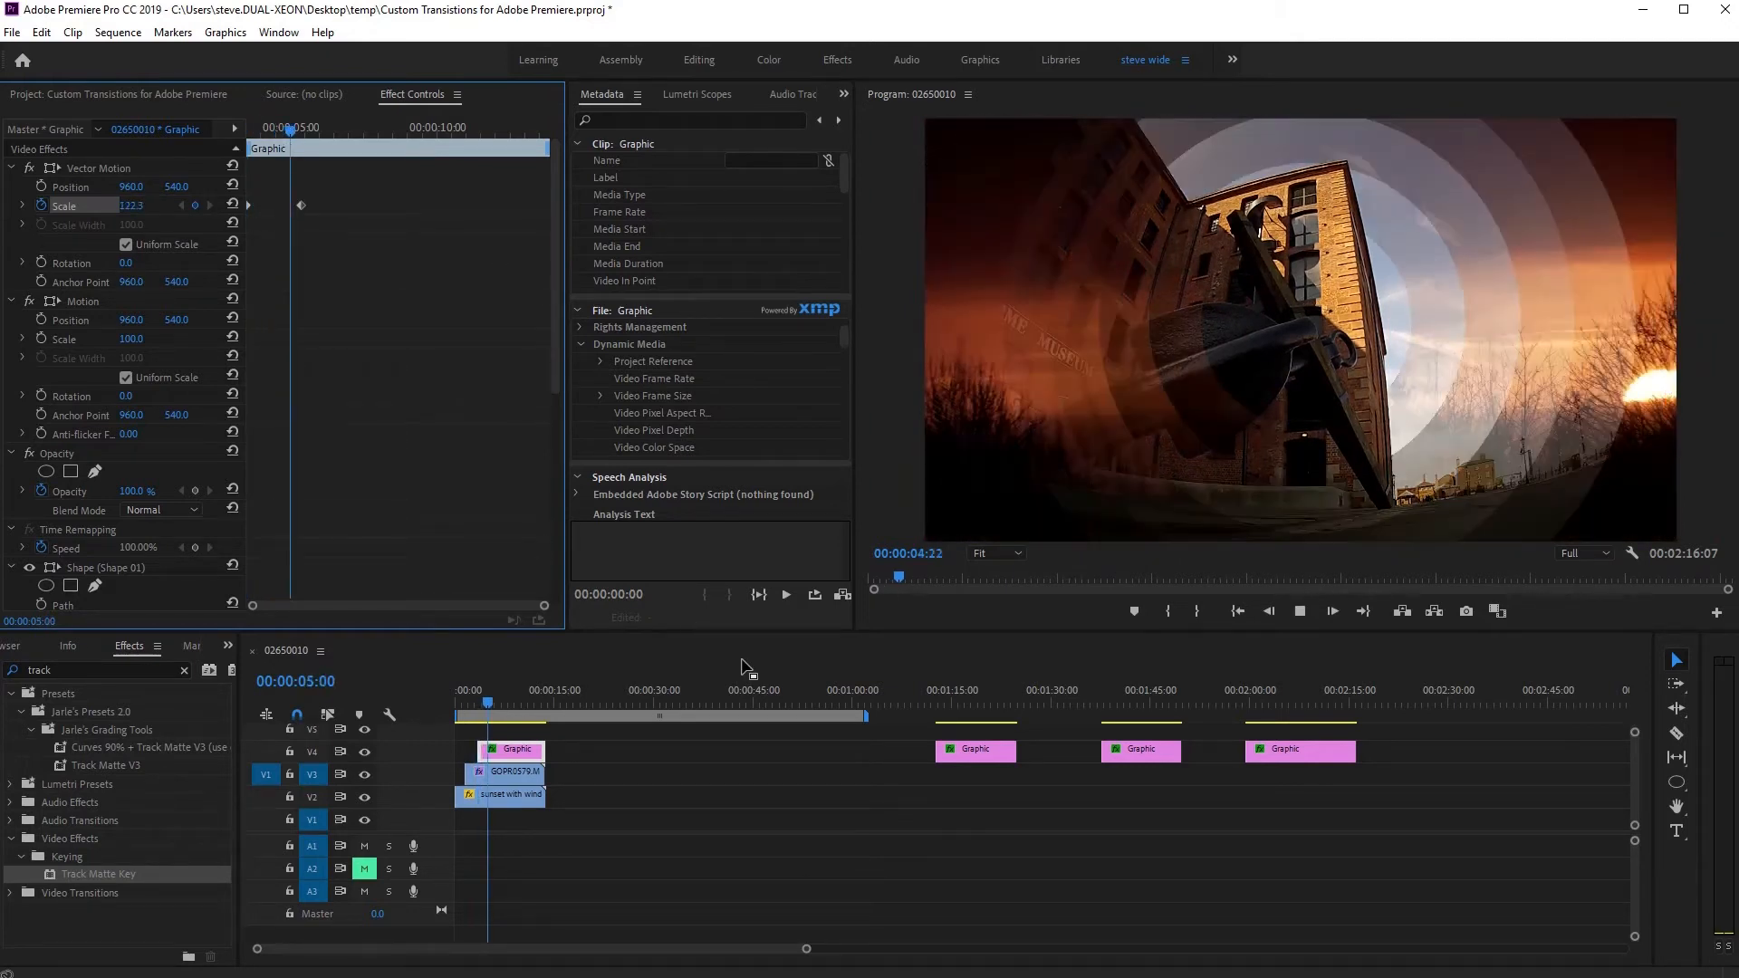
key("space")
mouse_move(480, 698)
left_mouse_down()
mouse_move(500, 705)
mouse_move(485, 708)
left_mouse_up()
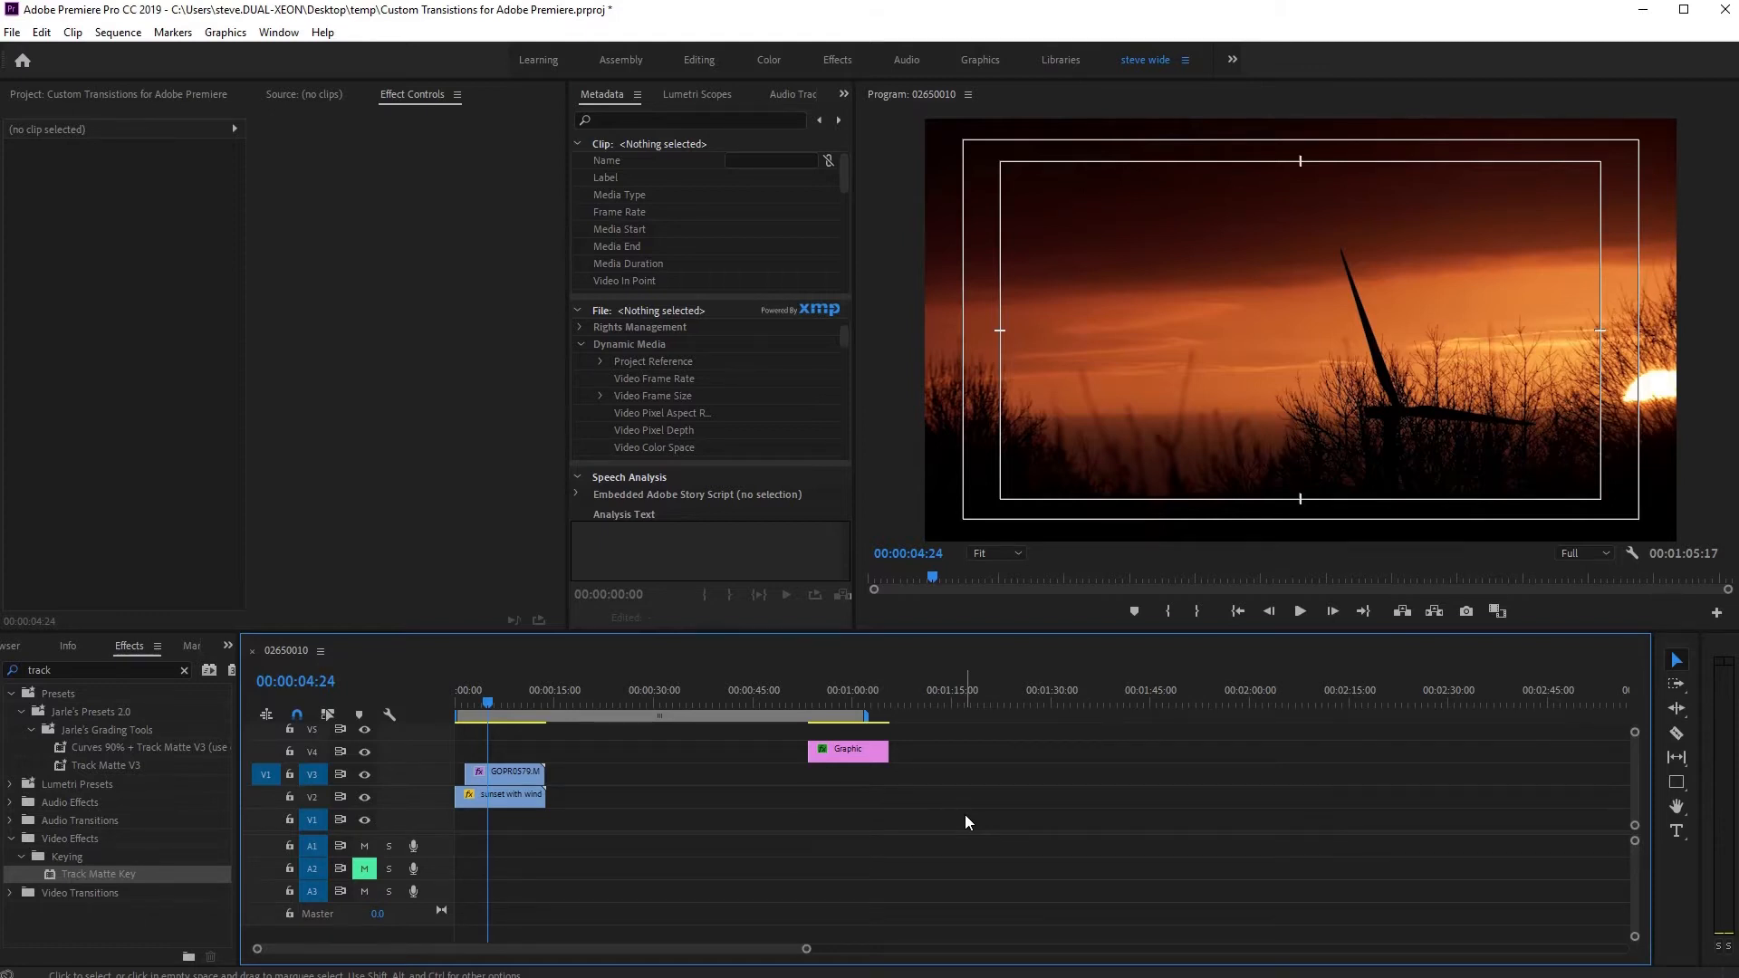
- Draw a white rectangle over the upper-left part of the frame at 00:00:04:24 as a new graphic
left_click(1677, 785)
left_click_drag(996, 177, 1372, 396)
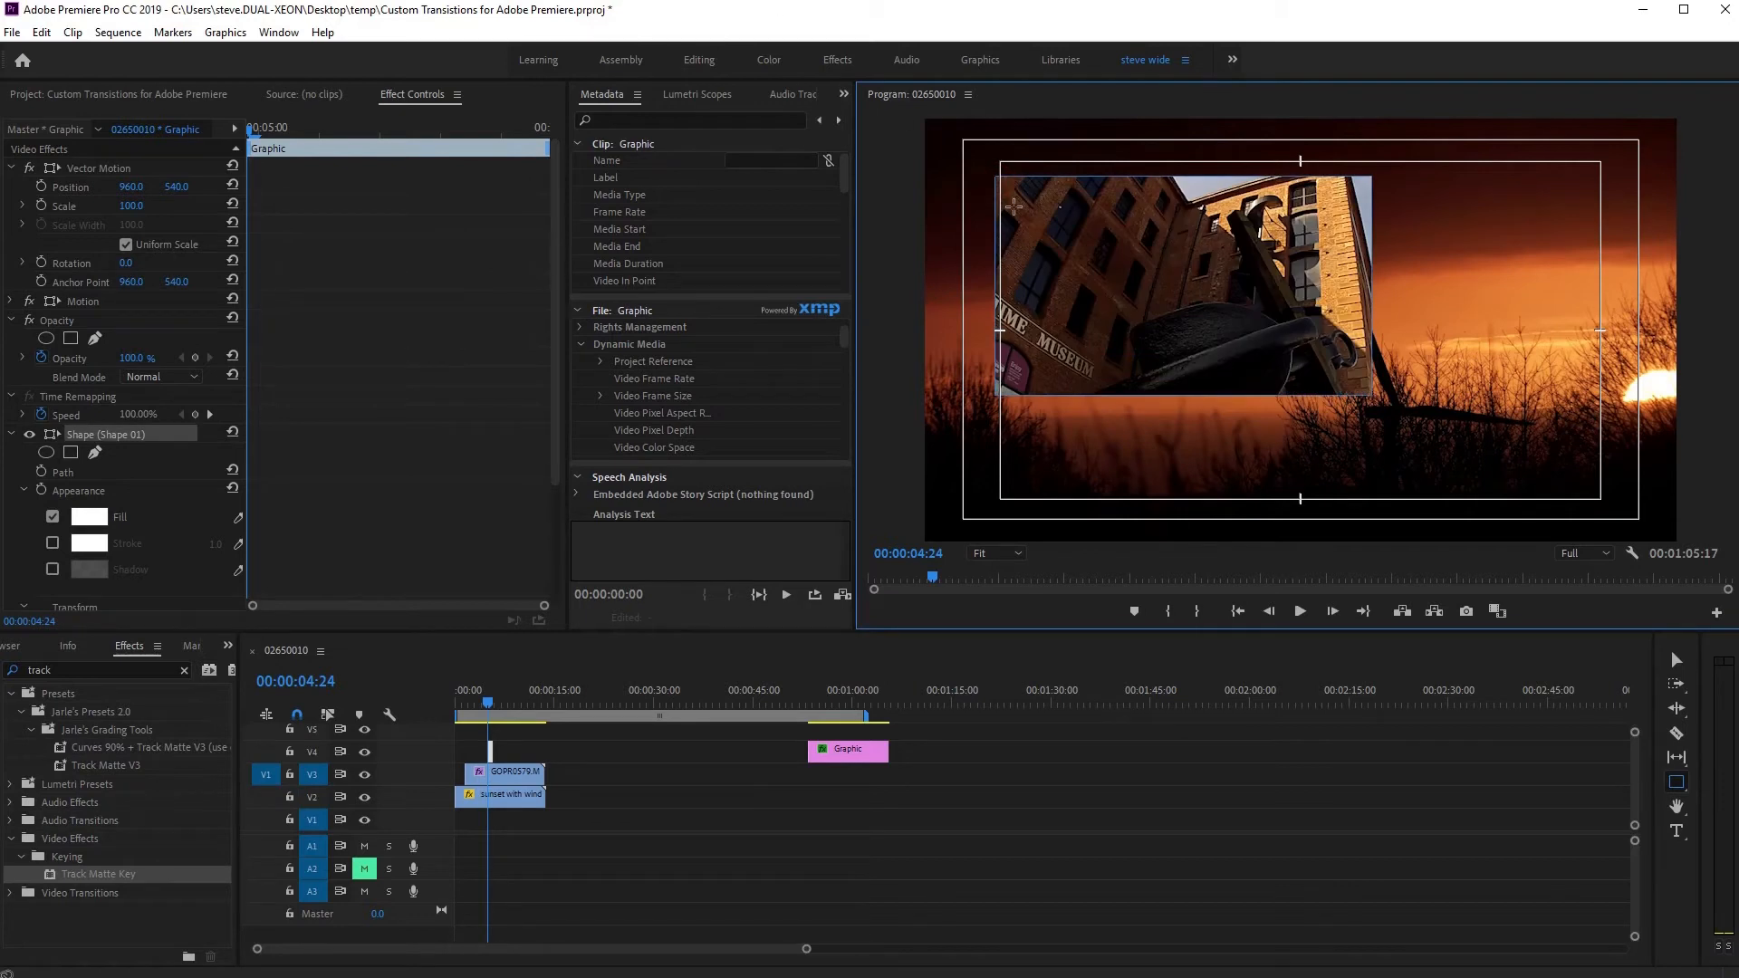
left_click(1676, 660)
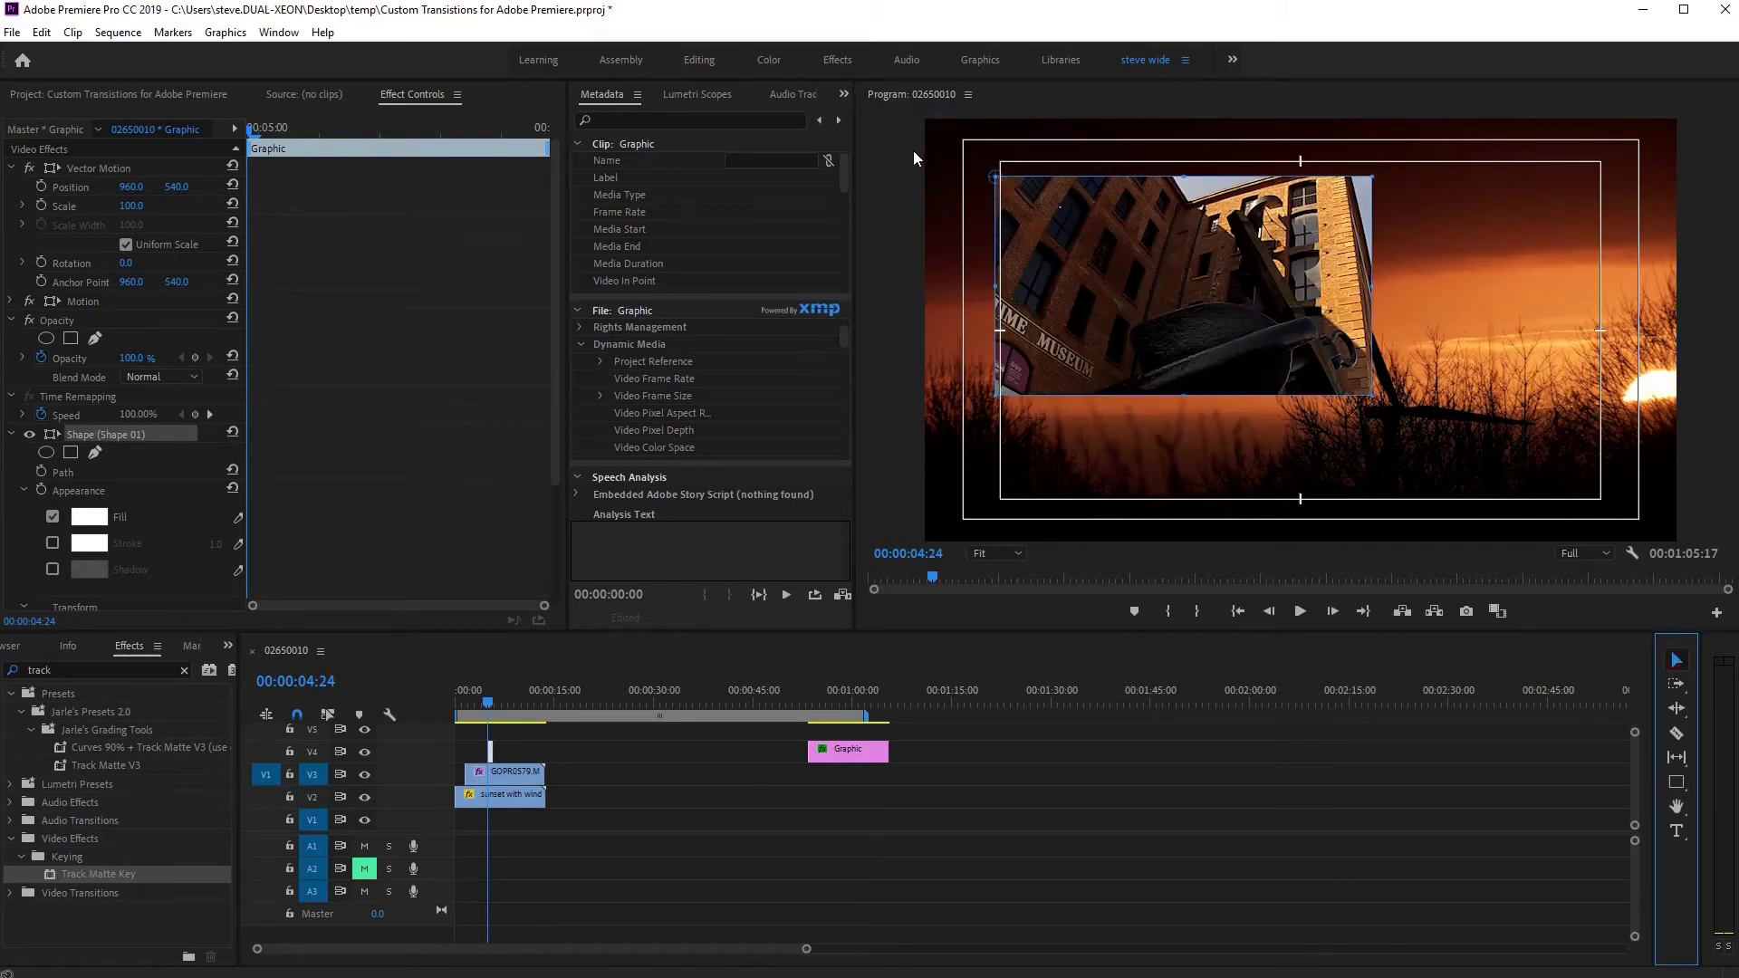
left_click(909, 145)
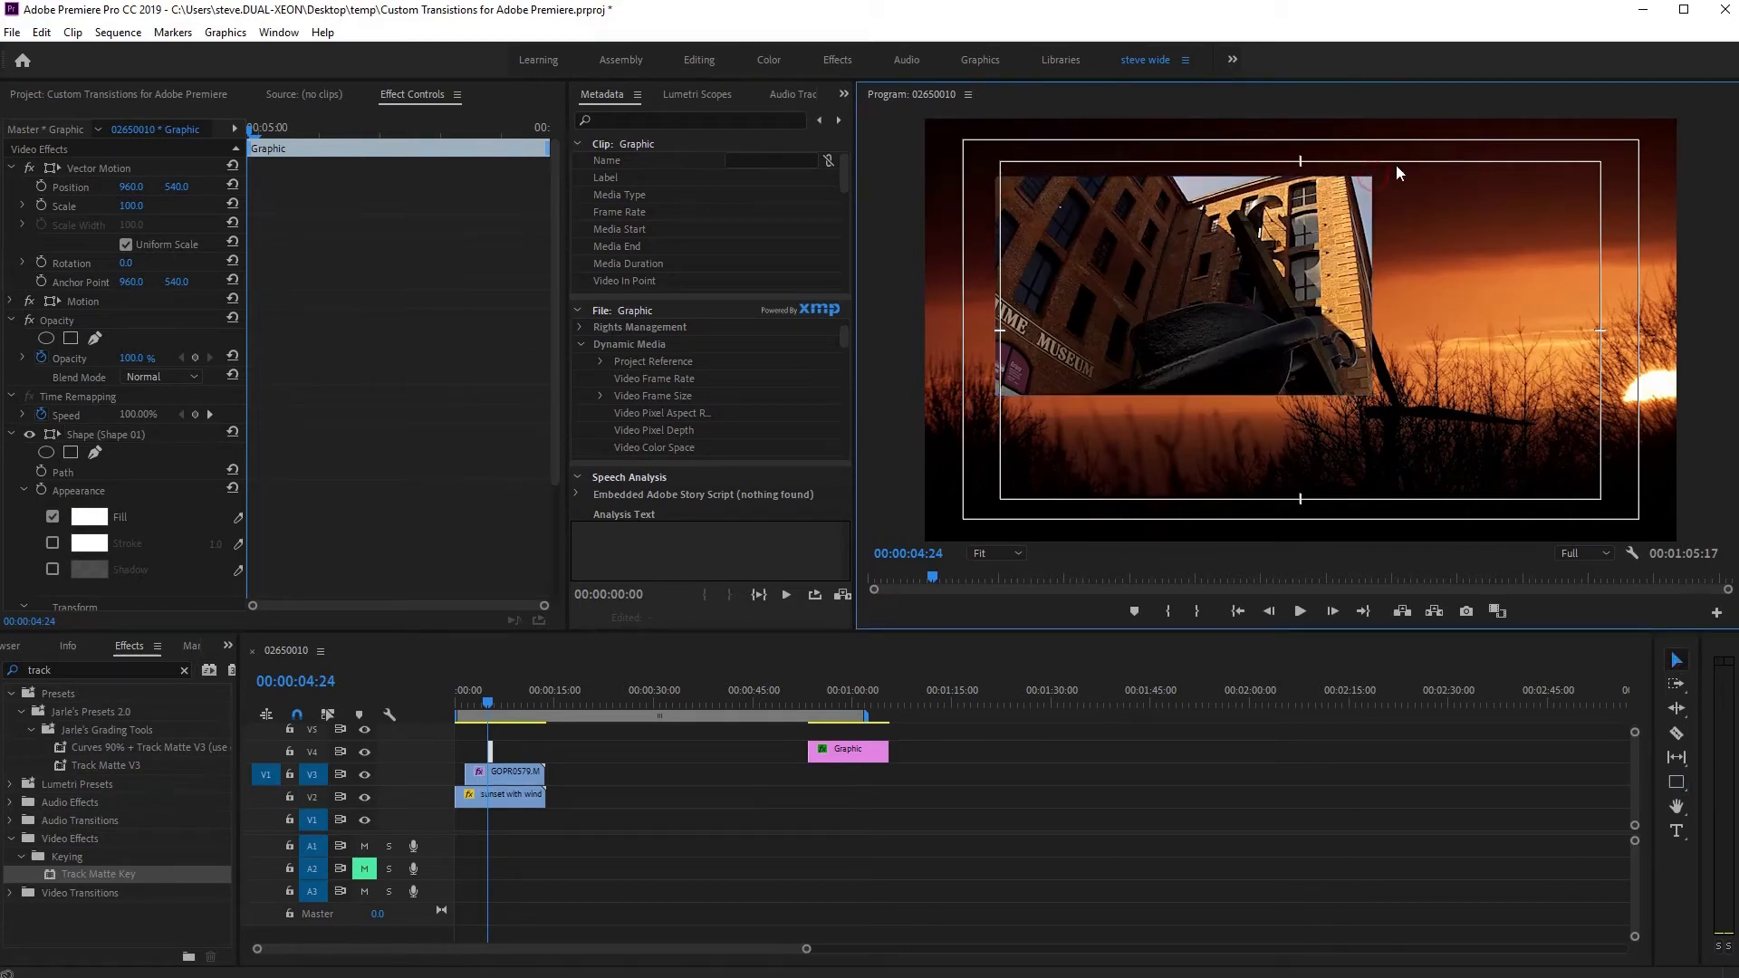
- Stretch the white rectangle slightly beyond all four edges of the video frame
left_click(1352, 201)
left_click_drag(1371, 179, 1682, 116)
left_click(983, 554)
left_click(1008, 634)
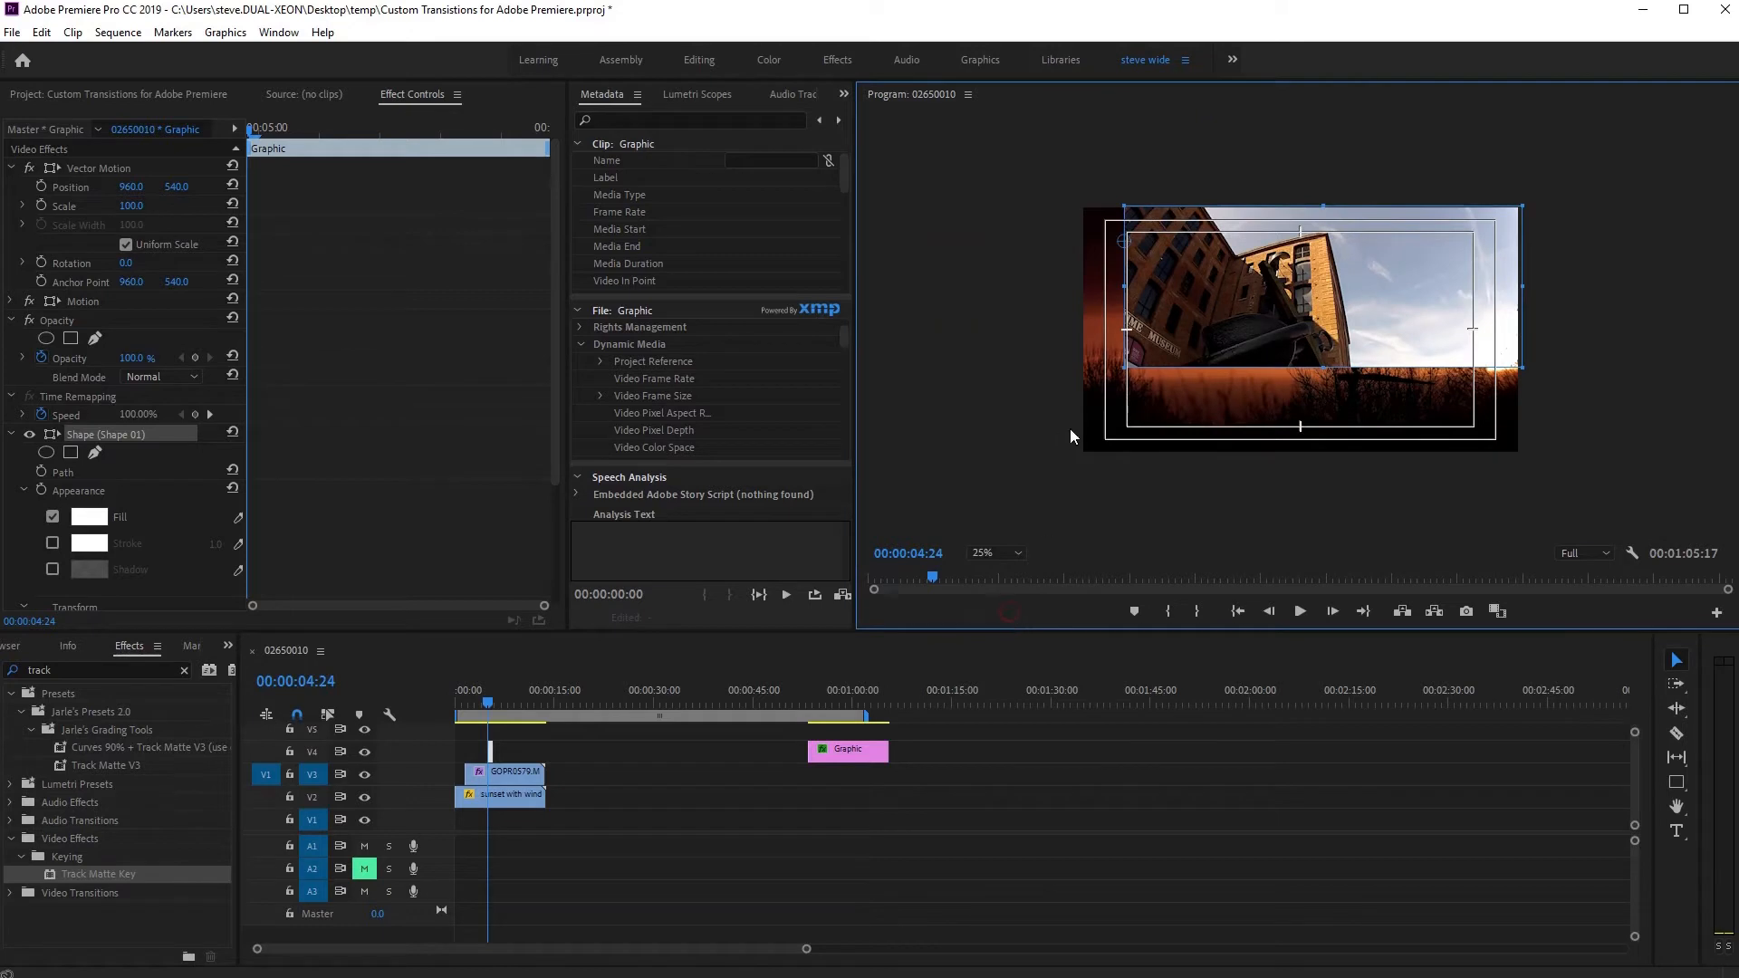
left_click_drag(1125, 369, 1080, 375)
left_click_drag(1301, 372, 1305, 462)
left_click_drag(1300, 206, 1299, 193)
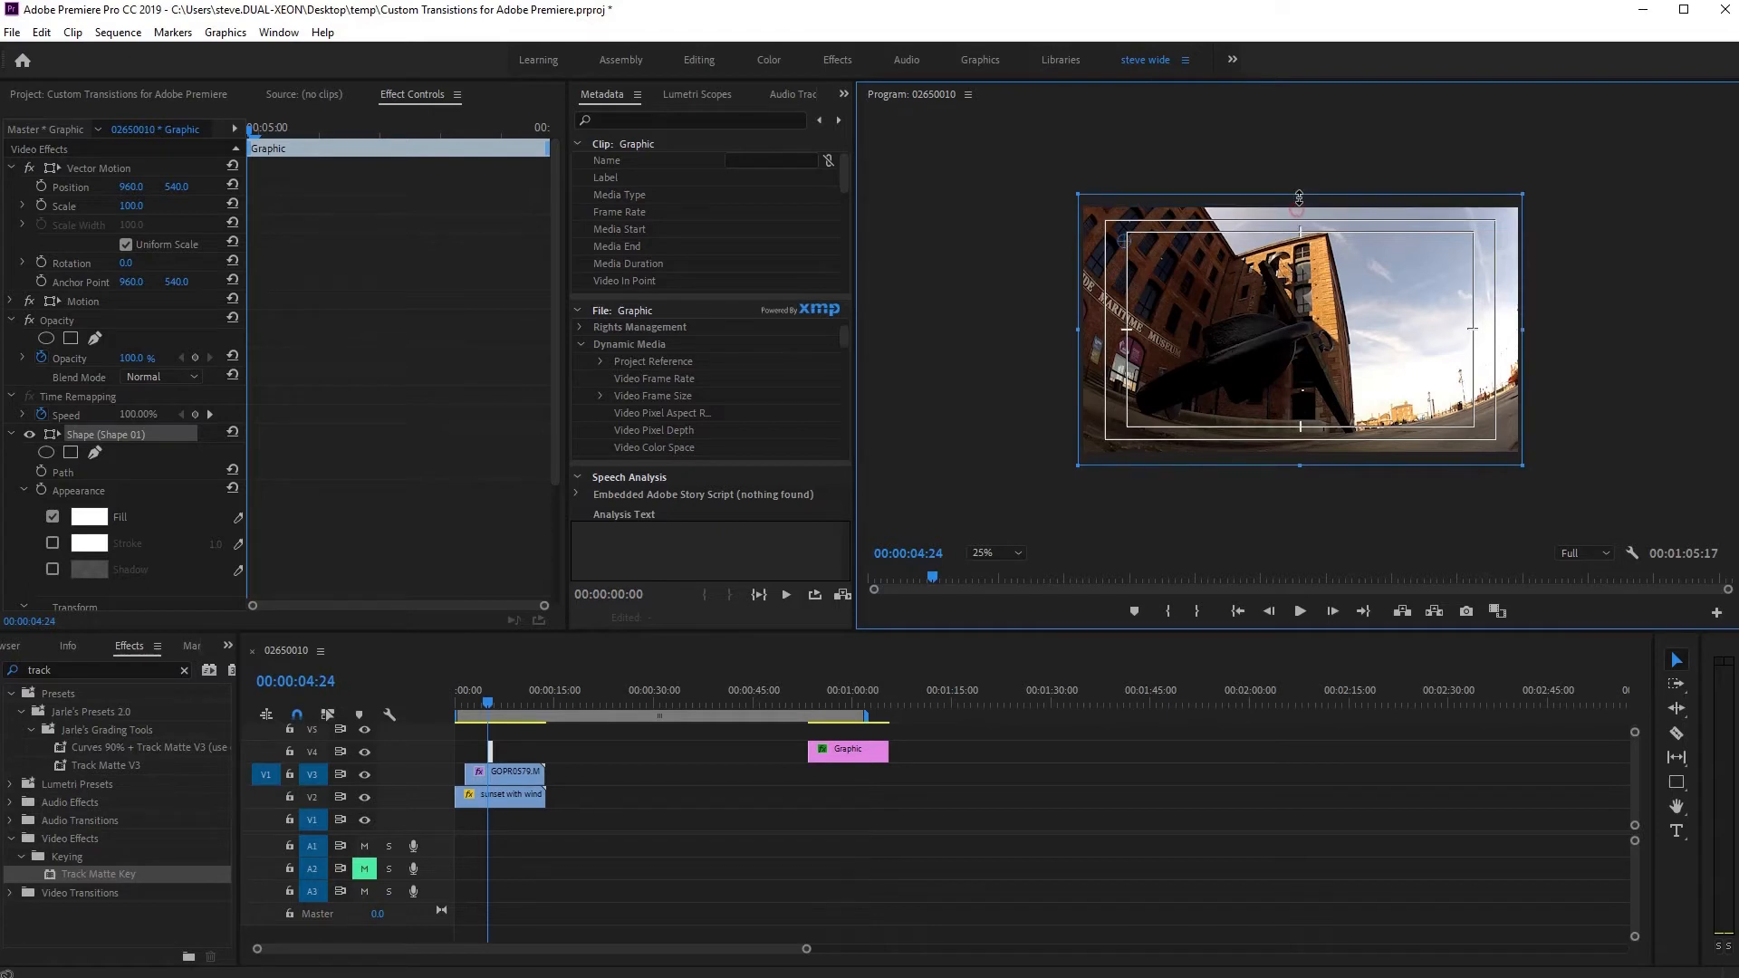
- Duplicate the full-frame rectangle and place the copy directly beside the right edge of the original, outside the frame
right_click(98, 434)
left_click(363, 432)
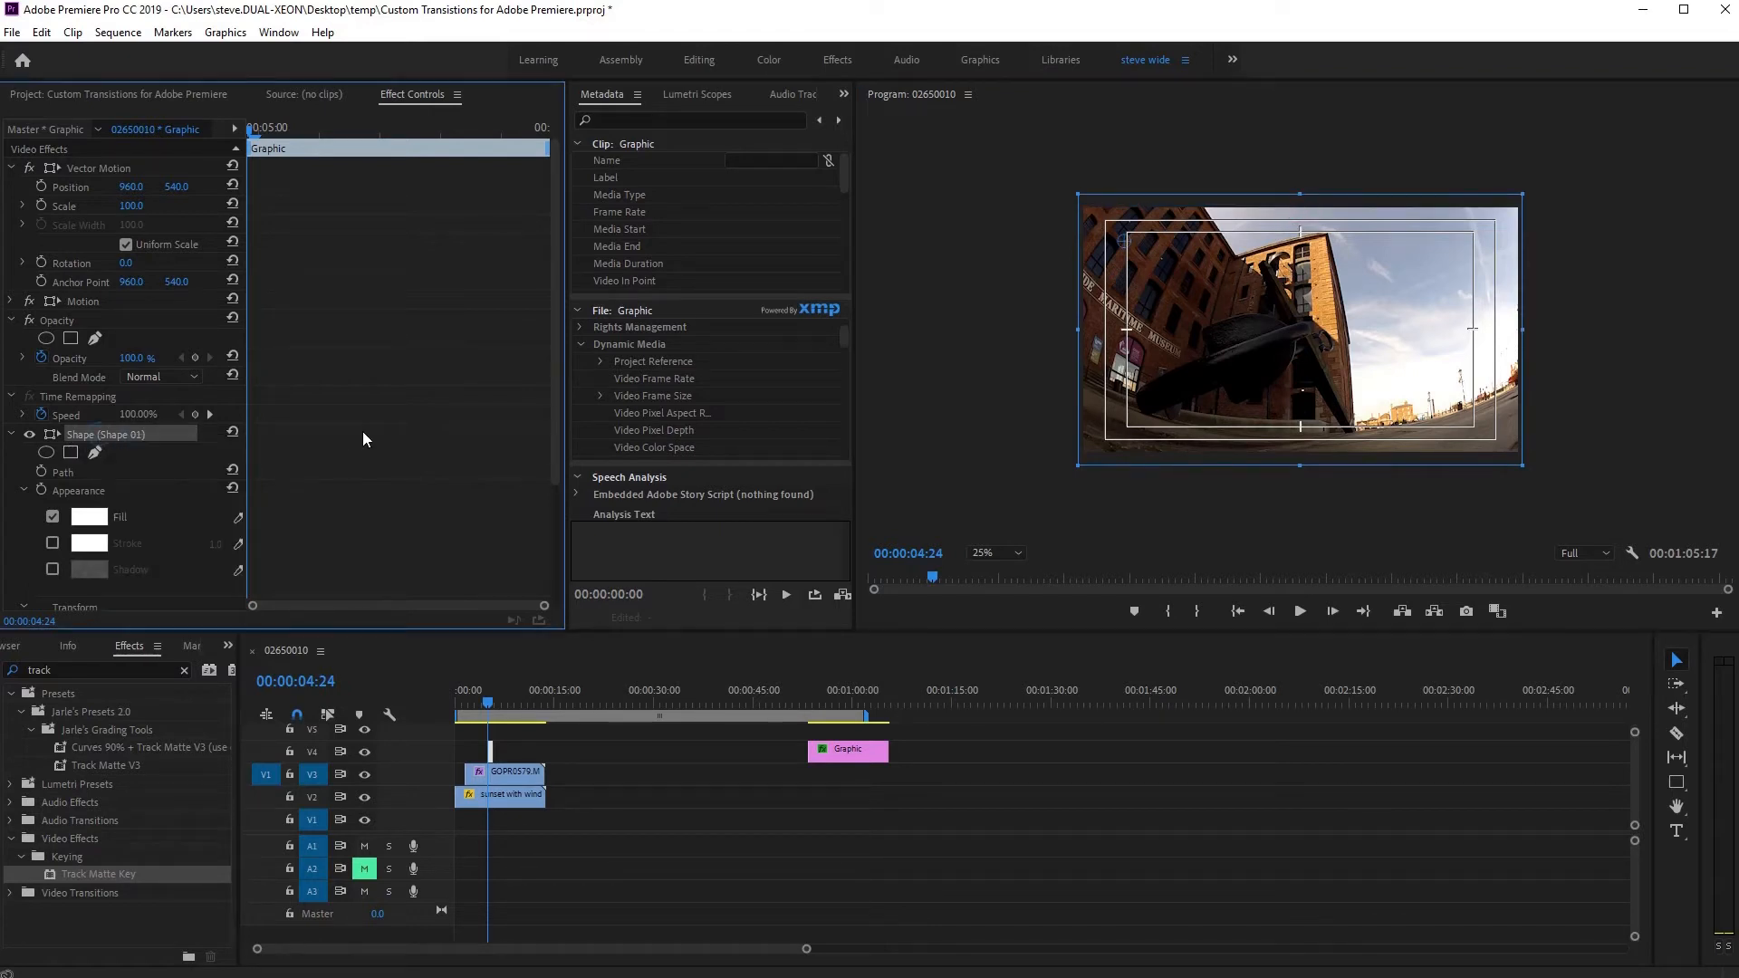
left_click(166, 454)
key("ctrl+v")
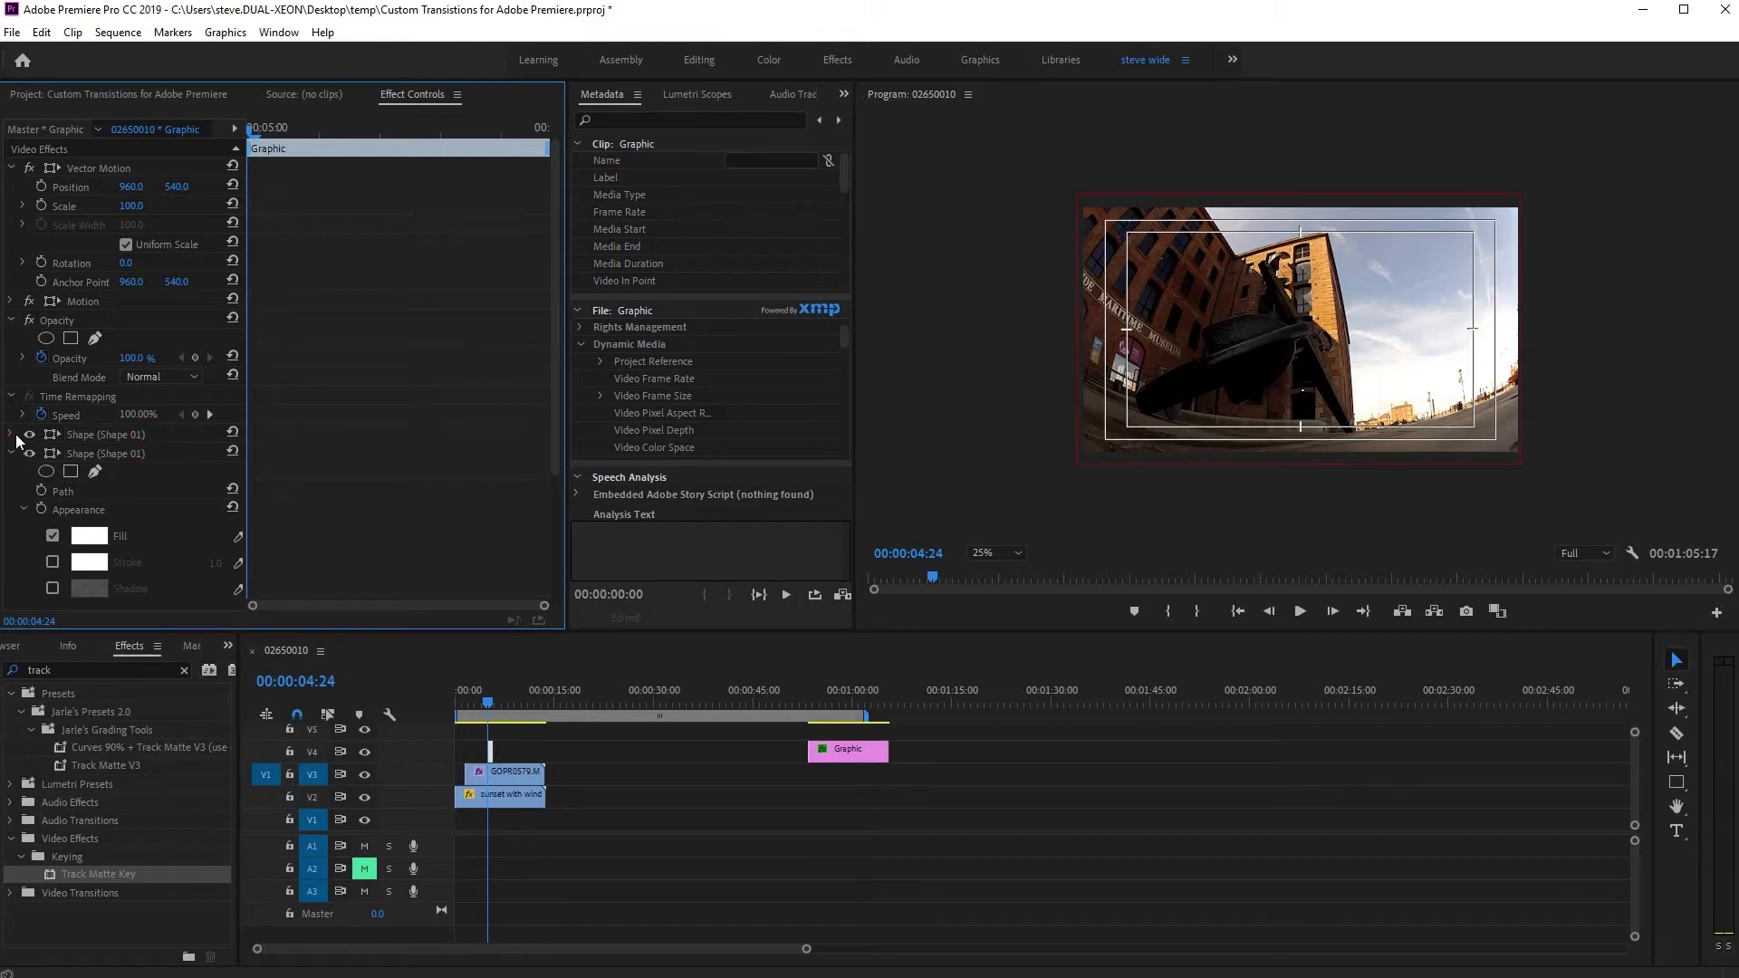
left_click(112, 451)
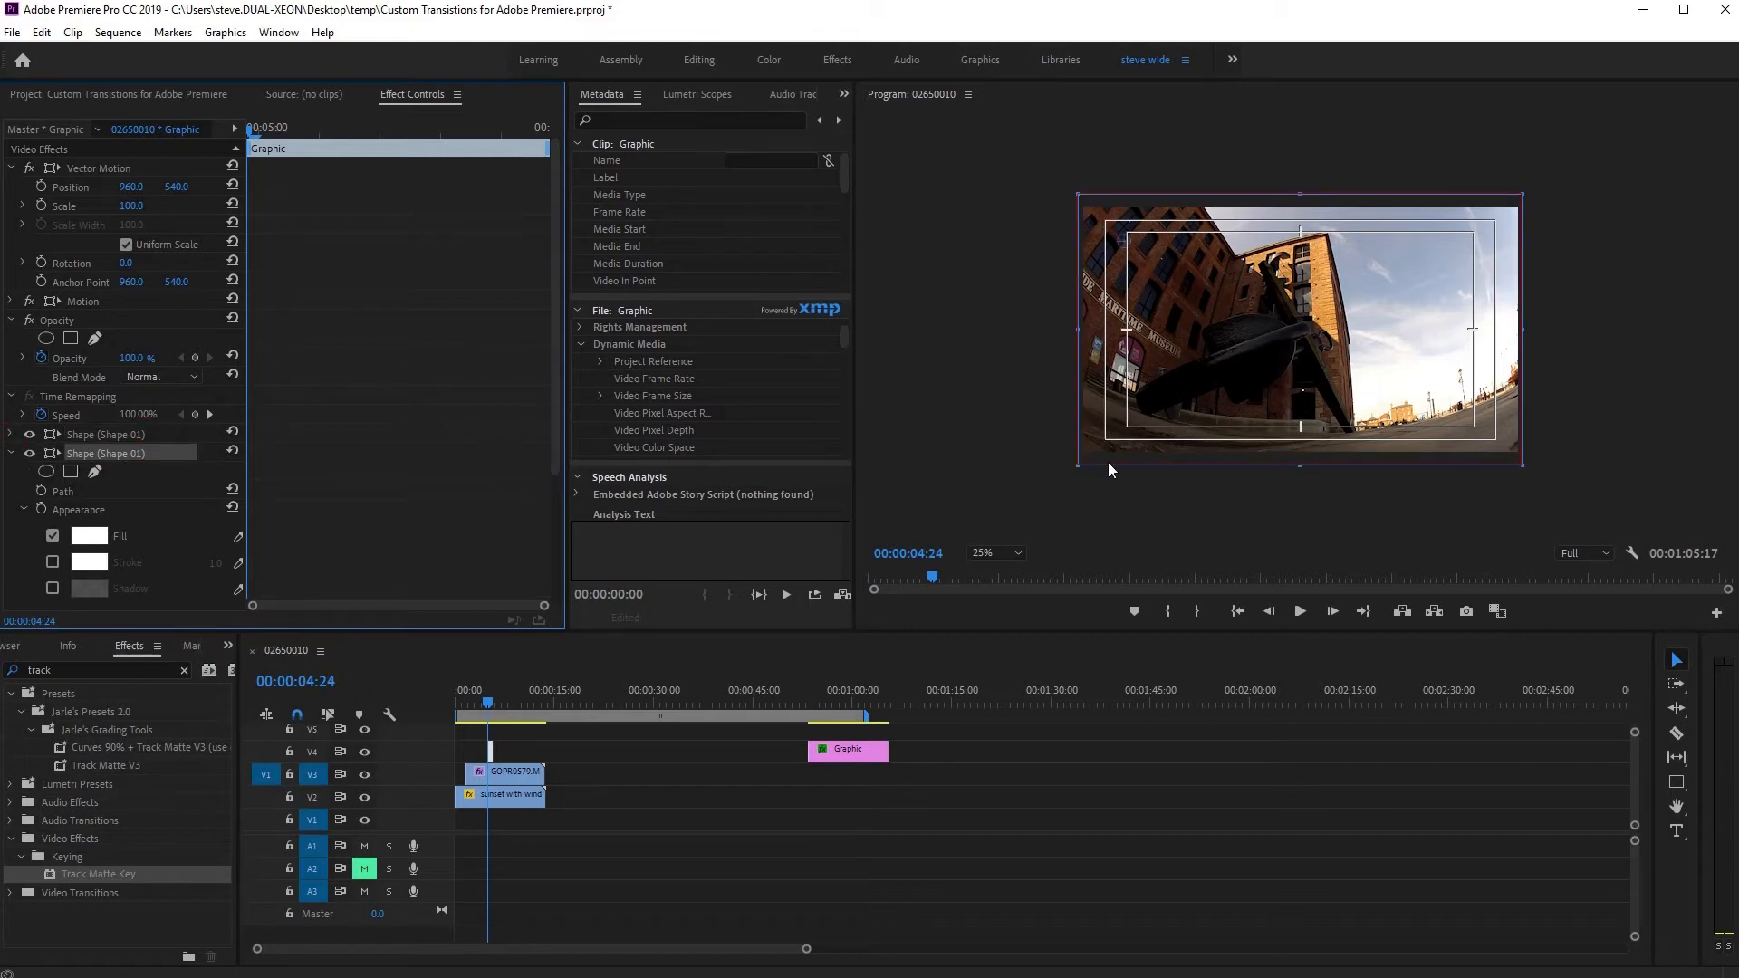
left_click_drag(1121, 464, 1568, 467)
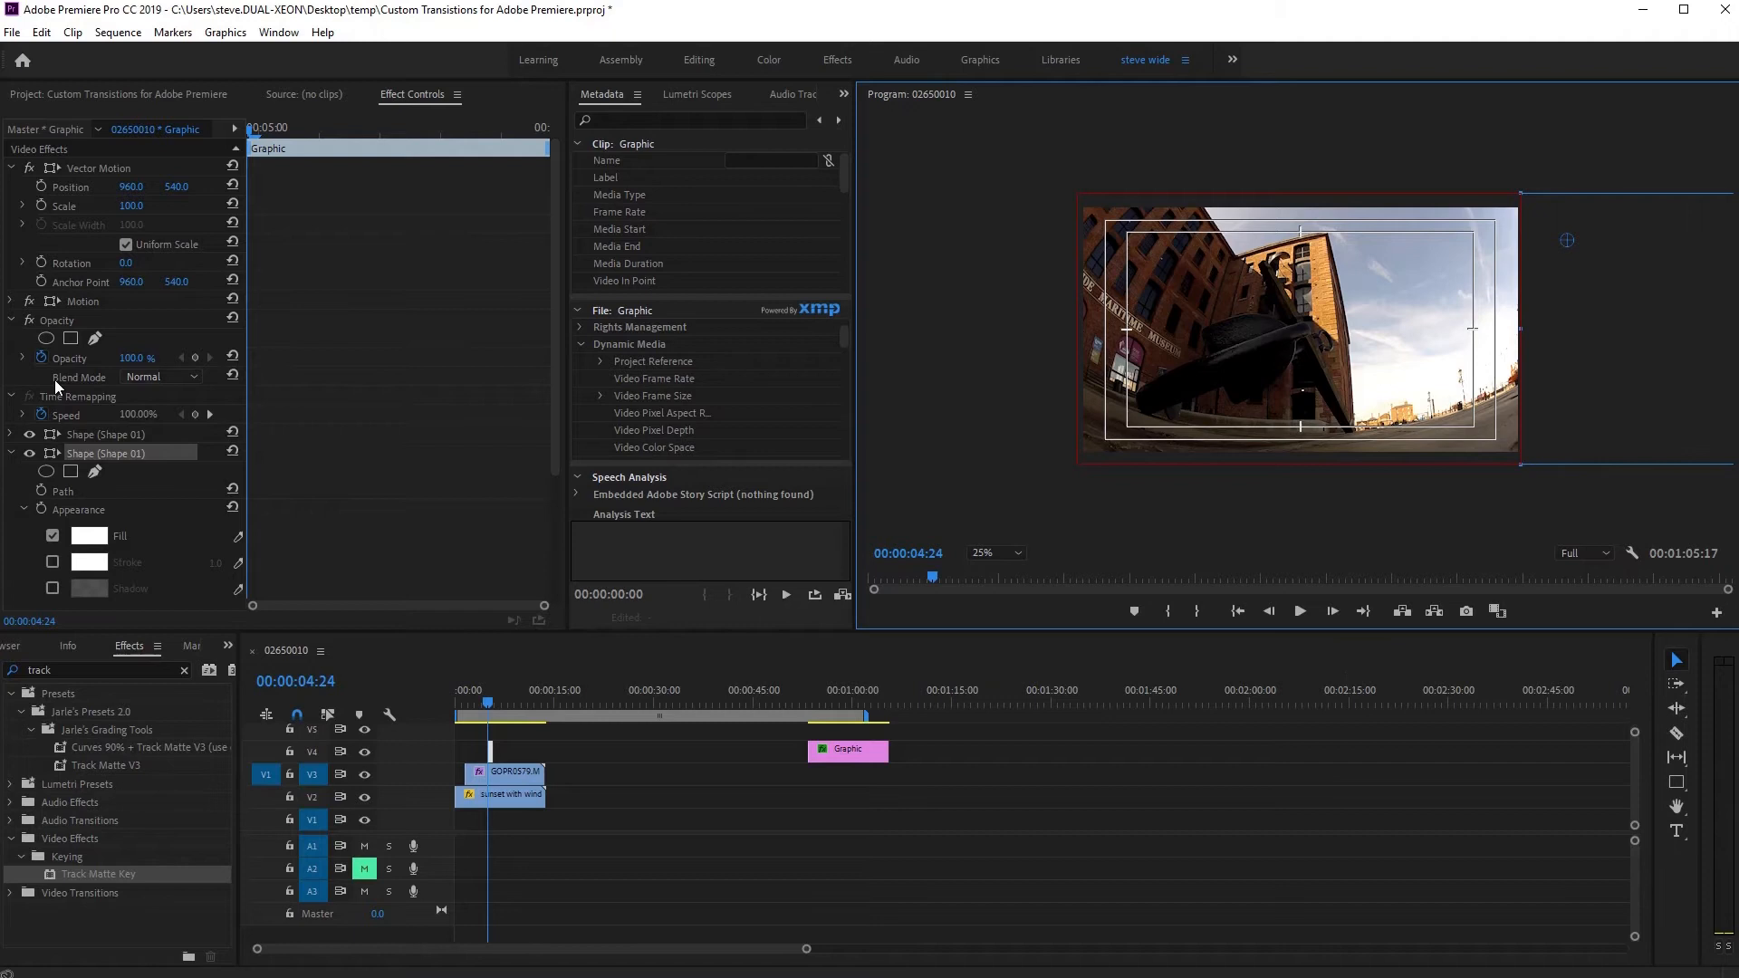
left_click(94, 436)
left_click(10, 454)
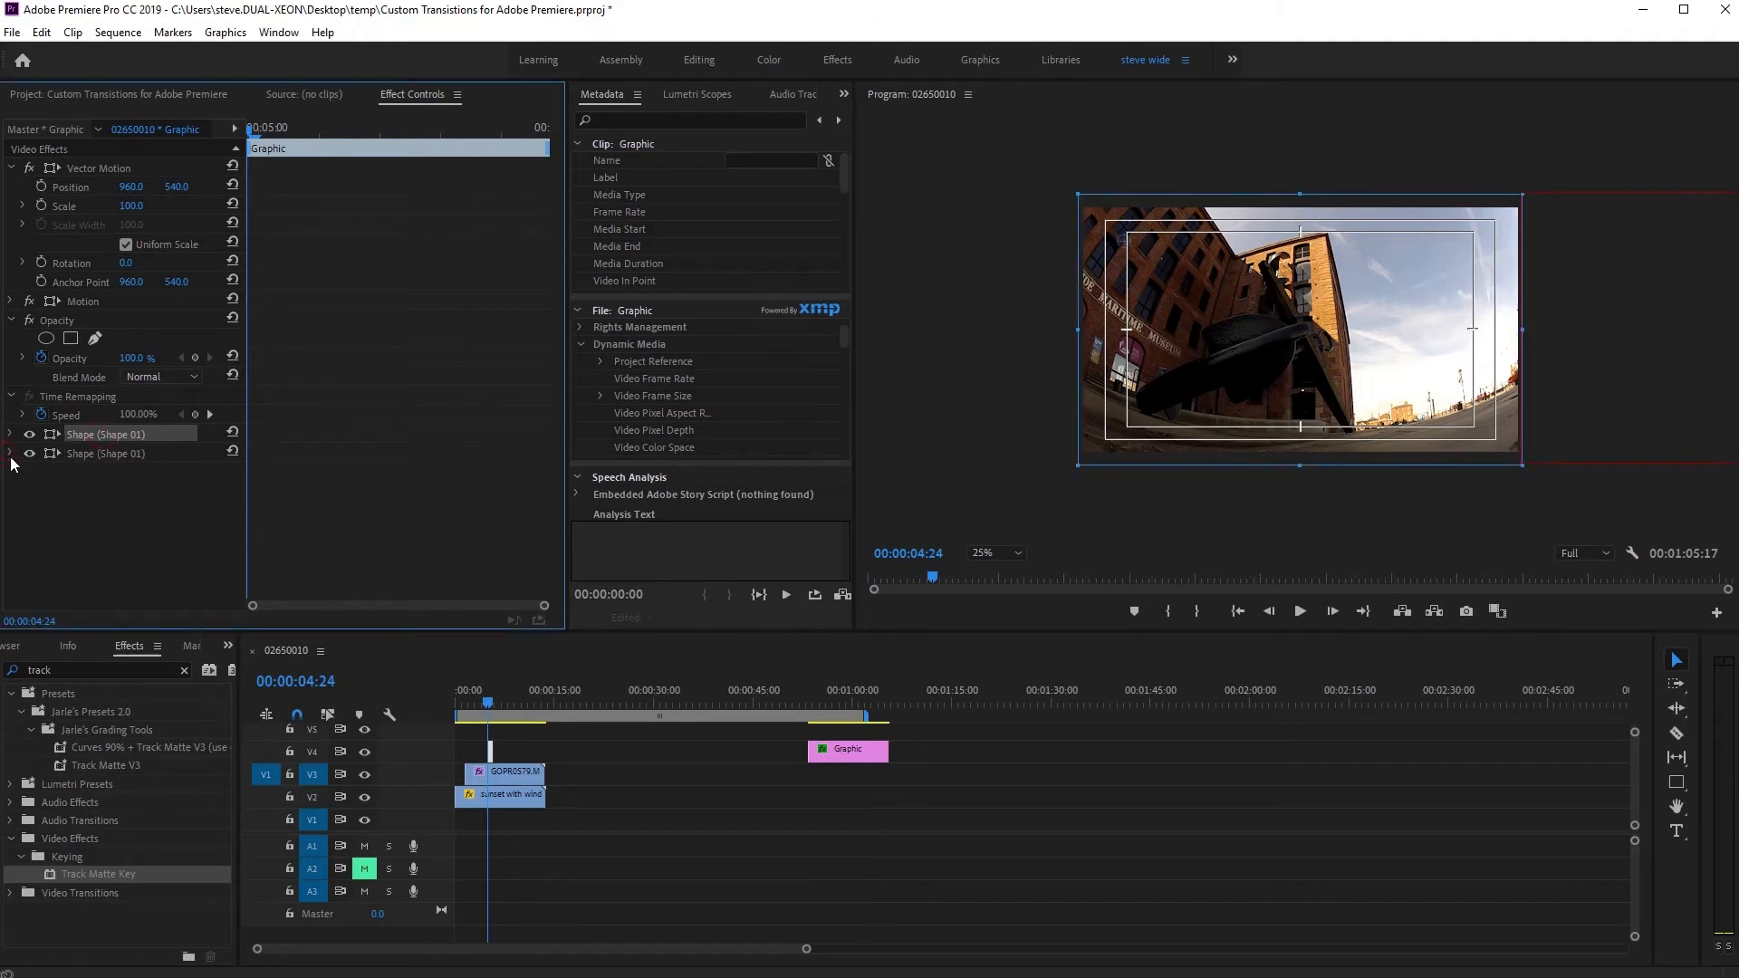
- Extend the rectangle graphic to the end of the footage and disable the Track Matte Key on GOPR0579.MP4
left_click_drag(496, 750, 558, 752)
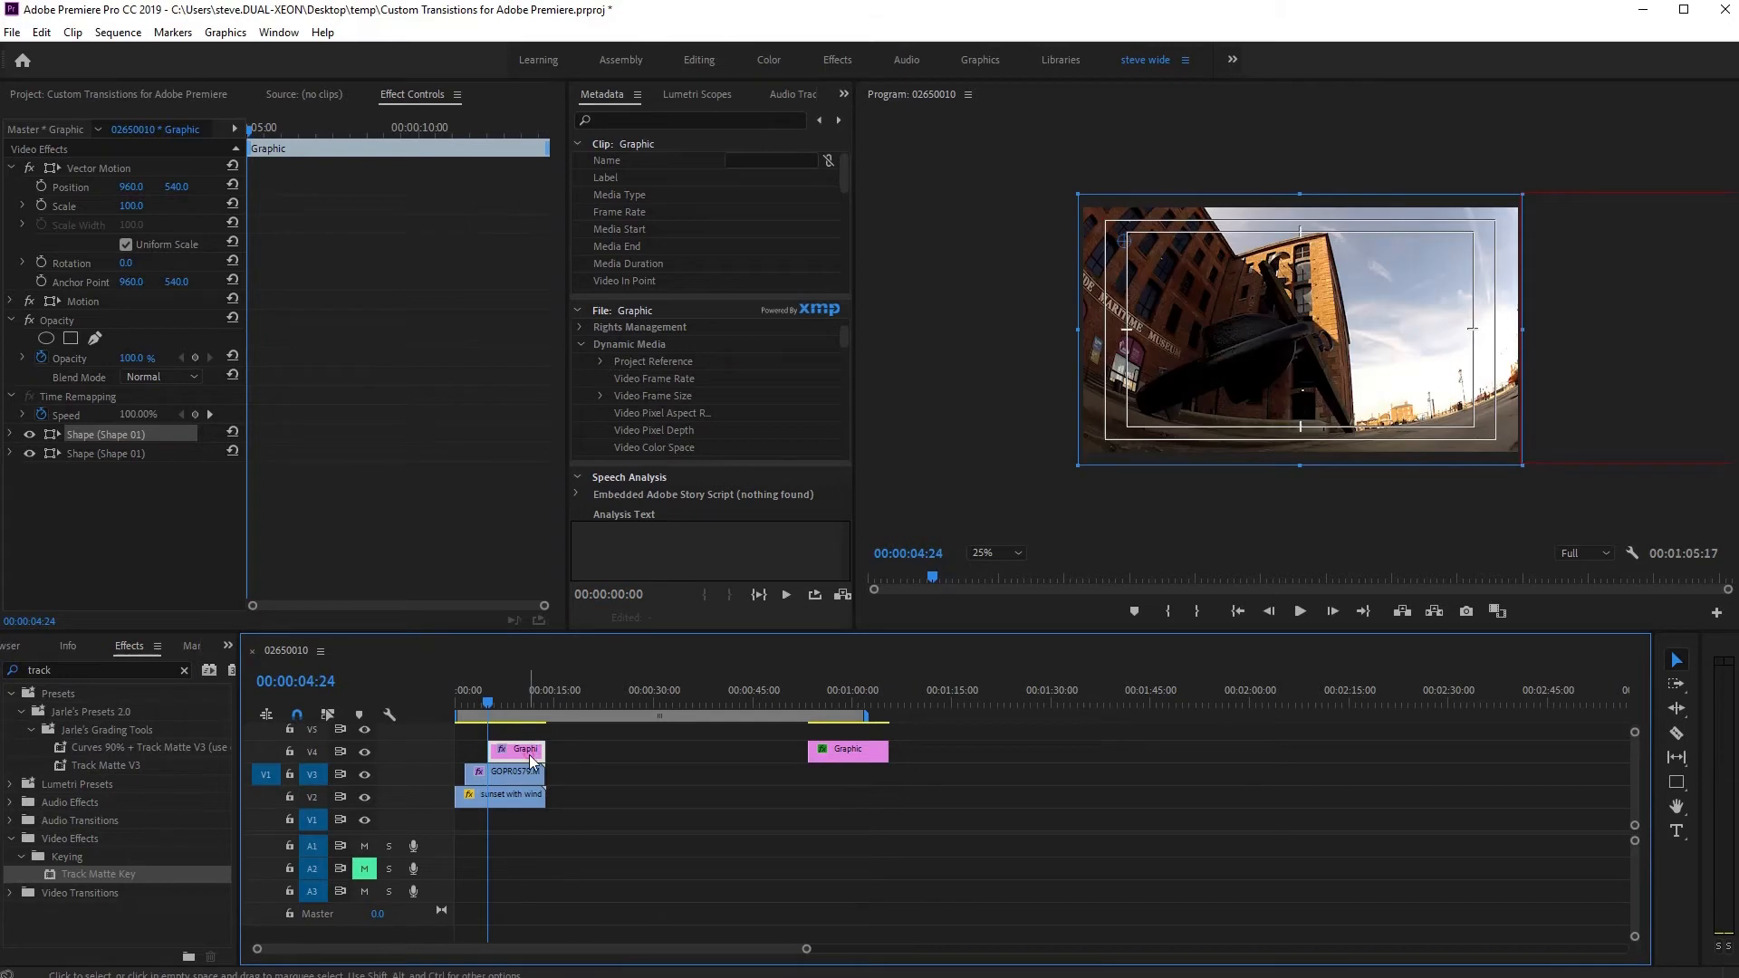
left_click(502, 773)
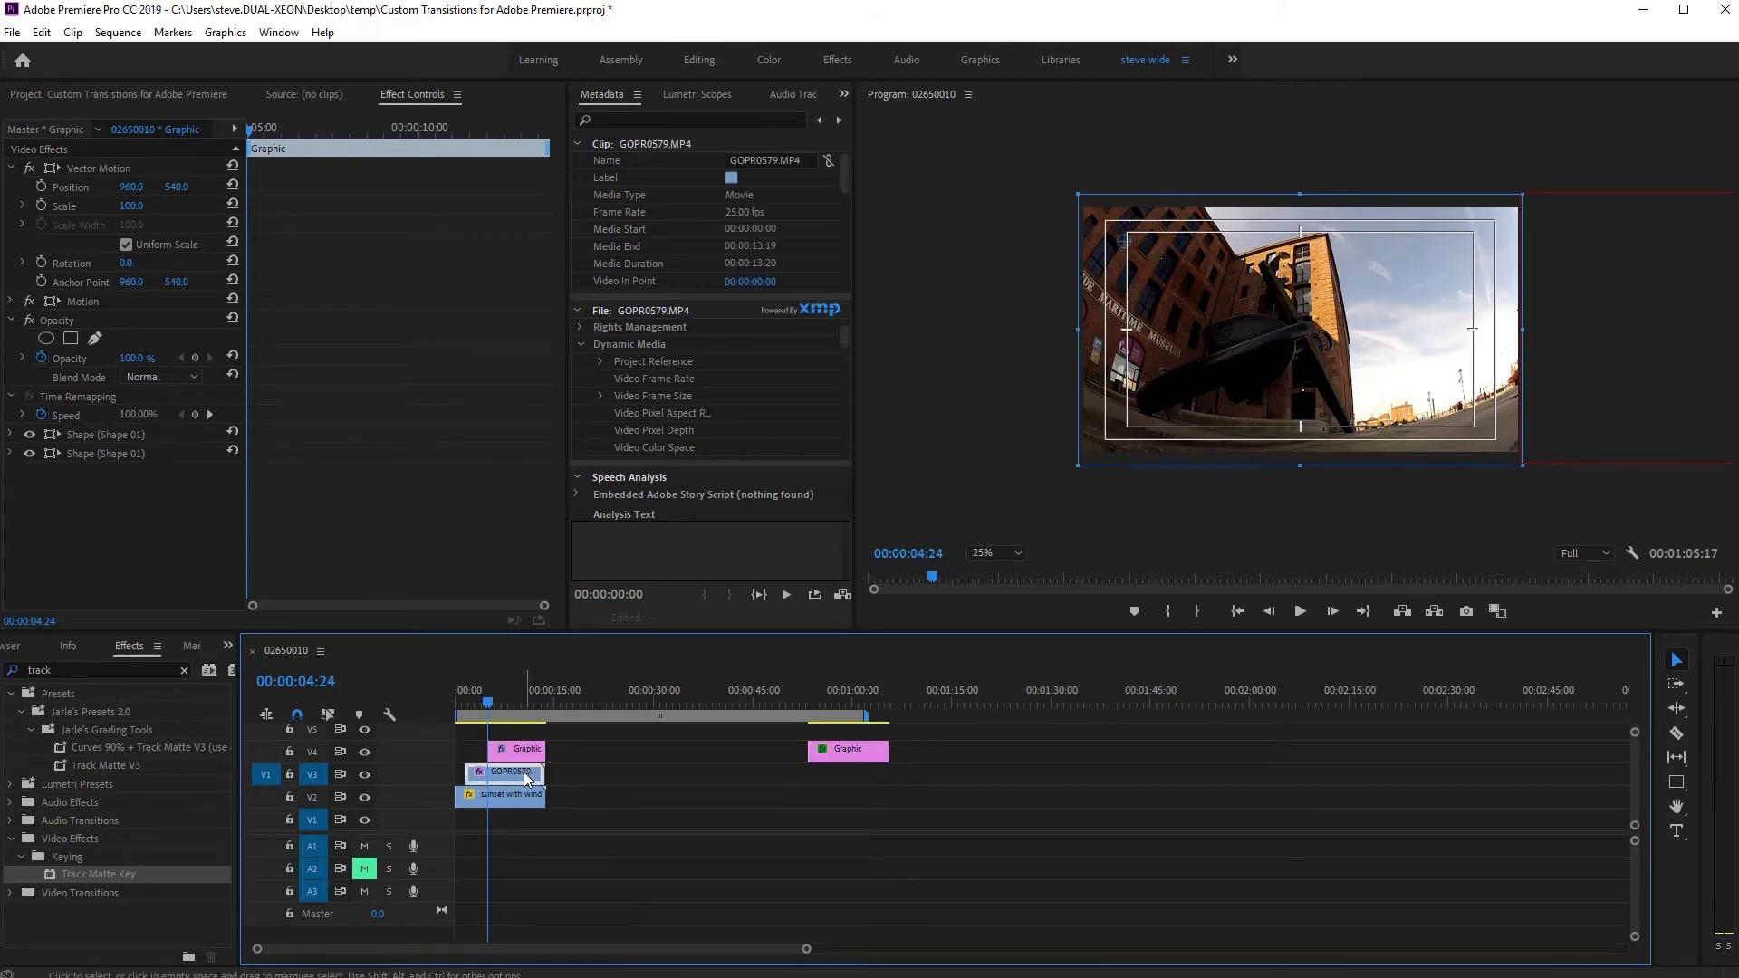
left_click(29, 301)
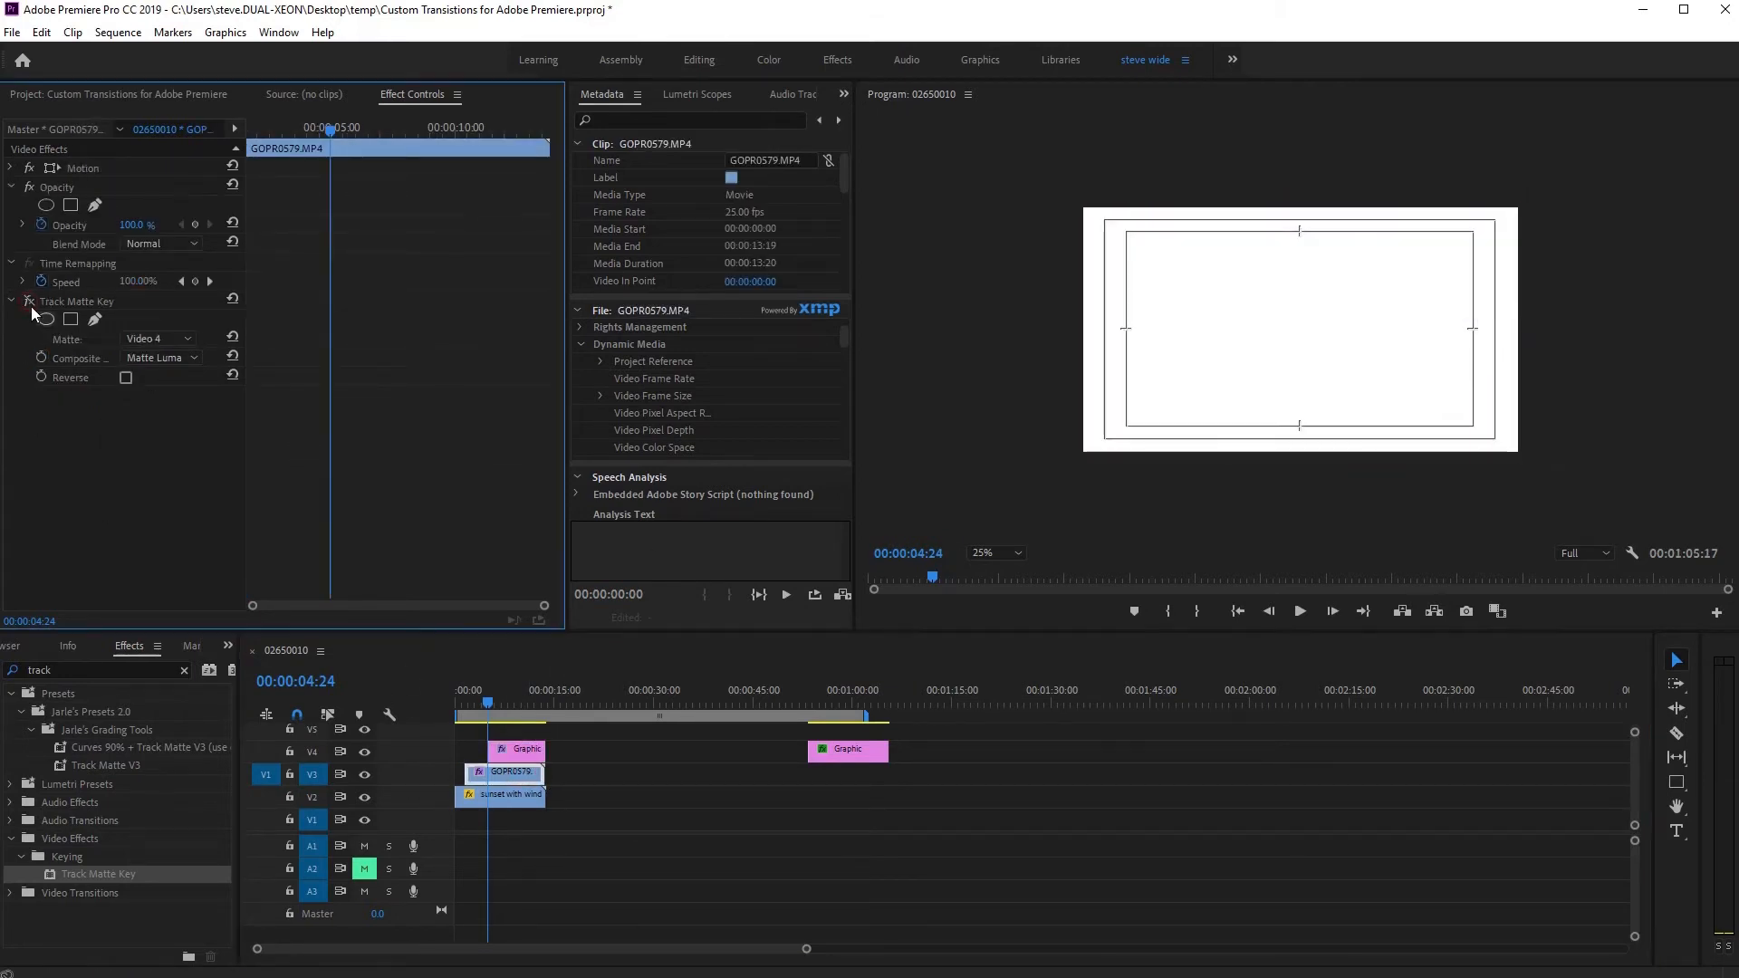
left_click(525, 749)
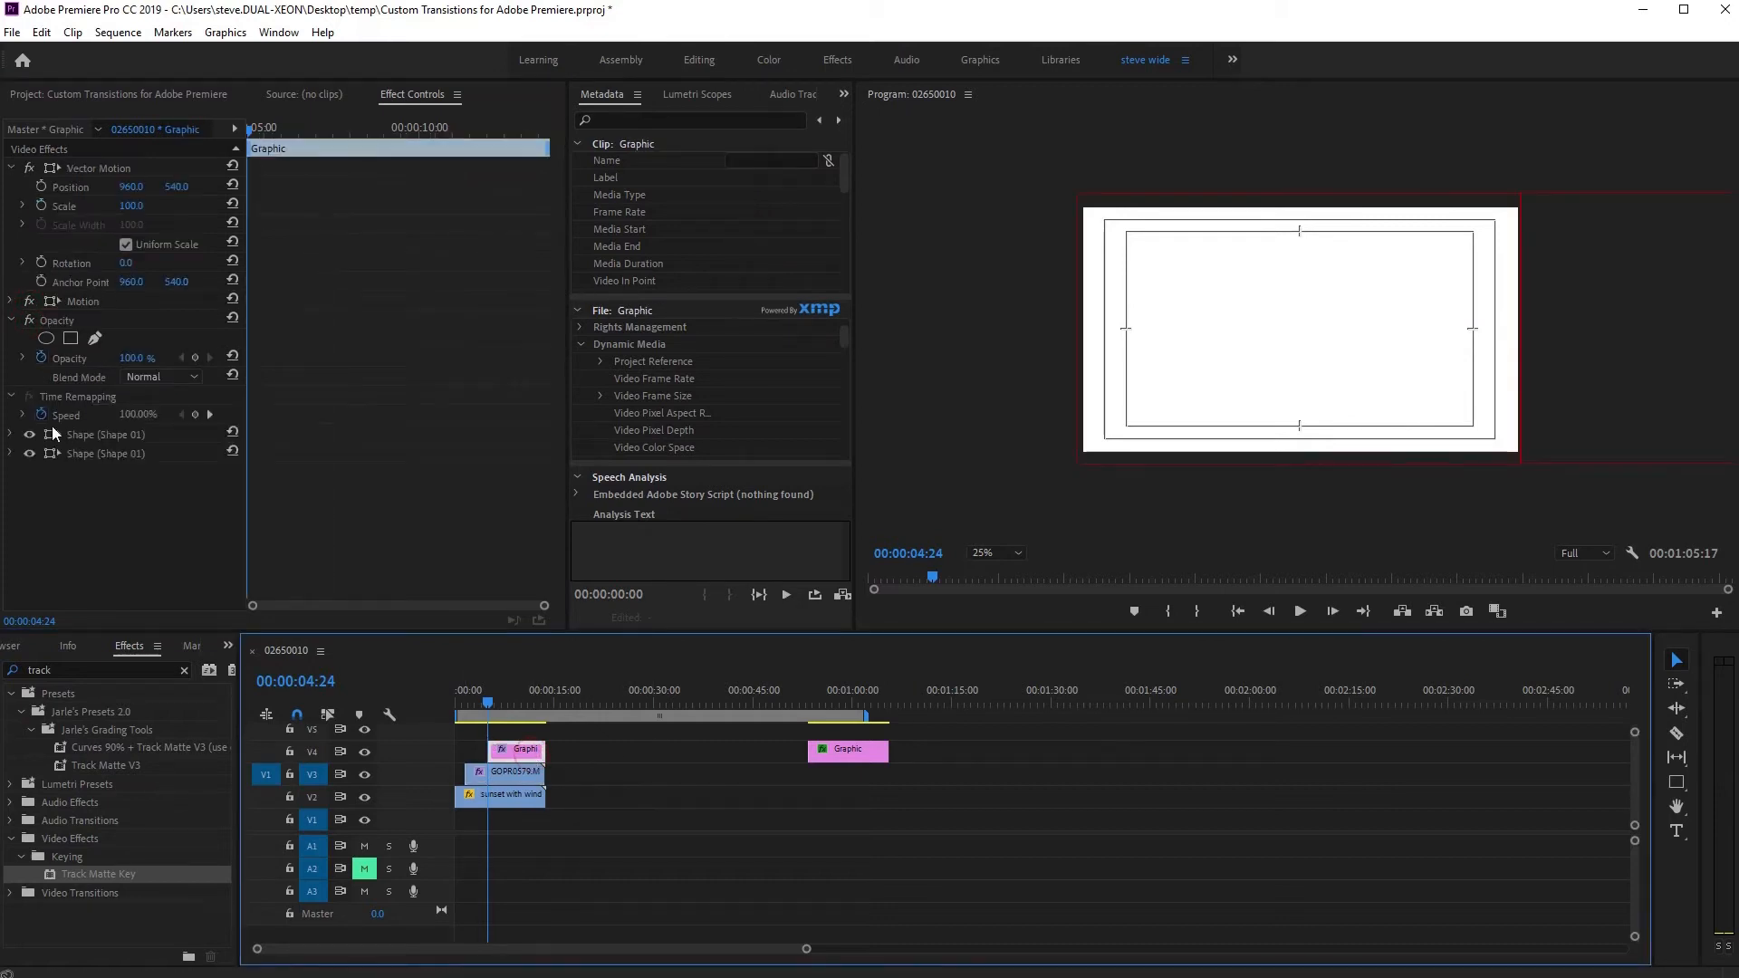
- Change the fill of the full-frame rectangle from solid to a linear gradient
left_click(10, 435)
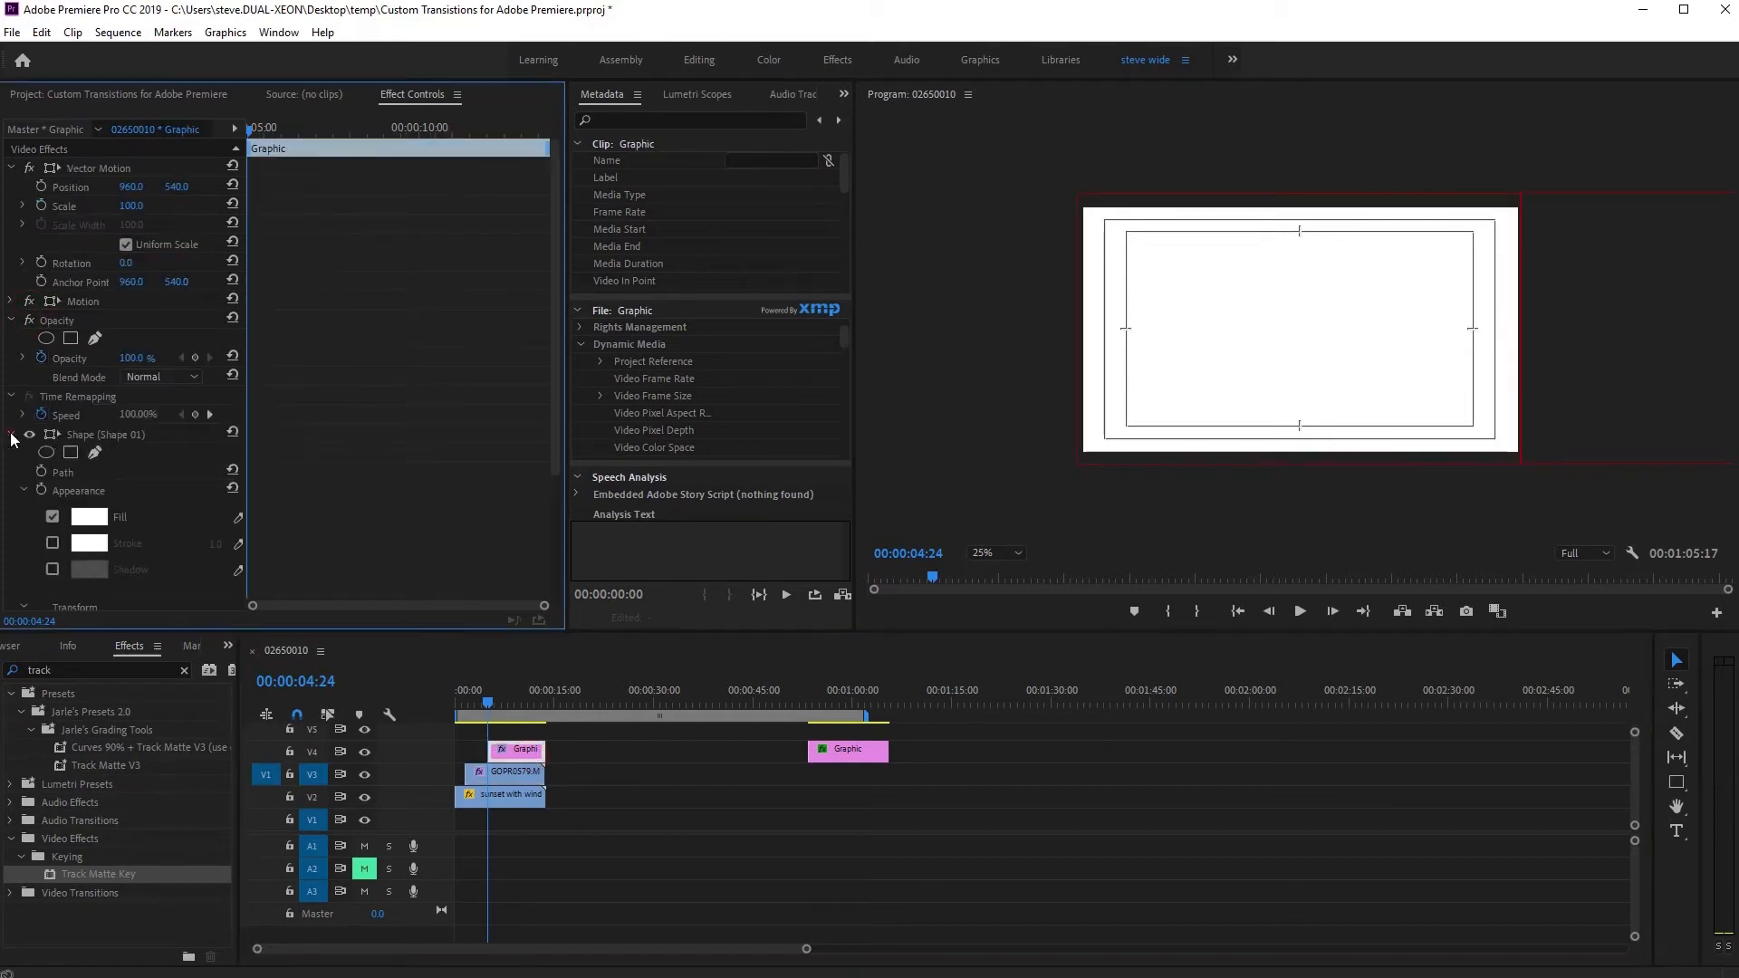
left_click(86, 525)
left_click(740, 404)
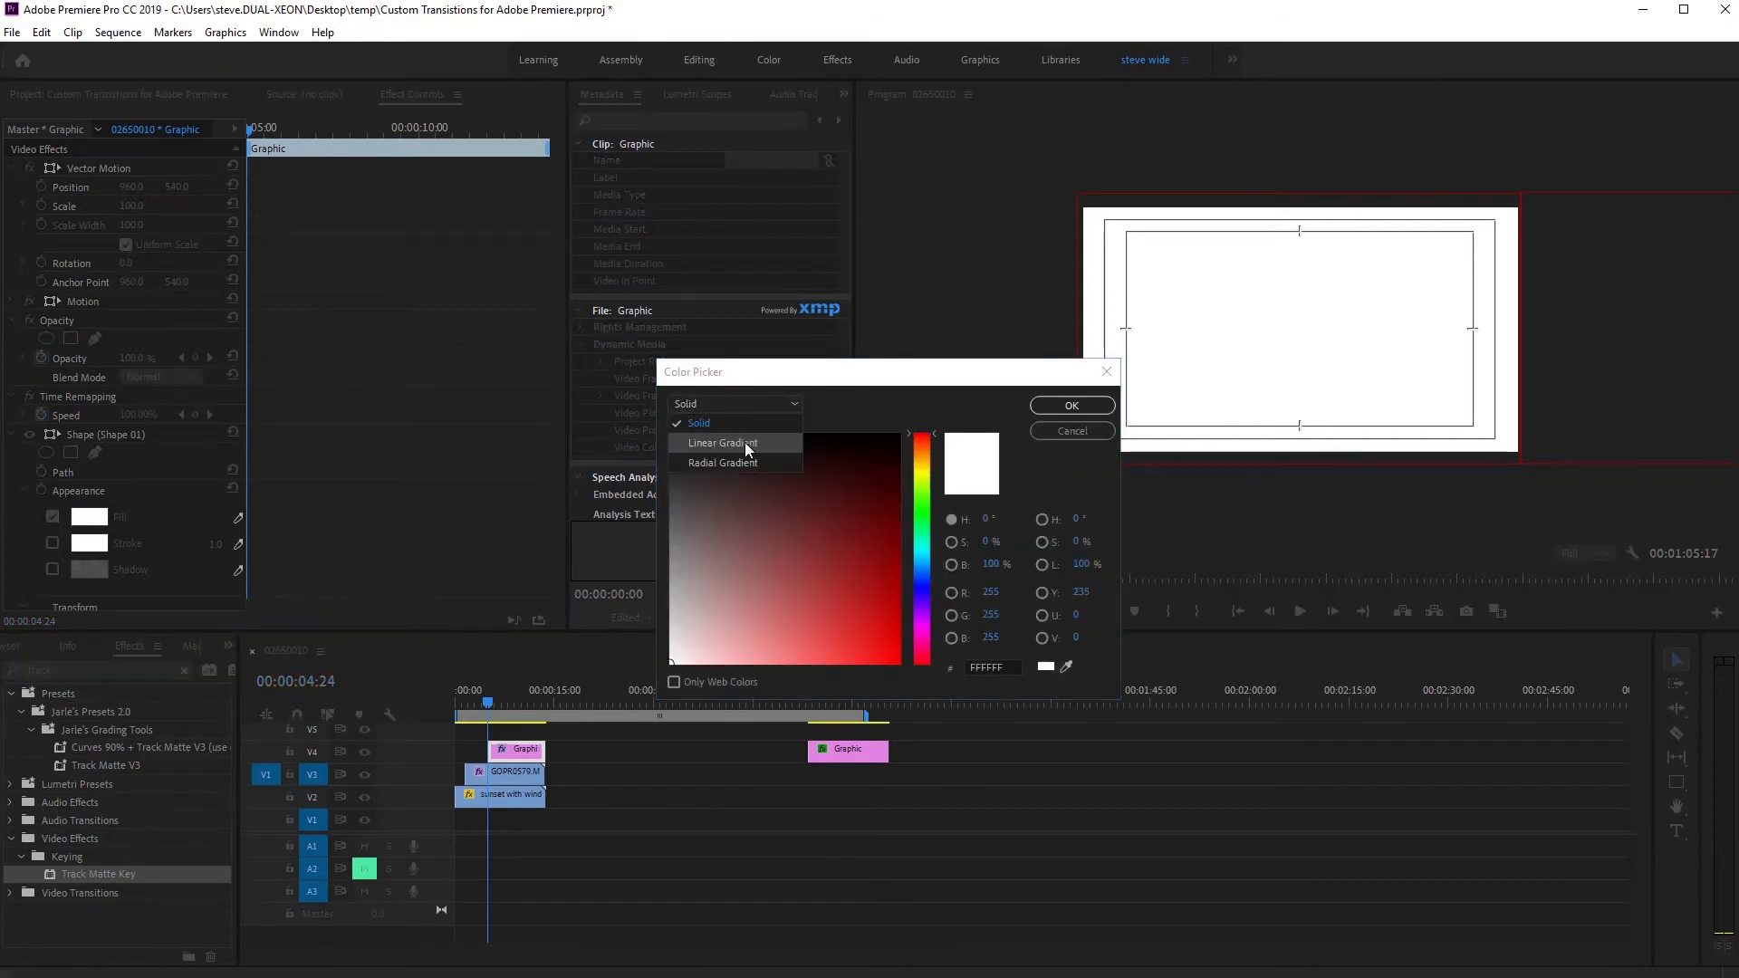
left_click(744, 442)
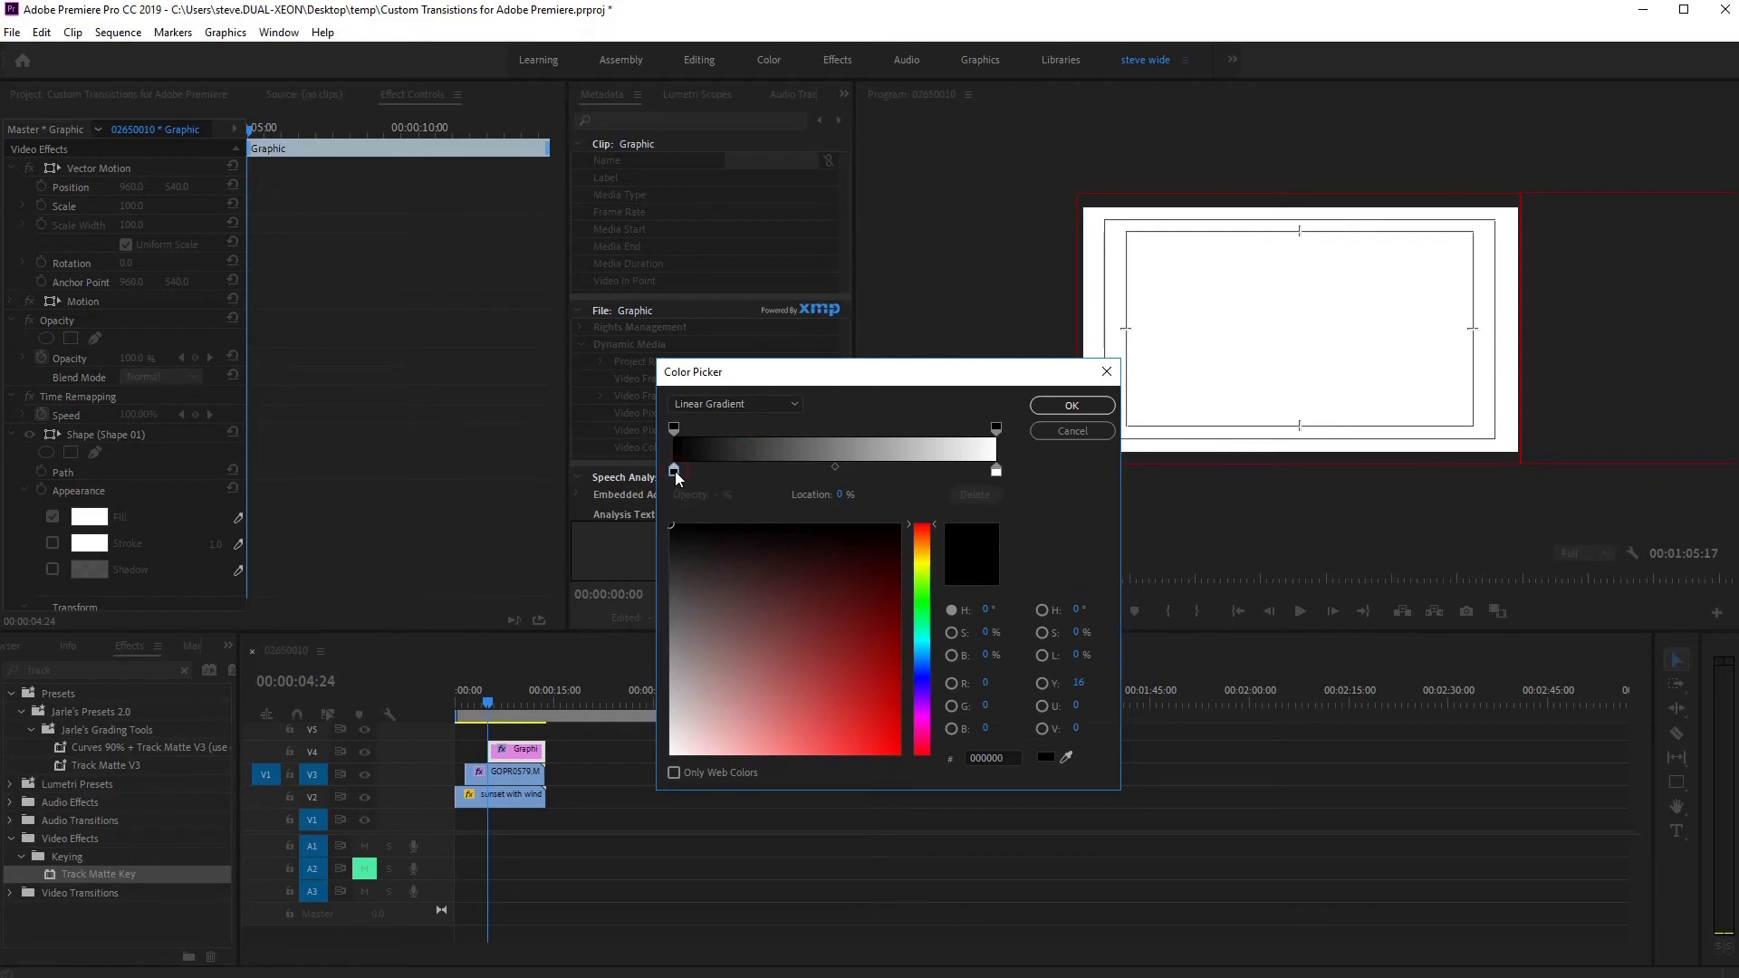
- Set the gradient's left colour stop to black (000000) and its right stop to white (FFFFFF), and apply the fill
left_click(996, 471)
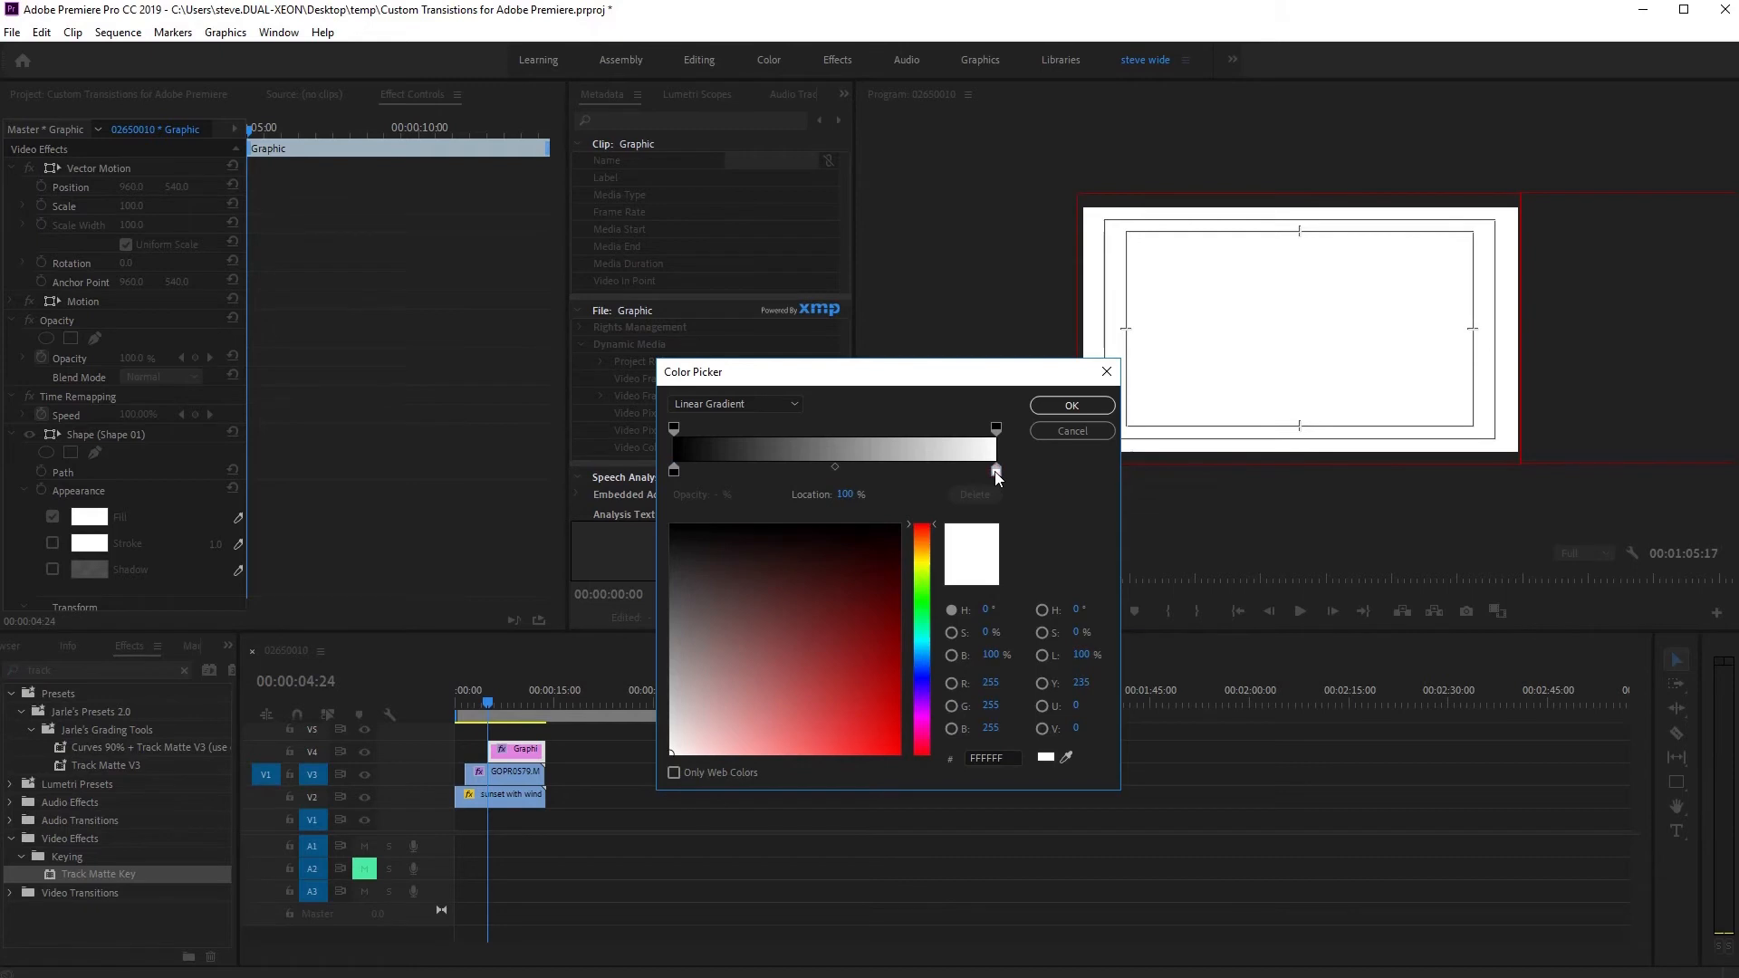
left_click(674, 471)
left_click(704, 563)
left_click_drag(704, 561, 670, 522)
left_click(998, 471)
left_click_drag(881, 572, 587, 852)
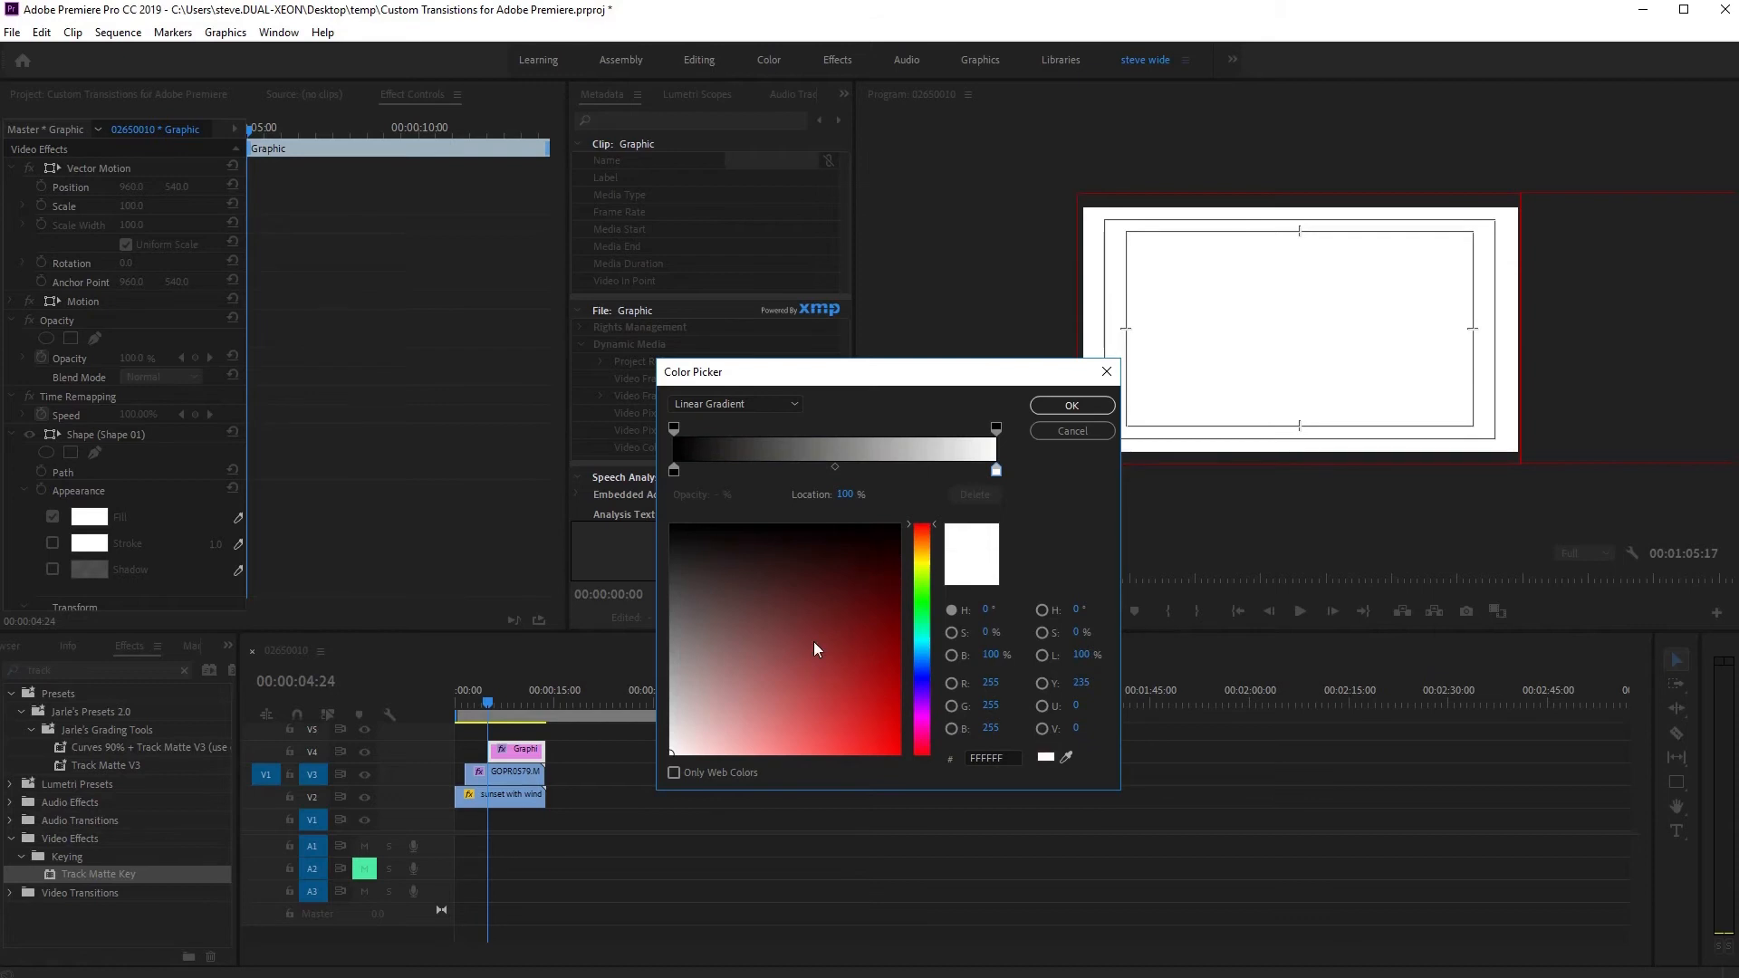
left_click(1069, 404)
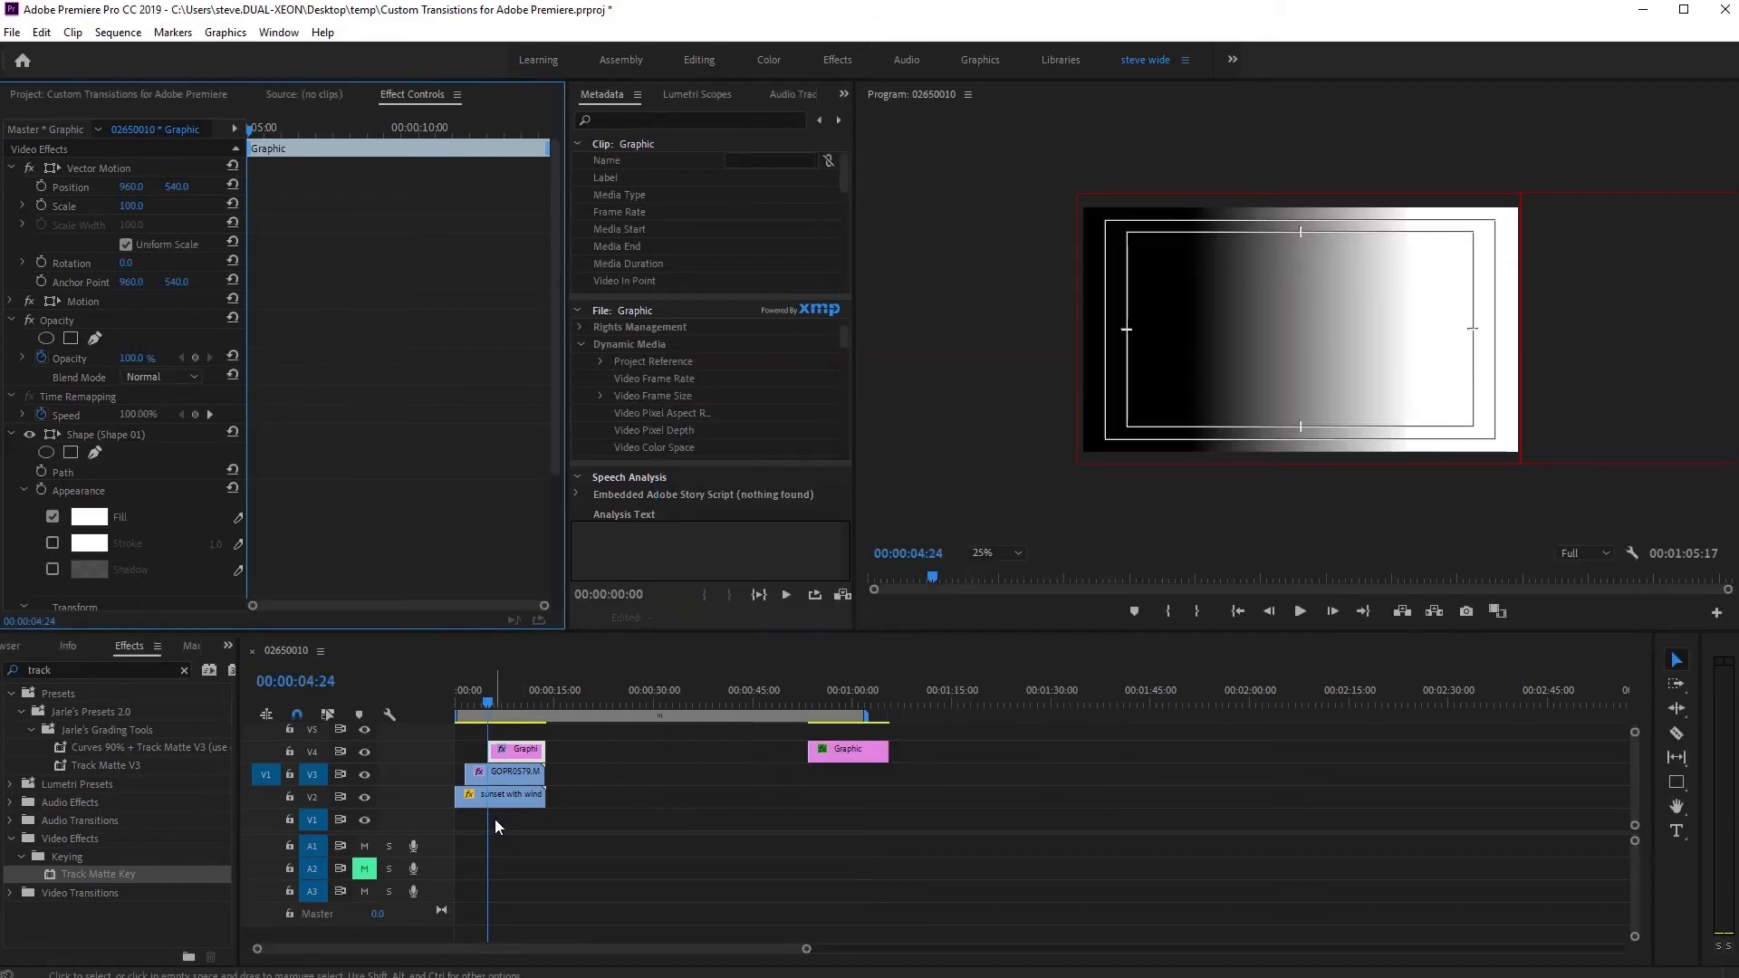
- Re-enable the Track Matte Key on GOPR0579.MP4
left_click(525, 778)
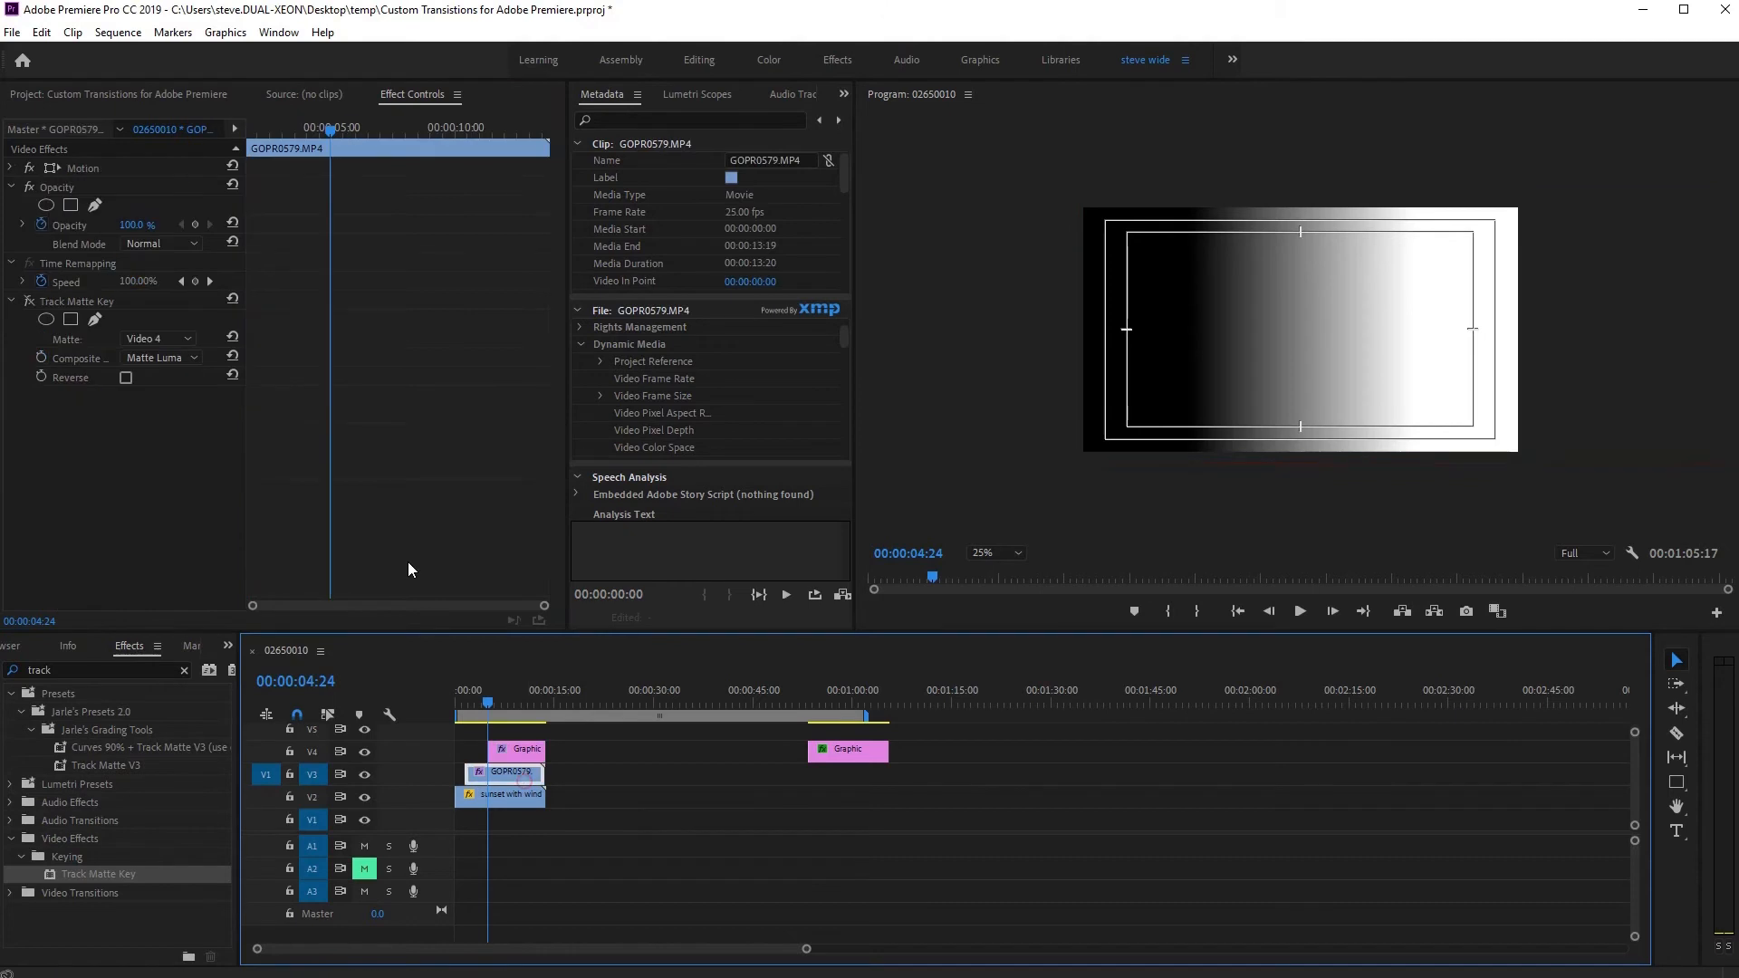
left_click(30, 301)
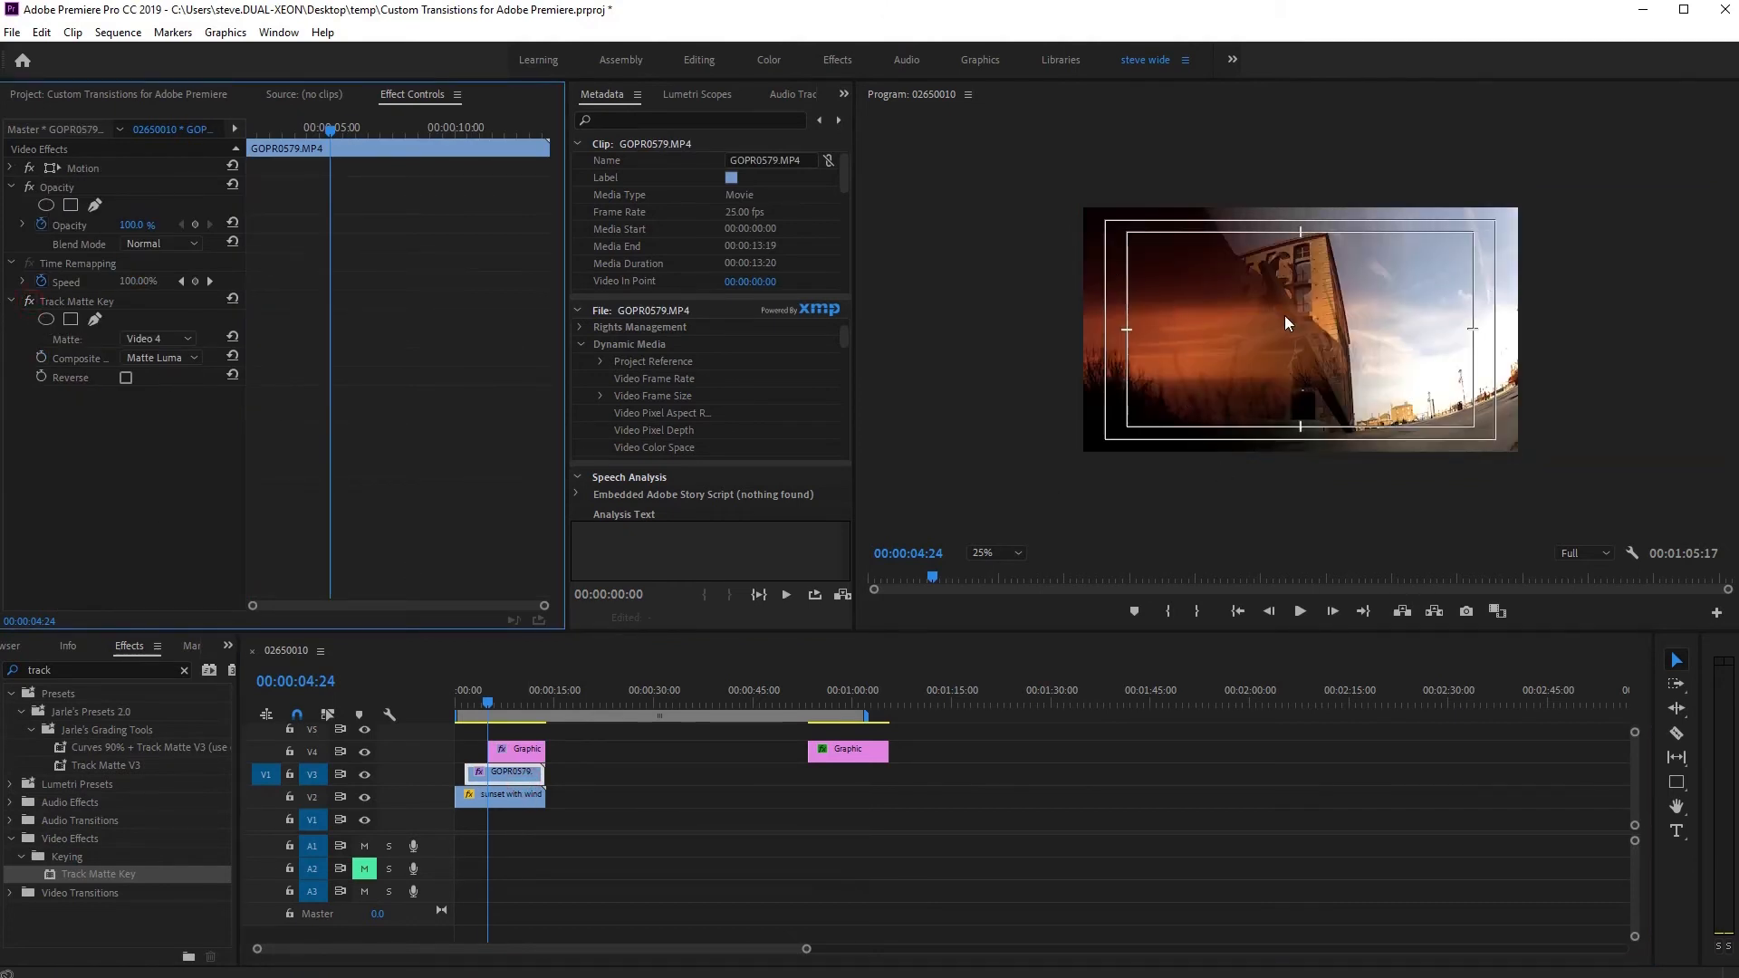
- Start keyframing the graphic's Vector Motion position at 00:00:04:24 with horizontal position 2925, placing both rectangles off the frame's right edge
left_click(532, 752)
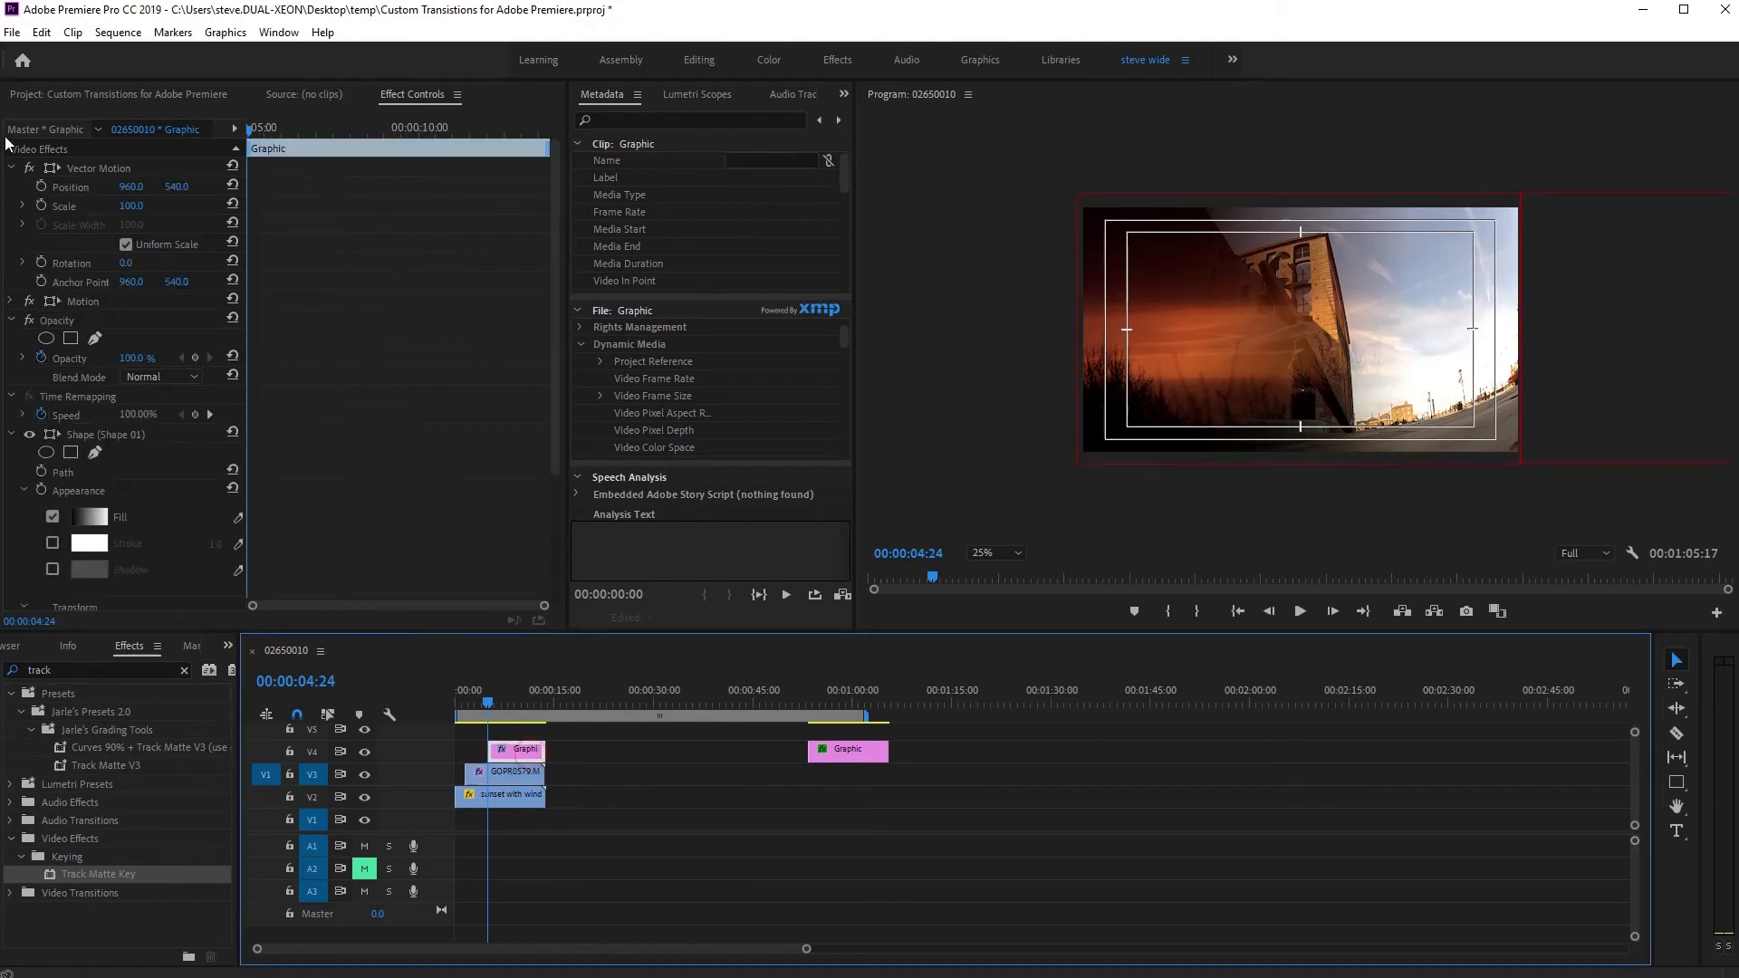
left_click(39, 186)
left_click_drag(136, 186, 1735, 231)
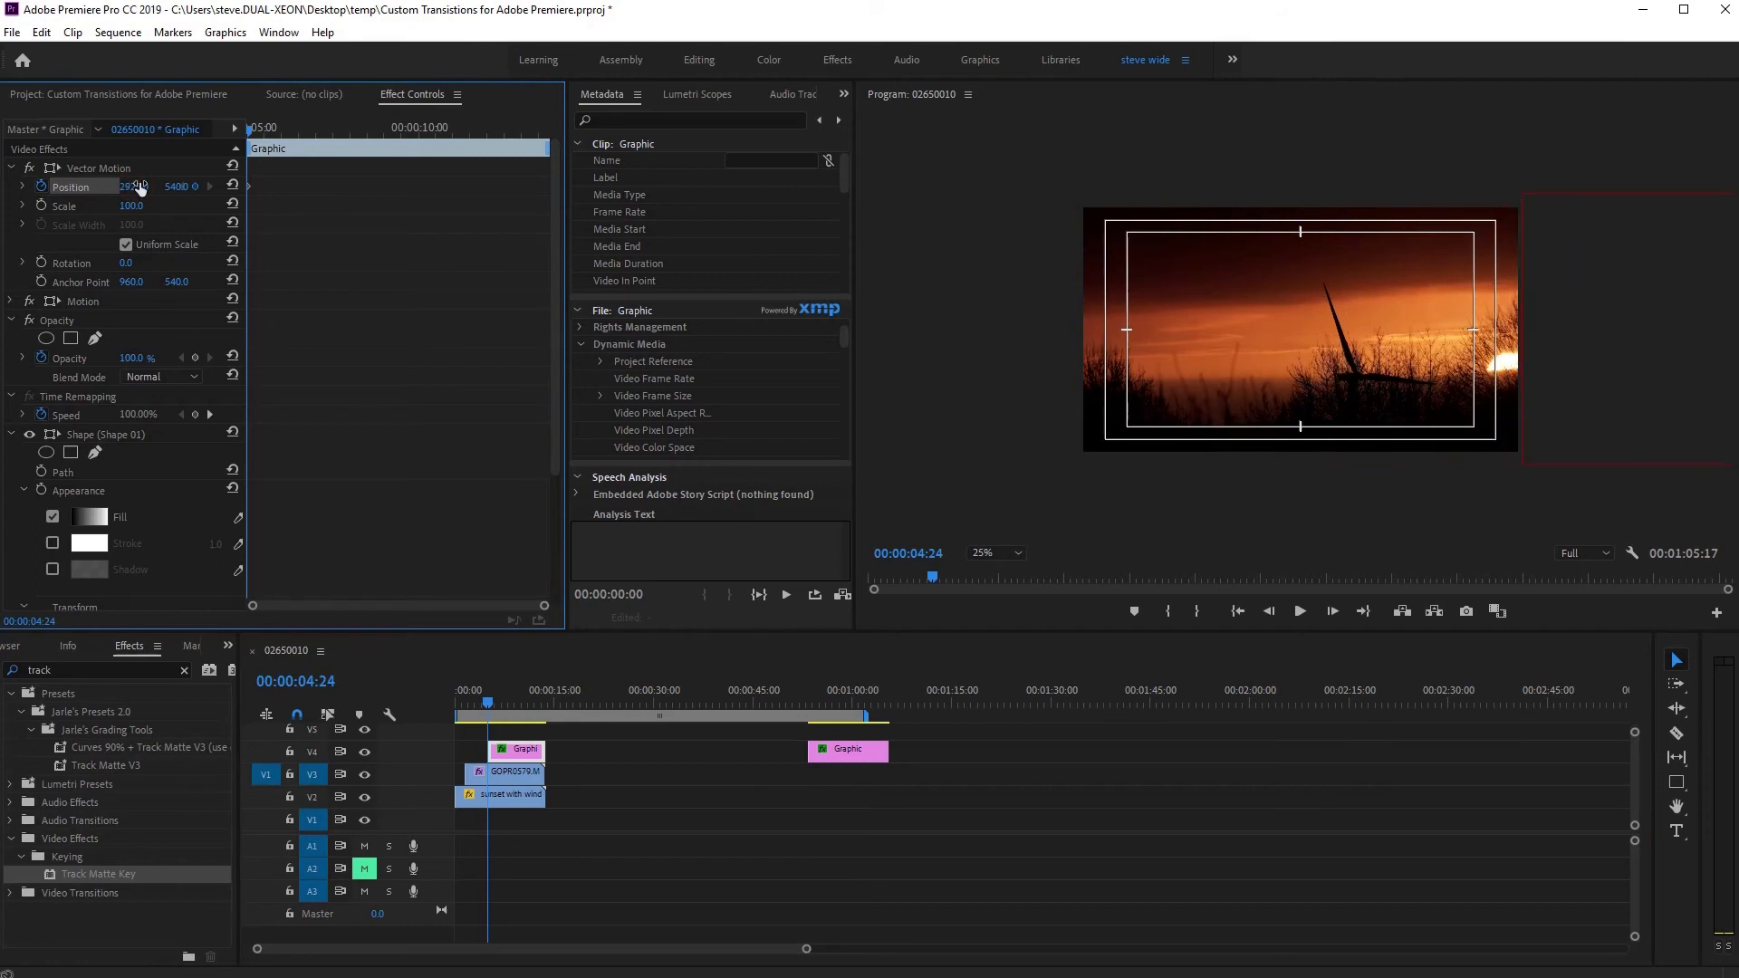
- Add a position keyframe at 00:00:06:16 with the graphic's horizontal Vector Motion position set to -992, so the solid rectangle covers the frame
key("space")
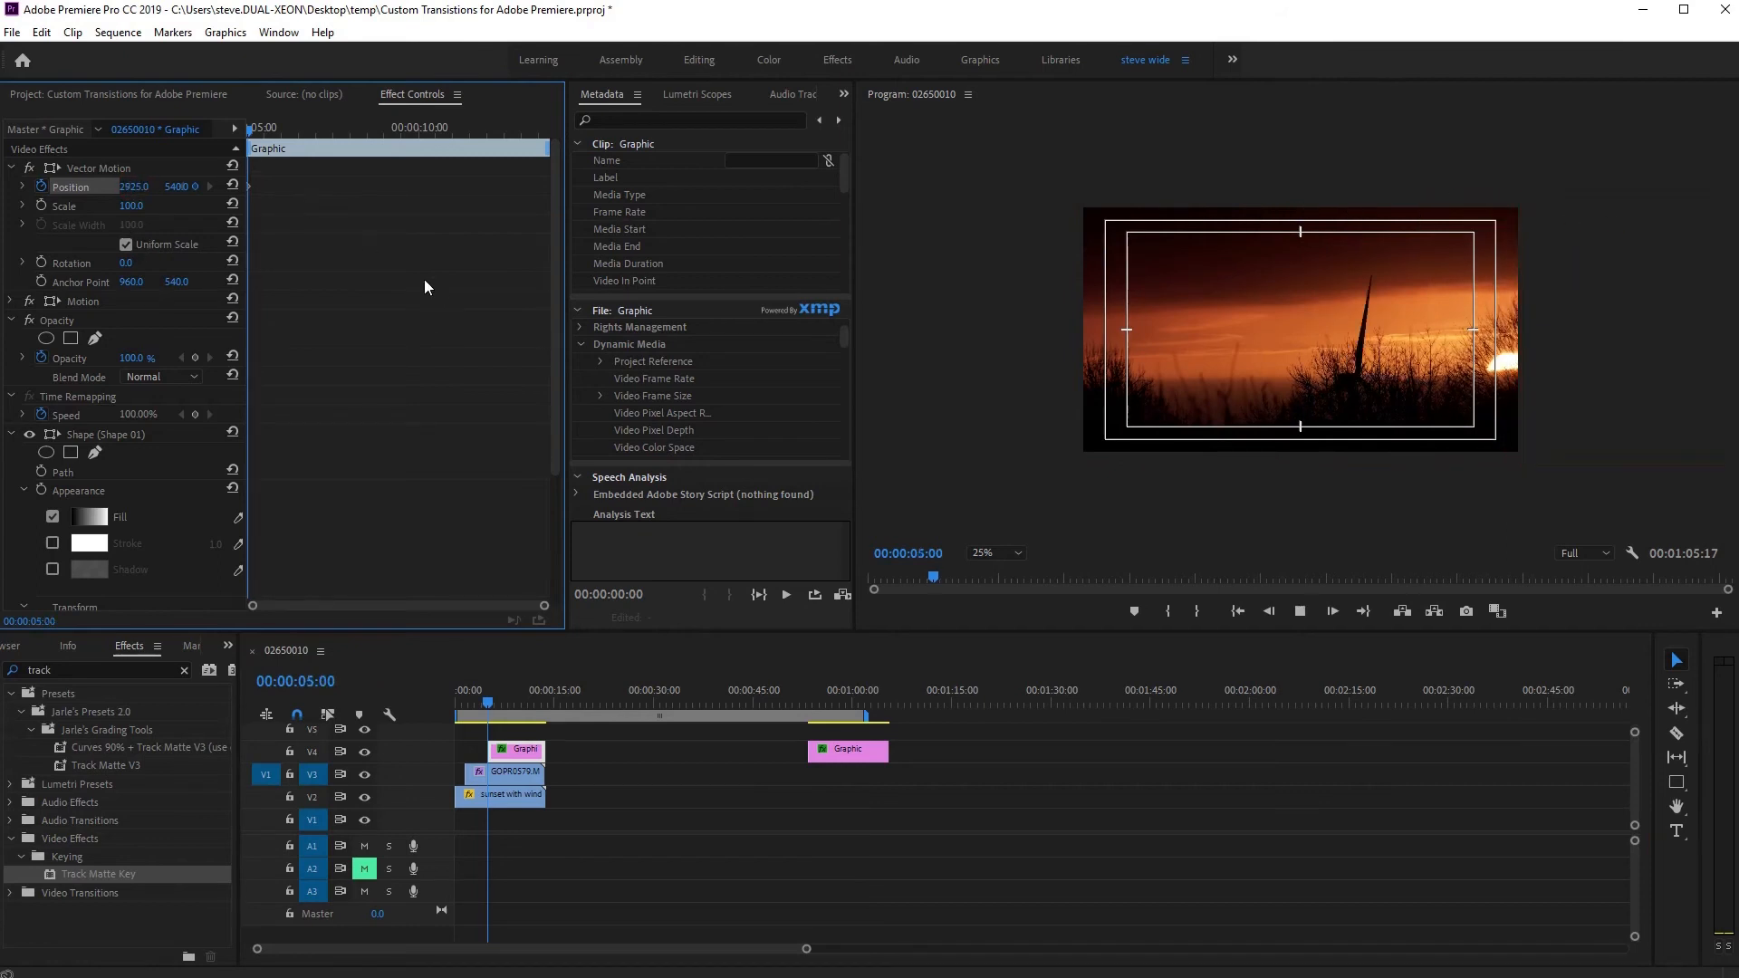
key("space")
left_click_drag(130, 188, 1, 193)
left_click_drag(129, 186, 13, 187)
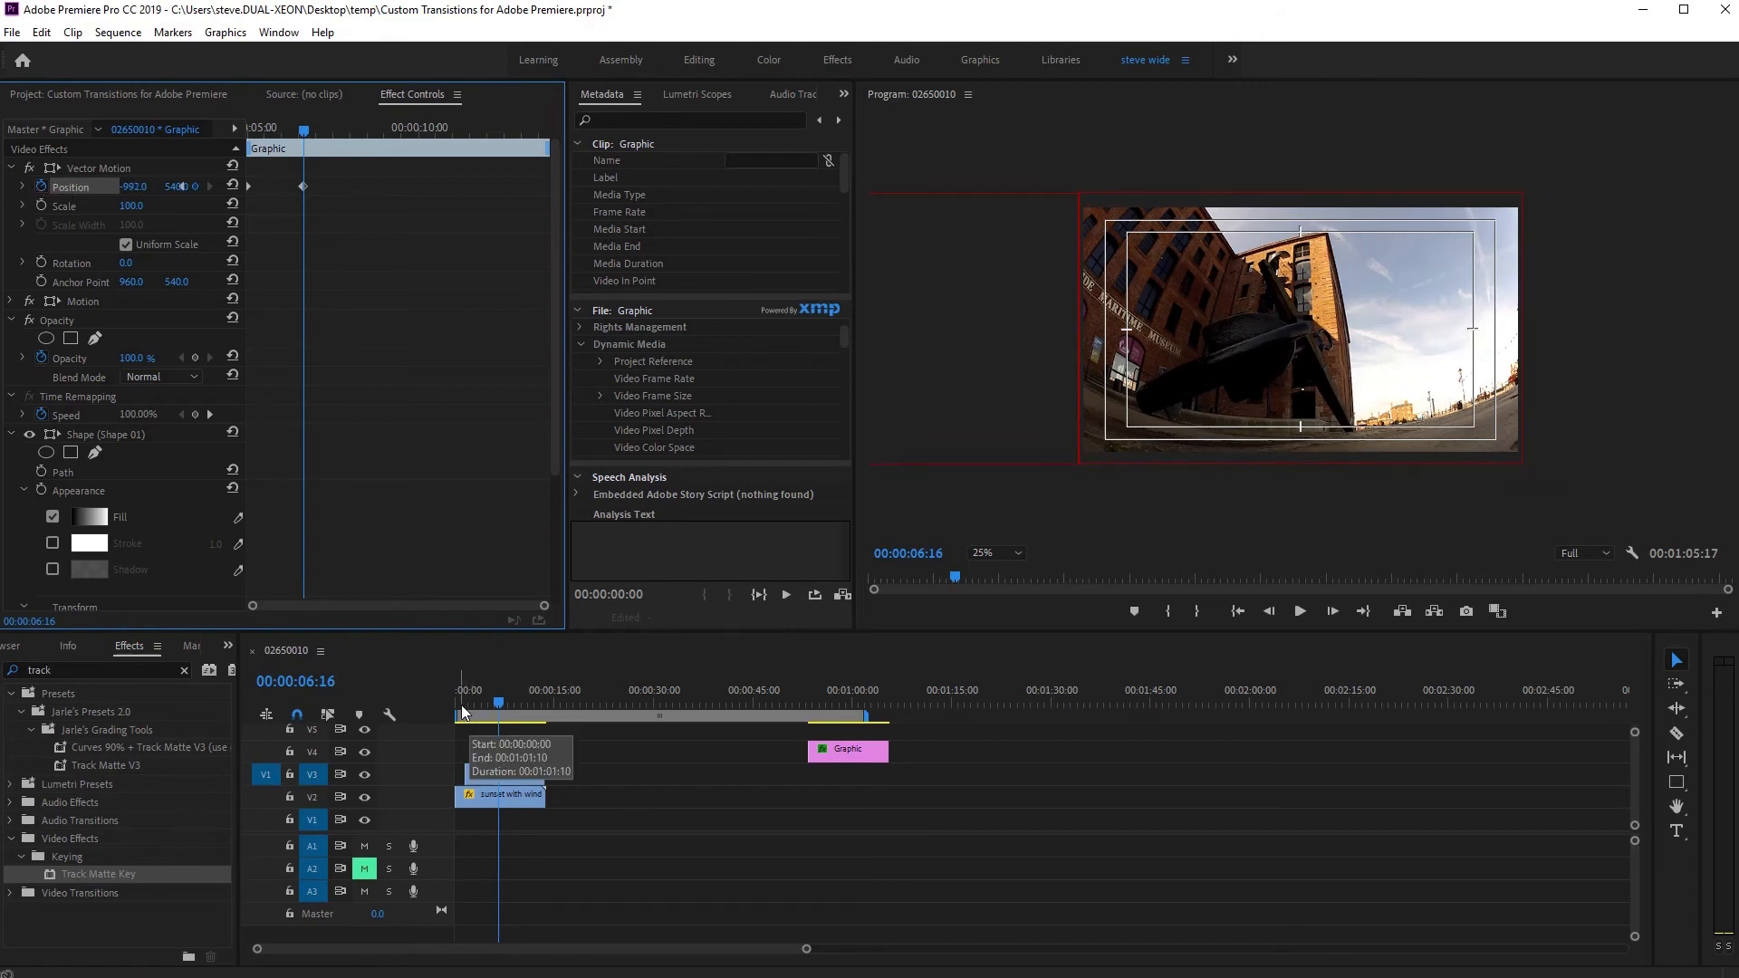
- Set the program monitor zoom to Fit and play the gradient wipe transition from near the sequence start
left_click(961, 577)
left_click(997, 554)
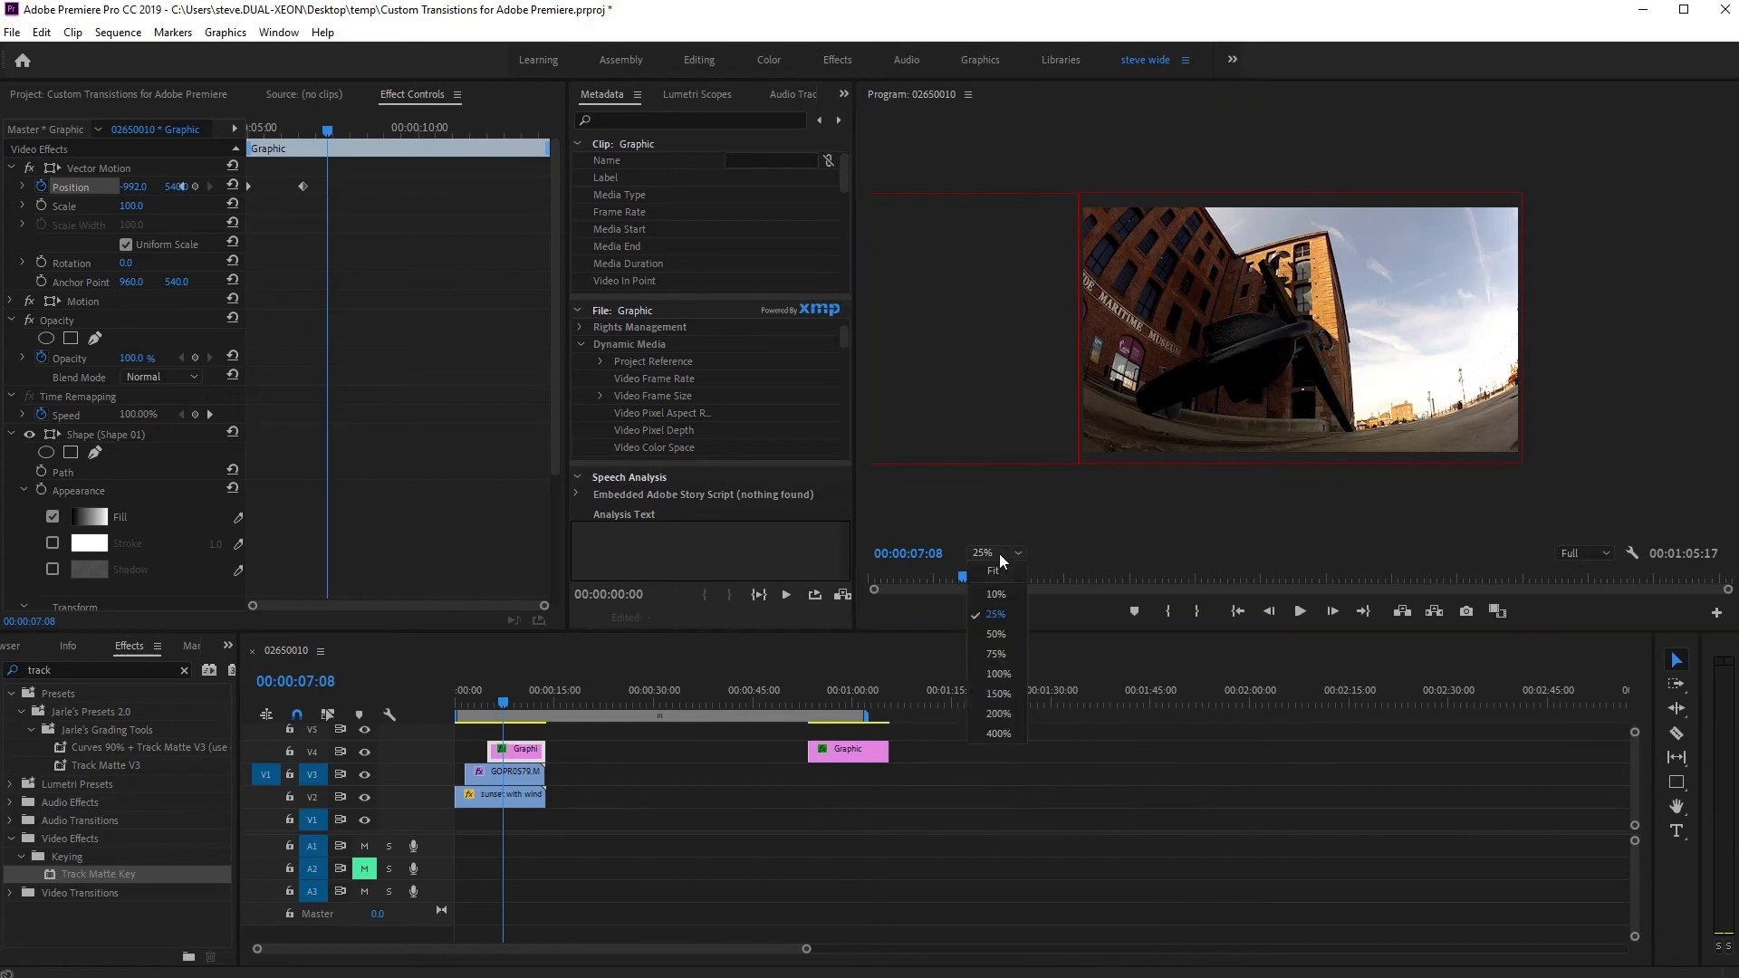
left_click(993, 571)
left_click(461, 704)
key("space")
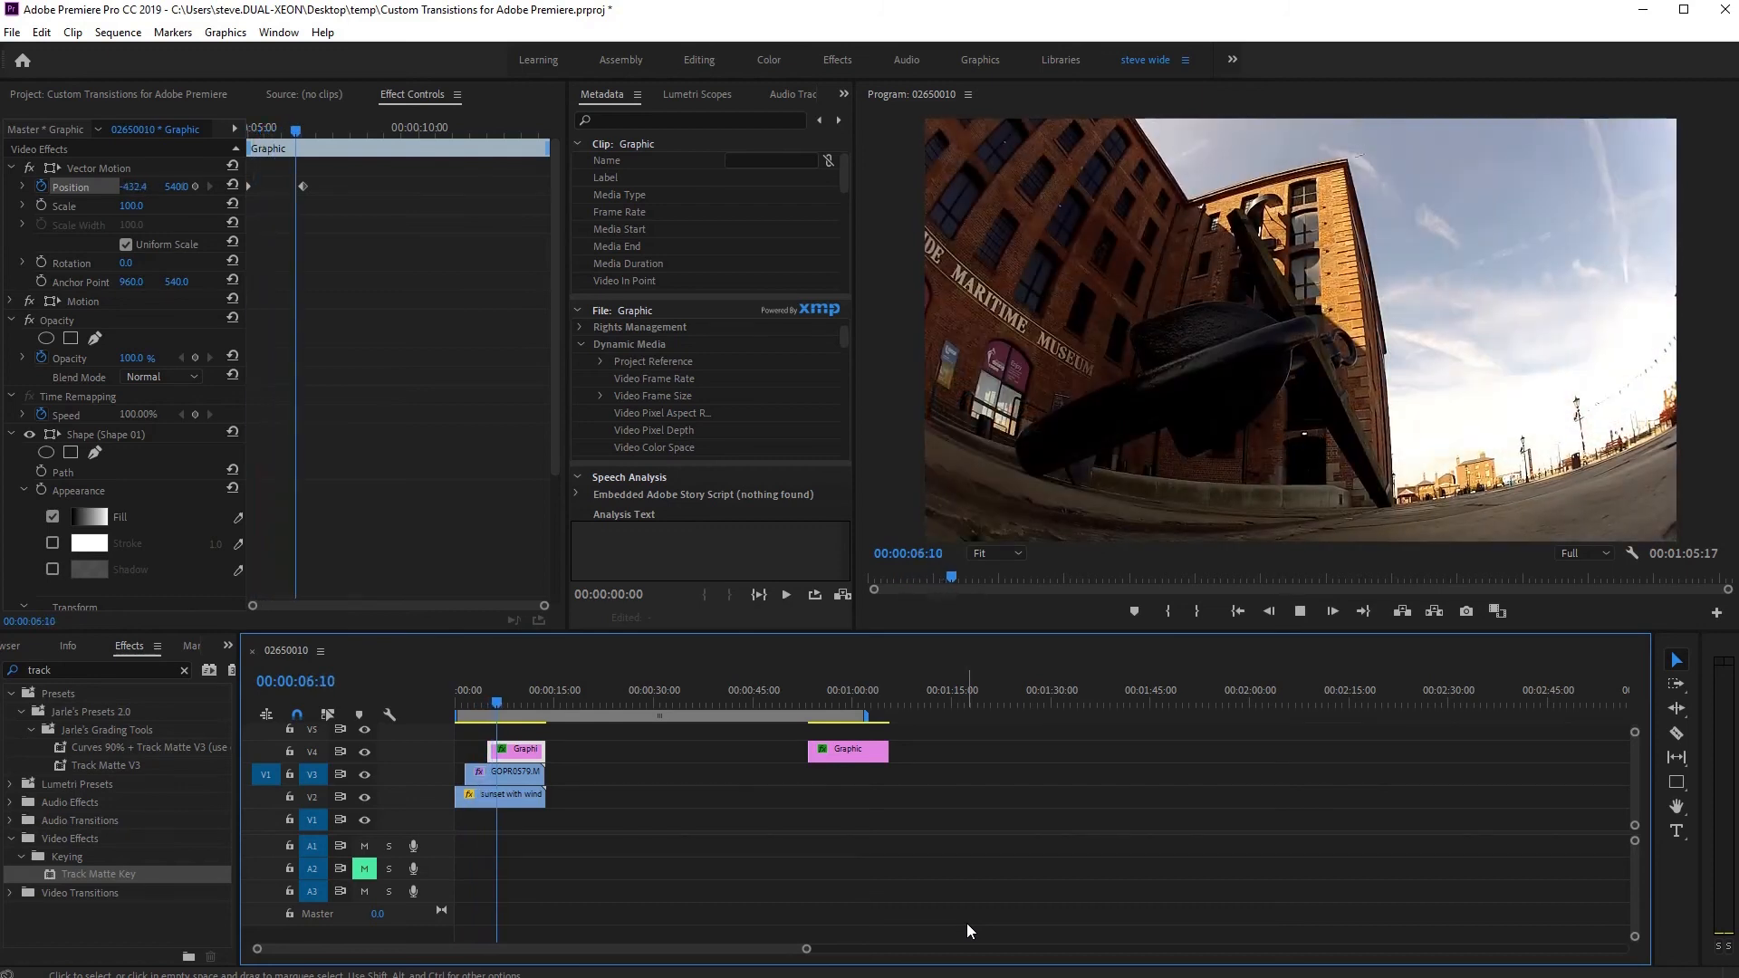
key("space")
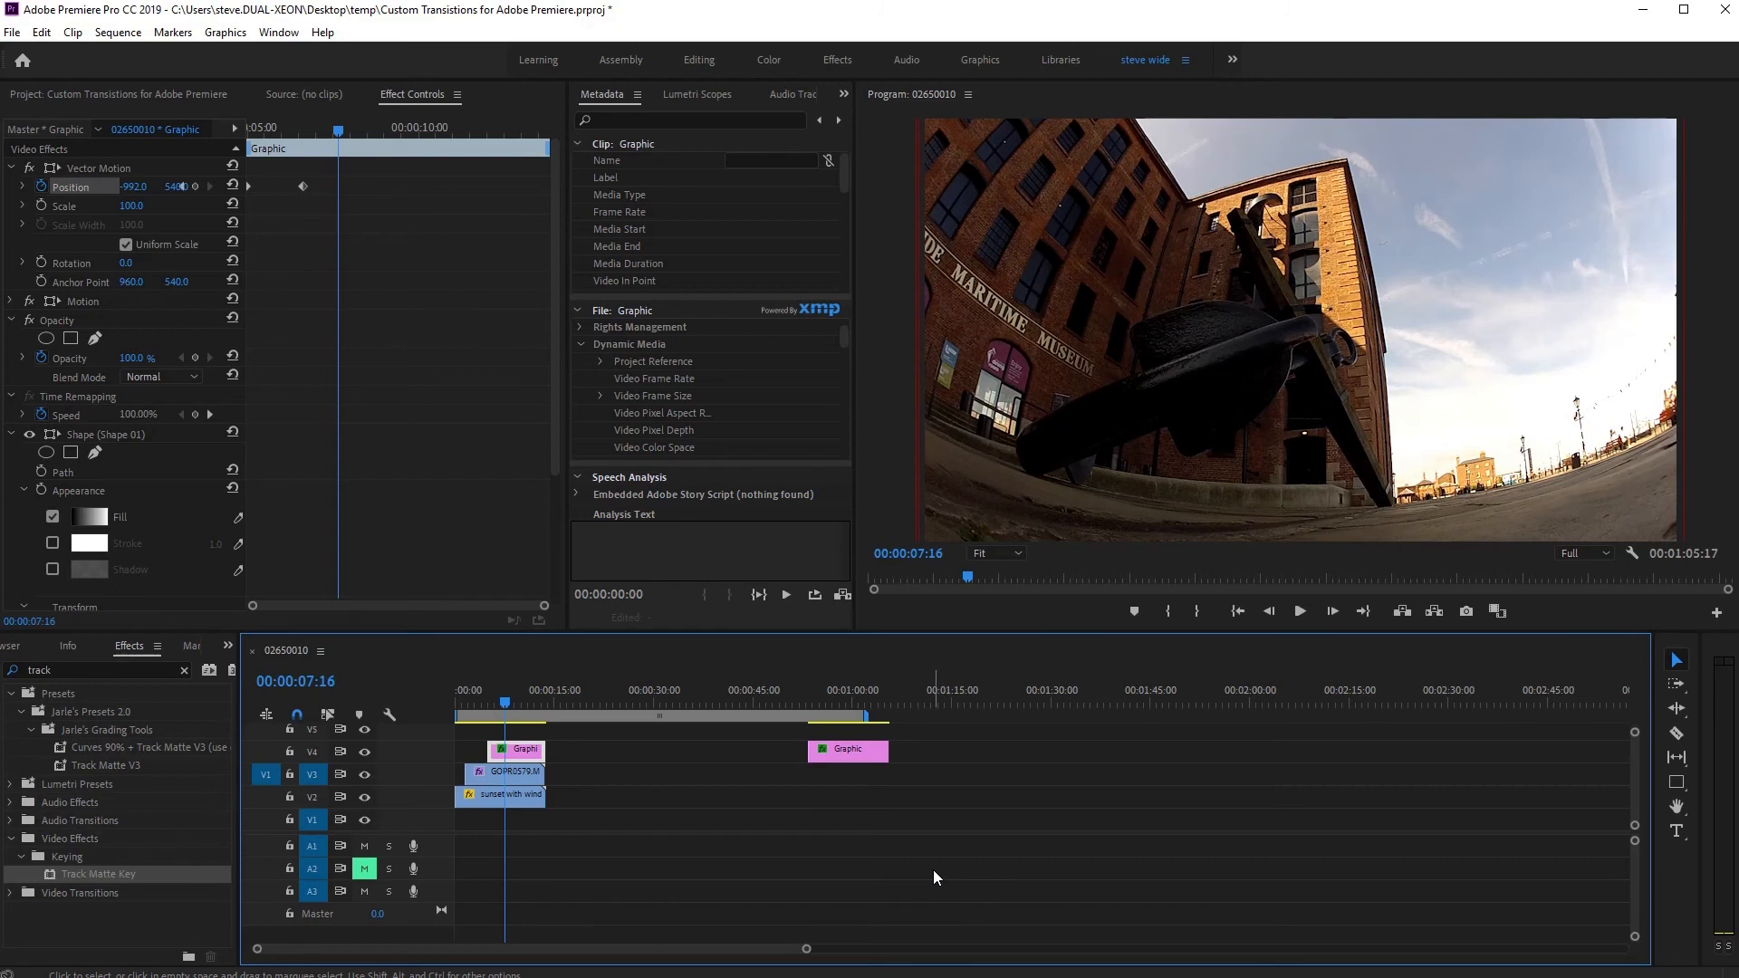